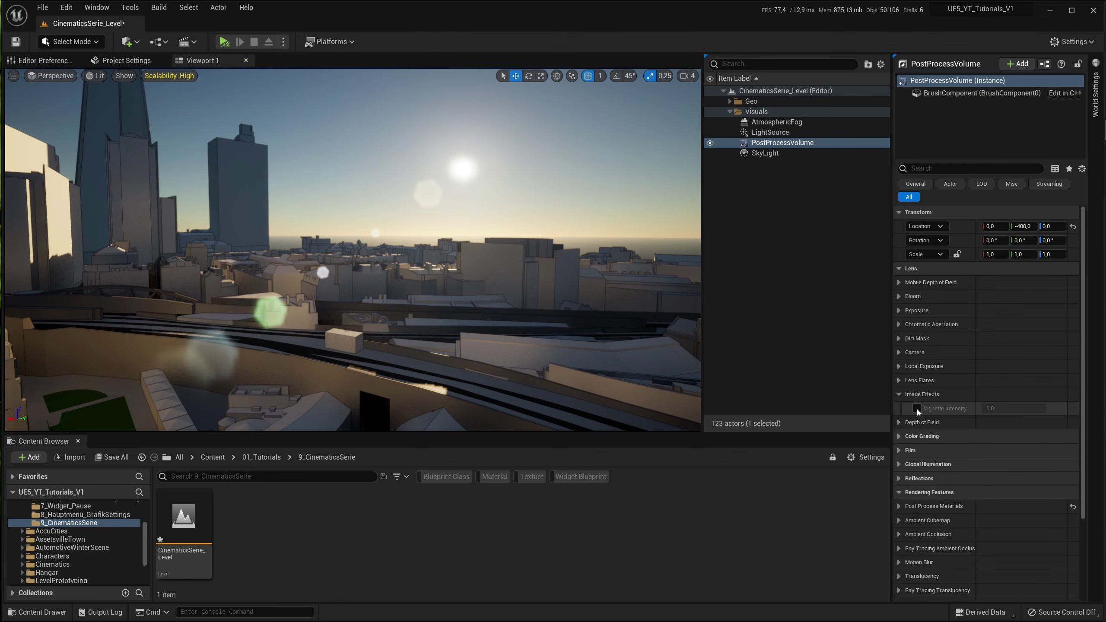
- Toggle the PostProcessVolume's Vignette Intensity on, then back off
{"action": "left_click", "coordinate": [917, 408]}
{"action": "left_click", "coordinate": [917, 409]}
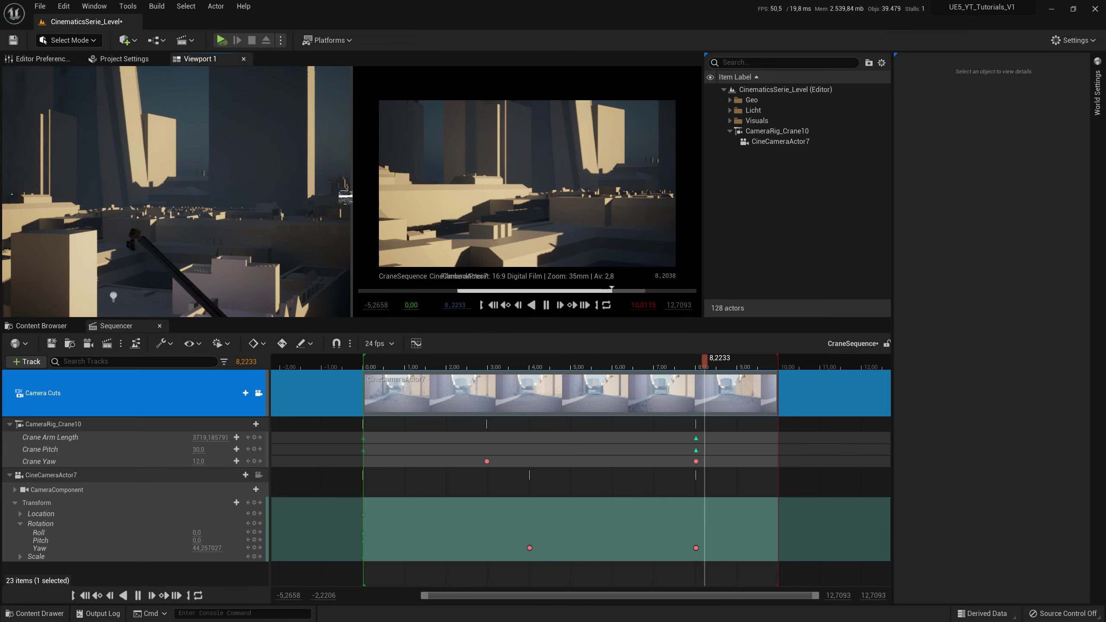
- Undo the last keyframe change, maximize the pilot camera preview, and play the sequence
{"action": "key", "text": "ctrl+z"}
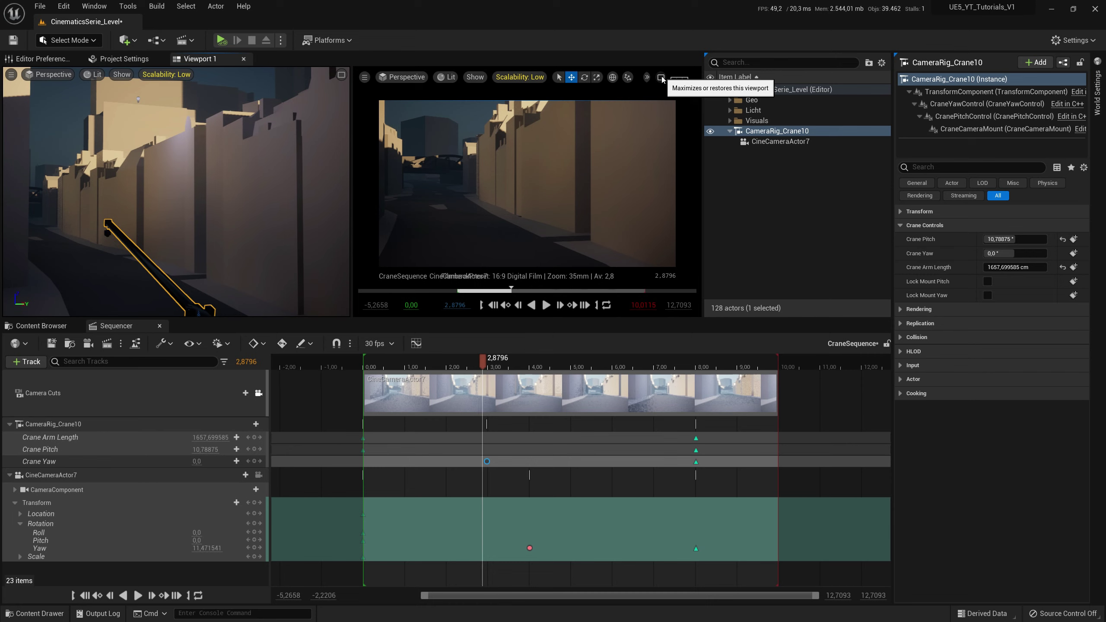
{"action": "left_click", "coordinate": [661, 77]}
{"action": "left_click", "coordinate": [371, 305]}
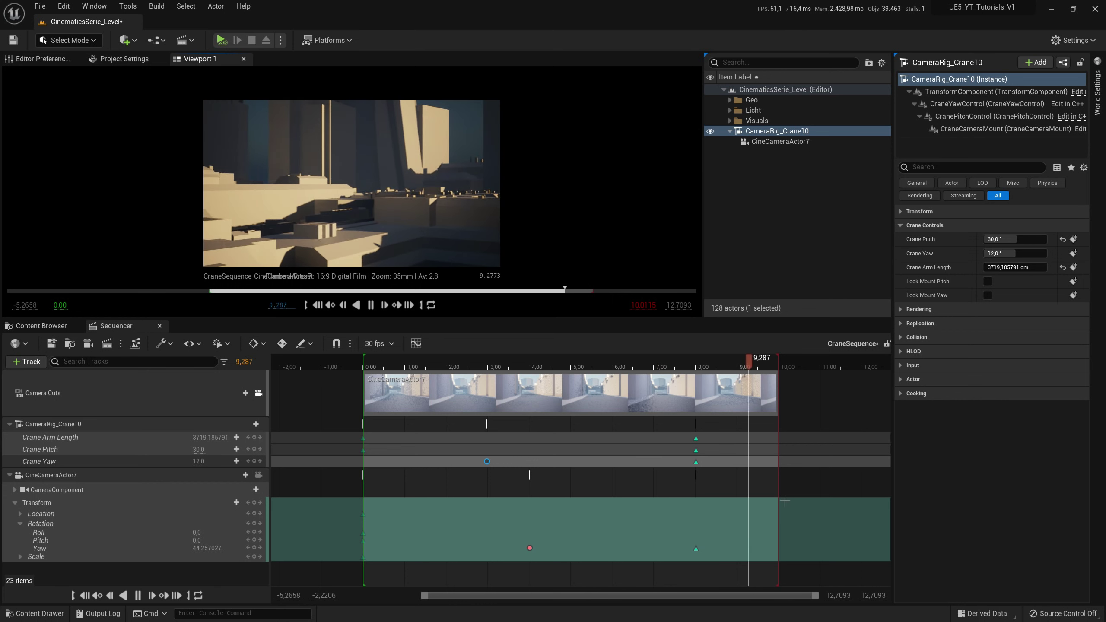
{"action": "key", "text": "space"}
- Set the Crane Yaw and camera Yaw keys at 8,00 to Cubic (Auto), then replay from the start
{"action": "right_click", "coordinate": [696, 461]}
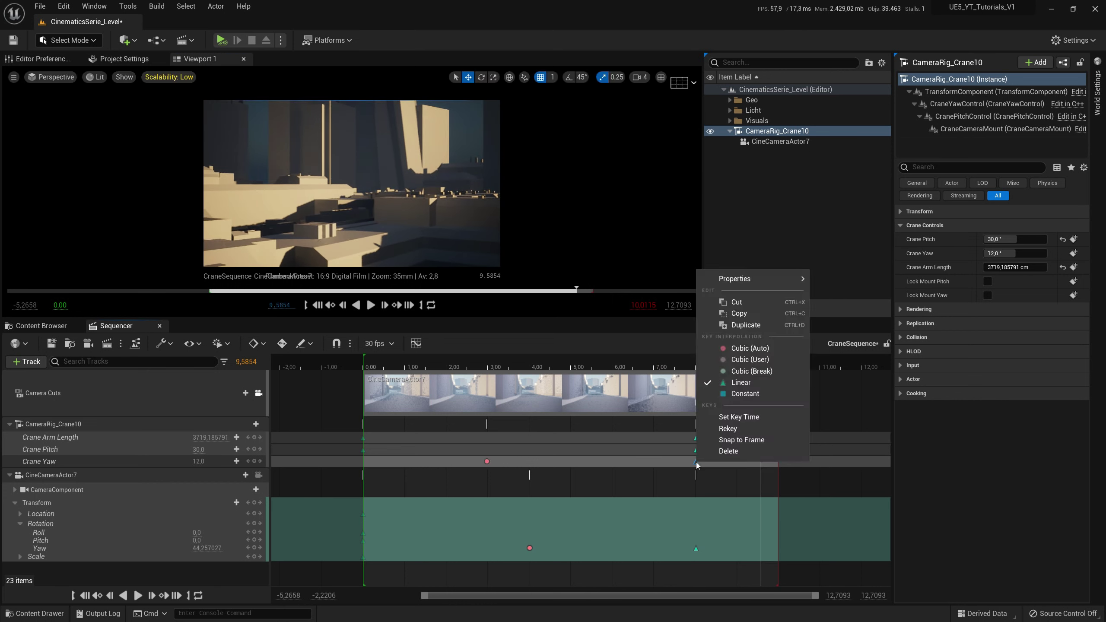
{"action": "left_click", "coordinate": [732, 349]}
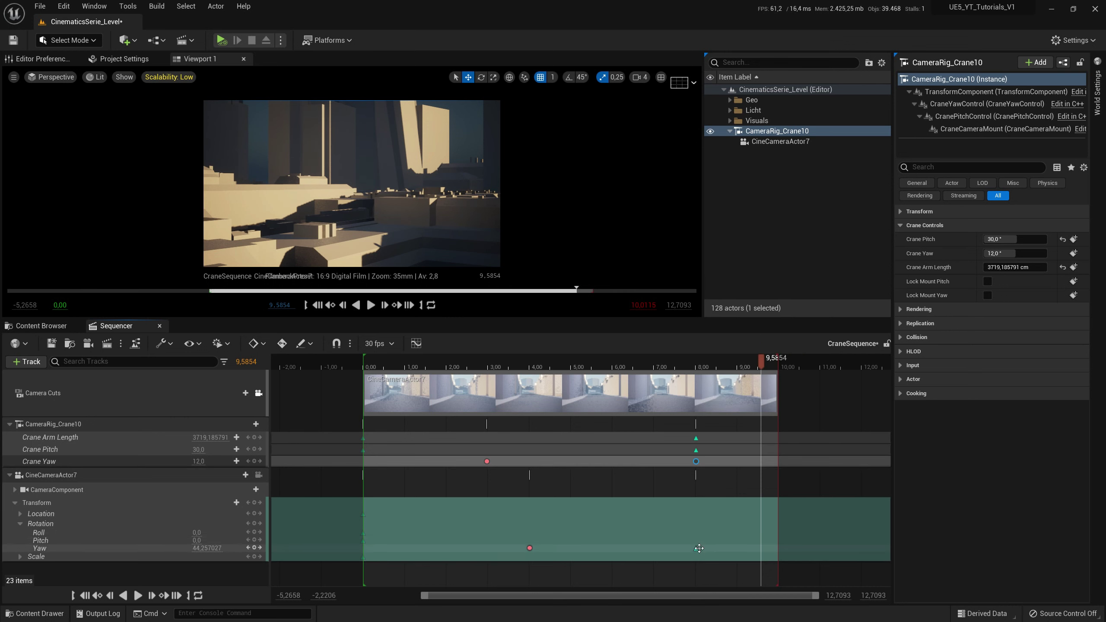
{"action": "right_click", "coordinate": [697, 548]}
{"action": "left_click", "coordinate": [731, 434]}
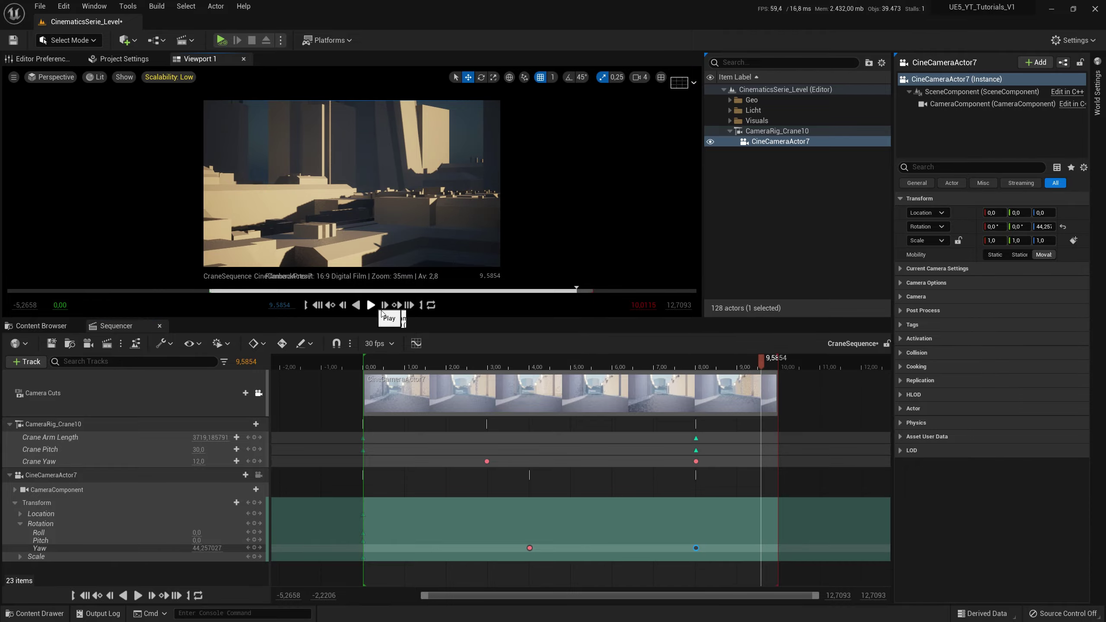
{"action": "left_click", "coordinate": [382, 312]}
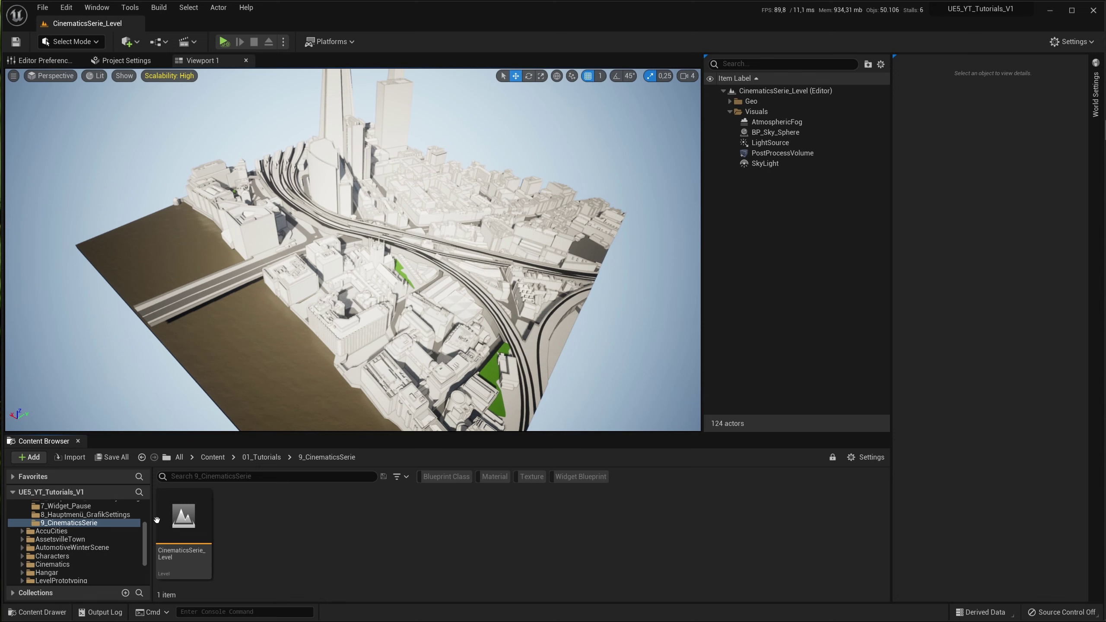
- Rotate the sun with Ctrl+L to a new angle and tilt the view up toward the sky
{"action": "key", "text": "ctrl+space"}
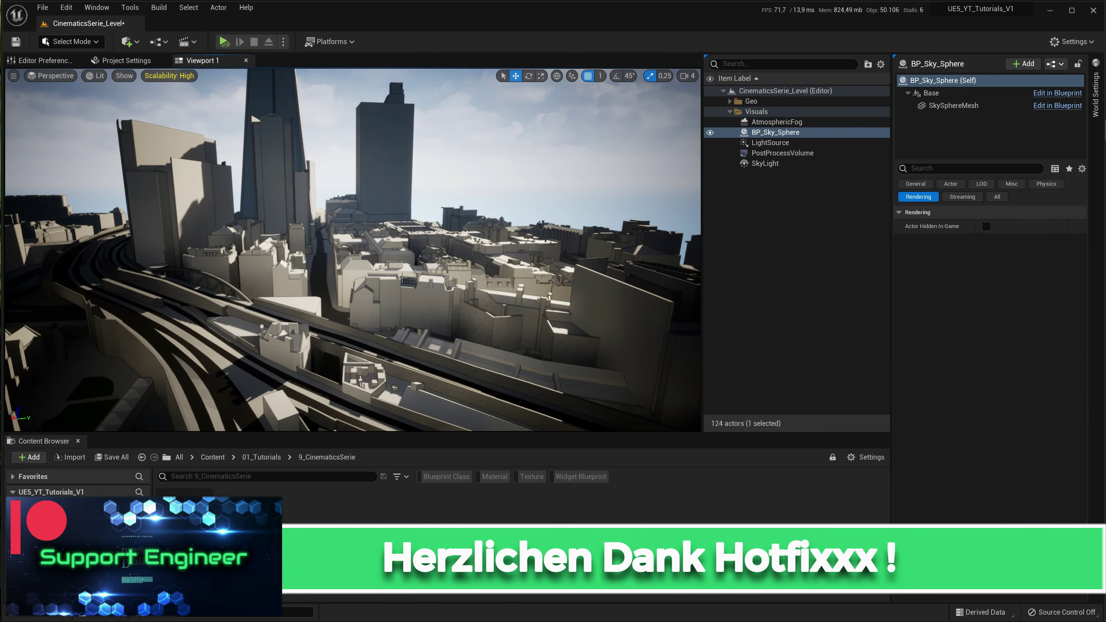
{"action": "key", "text": "ctrl+l"}
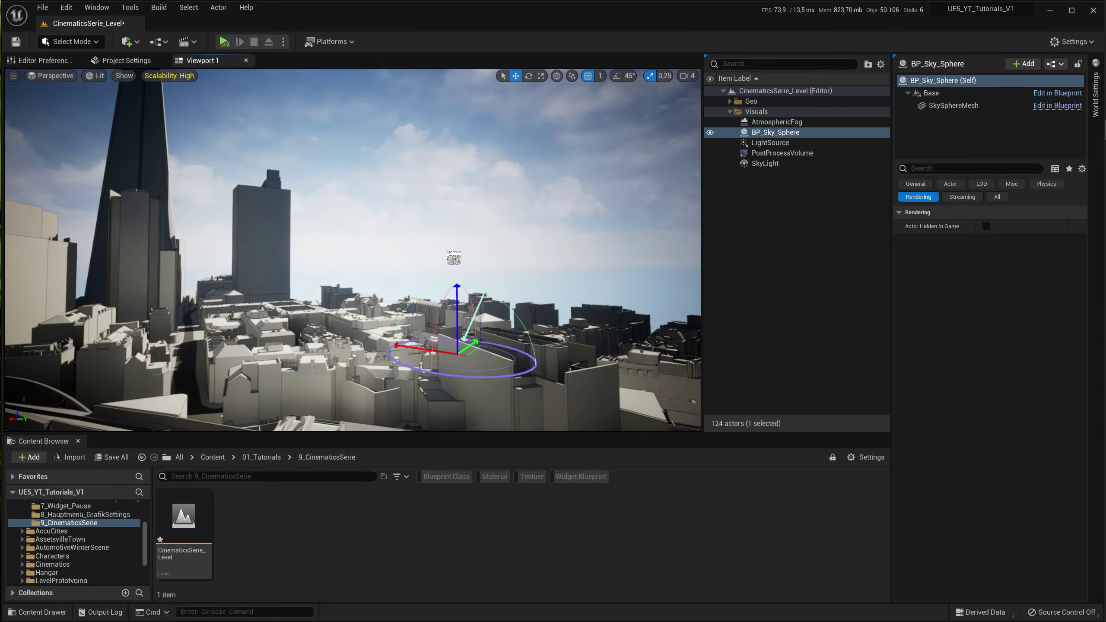
{"action": "right_click_drag", "start_coordinate": [433, 271], "coordinate": [440, 264]}
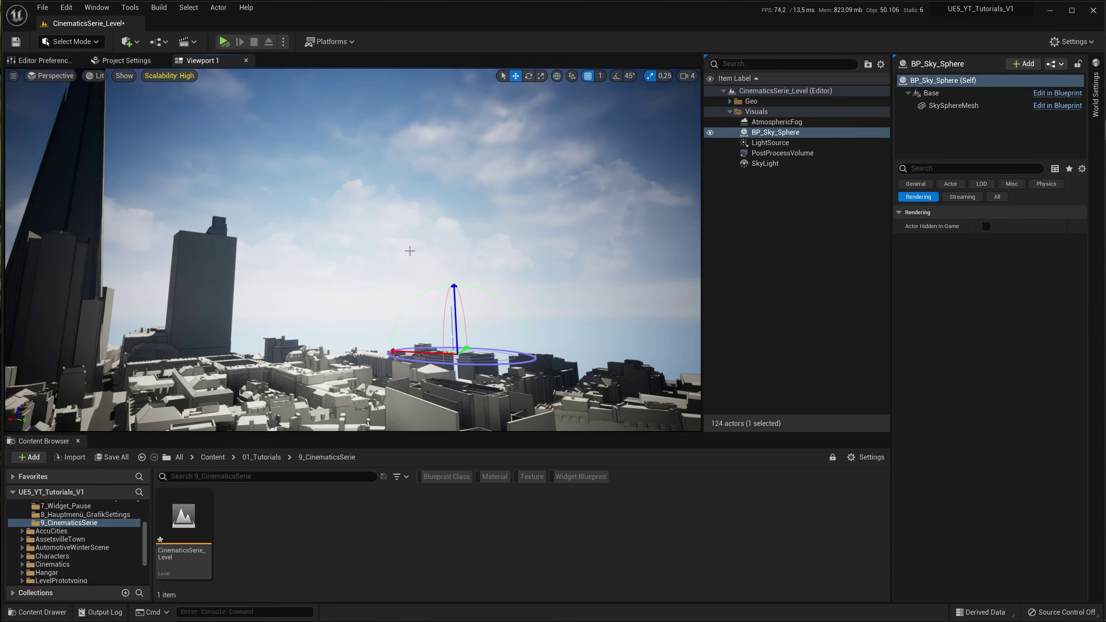
{"action": "key", "text": "ctrl+l"}
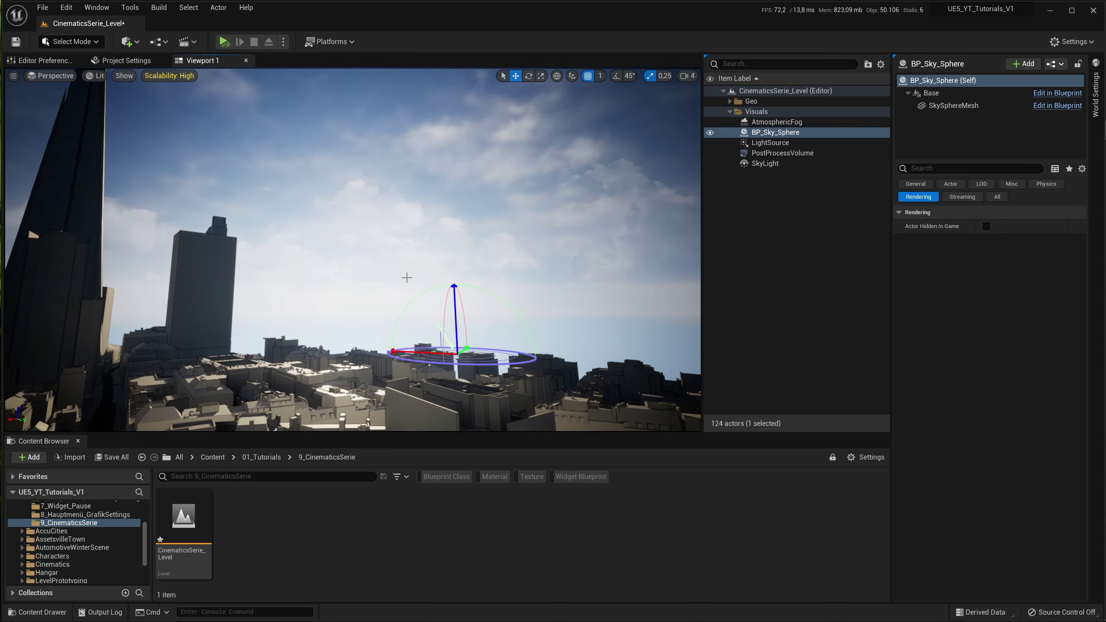
- Select and delete the BP_Sky_Sphere actor
{"action": "left_click", "coordinate": [785, 141]}
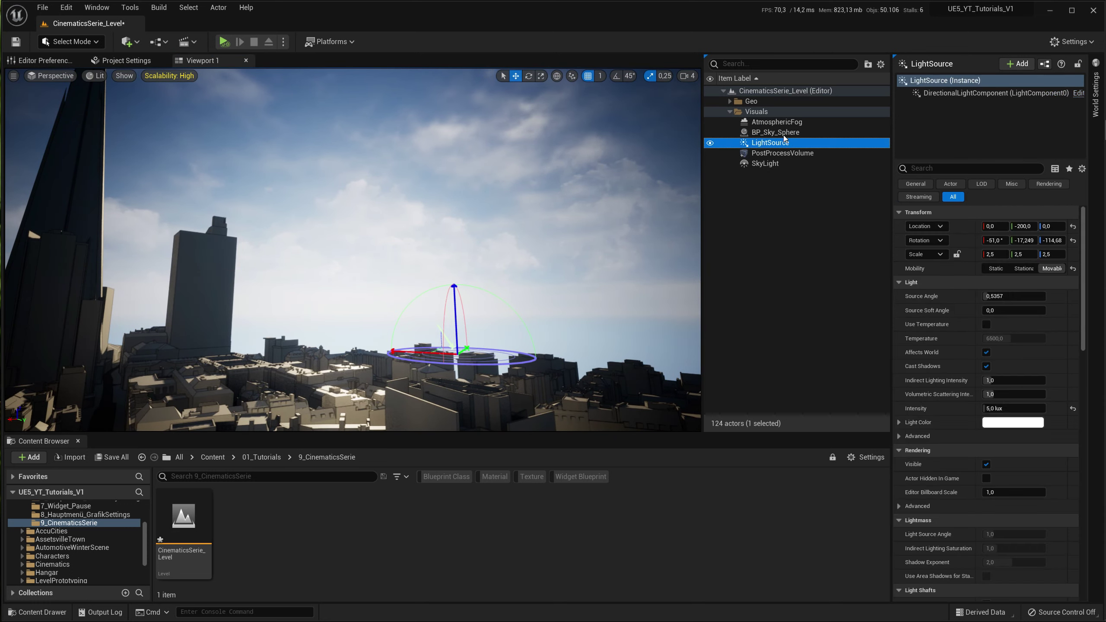
{"action": "left_click", "coordinate": [783, 135]}
{"action": "key", "text": "Delete"}
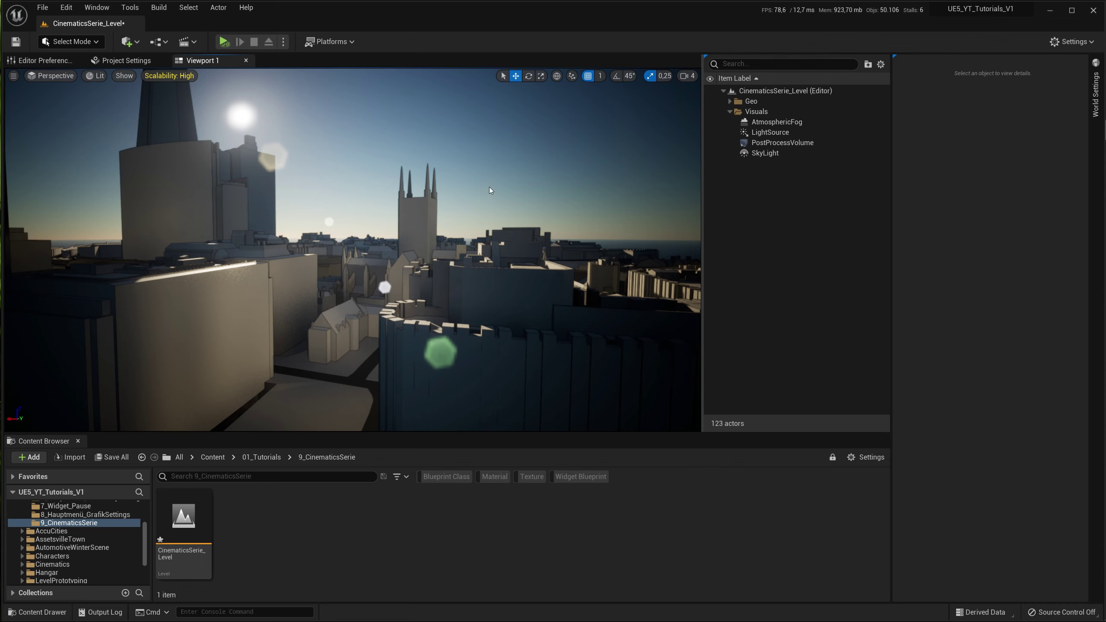
- Lower the sun near the horizon with Ctrl+L and fly over the rooftops toward the church
{"action": "key", "text": "ctrl+l"}
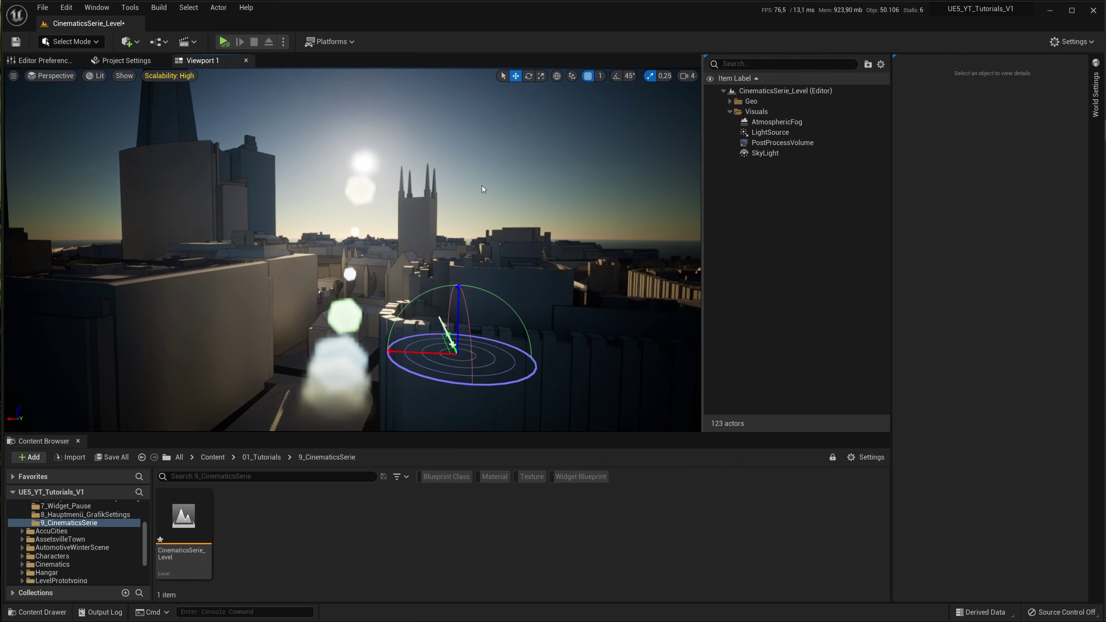
{"action": "key", "text": "ctrl+l"}
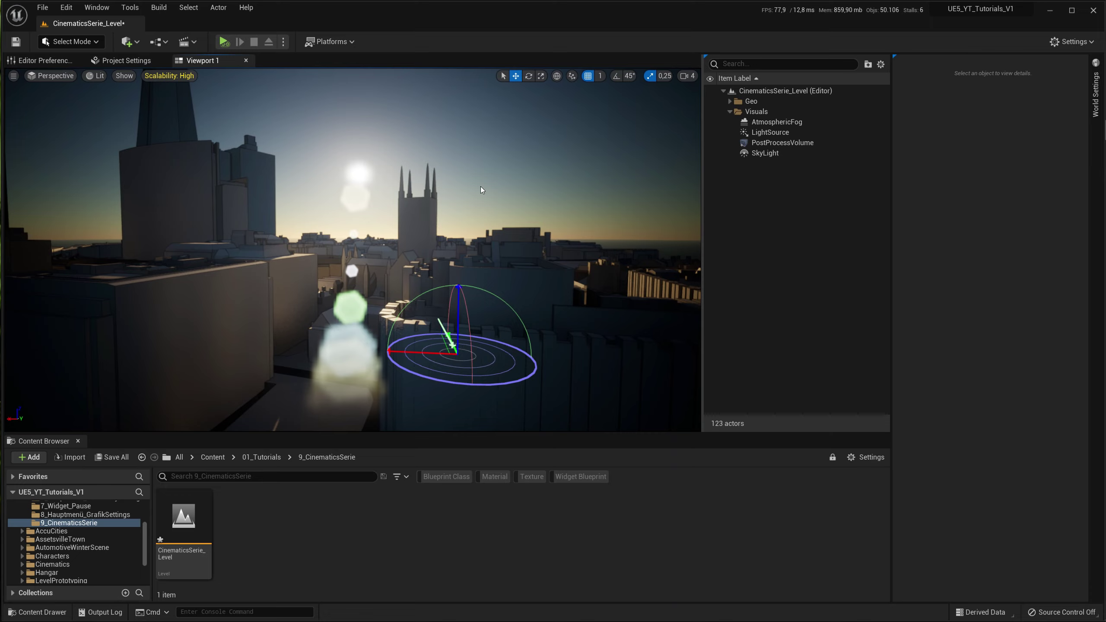
{"action": "right_click_drag", "start_coordinate": [486, 203], "coordinate": [497, 213]}
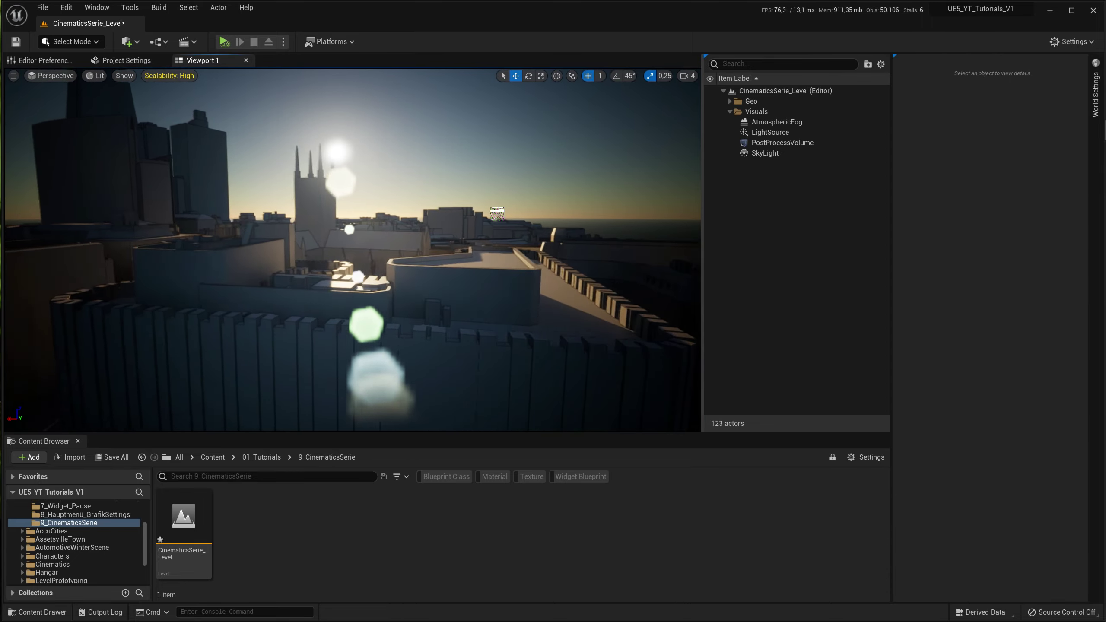
{"action": "right_click_drag", "start_coordinate": [497, 214], "coordinate": [488, 212]}
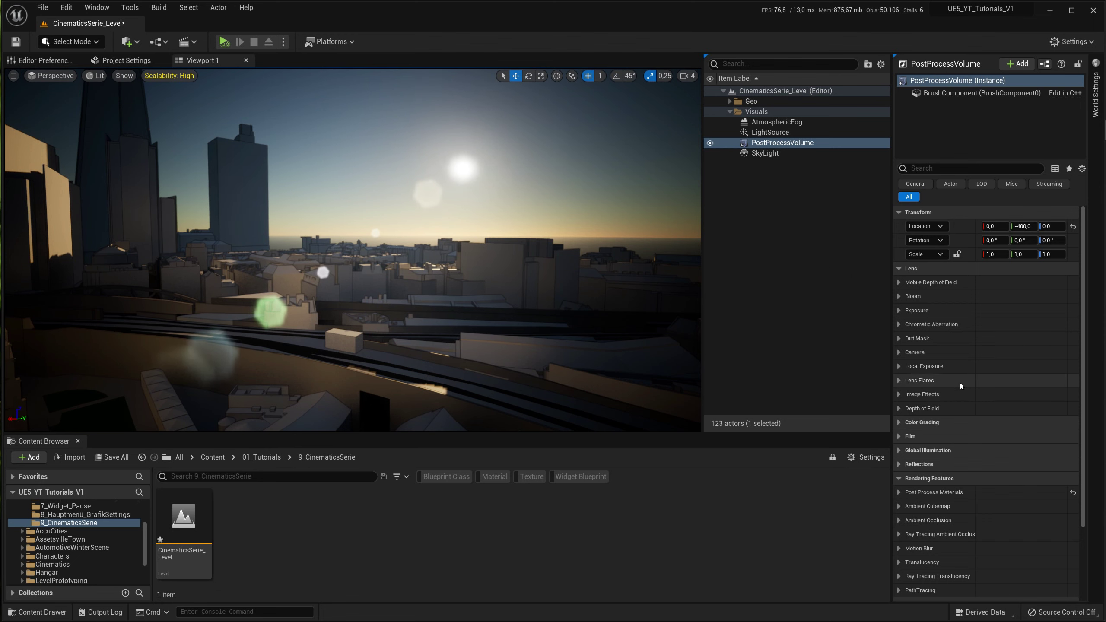
- Under Image Effects, toggle Vignette Intensity to compare the look, leaving it off
{"action": "left_click", "coordinate": [899, 395]}
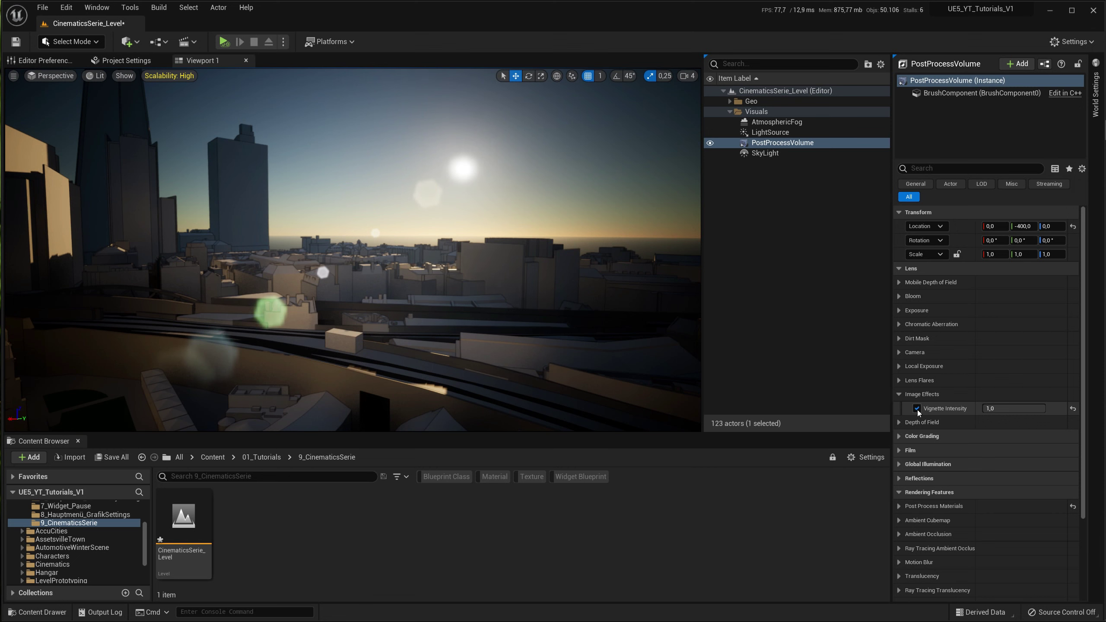
{"action": "left_click", "coordinate": [917, 409]}
{"action": "left_click", "coordinate": [917, 409]}
{"action": "left_click", "coordinate": [917, 408]}
{"action": "left_click", "coordinate": [917, 409]}
{"action": "left_click", "coordinate": [917, 409]}
- Deselect the volume and swing the view up across the city skyline
{"action": "right_click_drag", "start_coordinate": [539, 313], "coordinate": [540, 313]}
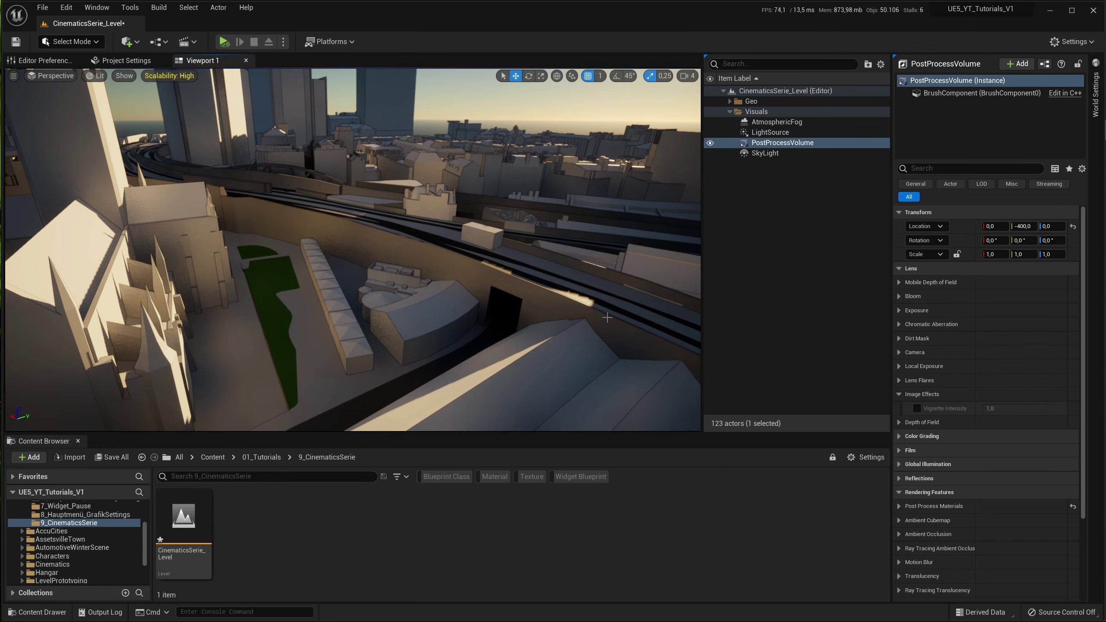
{"action": "right_click_drag", "start_coordinate": [597, 318], "coordinate": [564, 249]}
{"action": "key", "text": "Escape"}
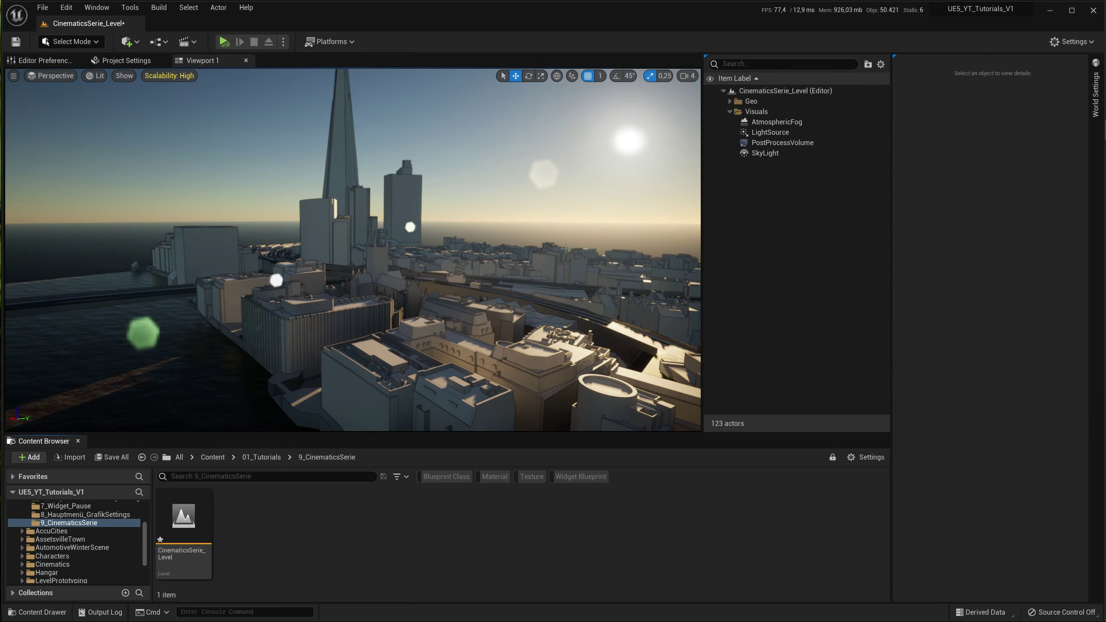
{"action": "right_click_drag", "start_coordinate": [566, 253], "coordinate": [549, 253]}
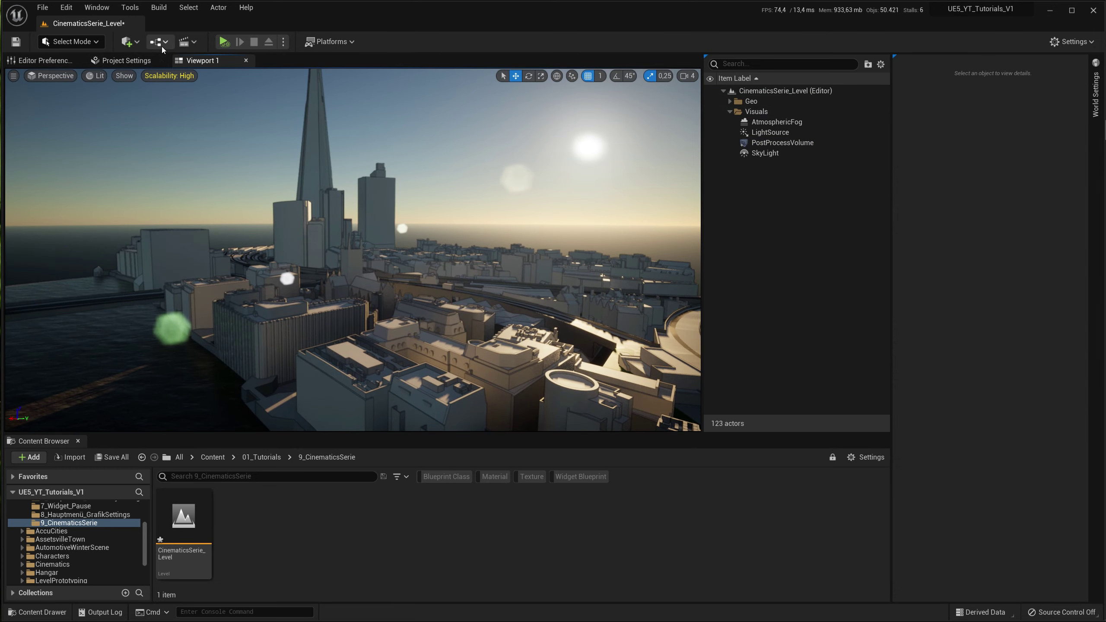
- Add an Exponential Height Fog from Quick Add > Visual Effects
{"action": "left_click", "coordinate": [162, 45]}
{"action": "left_click", "coordinate": [128, 42]}
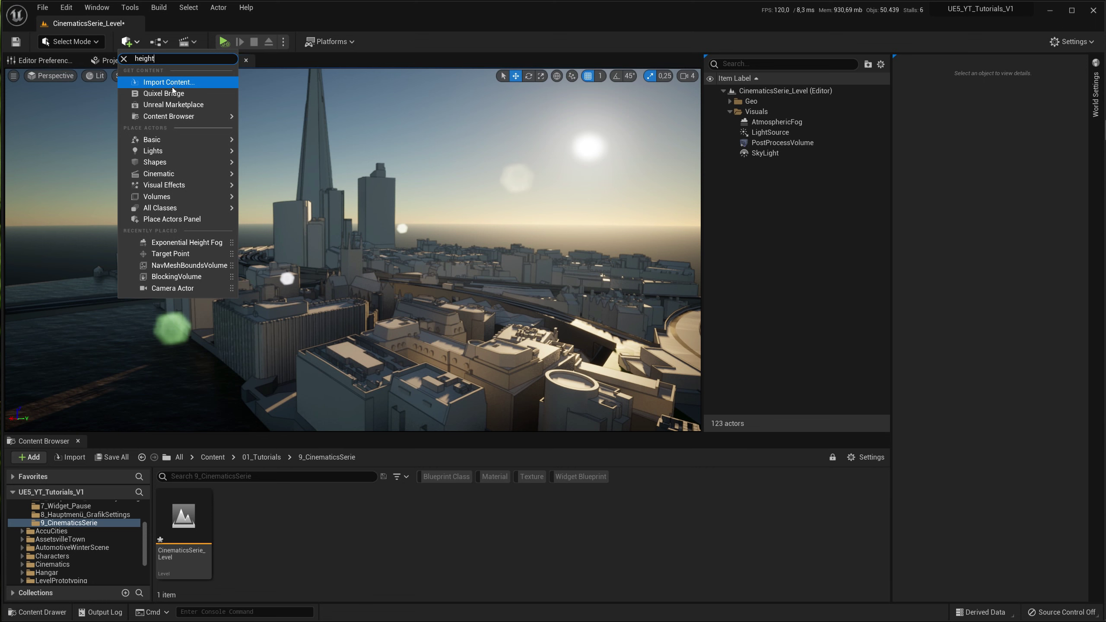
{"action": "mouse_move", "coordinate": [221, 167]}
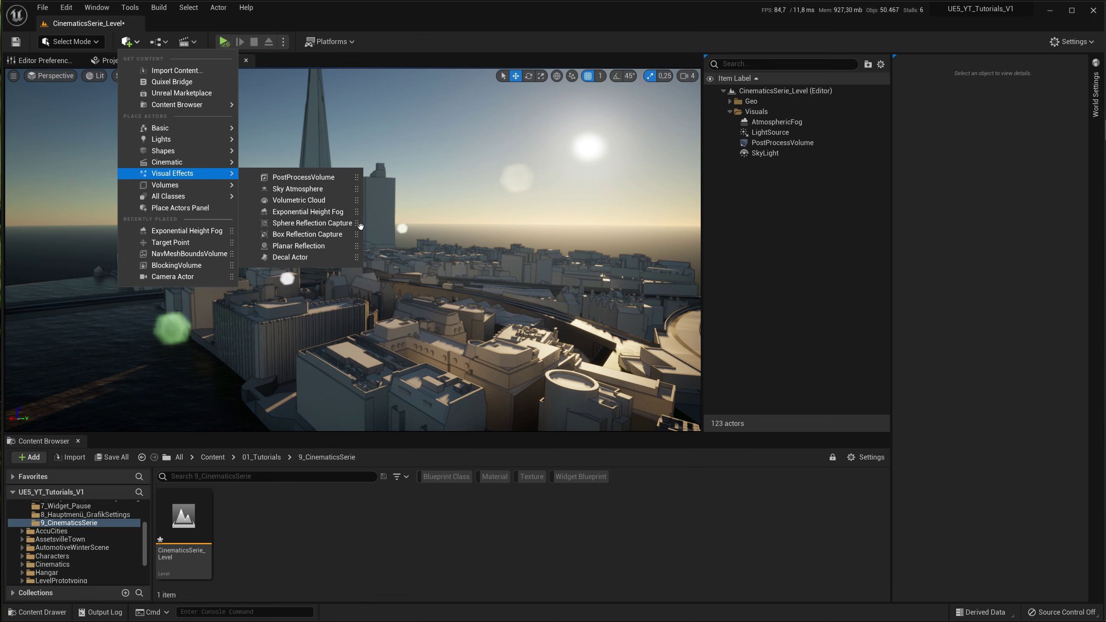
{"action": "left_click", "coordinate": [331, 212]}
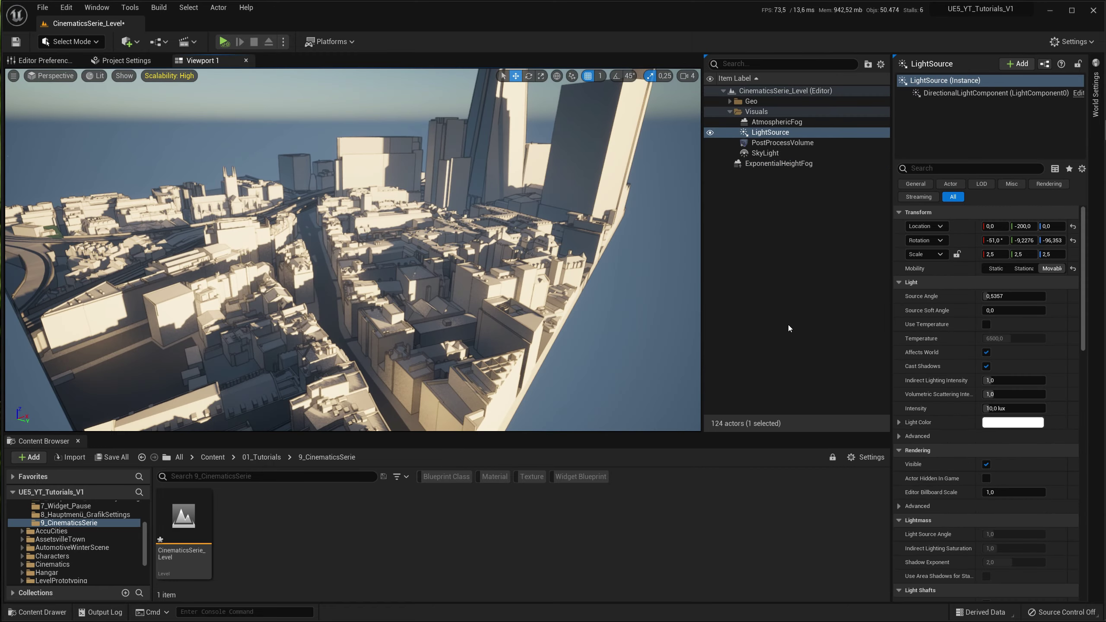
- Set the LightSource intensity to 3,0 lux
{"action": "left_click_drag", "start_coordinate": [1008, 407], "coordinate": [1047, 431]}
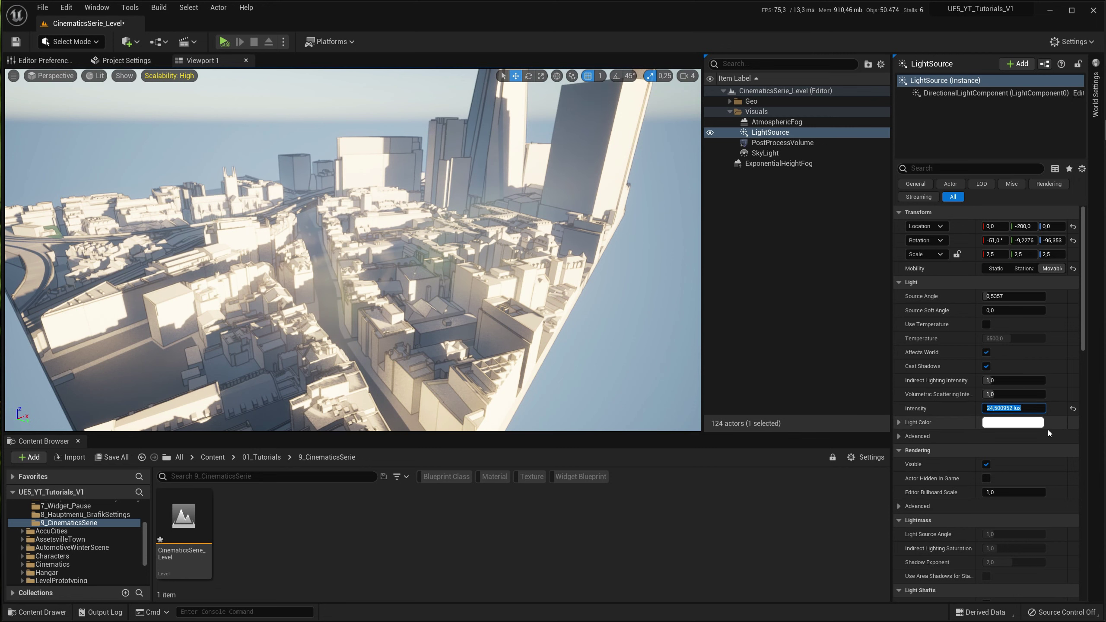
{"action": "type", "text": "3"}
{"action": "key", "text": "Return"}
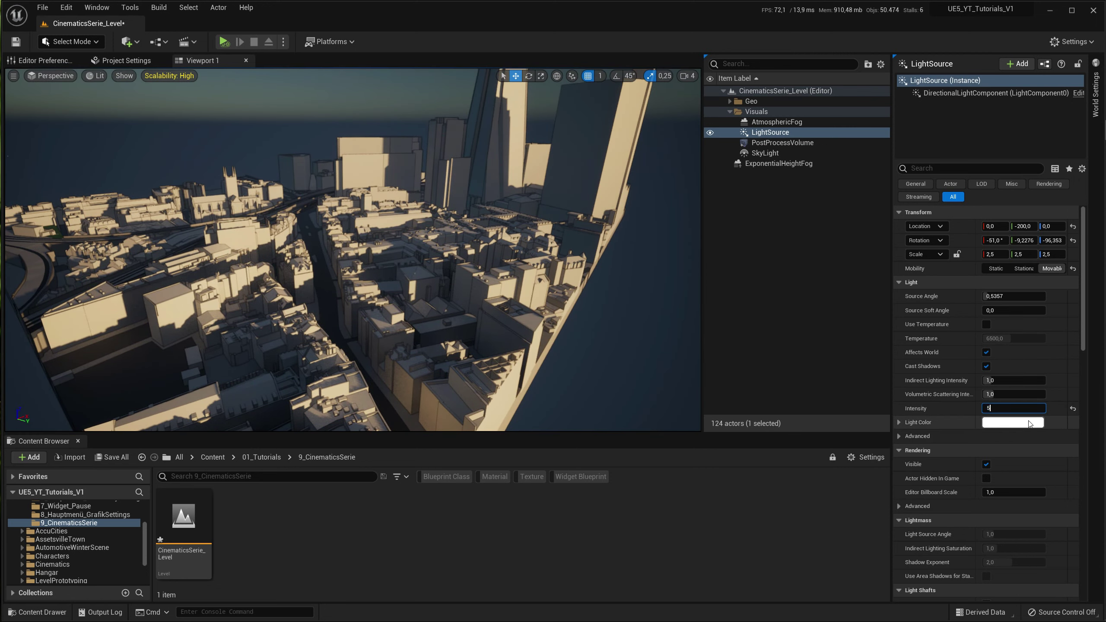
{"action": "key", "text": "Return"}
{"action": "type", "text": "3"}
{"action": "key", "text": "Return"}
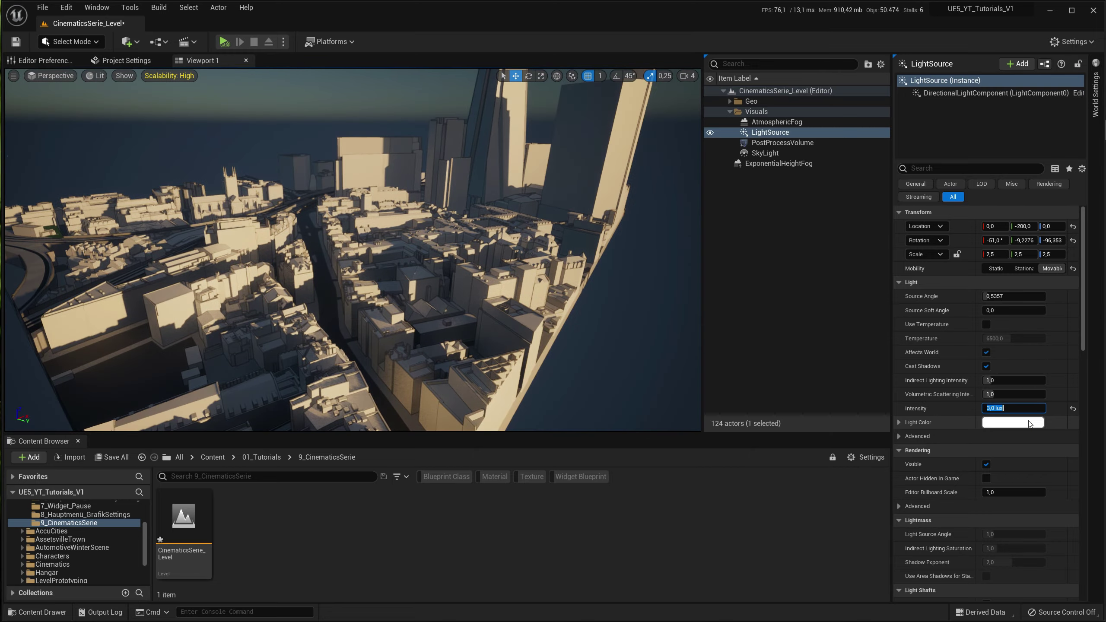
{"action": "right_click_drag", "start_coordinate": [592, 309], "coordinate": [541, 306]}
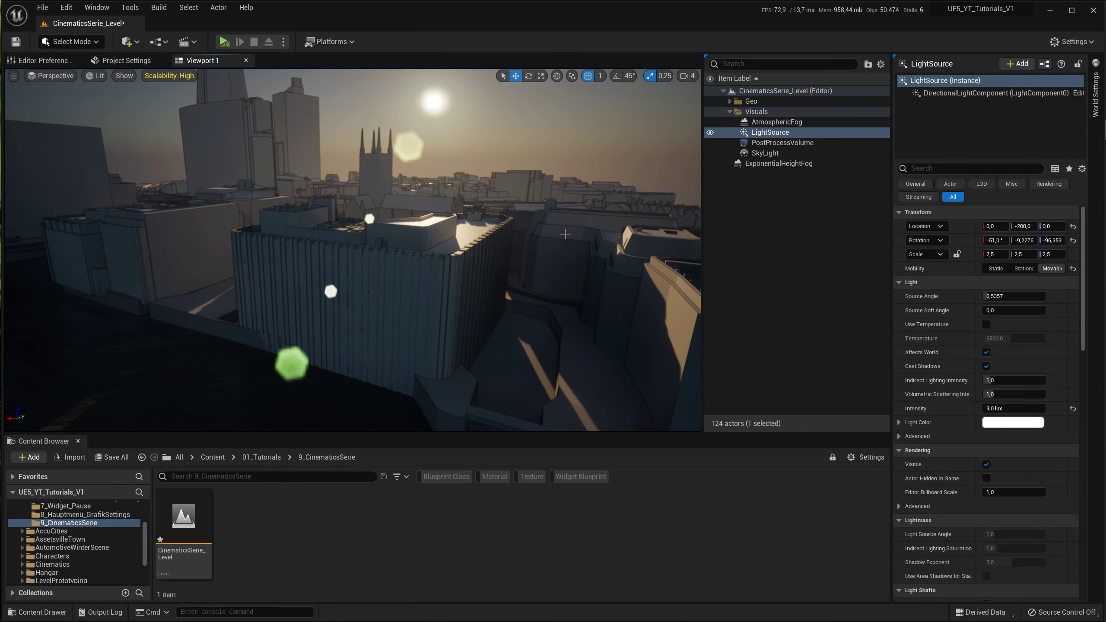
- Select the SkyLight and set its Intensity Scale to 0,5
{"action": "left_click", "coordinate": [764, 153]}
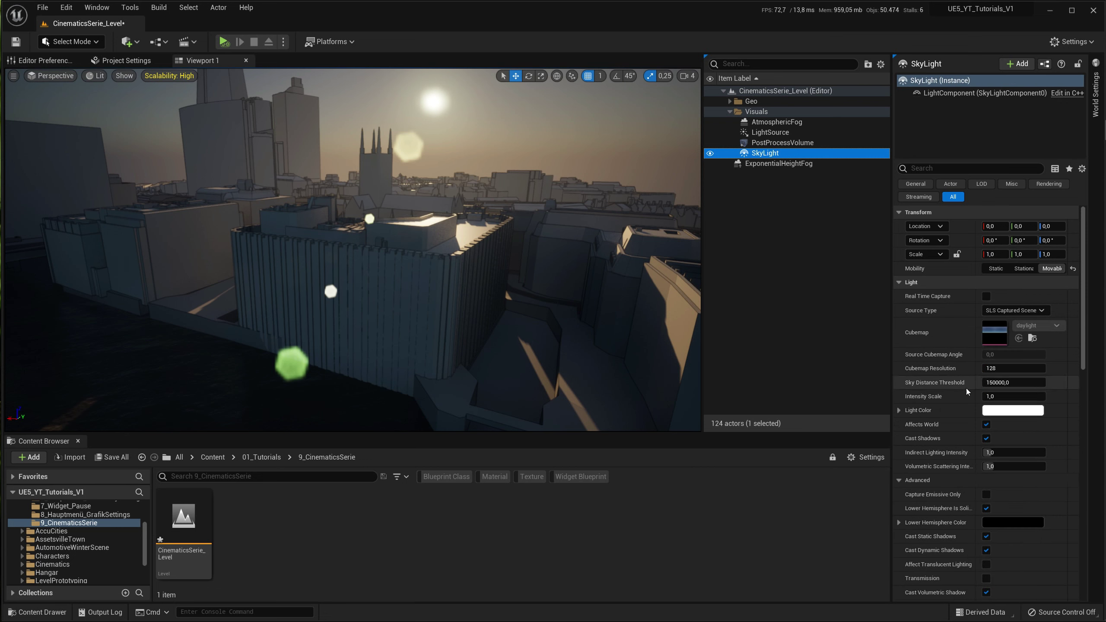
{"action": "scroll", "coordinate": [982, 414], "scroll_direction": "down", "scroll_amount": 1}
{"action": "left_click", "coordinate": [1011, 379]}
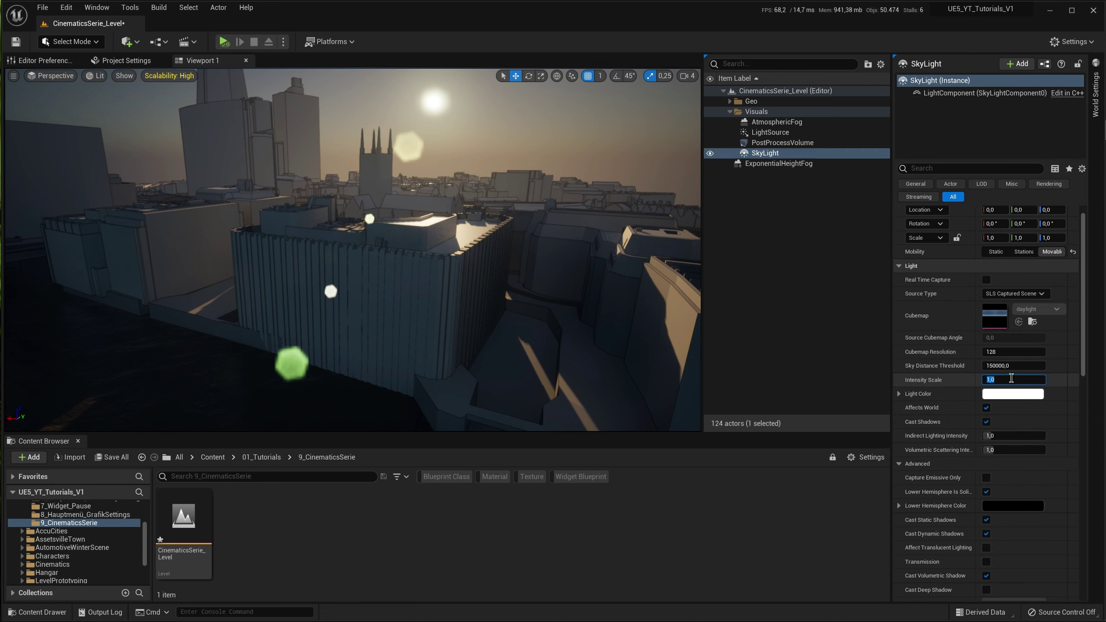
{"action": "type", "text": "0,6"}
{"action": "type", "text": "0,5"}
{"action": "key", "text": "Return"}
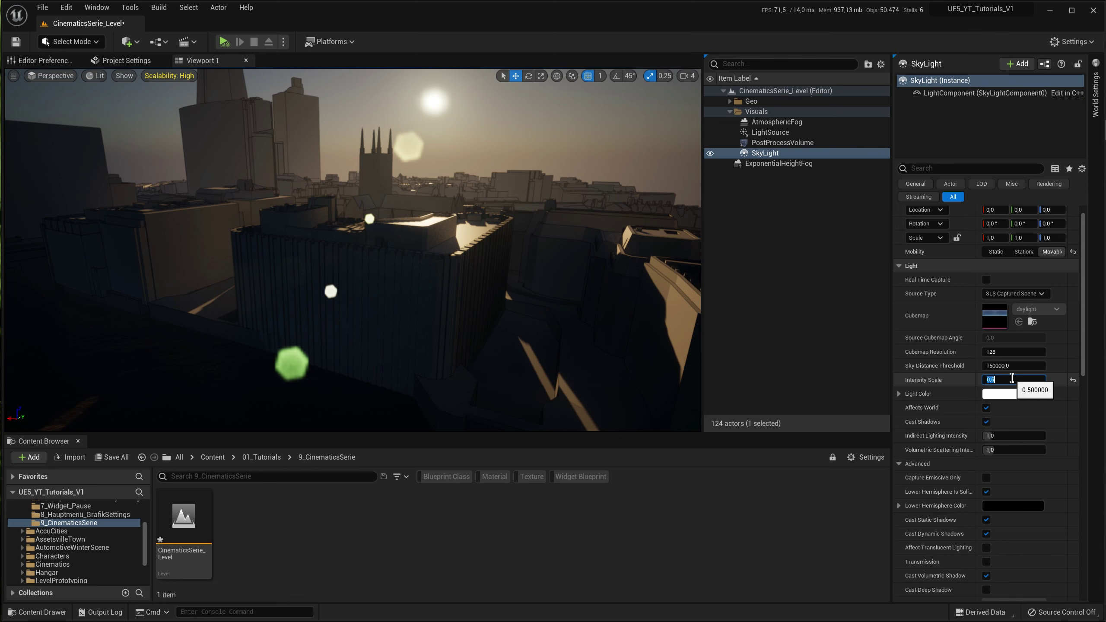
- Try grey and black in the SkyLight's Light Color picker, then return it to white
{"action": "left_click", "coordinate": [1000, 394]}
{"action": "left_click_drag", "start_coordinate": [982, 471], "coordinate": [981, 461]}
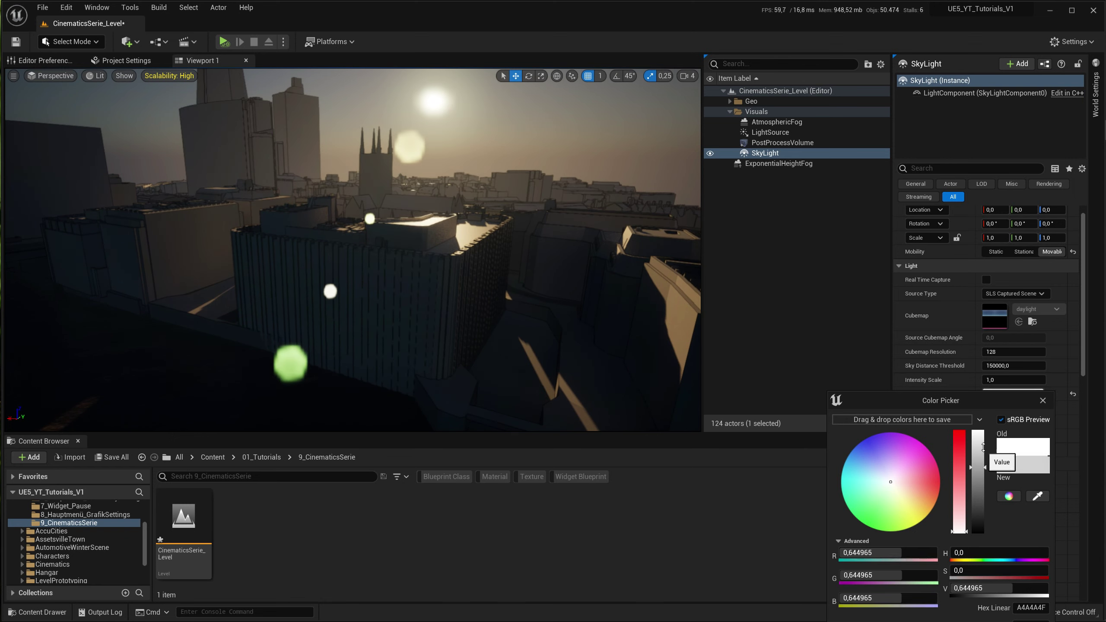
{"action": "left_click_drag", "start_coordinate": [985, 461], "coordinate": [986, 422]}
{"action": "mouse_move", "coordinate": [978, 473]}
{"action": "left_mouse_down"}
{"action": "mouse_move", "coordinate": [978, 529]}
{"action": "mouse_move", "coordinate": [980, 482]}
{"action": "left_mouse_up"}
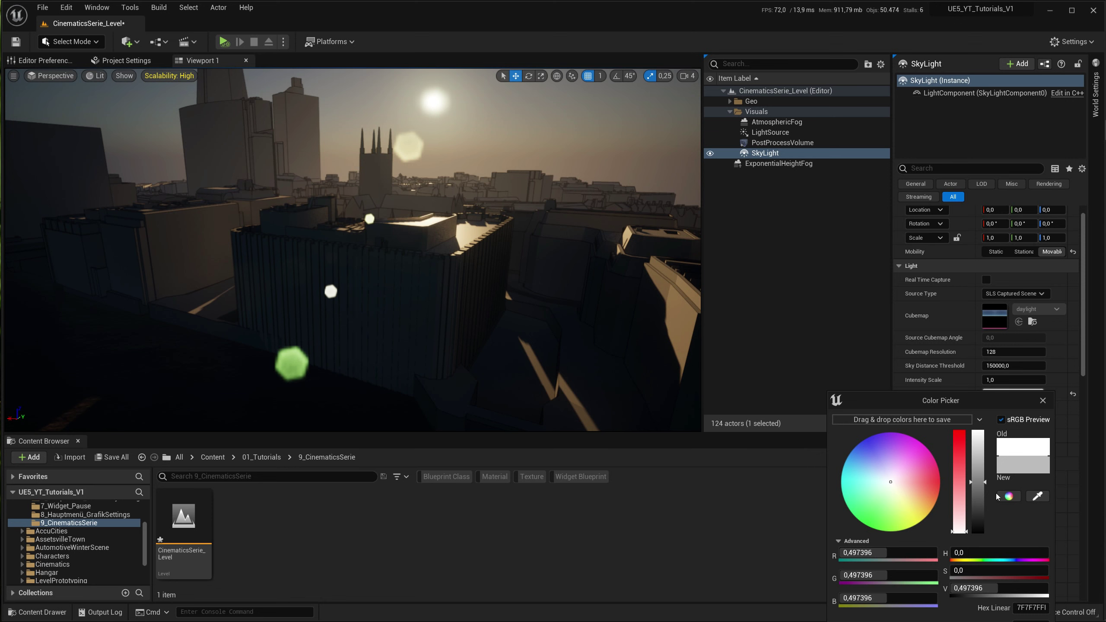
{"action": "left_click", "coordinate": [977, 430]}
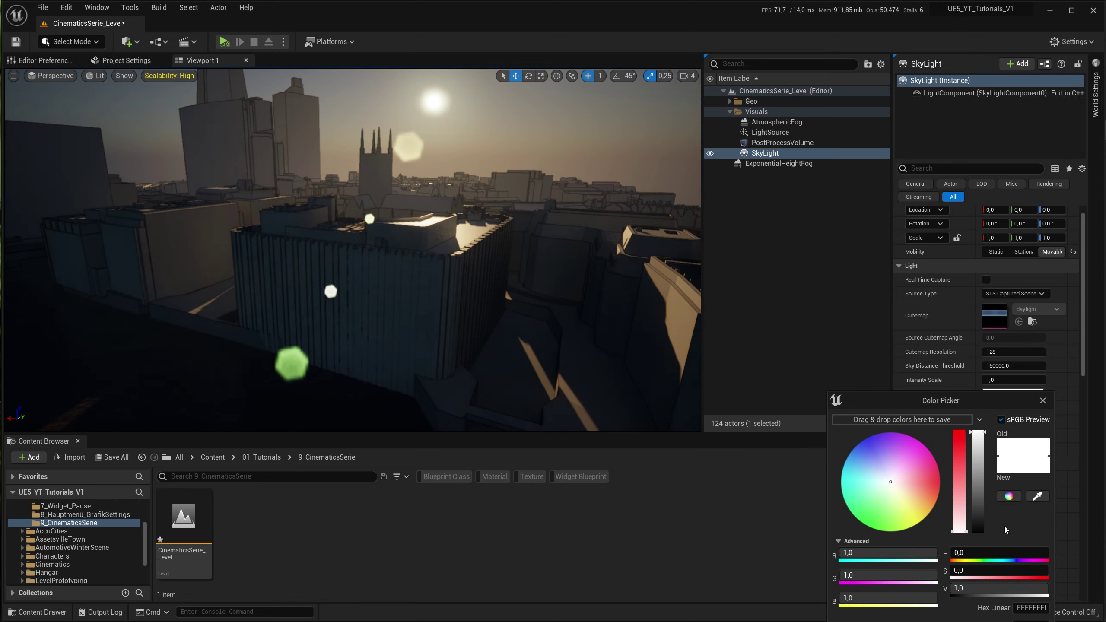
- Re-enter an Intensity Scale of 0,5 and confirm the white light colour with OK
{"action": "left_click", "coordinate": [1007, 380]}
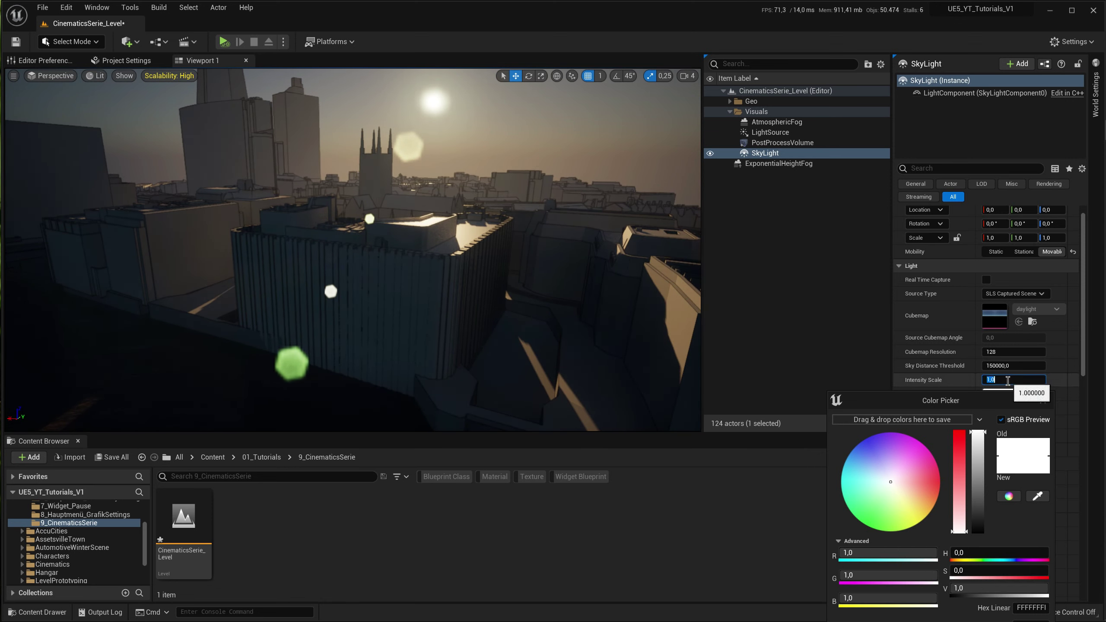
{"action": "key", "text": "BackSpace"}
{"action": "type", "text": "5"}
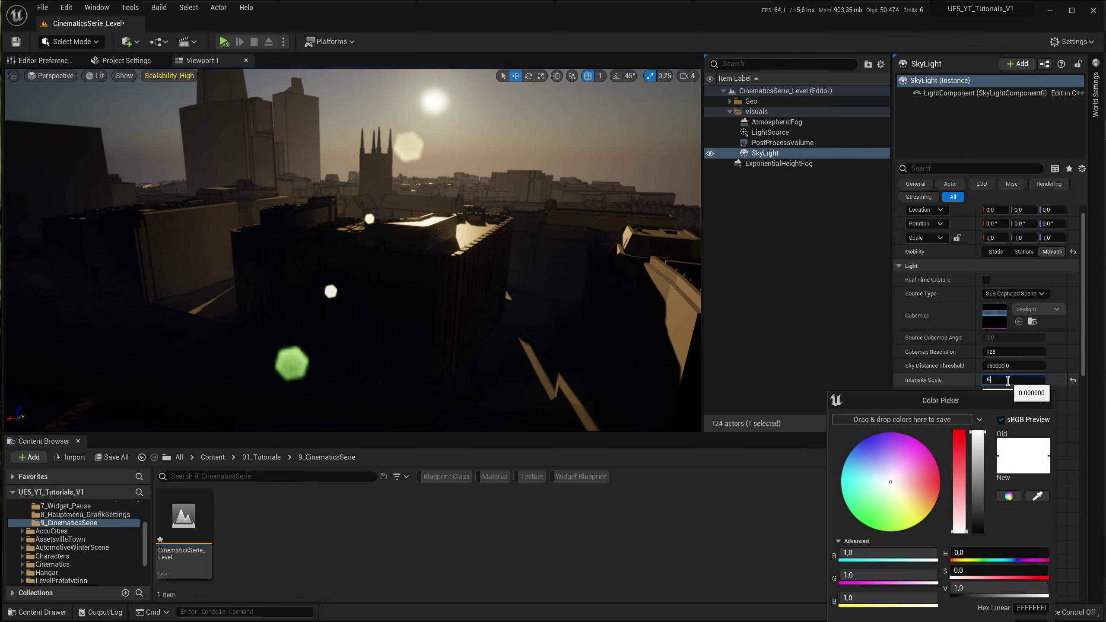
{"action": "key", "text": "Home"}
{"action": "type", "text": "0,"}
{"action": "key", "text": "Return"}
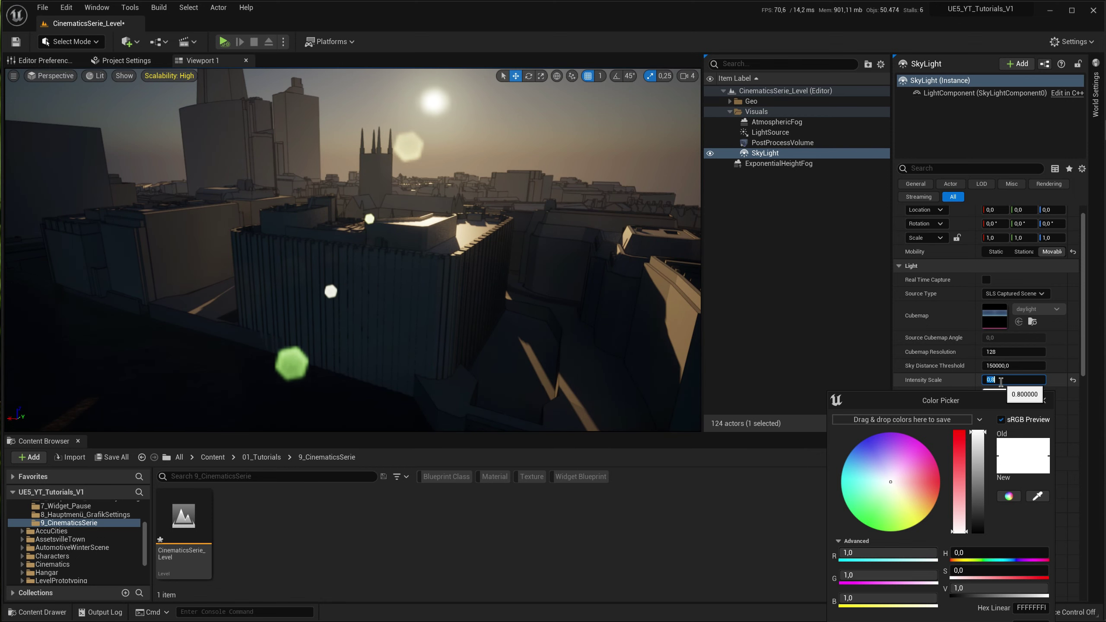
{"action": "left_click_drag", "start_coordinate": [941, 401], "coordinate": [823, 265]}
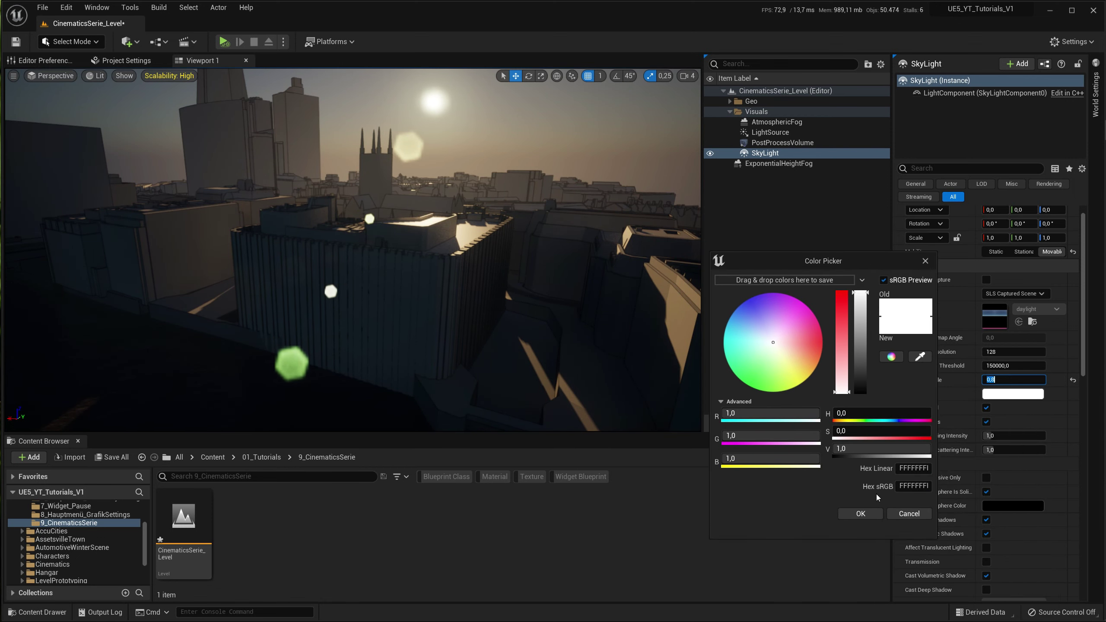
{"action": "left_click", "coordinate": [867, 514]}
- Fly toward the sun and spire, then reset Intensity Scale to its default 1.0
{"action": "mouse_move", "coordinate": [604, 298]}
{"action": "right_mouse_down"}
{"action": "mouse_move", "coordinate": [535, 333]}
{"action": "mouse_move", "coordinate": [476, 336]}
{"action": "mouse_move", "coordinate": [604, 307]}
{"action": "mouse_move", "coordinate": [591, 305]}
{"action": "right_mouse_up"}
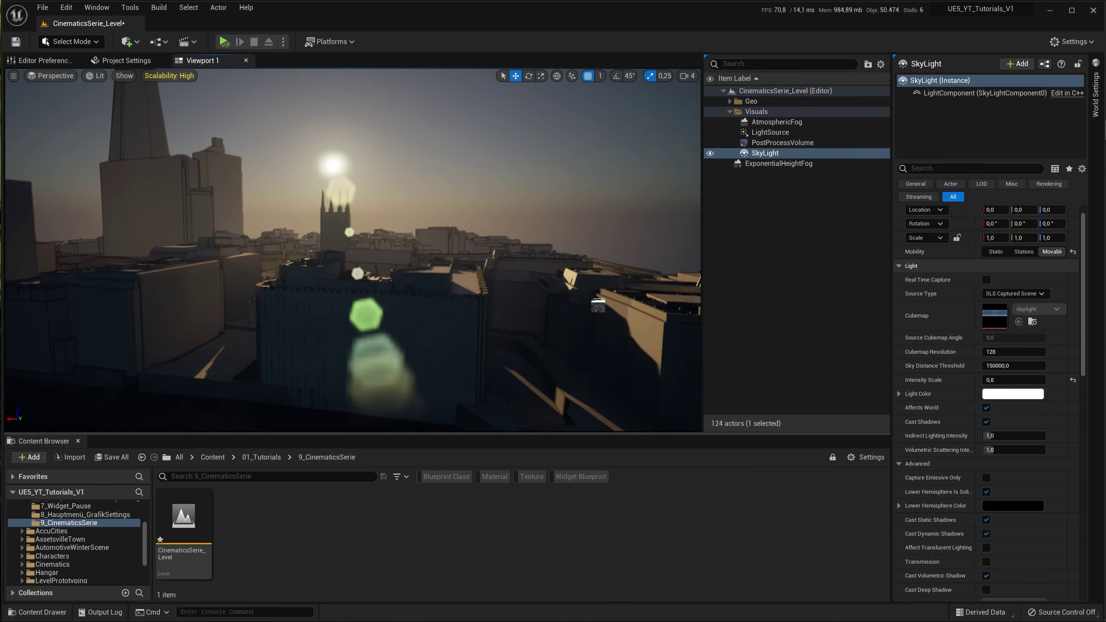
{"action": "right_click_drag", "start_coordinate": [591, 305], "coordinate": [591, 305]}
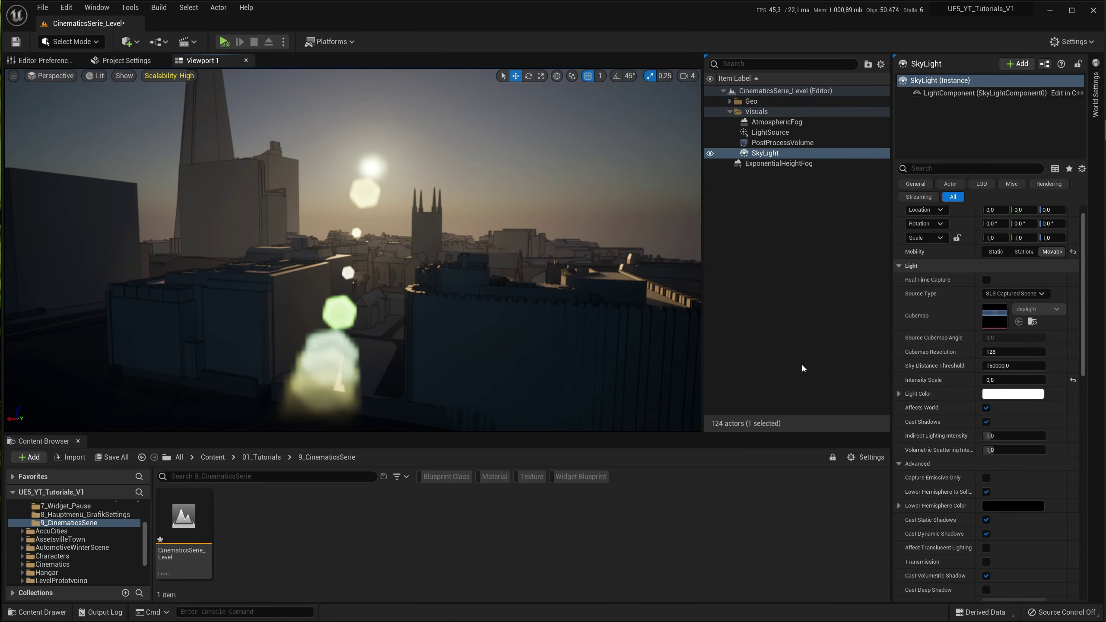
{"action": "left_click", "coordinate": [1074, 380]}
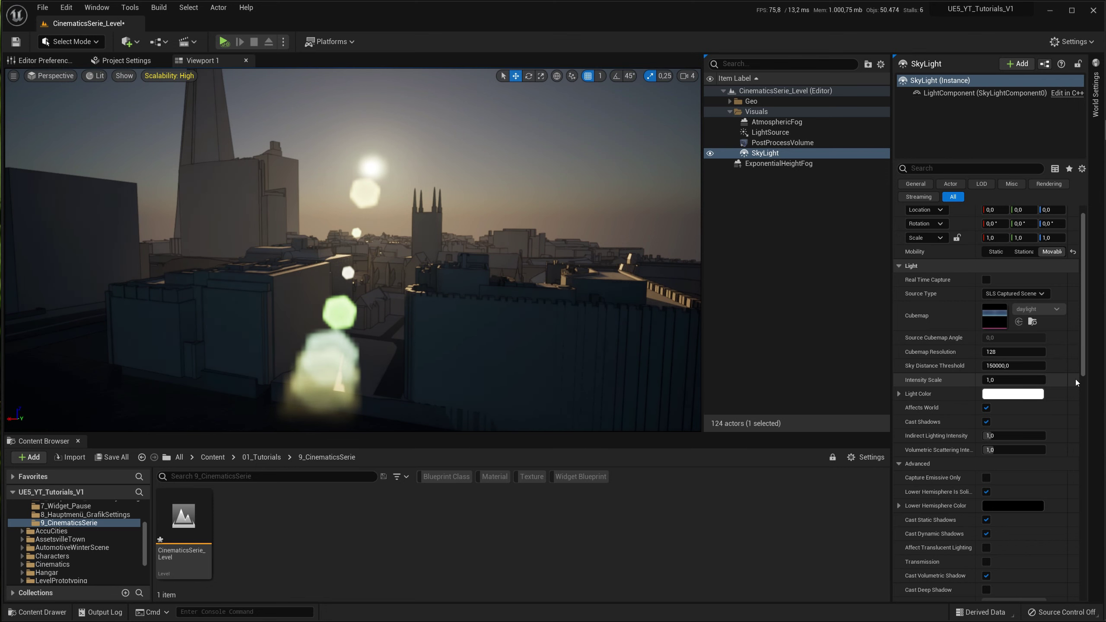
- Unhide the PostProcessVolume in the Outliner and expand its Post Process Materials to edit the weight
{"action": "right_click_drag", "start_coordinate": [639, 282], "coordinate": [639, 279]}
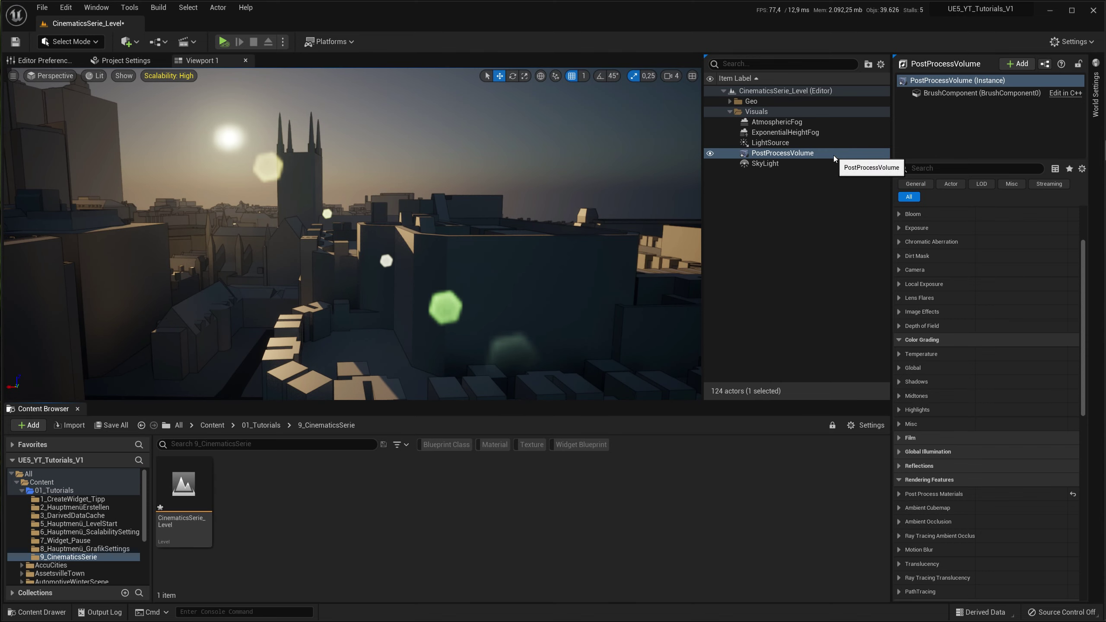
{"action": "left_click", "coordinate": [708, 154]}
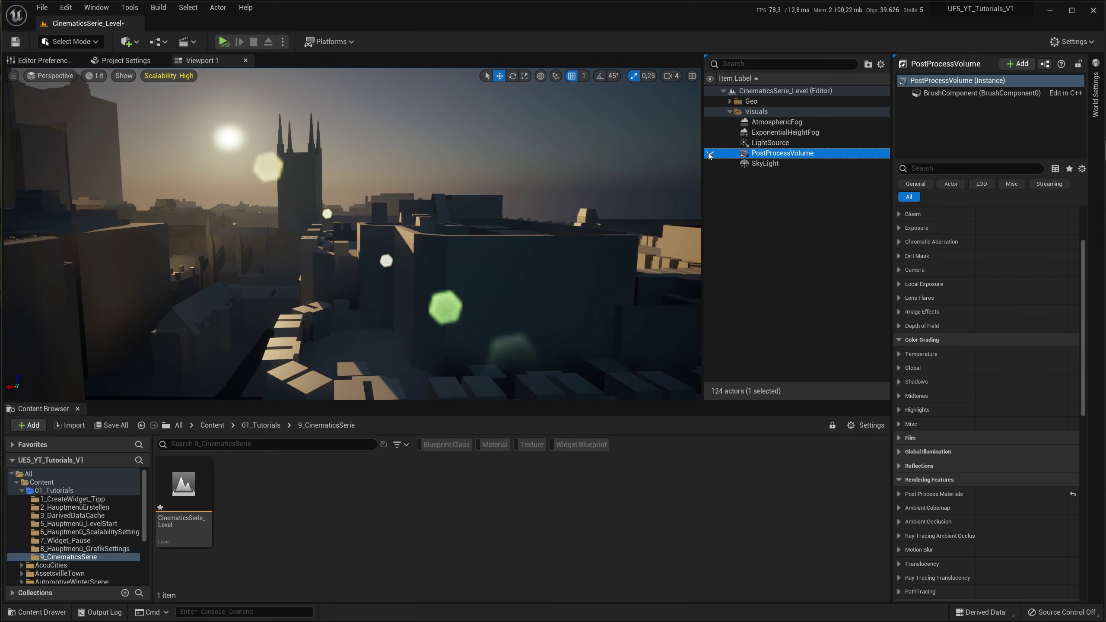
{"action": "left_click", "coordinate": [708, 154]}
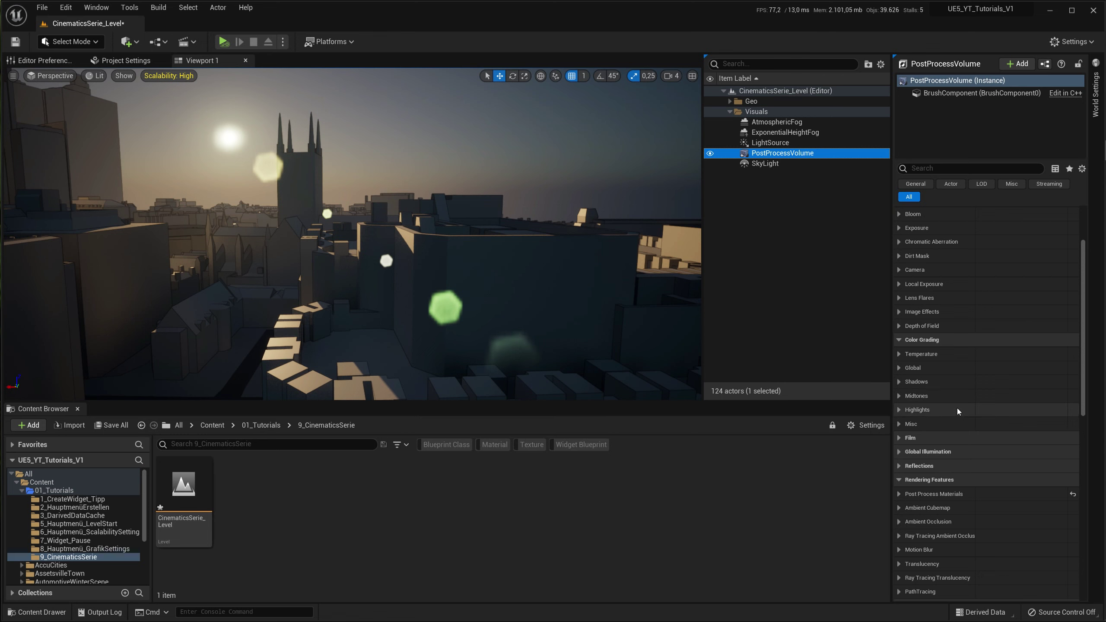
{"action": "left_click", "coordinate": [899, 493]}
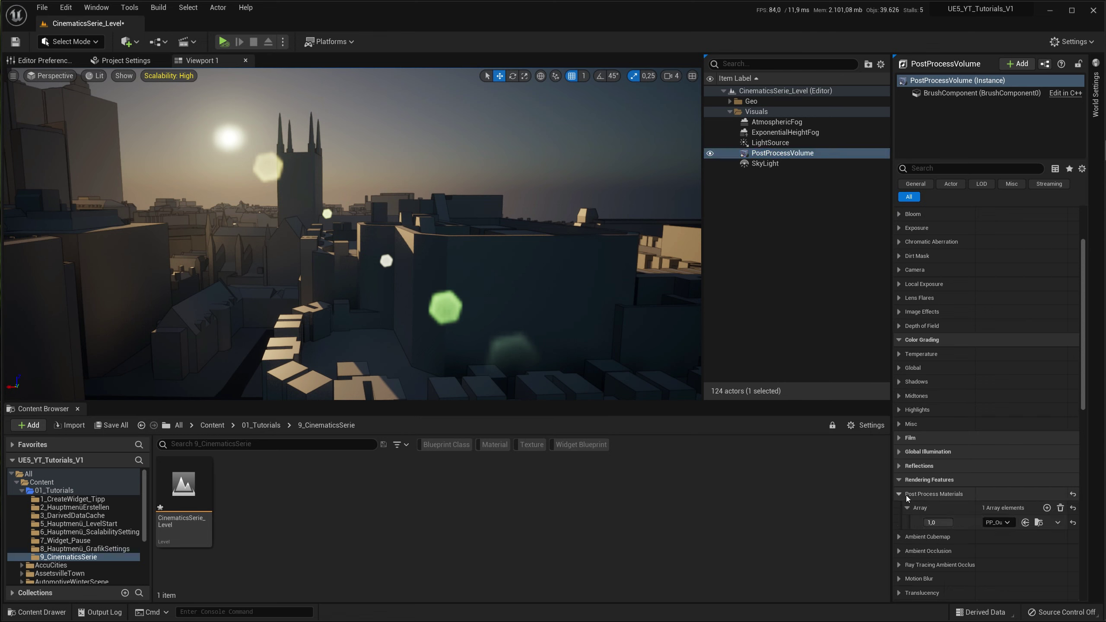
{"action": "left_click", "coordinate": [936, 522]}
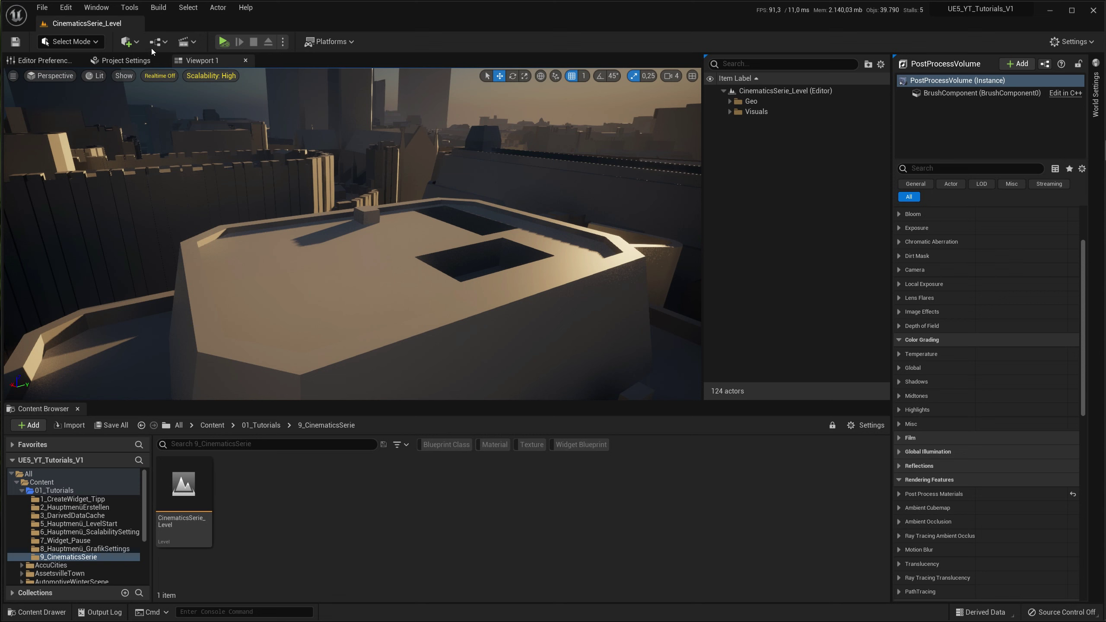
- Search Quick Add for 'cine', then open Window > Place Actors on the Cinematic category
{"action": "left_click", "coordinate": [131, 41]}
{"action": "type", "text": "cine"}
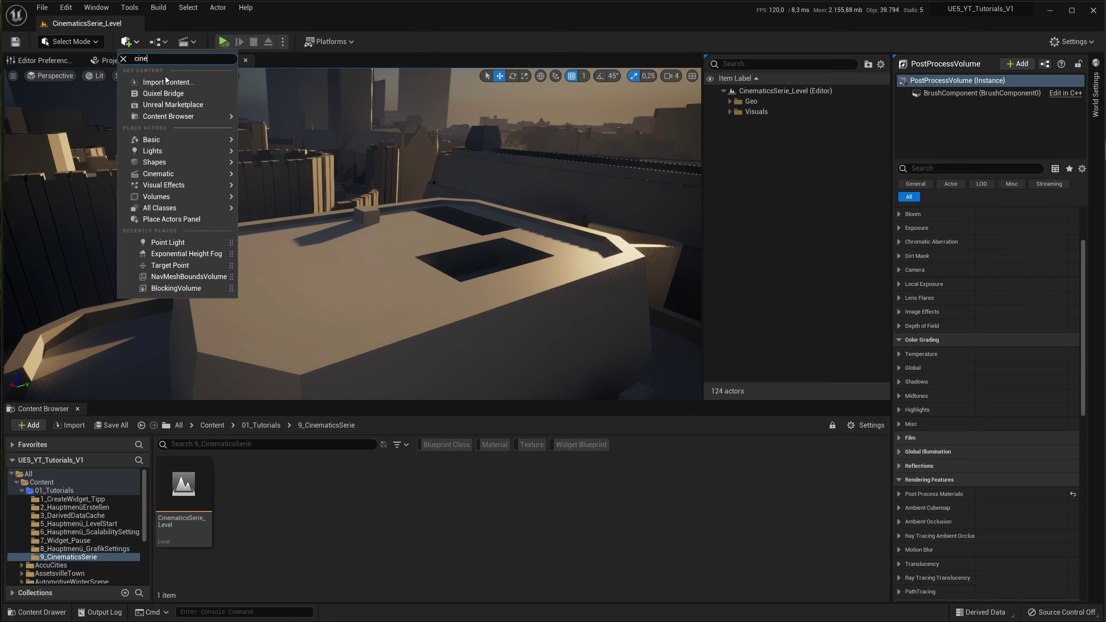
{"action": "left_click", "coordinate": [124, 59]}
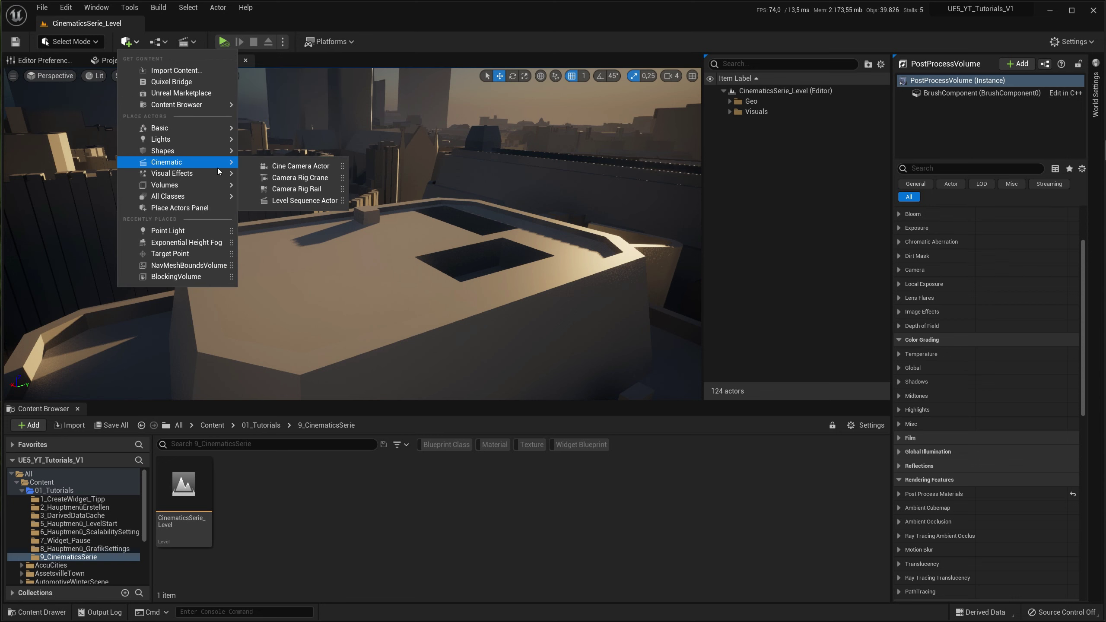
{"action": "left_click", "coordinate": [91, 8]}
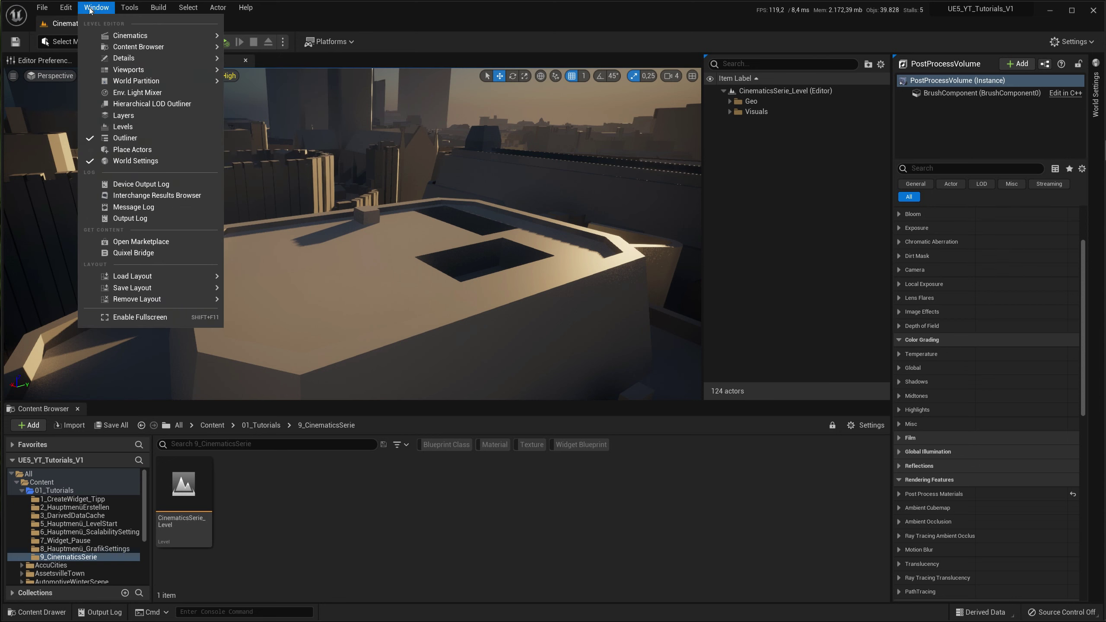
{"action": "left_click", "coordinate": [131, 149]}
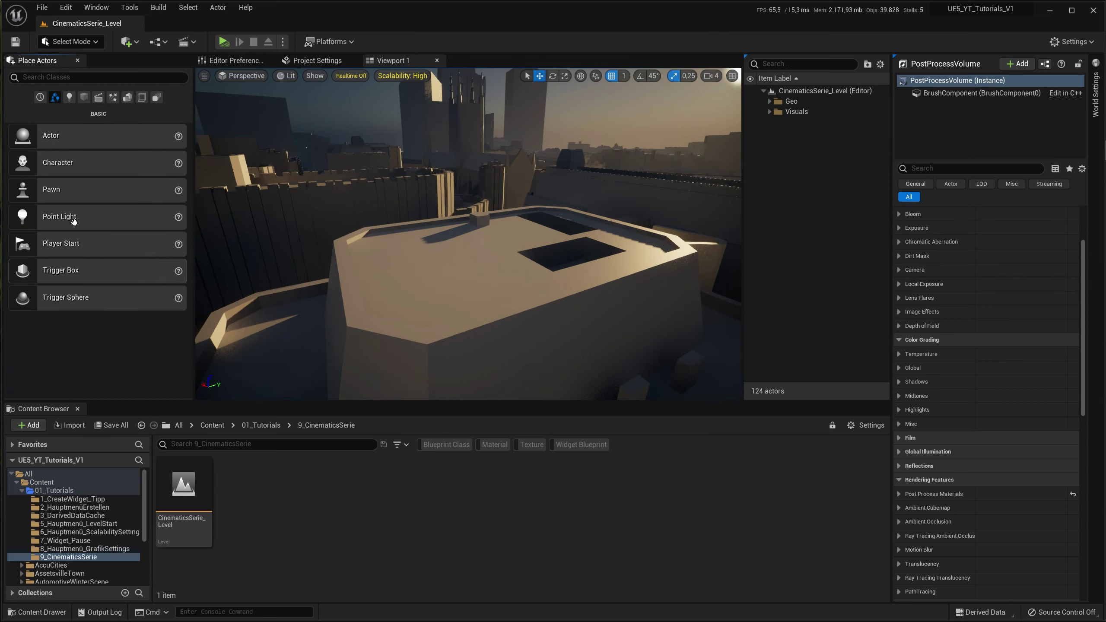
{"action": "left_click", "coordinate": [99, 97]}
{"action": "mouse_move", "coordinate": [74, 136]}
{"action": "left_mouse_down"}
{"action": "mouse_move", "coordinate": [413, 261]}
{"action": "mouse_move", "coordinate": [130, 156]}
{"action": "left_mouse_up"}
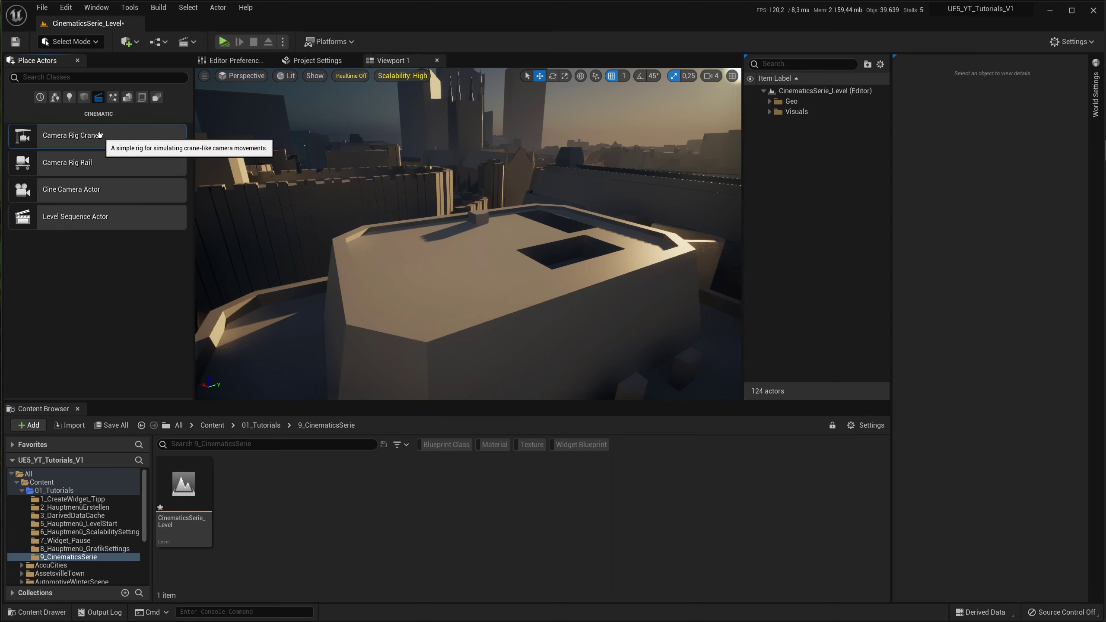
- Drop a Camera Rig Crane onto the rooftop and pitch its arm up to about 9.6°
{"action": "mouse_move", "coordinate": [101, 134]}
{"action": "left_mouse_down"}
{"action": "mouse_move", "coordinate": [442, 261]}
{"action": "mouse_move", "coordinate": [459, 280]}
{"action": "left_mouse_up"}
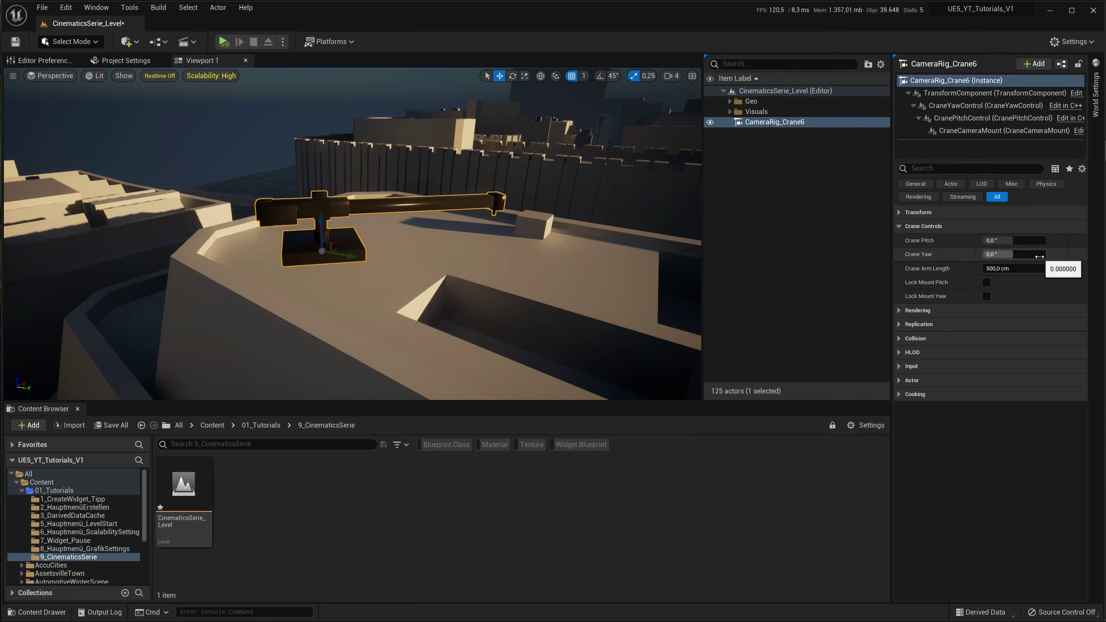
{"action": "mouse_move", "coordinate": [1005, 240]}
{"action": "left_mouse_down"}
{"action": "mouse_move", "coordinate": [989, 254]}
{"action": "mouse_move", "coordinate": [1015, 269]}
{"action": "left_mouse_up"}
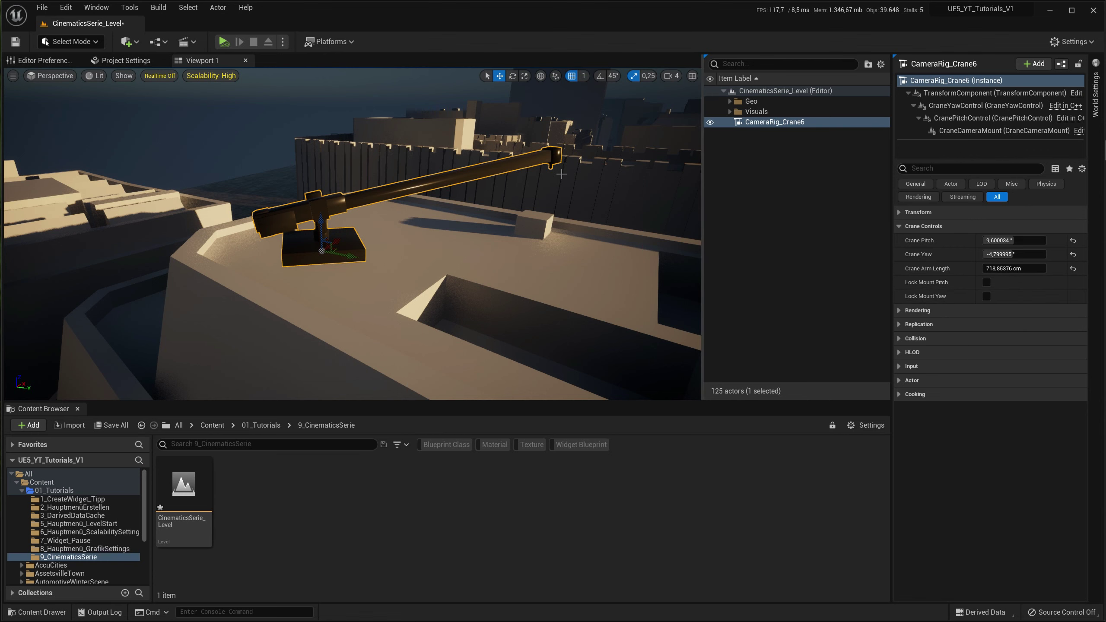
{"action": "left_click", "coordinate": [826, 306]}
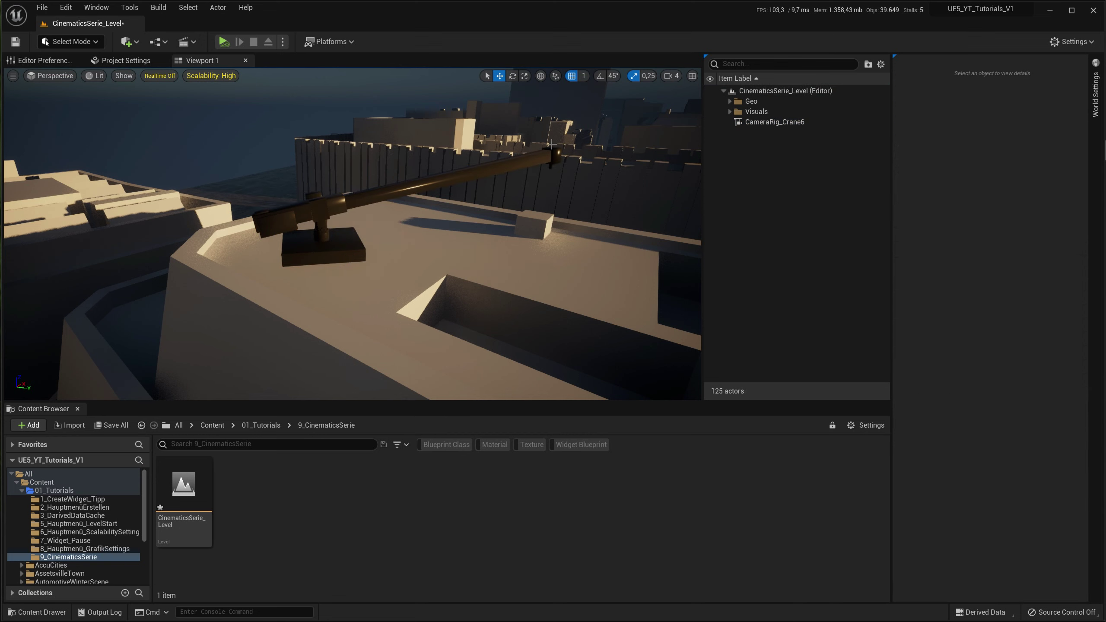
- Parent CineCameraActor2 under CameraRig_Crane6, reset its Location to the arm tip, then select the rig
{"action": "left_click", "coordinate": [127, 41]}
{"action": "mouse_move", "coordinate": [168, 162]}
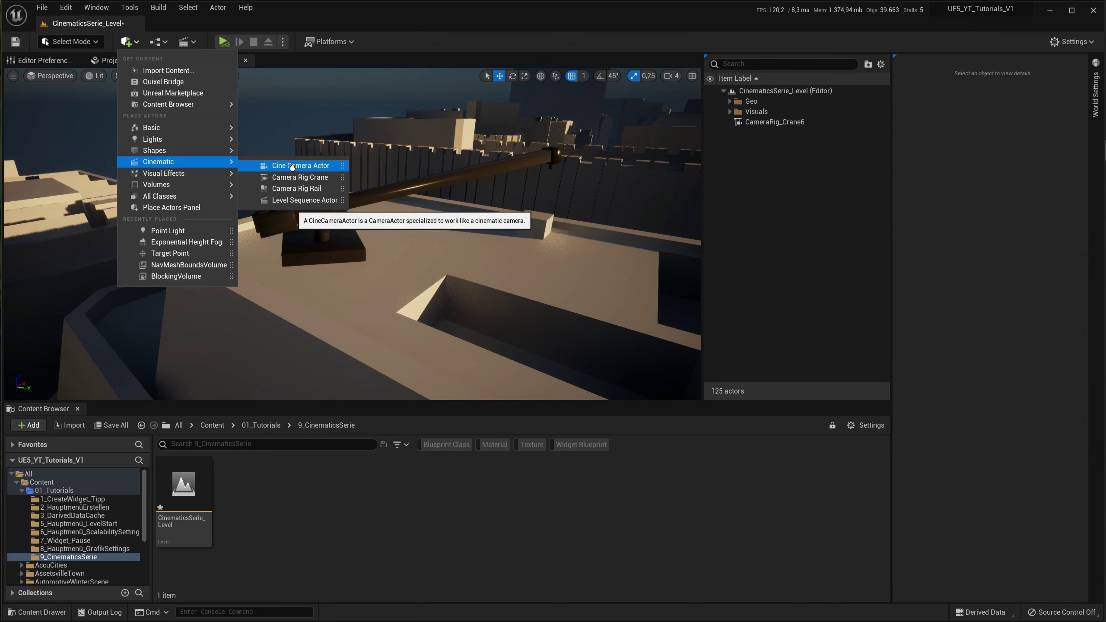
{"action": "key", "text": "Escape"}
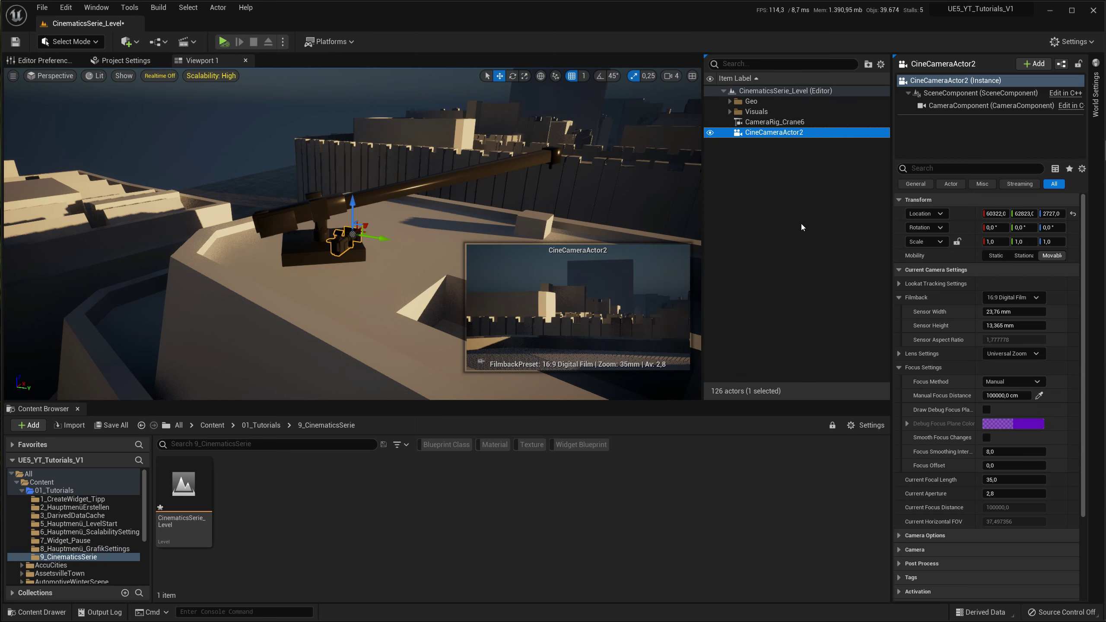
{"action": "left_click", "coordinate": [801, 221]}
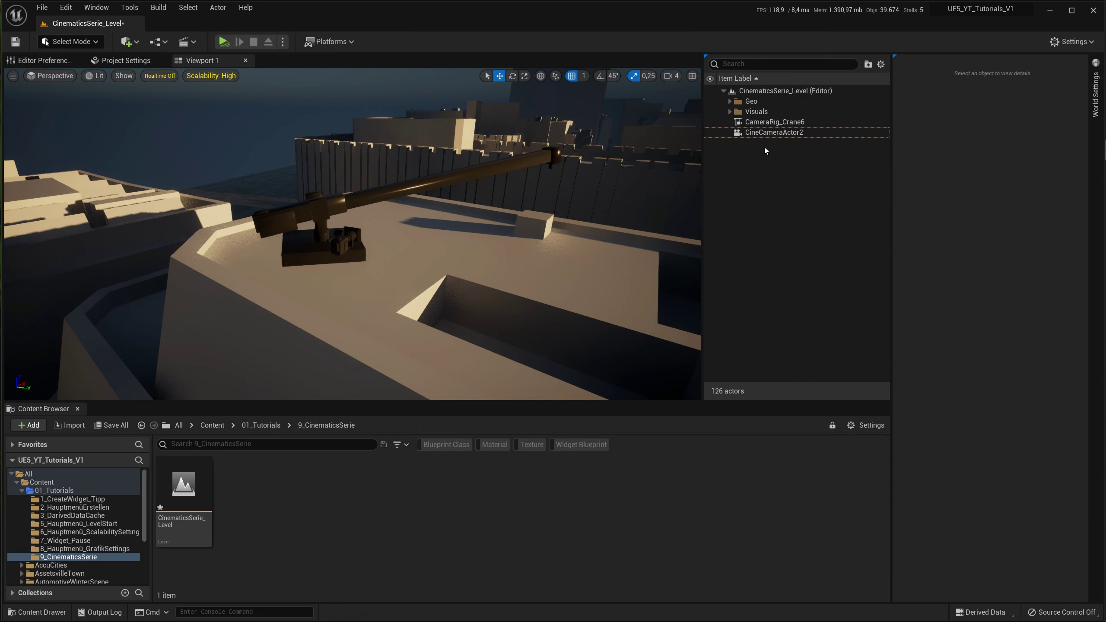
{"action": "left_click_drag", "start_coordinate": [762, 134], "coordinate": [761, 123]}
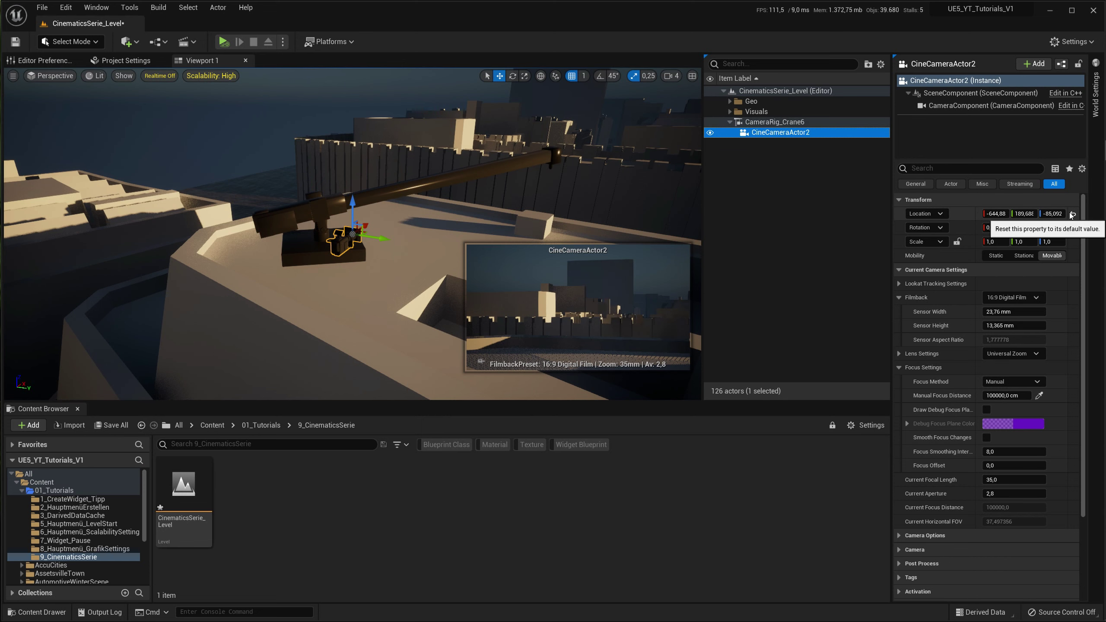
{"action": "left_click", "coordinate": [1072, 215]}
{"action": "left_click", "coordinate": [779, 225]}
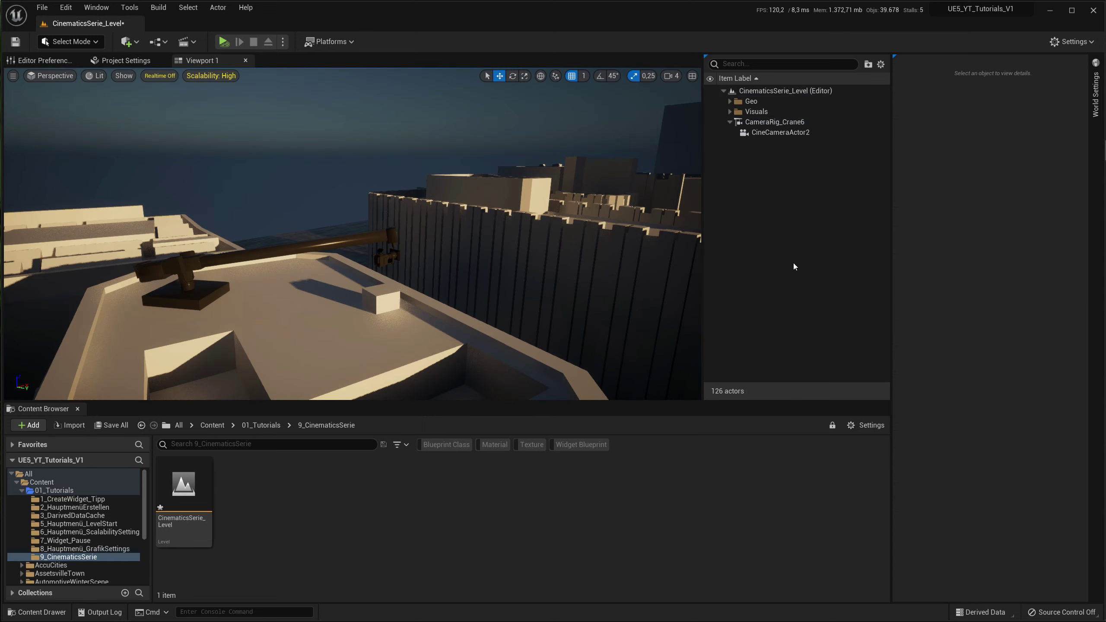
{"action": "left_click", "coordinate": [312, 246]}
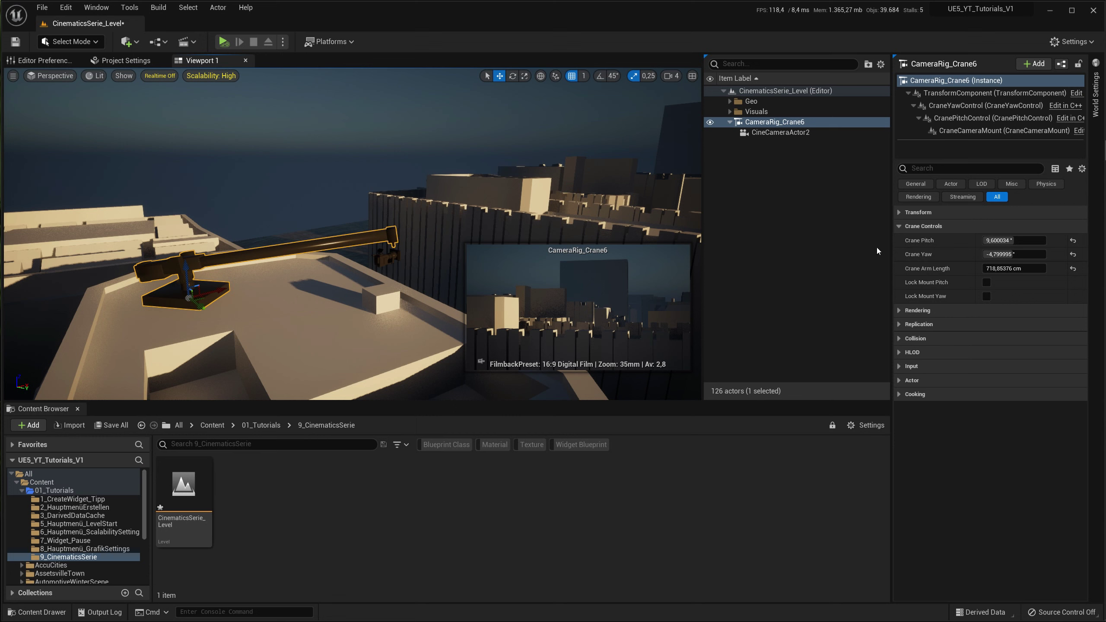
- Set CameraRig_Crane6 to 4.6° crane pitch and -43.2° yaw, unlock the mount, and frame the rig
{"action": "left_click_drag", "start_coordinate": [1020, 240], "coordinate": [1022, 247]}
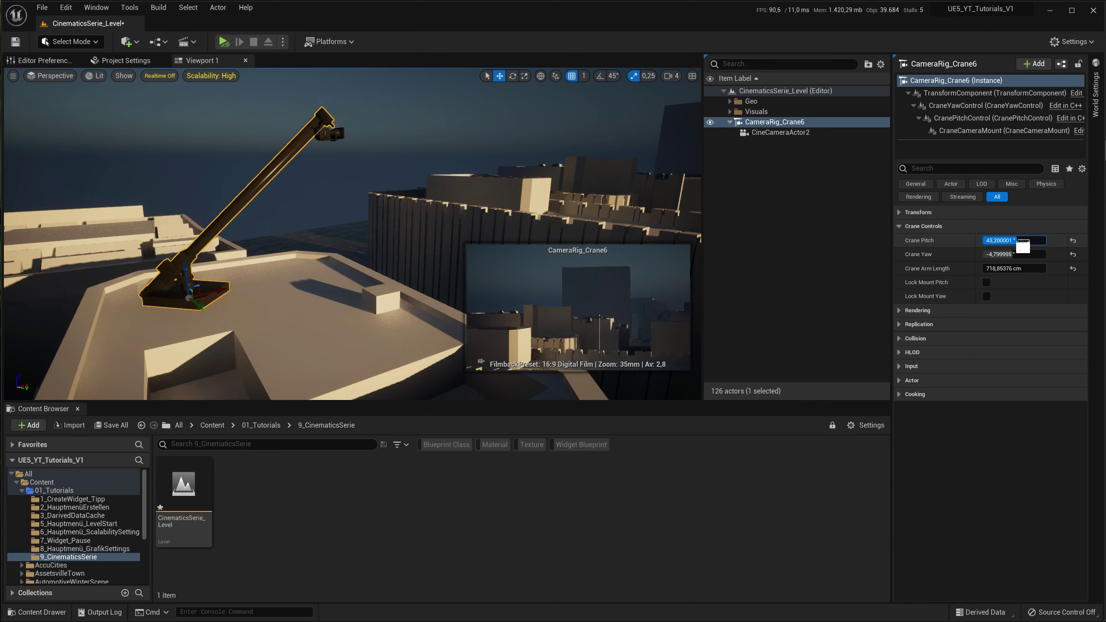
{"action": "left_click_drag", "start_coordinate": [1022, 247], "coordinate": [1014, 258]}
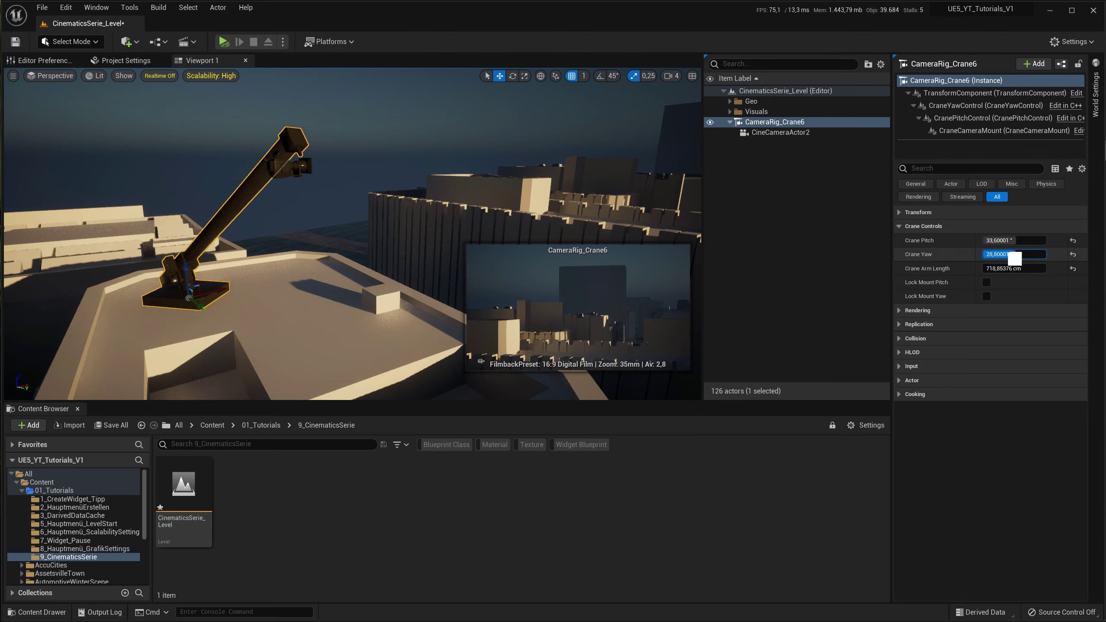
{"action": "mouse_move", "coordinate": [1014, 259]}
{"action": "left_mouse_down"}
{"action": "mouse_move", "coordinate": [1022, 271]}
{"action": "mouse_move", "coordinate": [1007, 307]}
{"action": "left_mouse_up"}
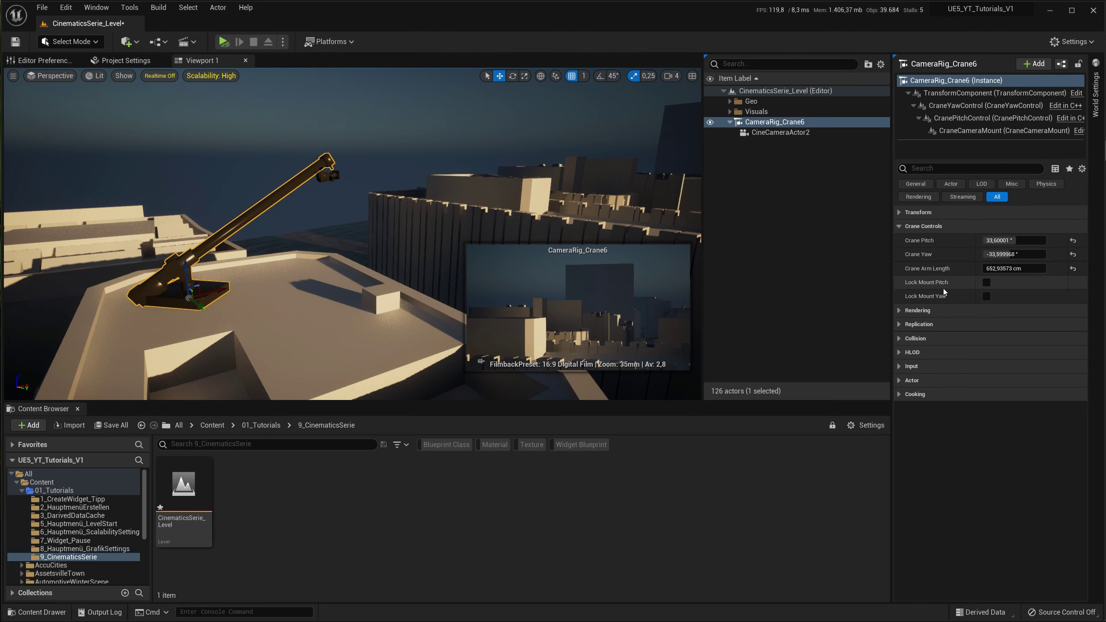
{"action": "left_click", "coordinate": [987, 283]}
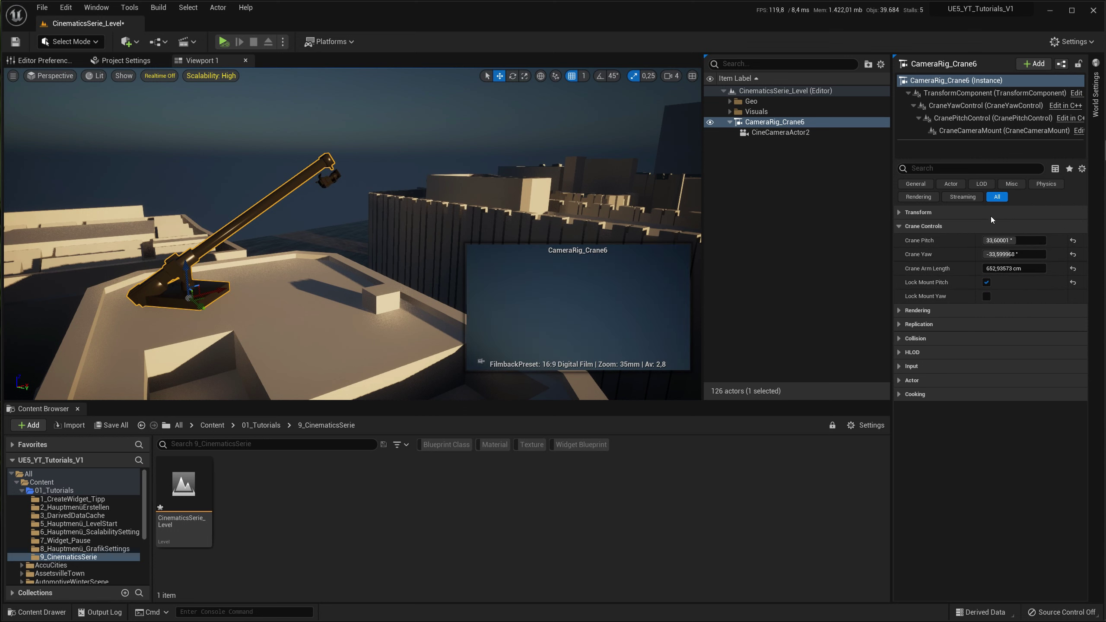
{"action": "left_click_drag", "start_coordinate": [1001, 239], "coordinate": [1004, 245]}
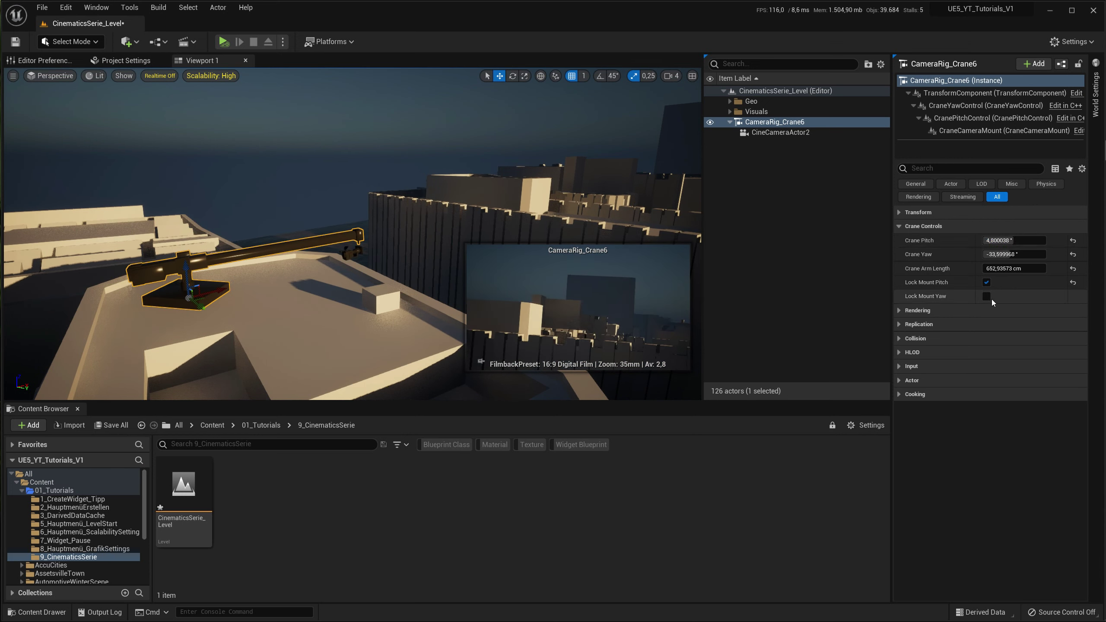
{"action": "left_click", "coordinate": [986, 282]}
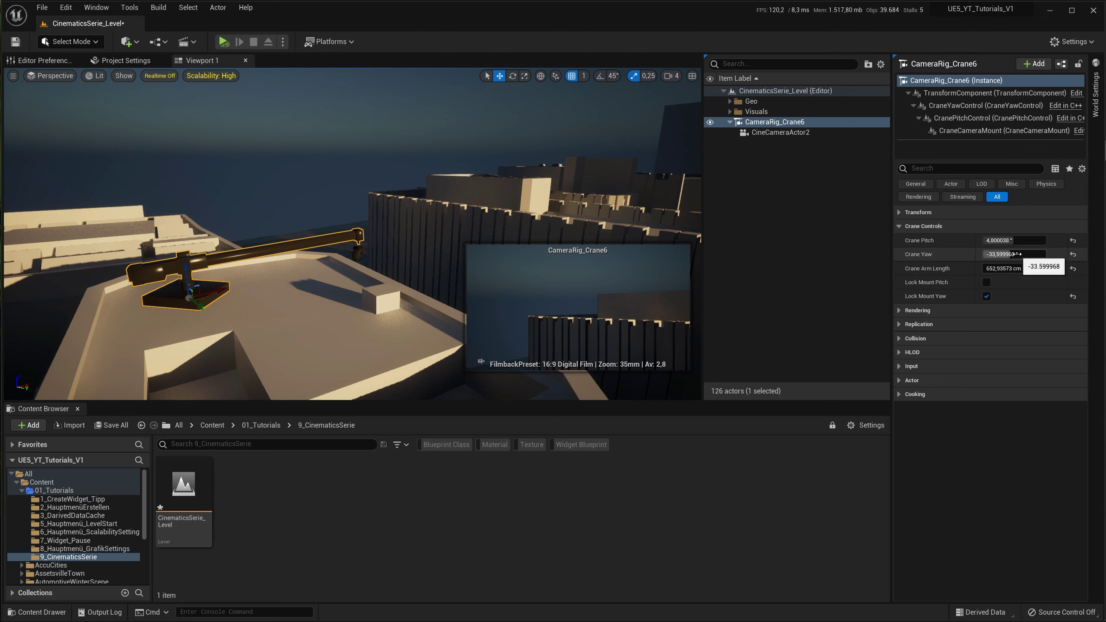
{"action": "mouse_move", "coordinate": [1018, 254]}
{"action": "left_mouse_down"}
{"action": "mouse_move", "coordinate": [1009, 260]}
{"action": "mouse_move", "coordinate": [1021, 267]}
{"action": "mouse_move", "coordinate": [1010, 266]}
{"action": "left_mouse_up"}
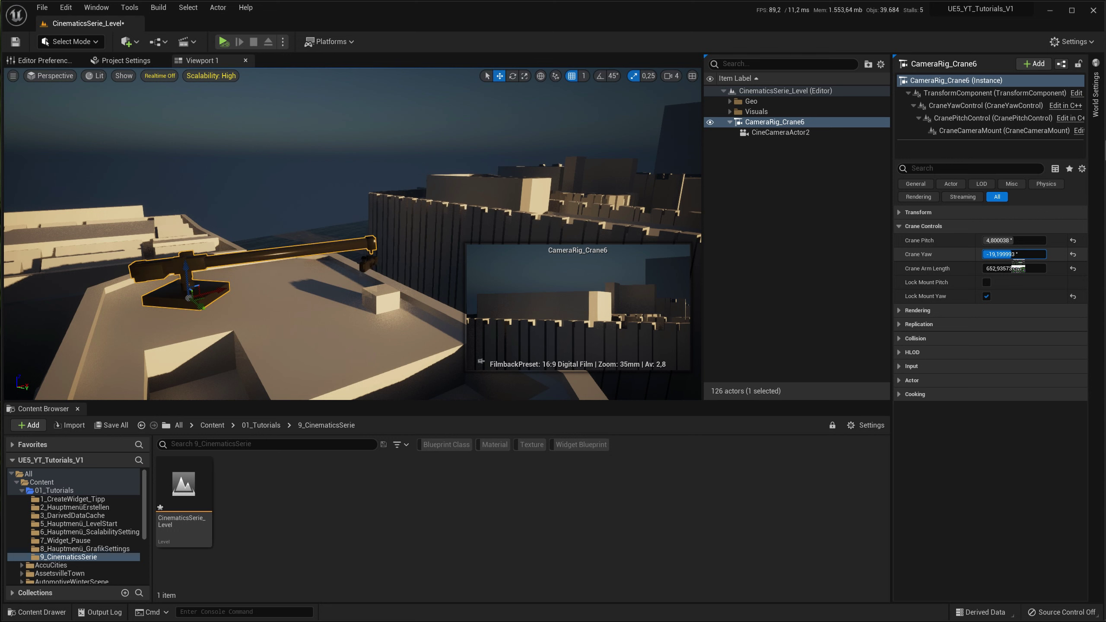
{"action": "left_click", "coordinate": [986, 296]}
{"action": "key", "text": "f"}
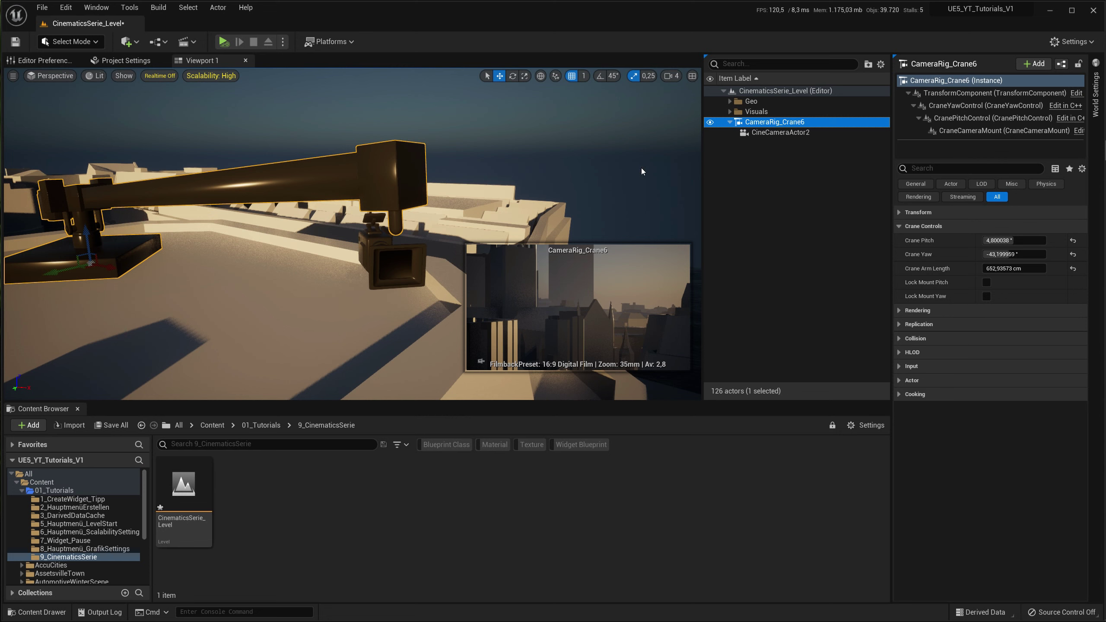
- Select CineCameraActor2 and scrub its Rotation Z to test how the camera turns
{"action": "left_click", "coordinate": [819, 133]}
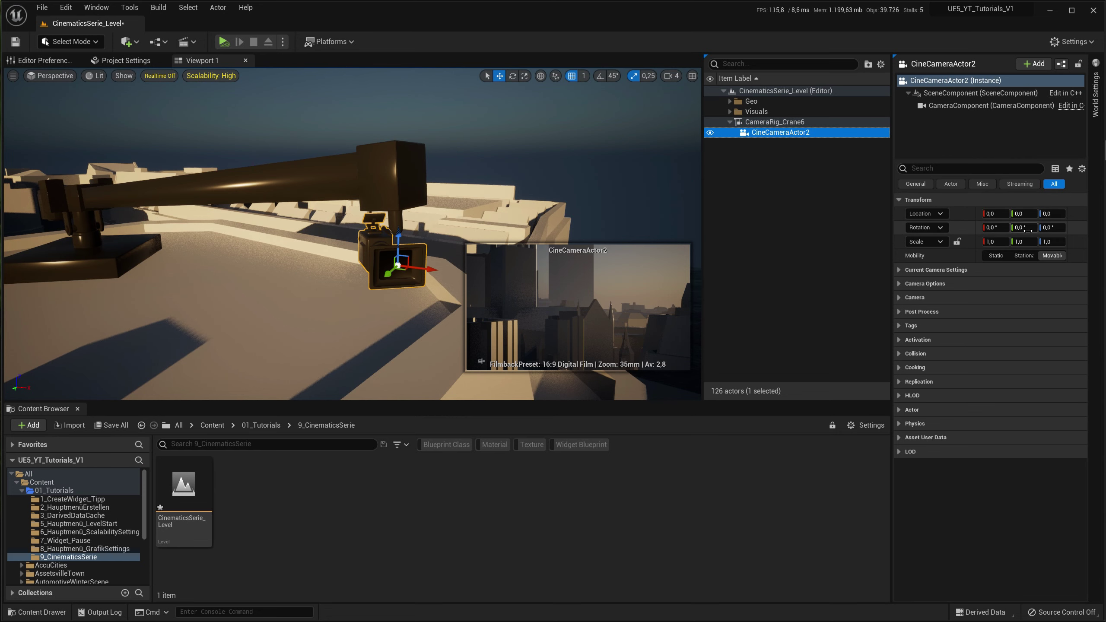
{"action": "left_click", "coordinate": [1044, 228]}
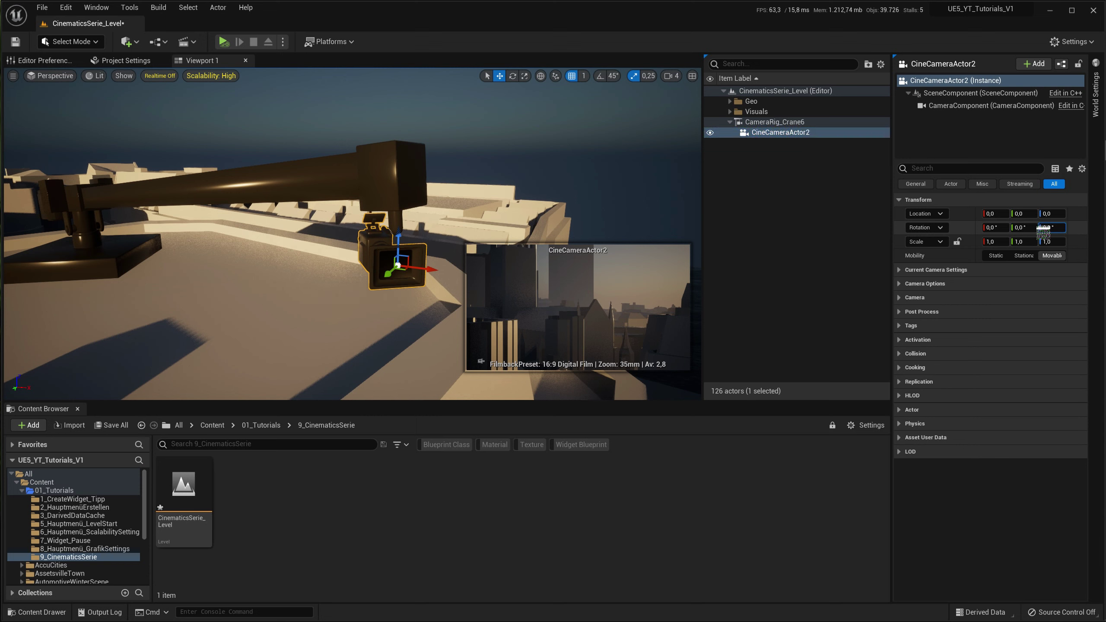
{"action": "mouse_move", "coordinate": [1044, 231]}
{"action": "left_mouse_down"}
{"action": "mouse_move", "coordinate": [1073, 213]}
{"action": "mouse_move", "coordinate": [991, 225]}
{"action": "left_mouse_up"}
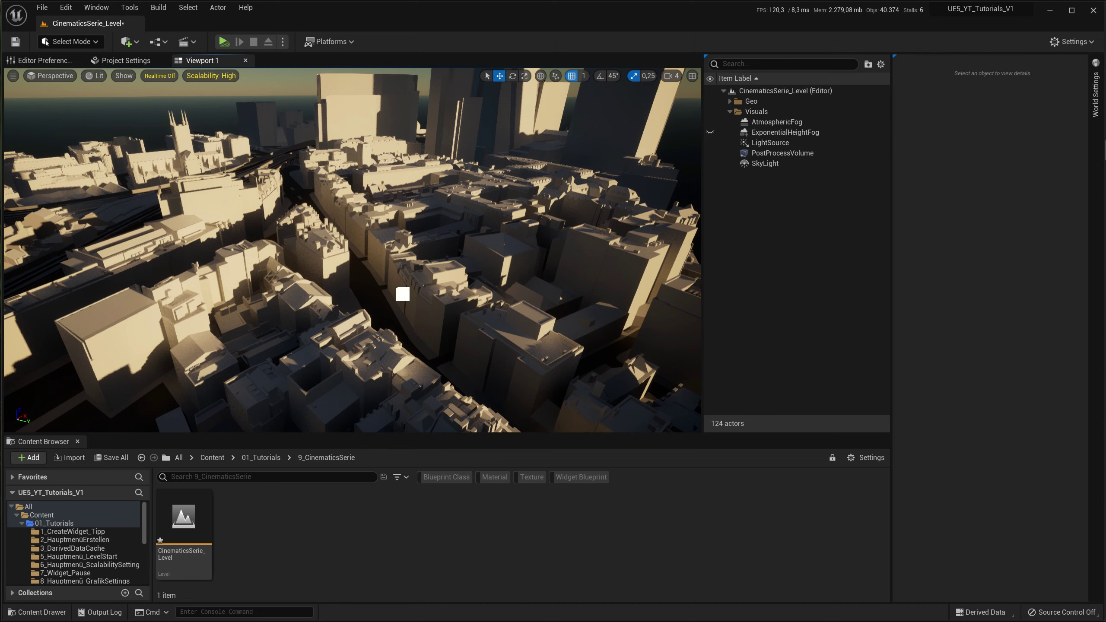
- Fly the view down toward a city street and bring up the Quick Add actor list
{"action": "left_click_drag", "start_coordinate": [404, 284], "coordinate": [372, 344]}
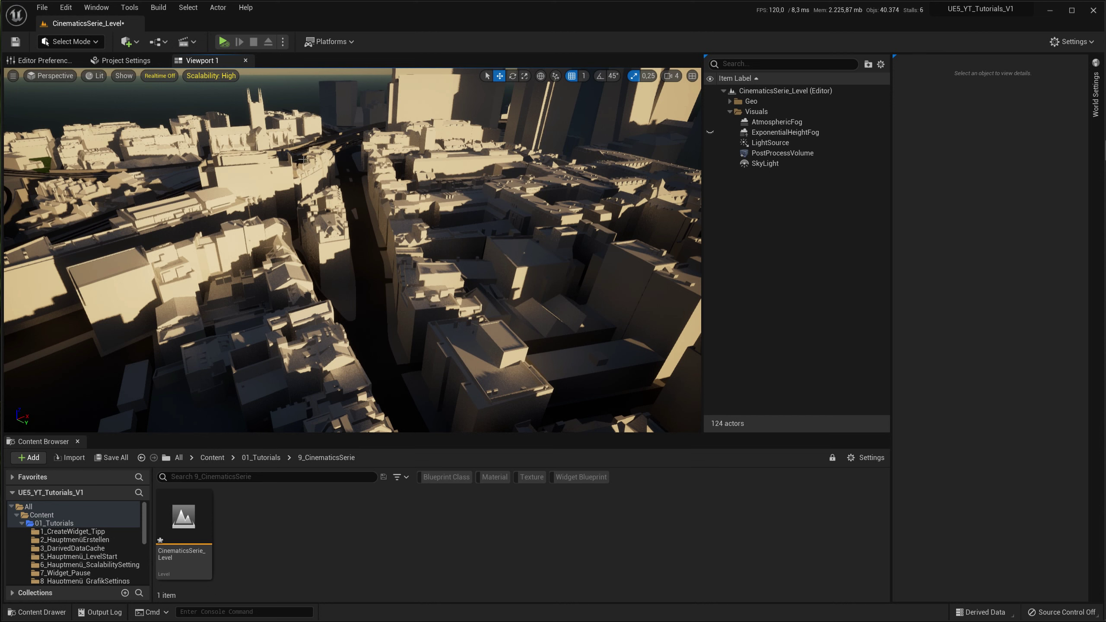
{"action": "left_click", "coordinate": [126, 41]}
- Place a Point Light, pilot it along the street, reposition it between buildings, and disable Cast Shadows
{"action": "mouse_move", "coordinate": [202, 140]}
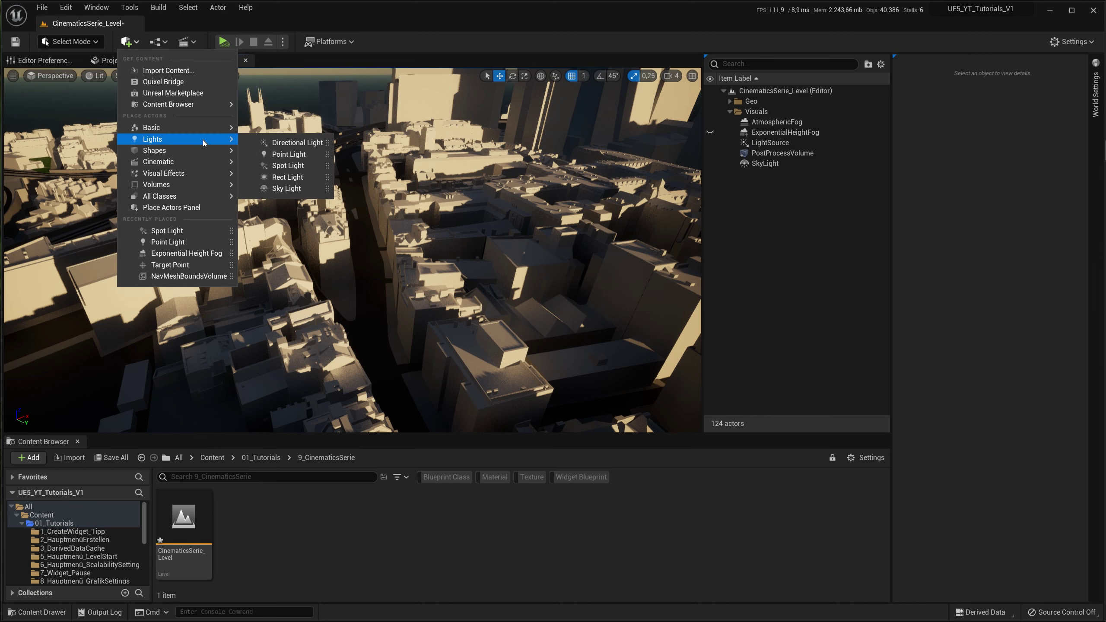
{"action": "left_click", "coordinate": [307, 155]}
{"action": "left_click_drag", "start_coordinate": [354, 246], "coordinate": [367, 270]}
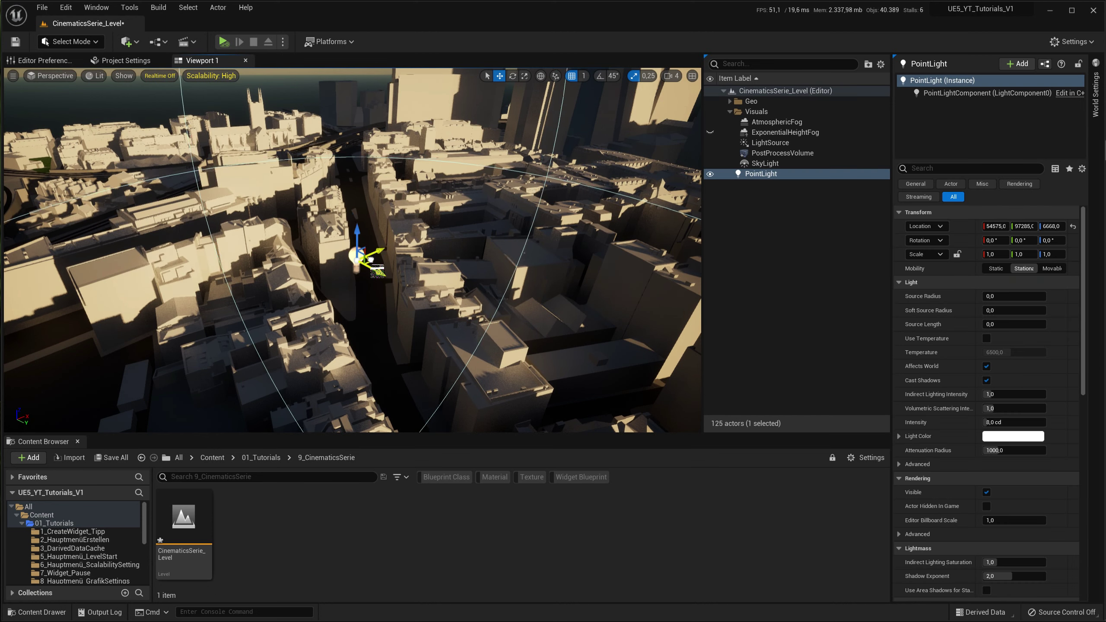
{"action": "right_click", "coordinate": [366, 270]}
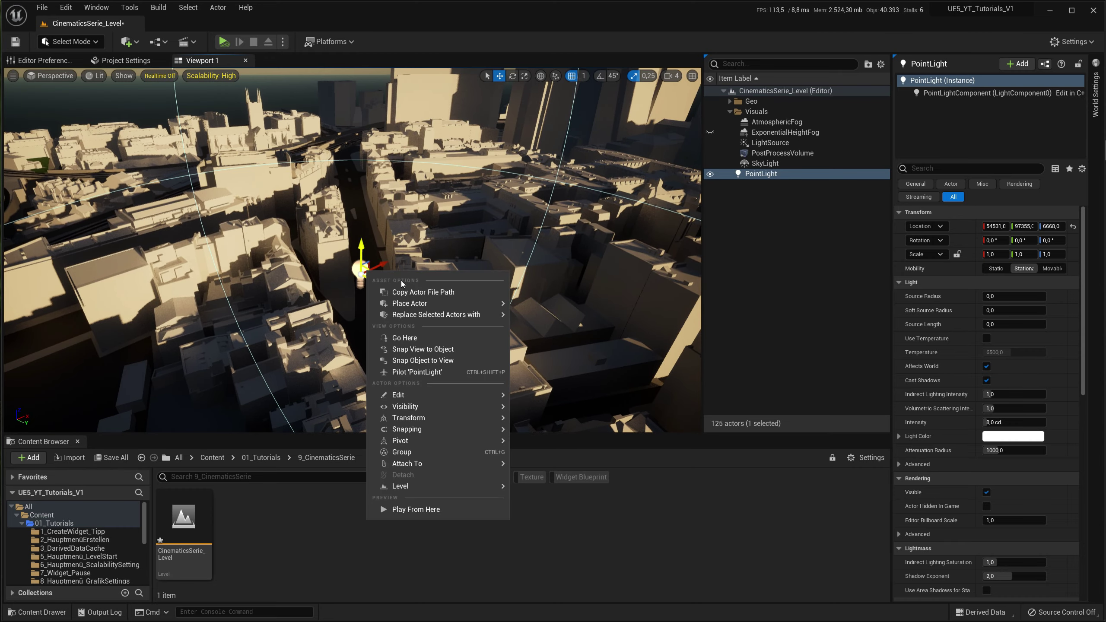
{"action": "left_click", "coordinate": [417, 371]}
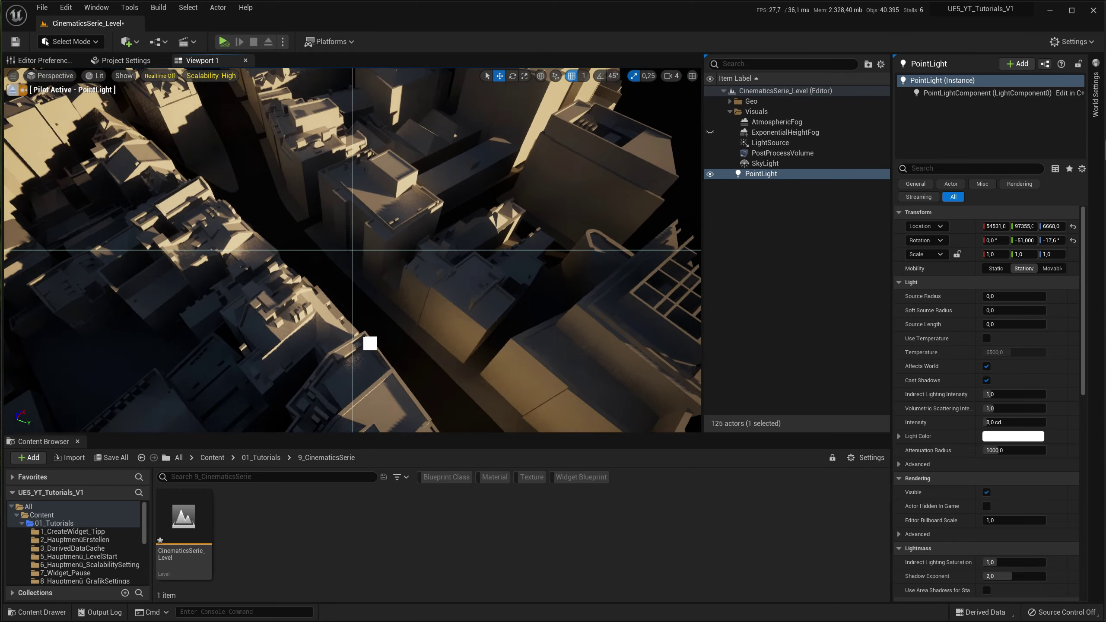
{"action": "right_click_drag", "start_coordinate": [370, 343], "coordinate": [344, 300]}
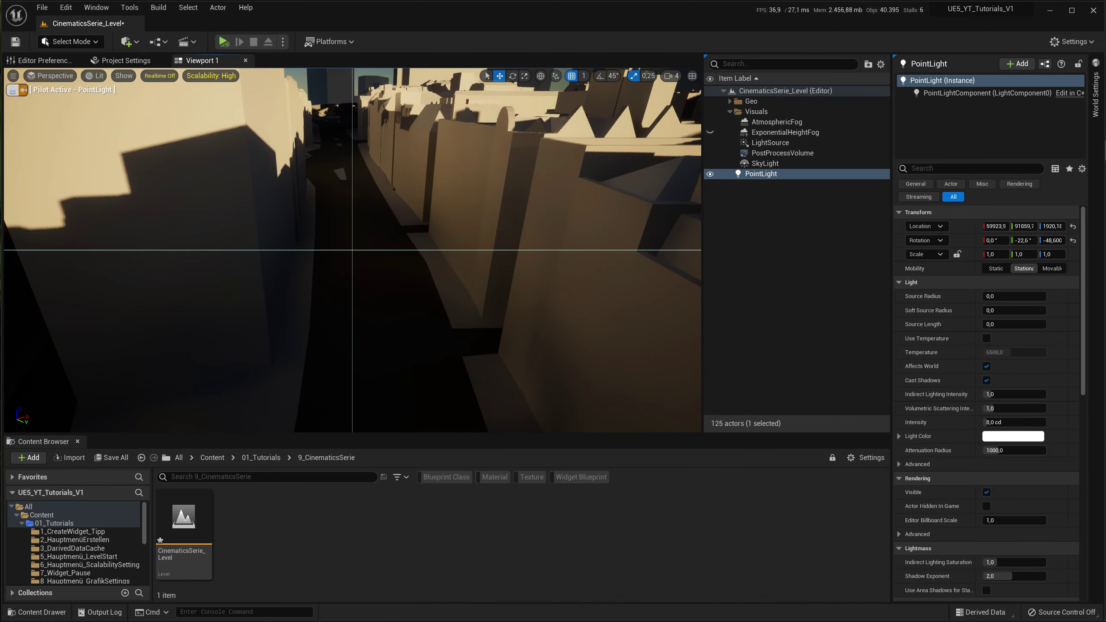
{"action": "left_click", "coordinate": [12, 90]}
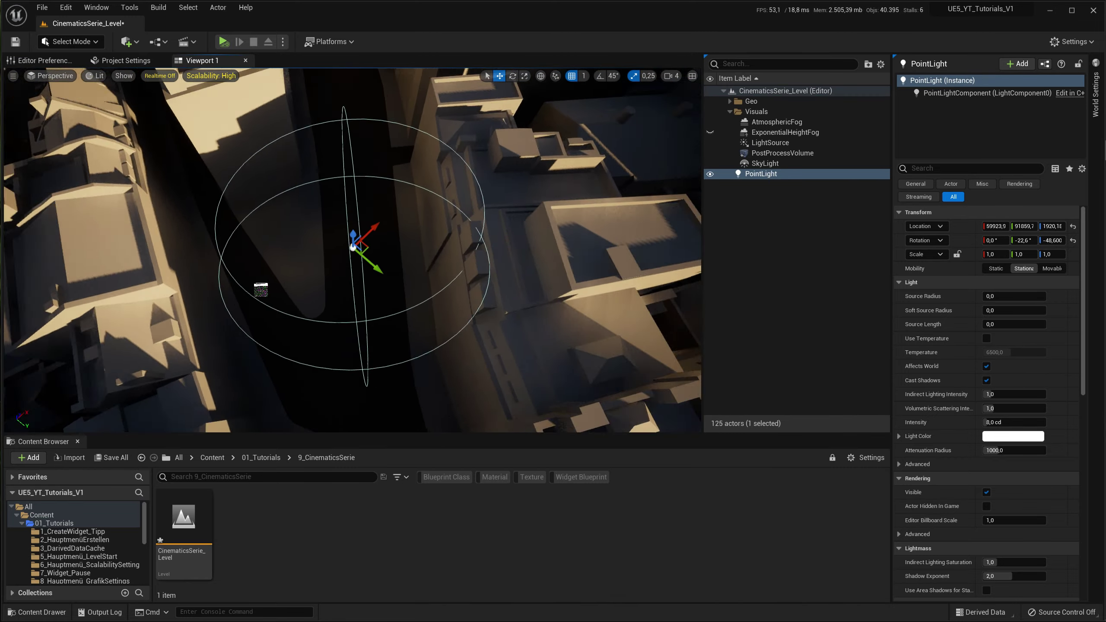
{"action": "right_click_drag", "start_coordinate": [297, 208], "coordinate": [297, 208]}
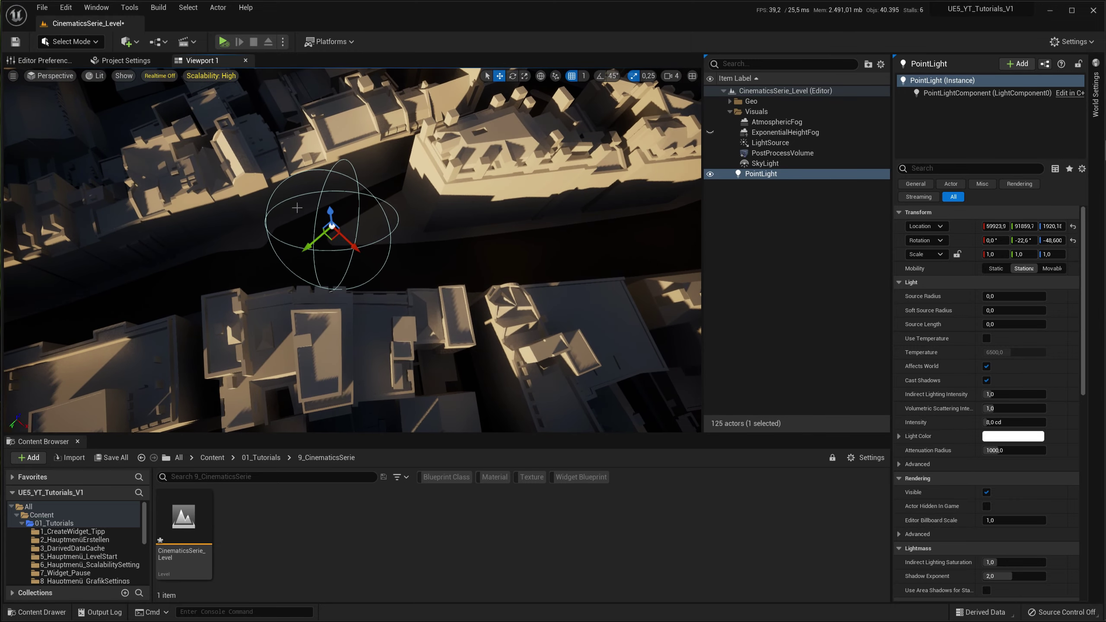
{"action": "left_click_drag", "start_coordinate": [333, 234], "coordinate": [349, 222]}
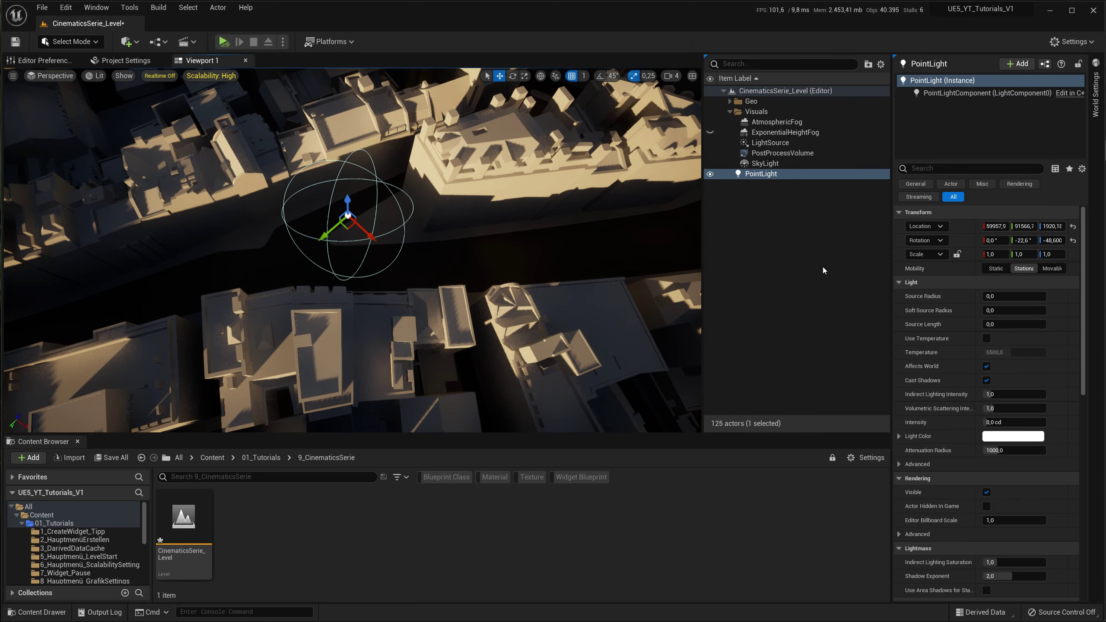
{"action": "left_click", "coordinate": [986, 380]}
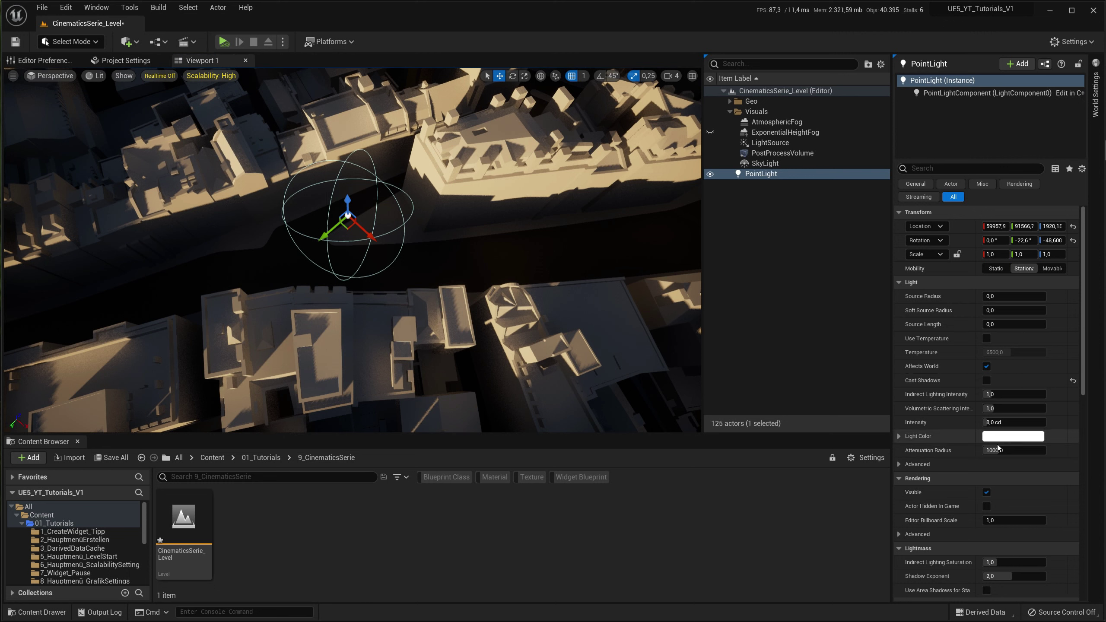
- Widen the light's attenuation radius, set its intensity to 20 cd, and raise it higher
{"action": "mouse_move", "coordinate": [1012, 450]}
{"action": "left_mouse_down"}
{"action": "mouse_move", "coordinate": [1091, 457]}
{"action": "mouse_move", "coordinate": [1077, 459]}
{"action": "left_mouse_up"}
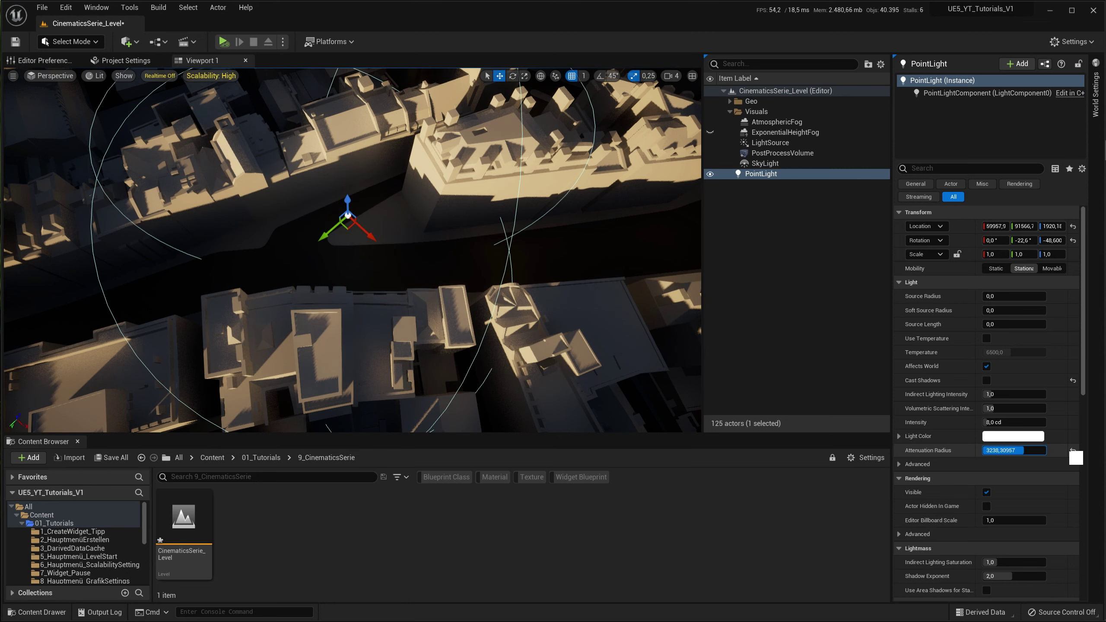
{"action": "left_click", "coordinate": [1010, 422]}
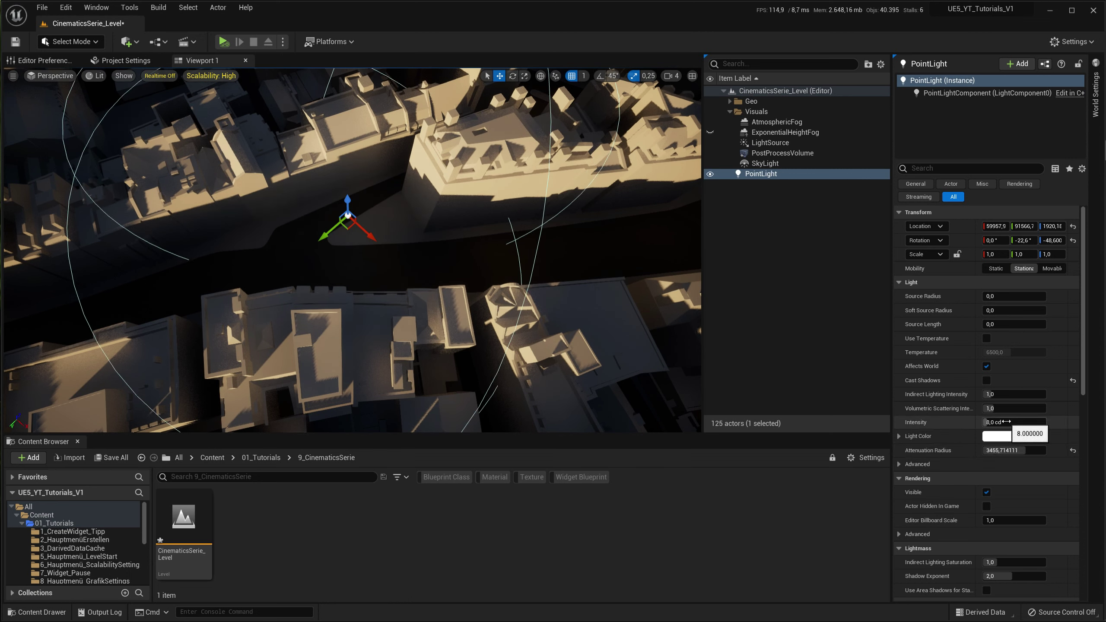
{"action": "type", "text": "10"}
{"action": "key", "text": "Return"}
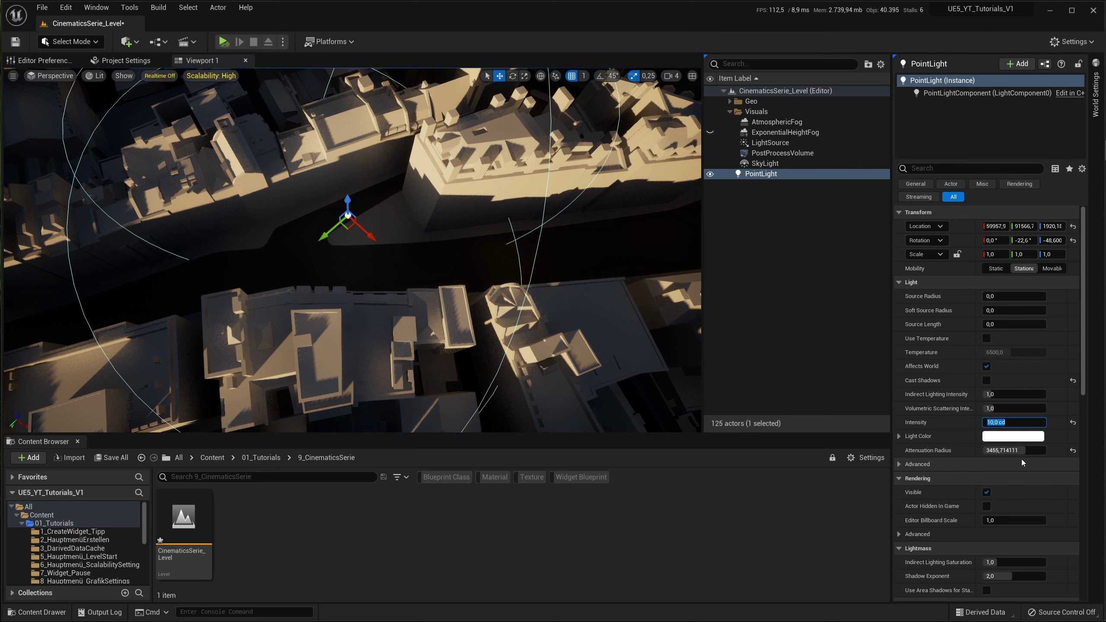
{"action": "type", "text": "20"}
{"action": "key", "text": "Return"}
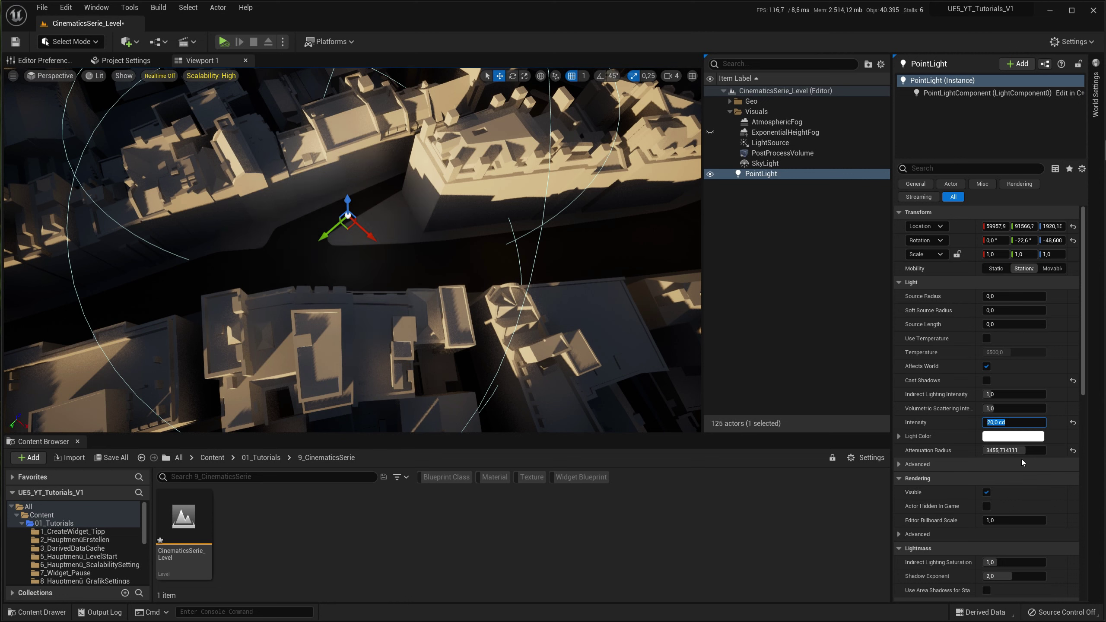
{"action": "left_click_drag", "start_coordinate": [347, 200], "coordinate": [351, 200]}
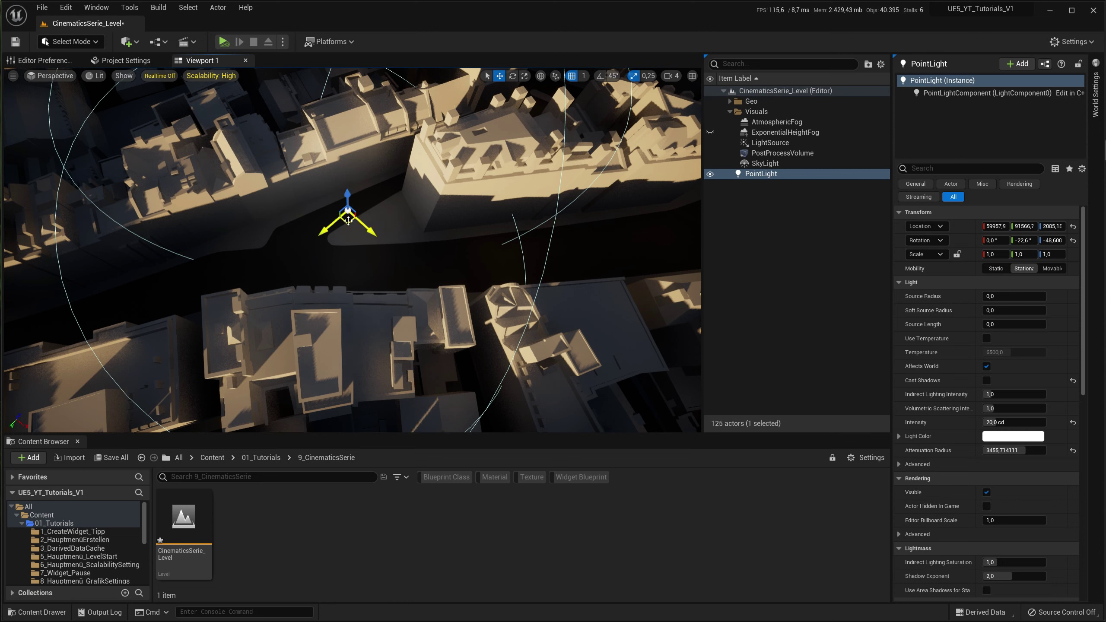
- Give the point light a pale lilac light colour
{"action": "left_click", "coordinate": [1013, 436]}
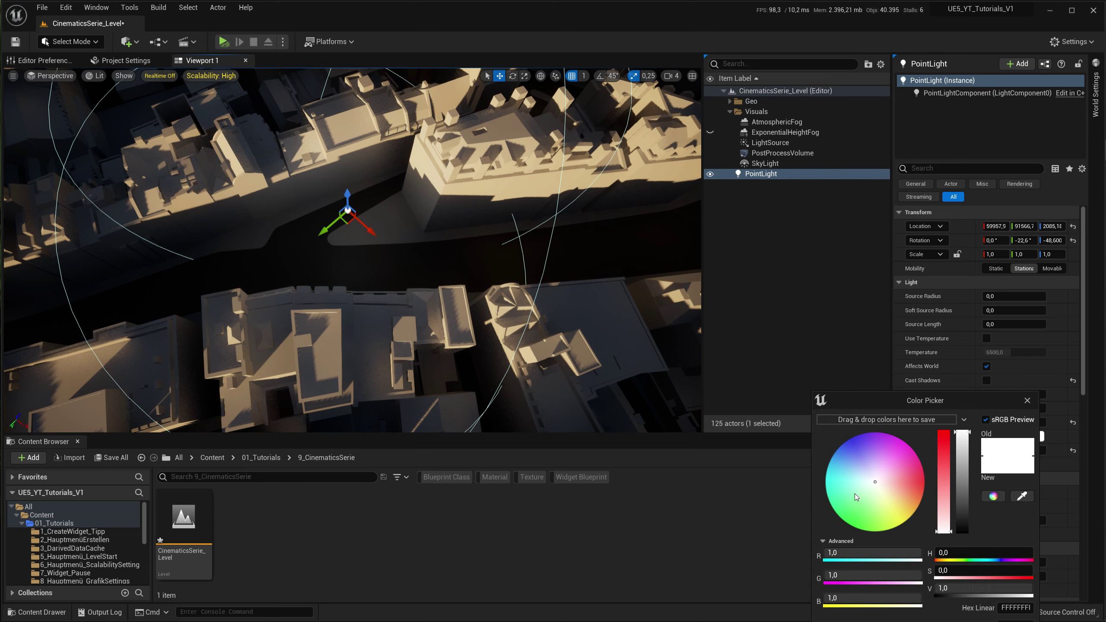
{"action": "left_click_drag", "start_coordinate": [870, 471], "coordinate": [867, 467]}
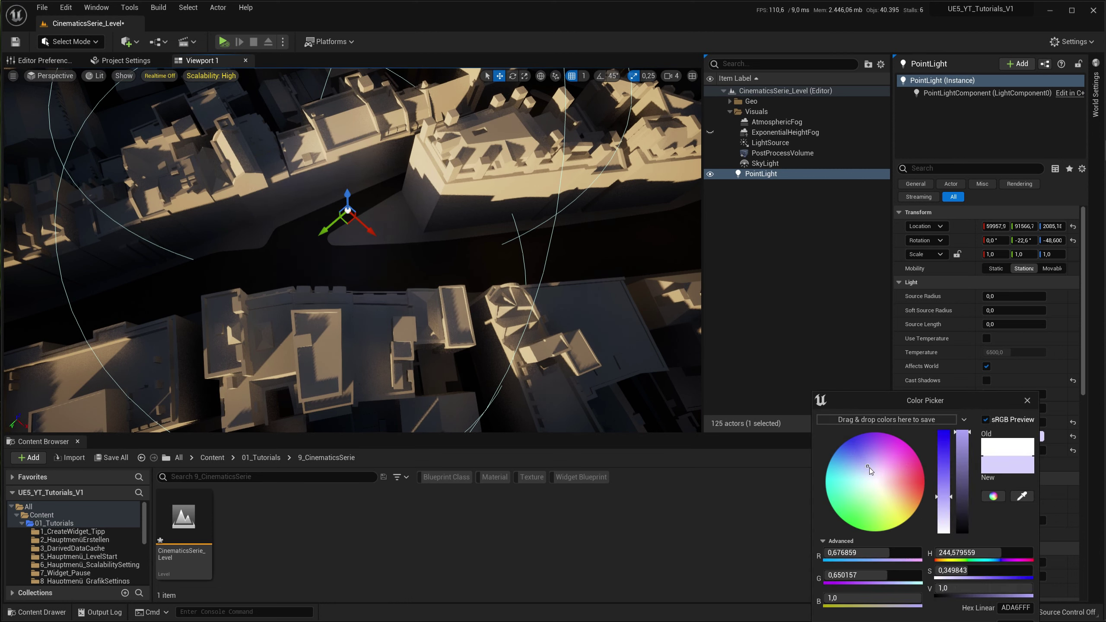
{"action": "left_click_drag", "start_coordinate": [919, 390], "coordinate": [842, 284]}
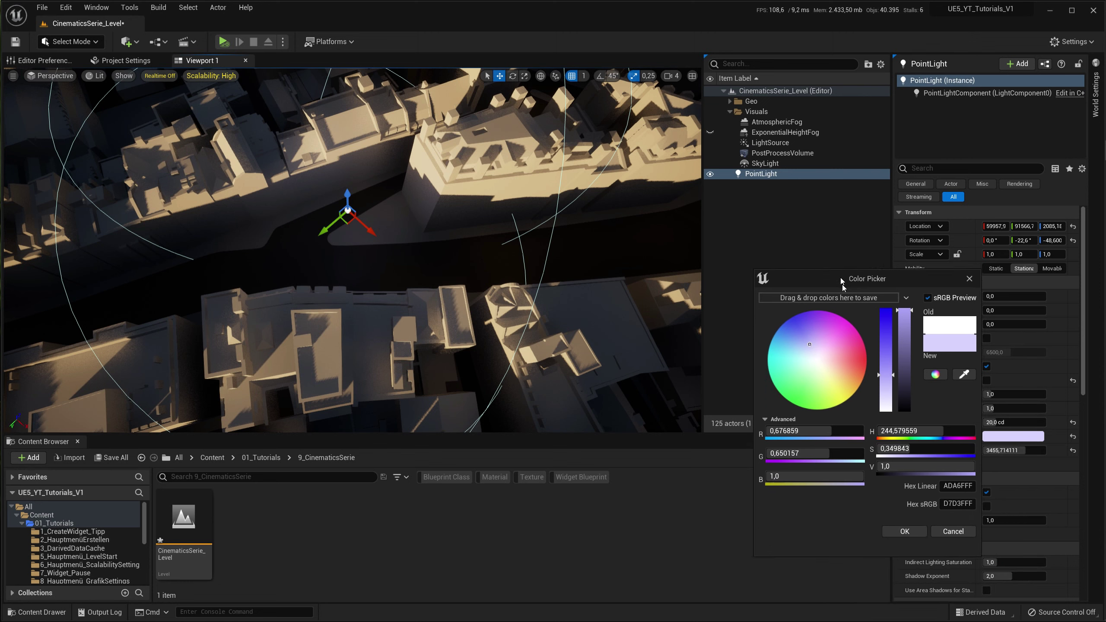
{"action": "left_click", "coordinate": [900, 506]}
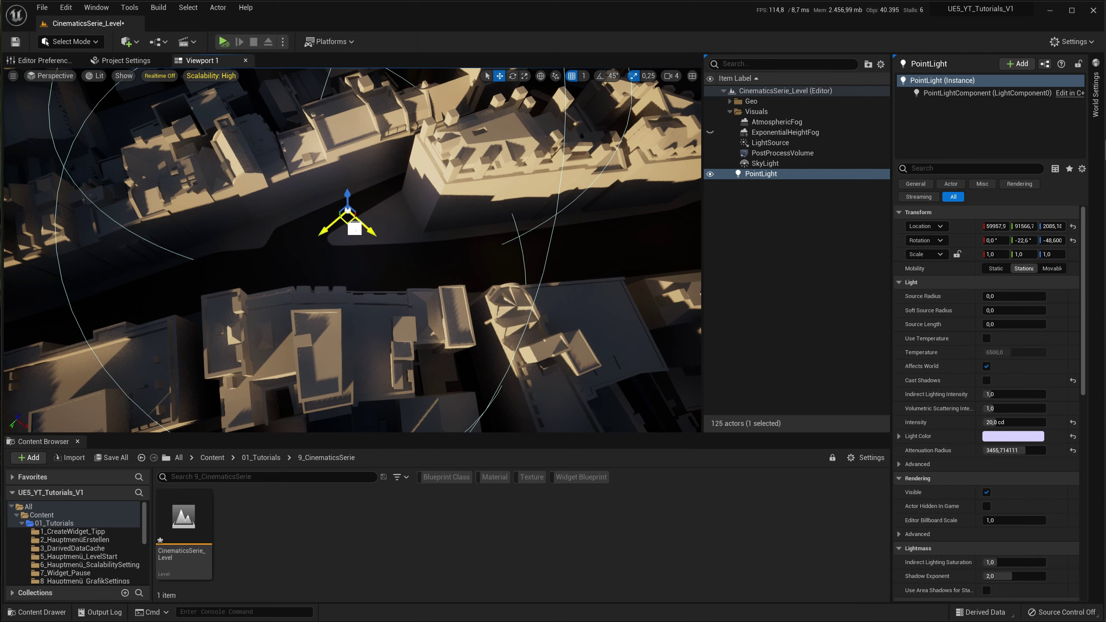
- Duplicate the light as PointLight2 further along the street
{"action": "left_click_drag", "start_coordinate": [348, 210], "coordinate": [525, 248], "text": "alt"}
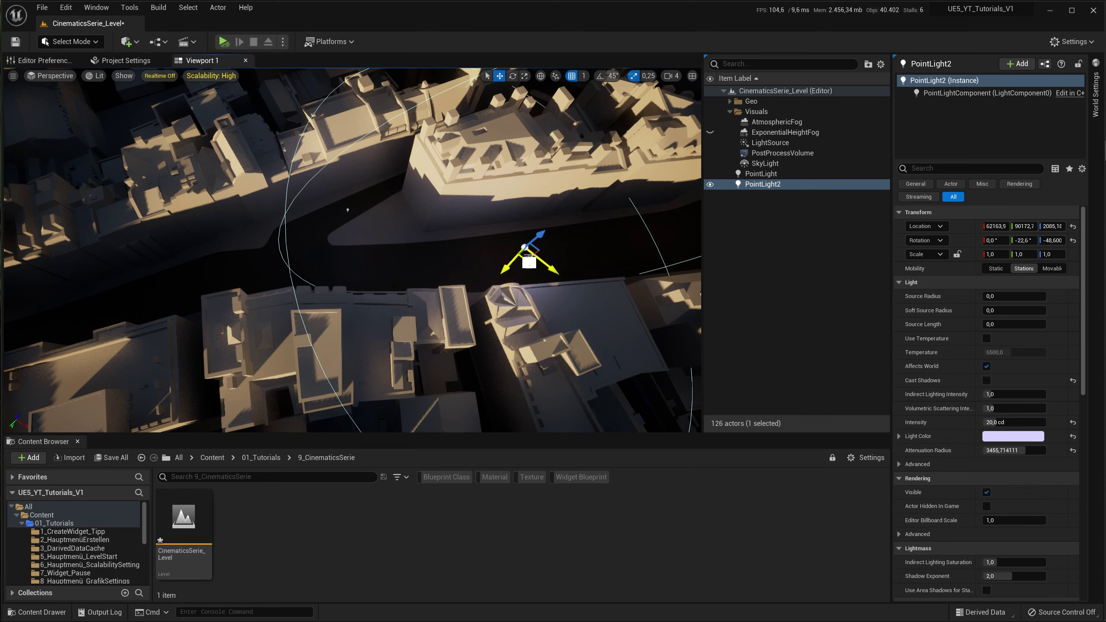
{"action": "left_click", "coordinate": [358, 252]}
{"action": "right_click_drag", "start_coordinate": [344, 262], "coordinate": [331, 244]}
{"action": "left_click", "coordinate": [126, 41]}
- Add a cine camera and crane rig, attaching CineCameraActor7 to CameraRig_Crane10 at its mount
{"action": "mouse_move", "coordinate": [178, 152]}
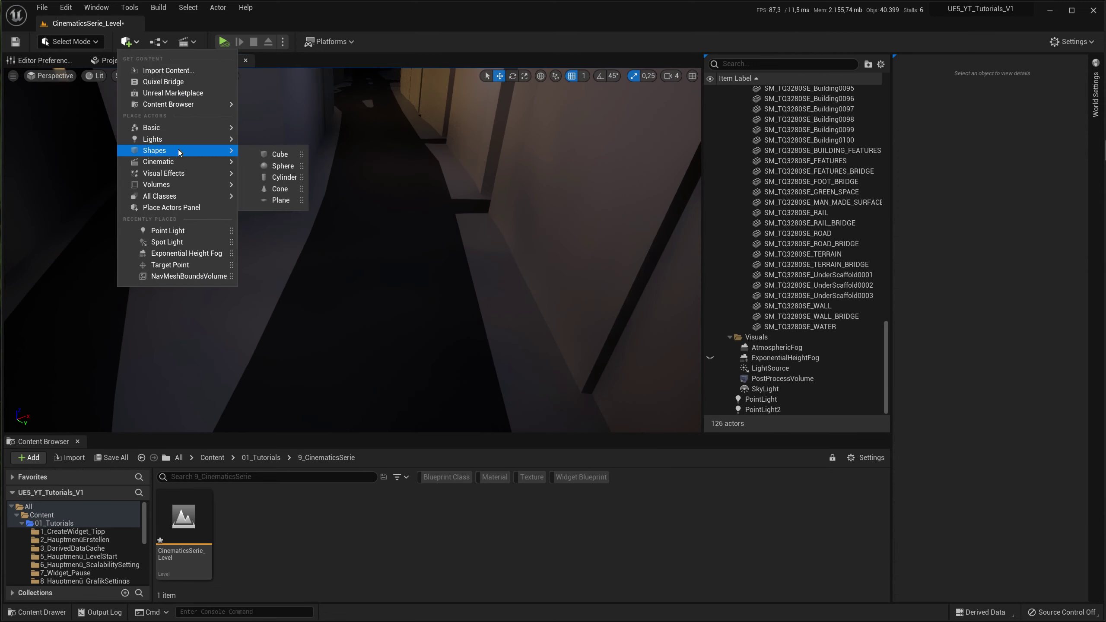
{"action": "left_click", "coordinate": [283, 166]}
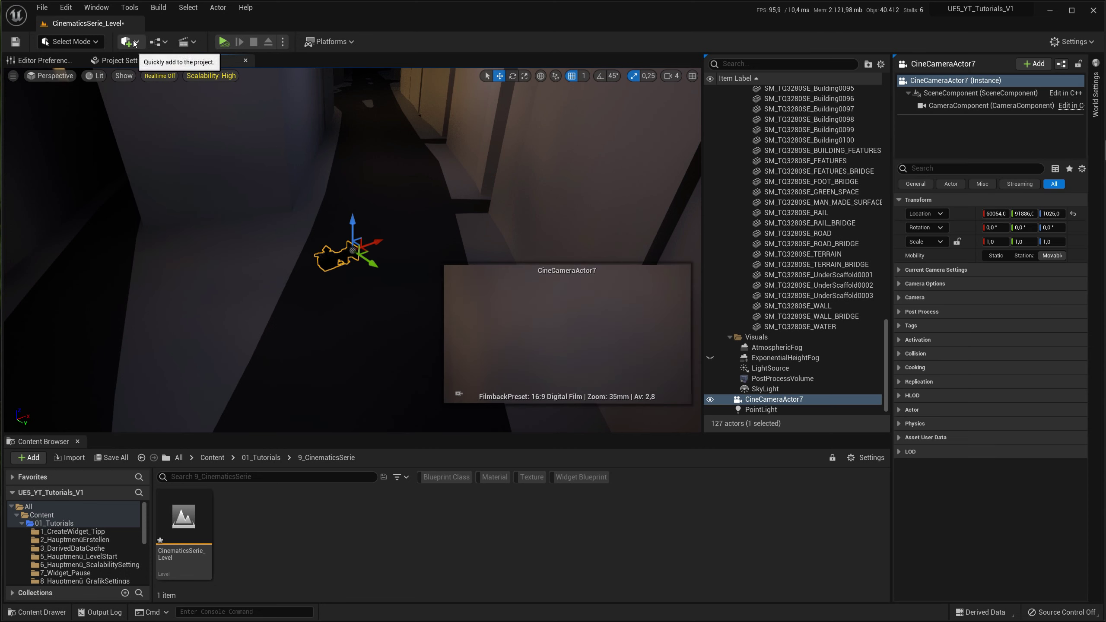
{"action": "left_click", "coordinate": [134, 44]}
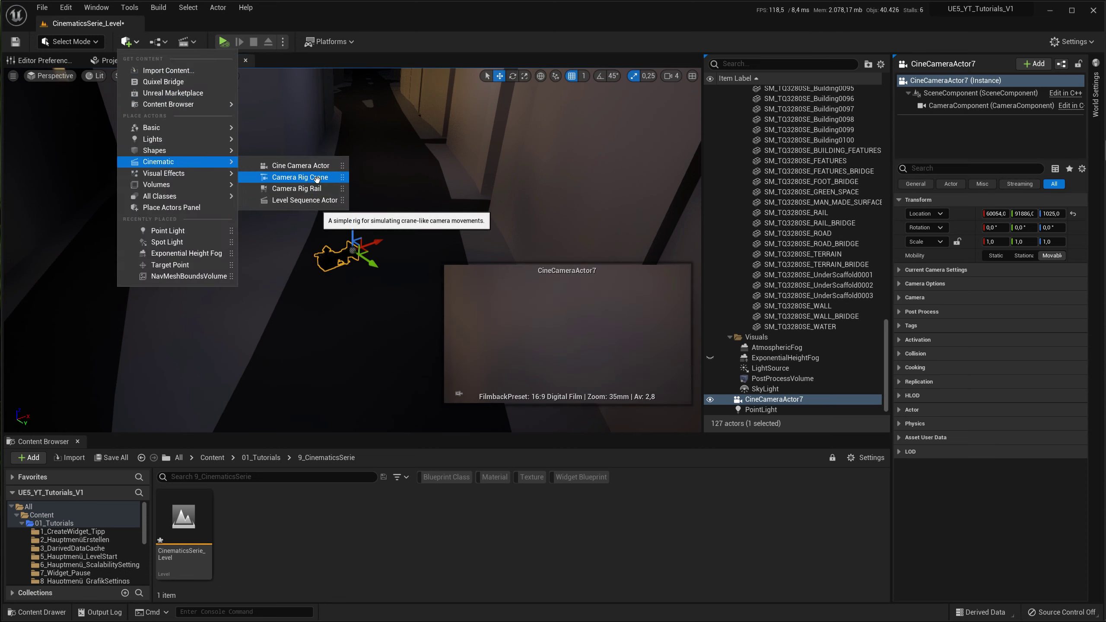
{"action": "left_click", "coordinate": [301, 177]}
{"action": "scroll", "coordinate": [812, 374], "scroll_direction": "down", "scroll_amount": 1}
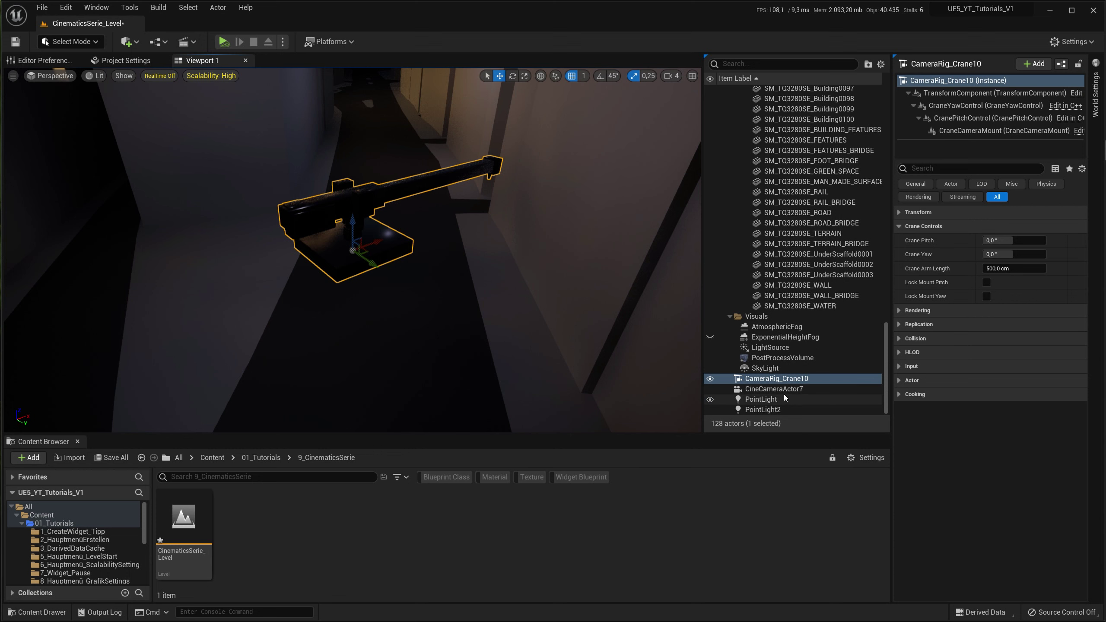
{"action": "left_click", "coordinate": [779, 391]}
{"action": "left_click_drag", "start_coordinate": [779, 382], "coordinate": [778, 379]}
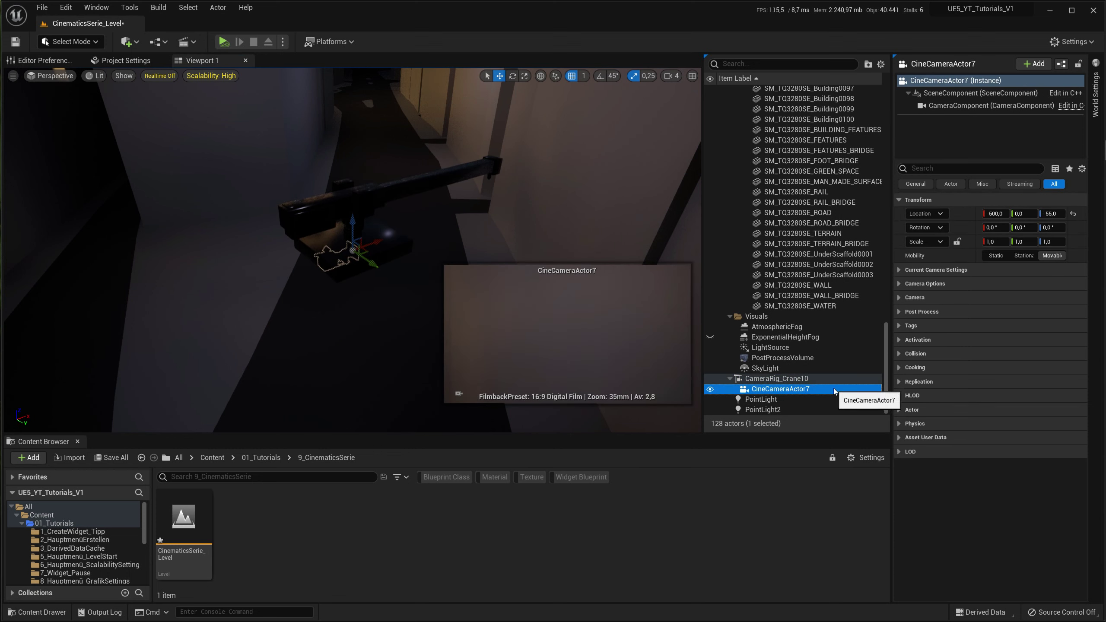
{"action": "left_click", "coordinate": [1072, 213]}
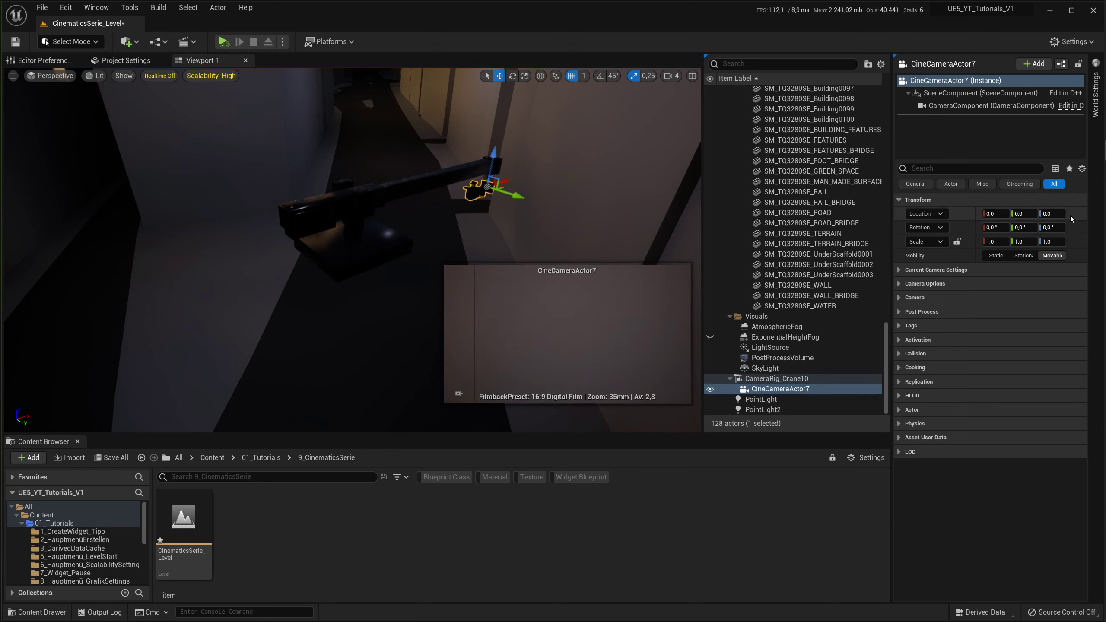
- Rotate the crane rig to aim down the street and re-angle the sun with Ctrl+L
{"action": "left_click", "coordinate": [377, 238]}
{"action": "key", "text": "e"}
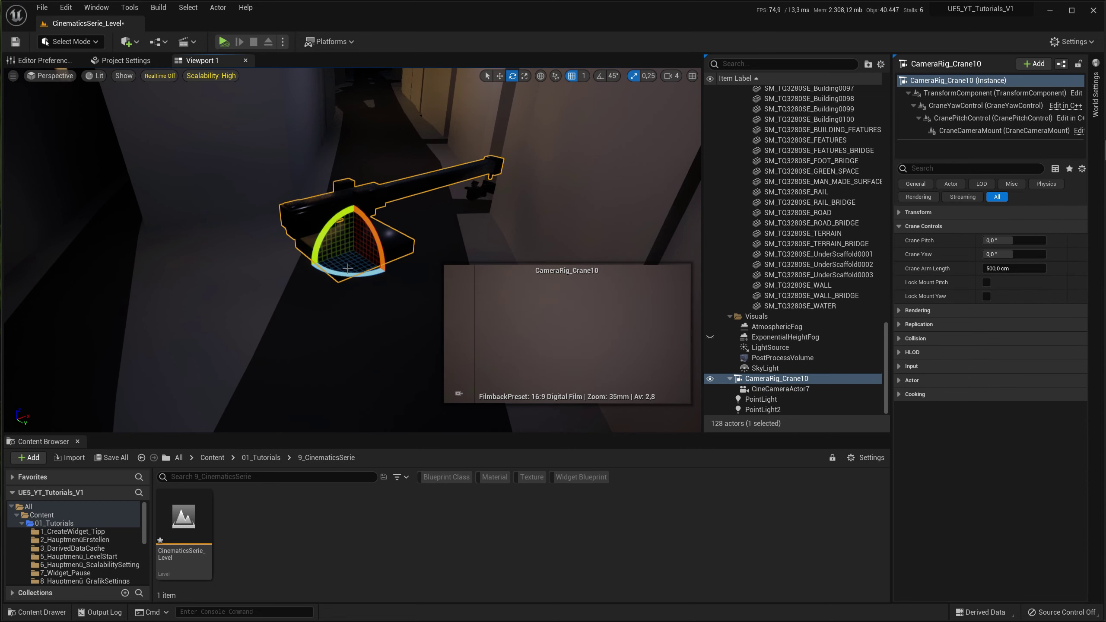
{"action": "right_click_drag", "start_coordinate": [348, 269], "coordinate": [348, 269]}
{"action": "left_click_drag", "start_coordinate": [347, 269], "coordinate": [394, 277]}
{"action": "right_click_drag", "start_coordinate": [395, 276], "coordinate": [353, 287]}
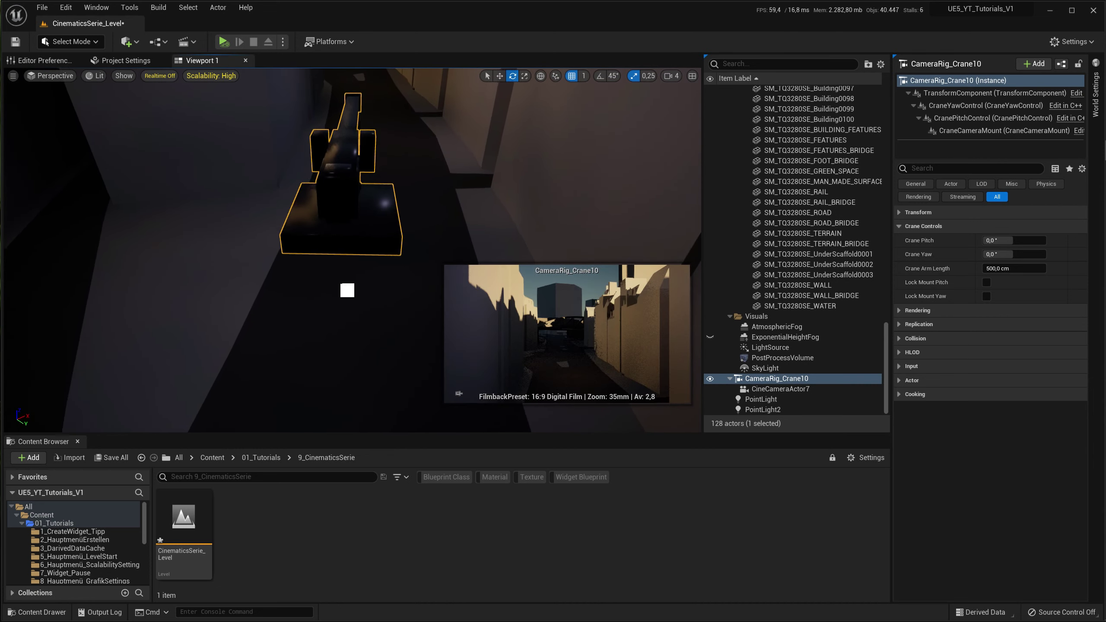
{"action": "key", "text": "w"}
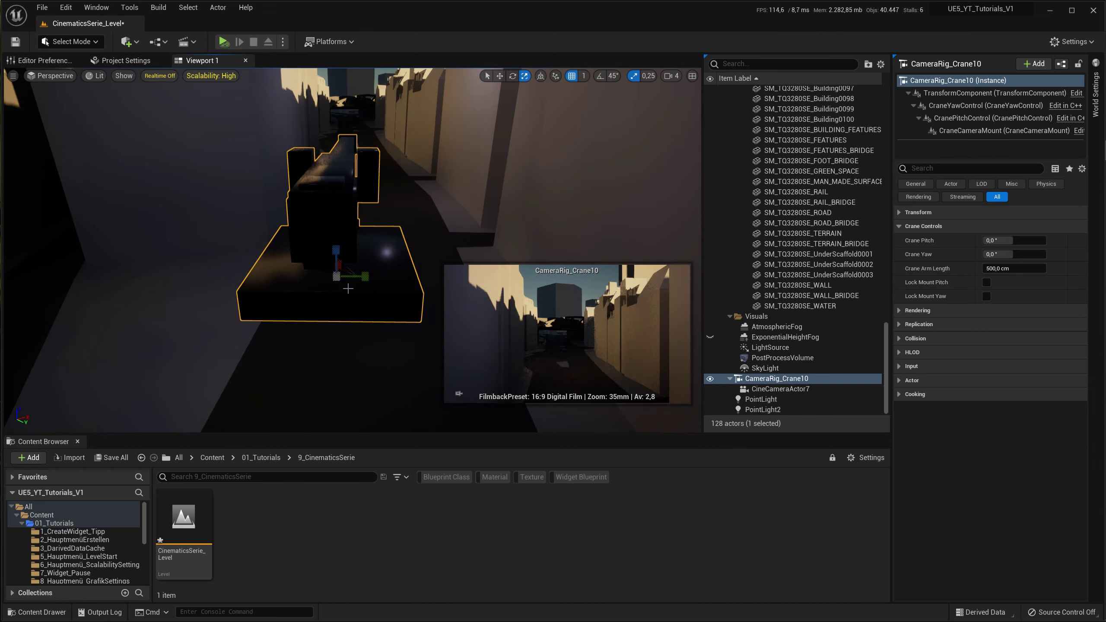
{"action": "key", "text": "ctrl+l"}
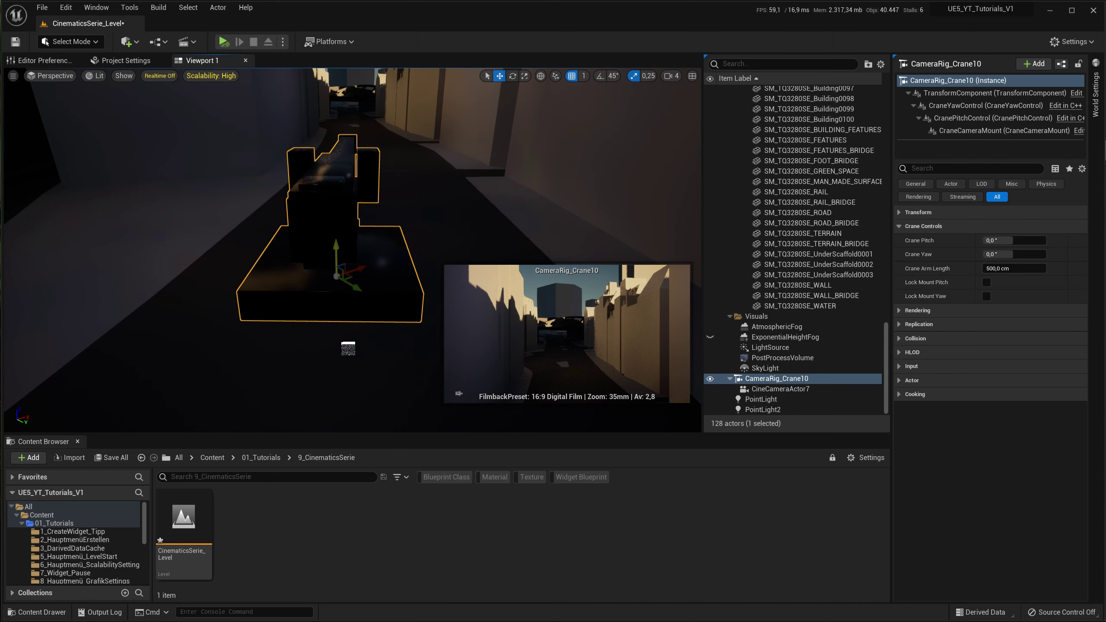
{"action": "key", "text": "ctrl+l"}
{"action": "key", "text": "ctrl+l"}
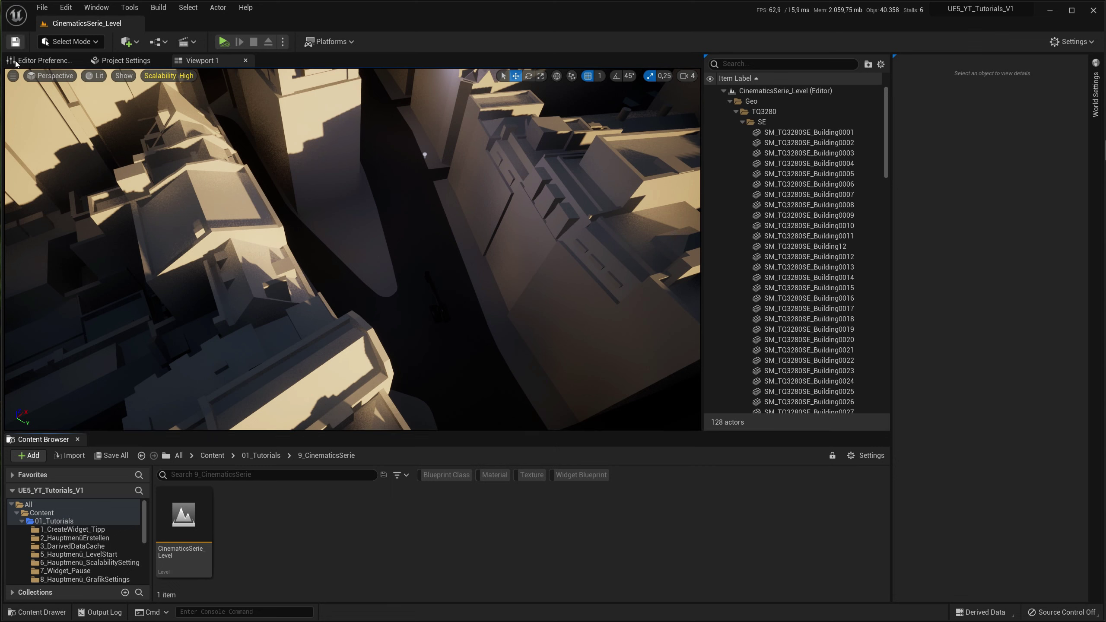
- Split the view into Two Panes and briefly toggle Game View in the left pane
{"action": "left_click", "coordinate": [11, 77]}
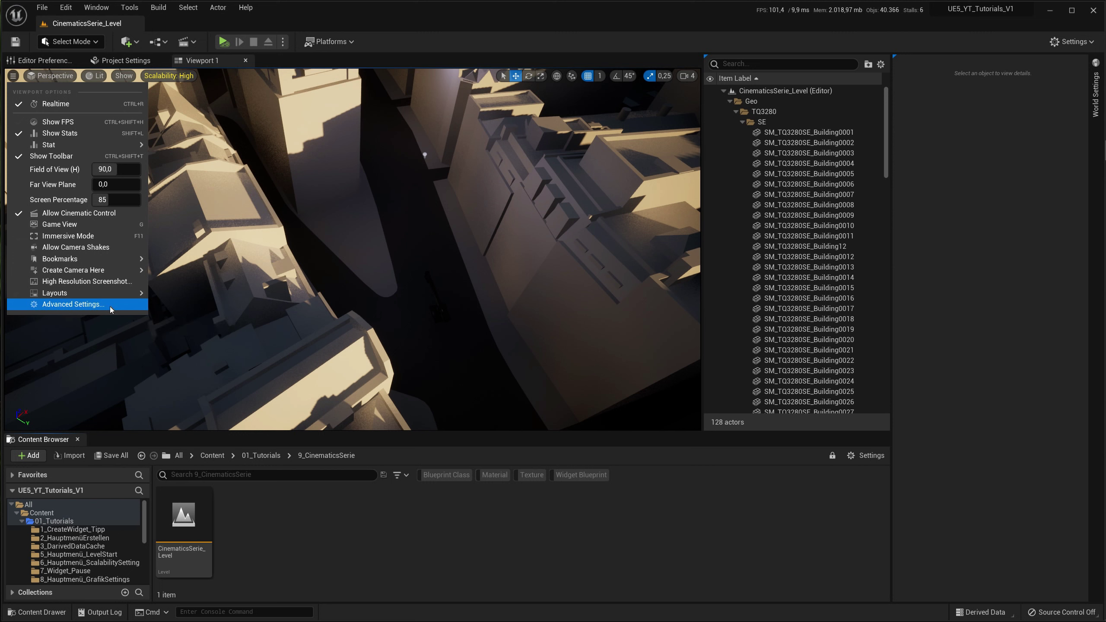
{"action": "mouse_move", "coordinate": [143, 294]}
{"action": "left_click", "coordinate": [172, 362]}
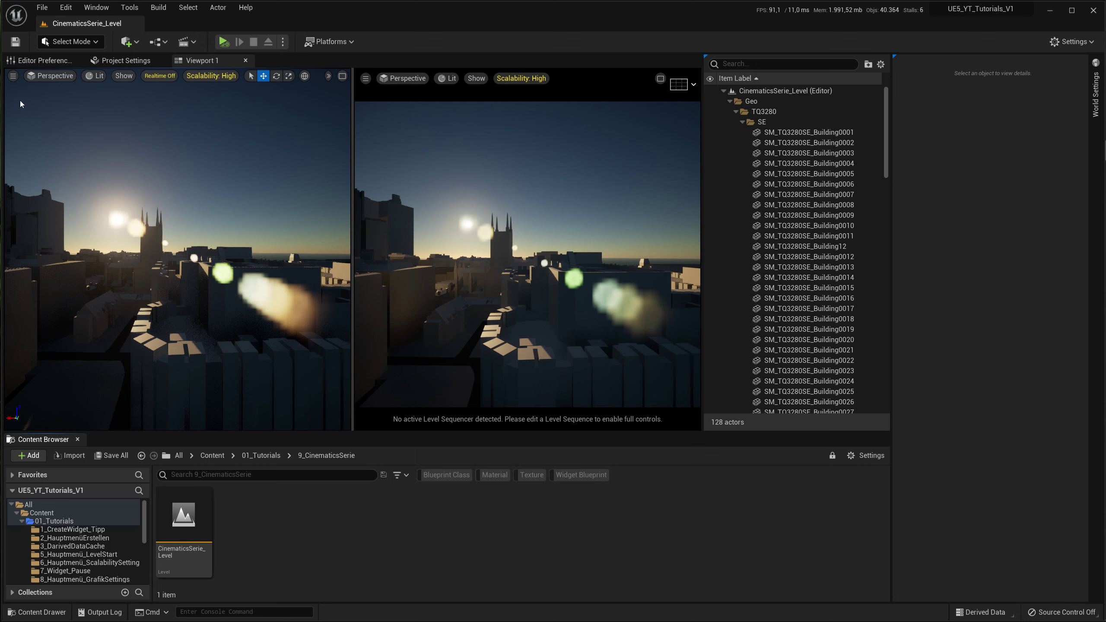
{"action": "left_click", "coordinate": [13, 75]}
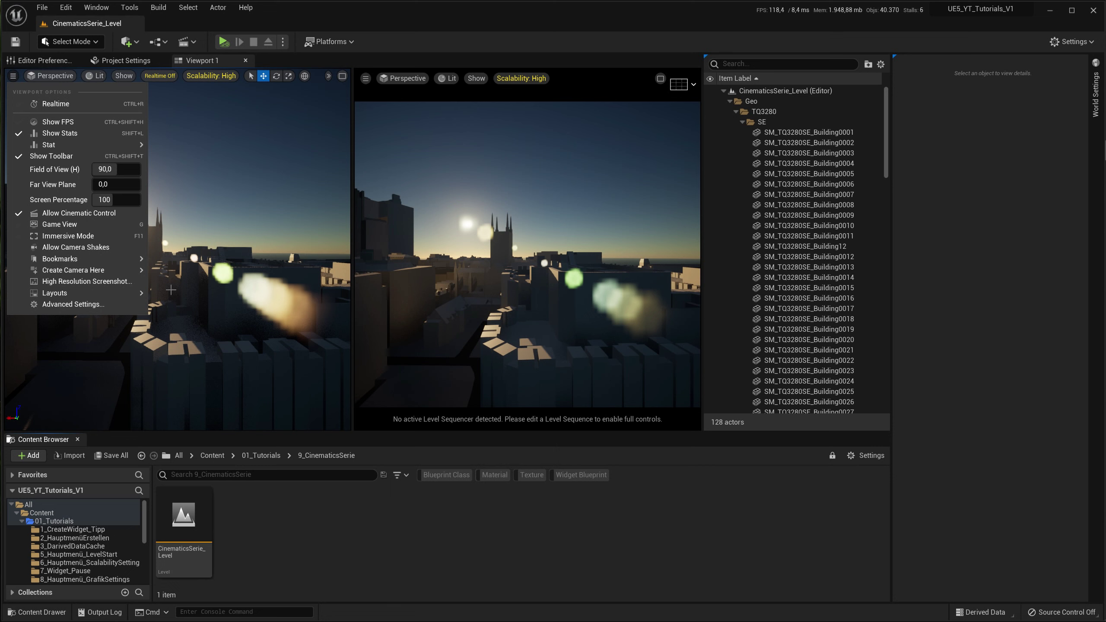
{"action": "left_click", "coordinate": [76, 212]}
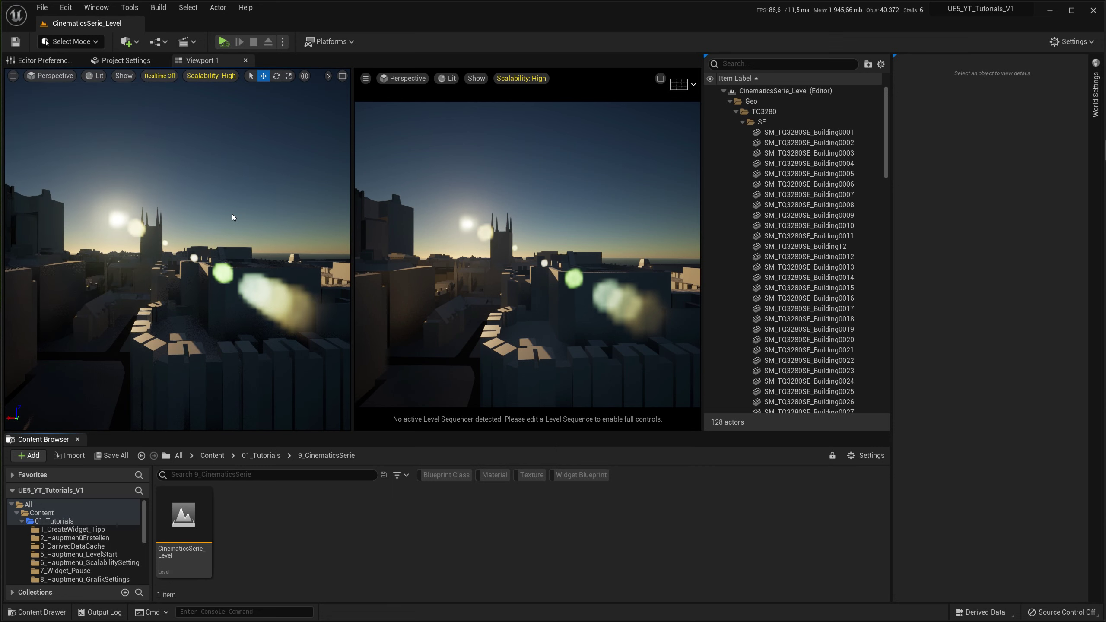
{"action": "left_click", "coordinate": [13, 76]}
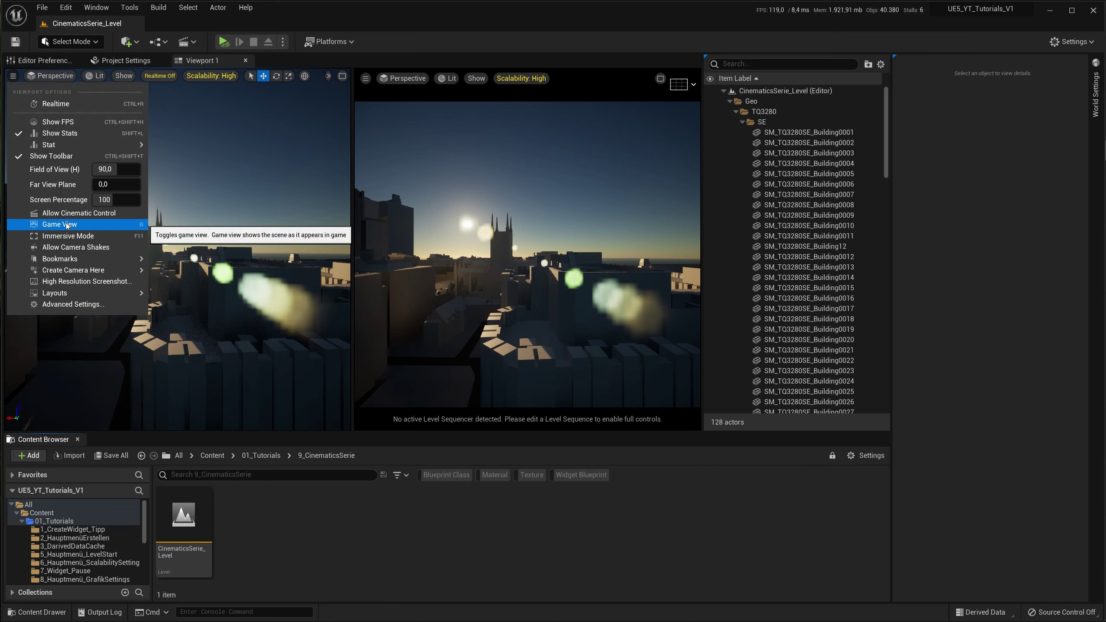
{"action": "left_click", "coordinate": [263, 325]}
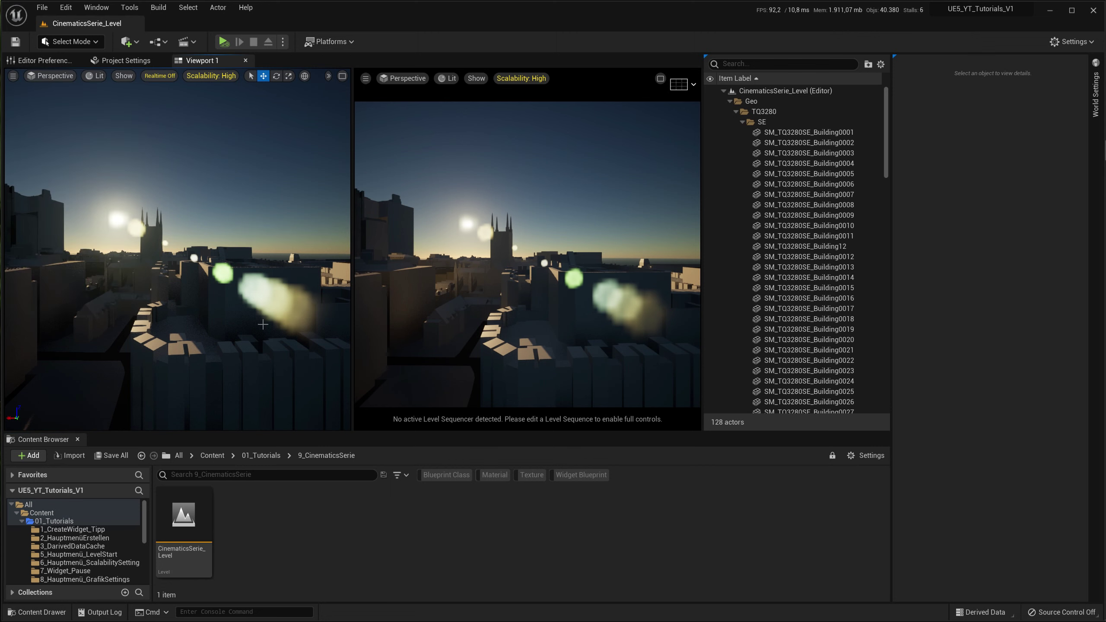
{"action": "left_click", "coordinate": [263, 325]}
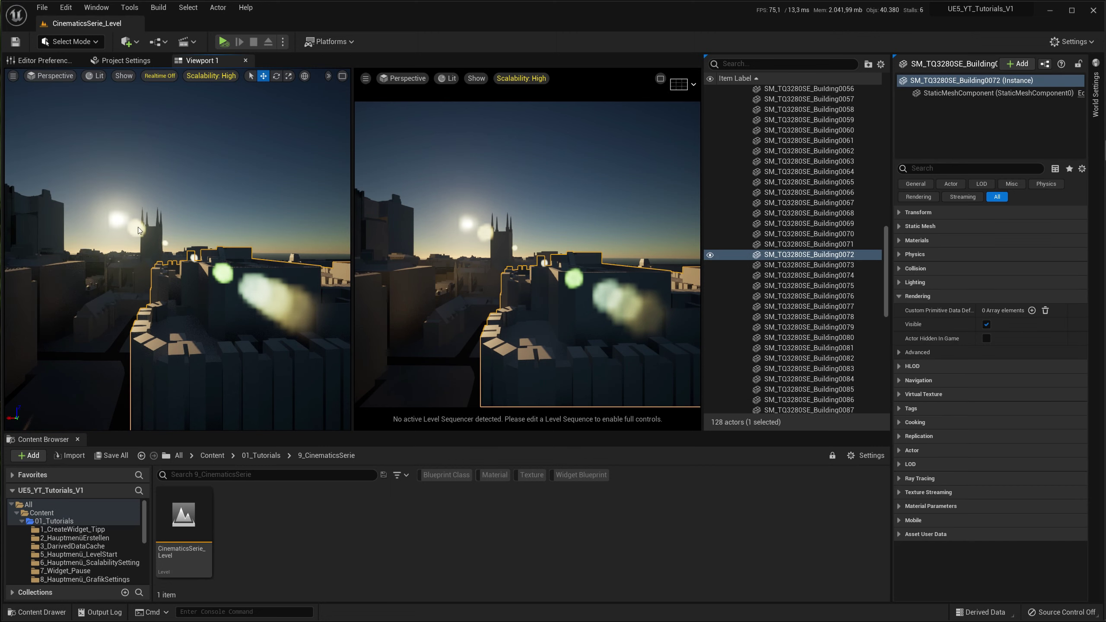
{"action": "left_click", "coordinate": [13, 75]}
{"action": "left_click", "coordinate": [133, 233]}
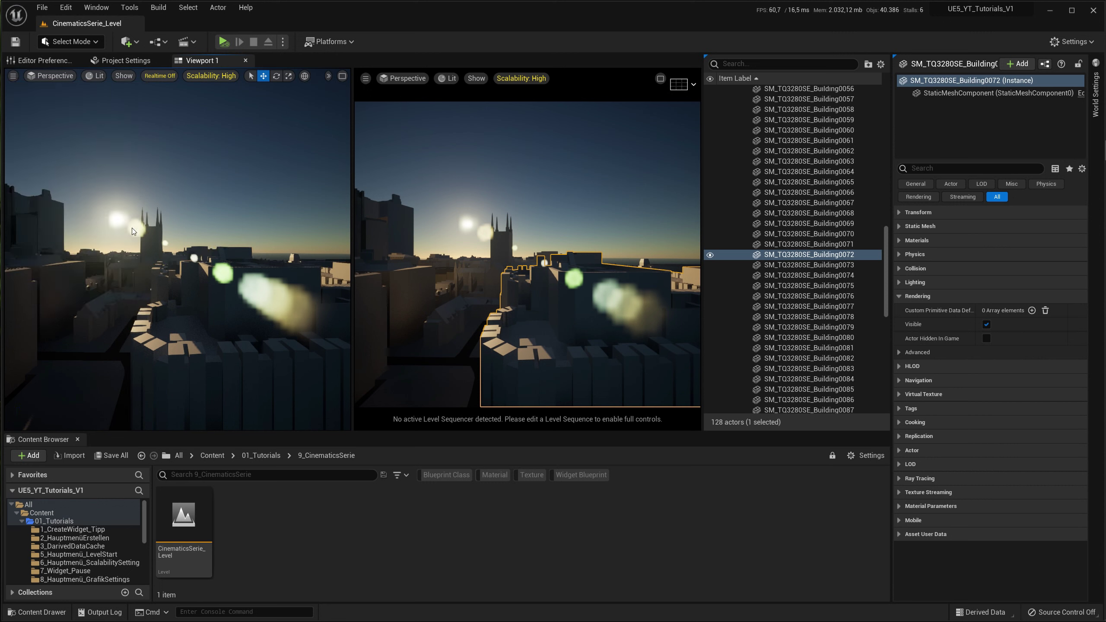
{"action": "left_click", "coordinate": [13, 75]}
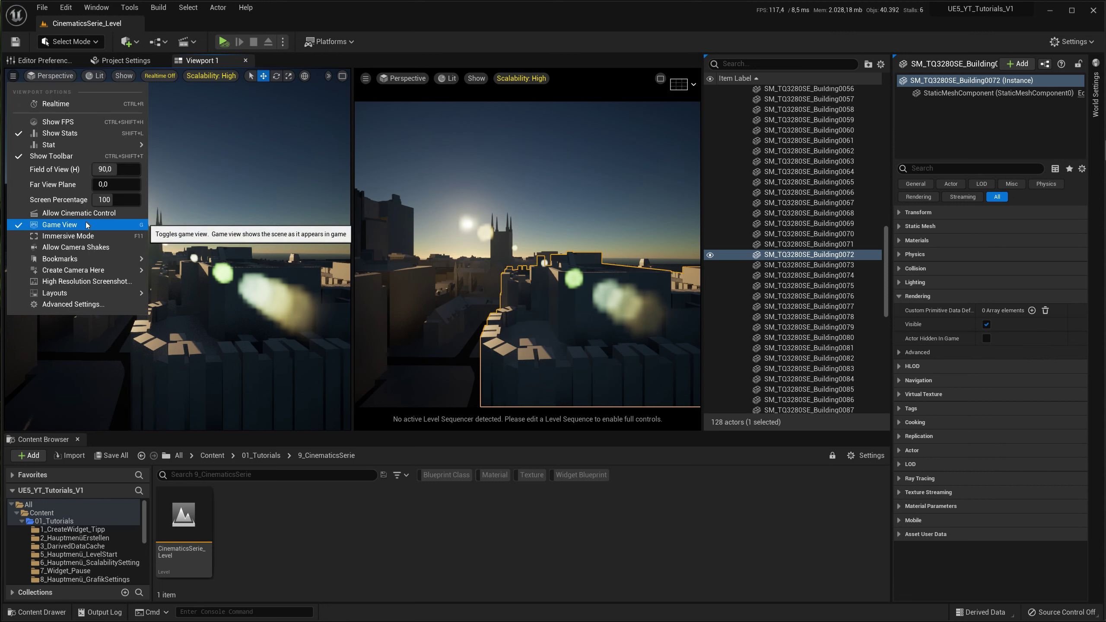
{"action": "left_click", "coordinate": [131, 234]}
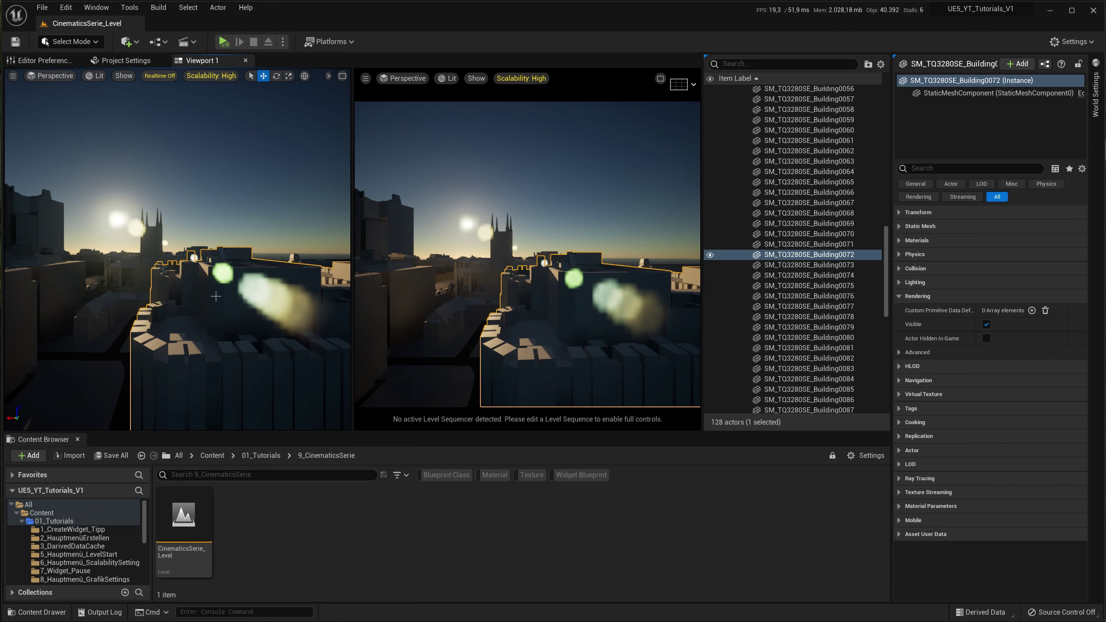
- Switch the right pane's view type to Cinematic Viewport
{"action": "left_click", "coordinate": [366, 79]}
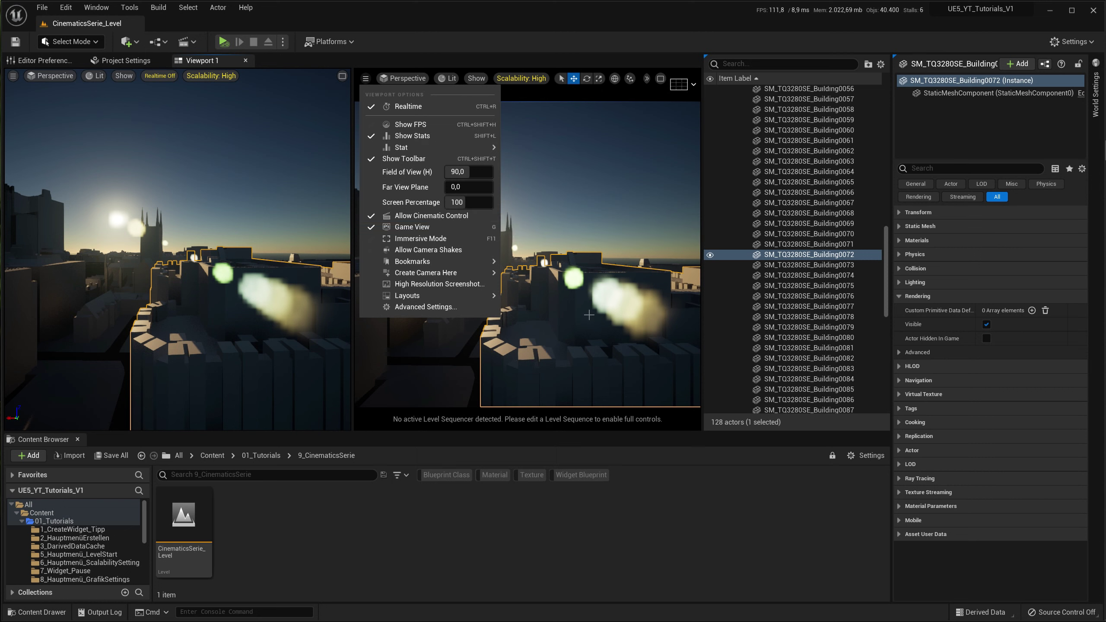
{"action": "left_click", "coordinate": [402, 78]}
{"action": "left_click", "coordinate": [403, 78]}
{"action": "left_click", "coordinate": [429, 221]}
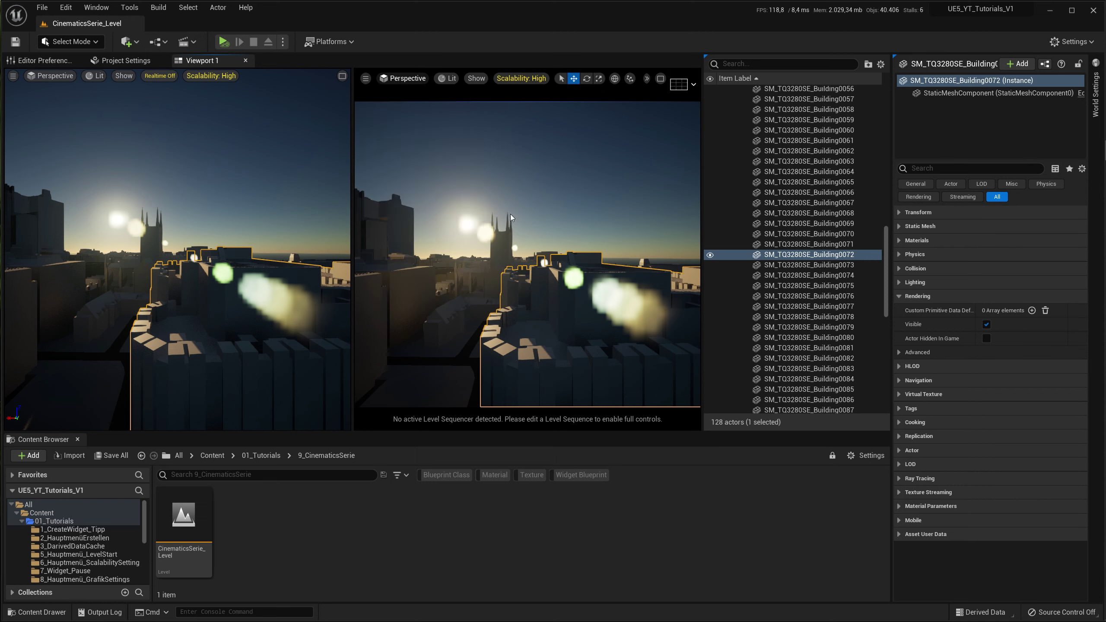
{"action": "left_click", "coordinate": [402, 75]}
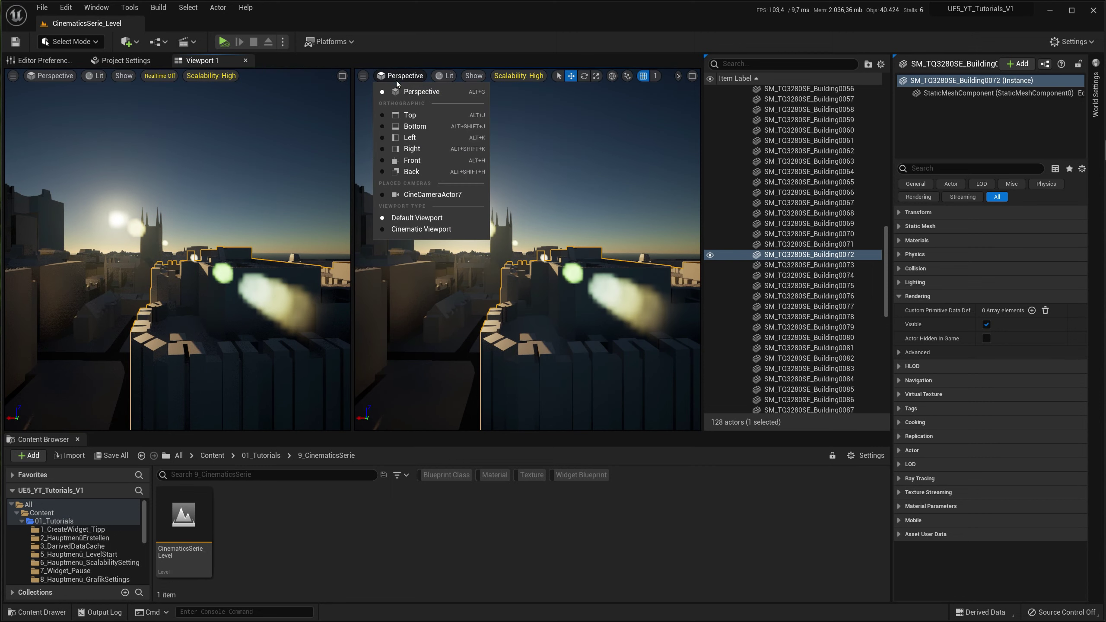
{"action": "left_click", "coordinate": [428, 228]}
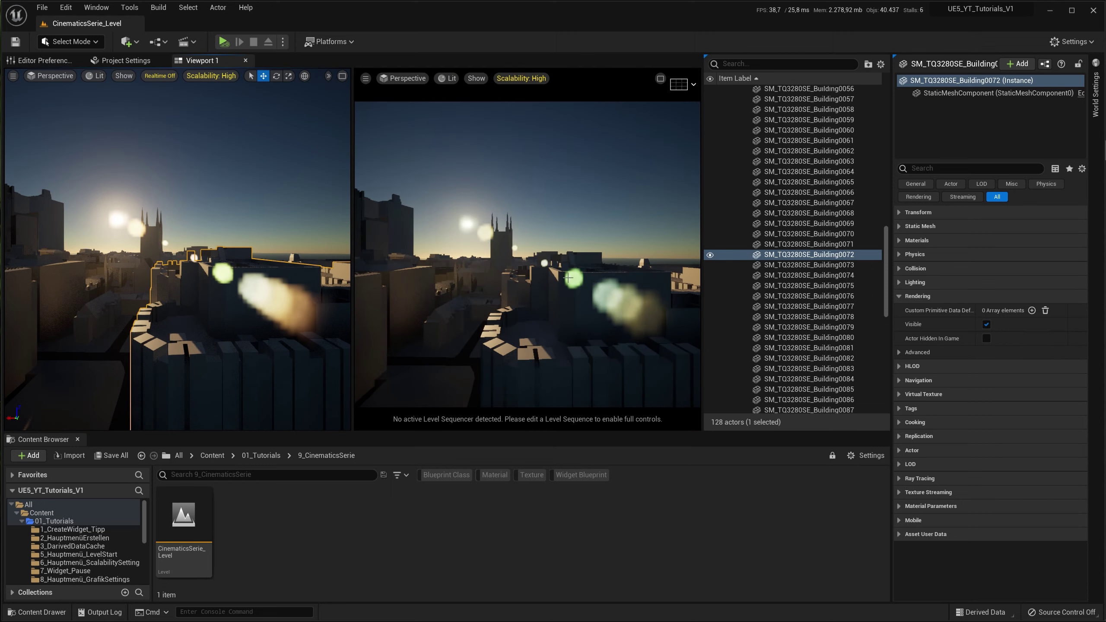
- Try the 3x3 composition grid overlay, then turn the overlay back off
{"action": "left_click", "coordinate": [678, 84]}
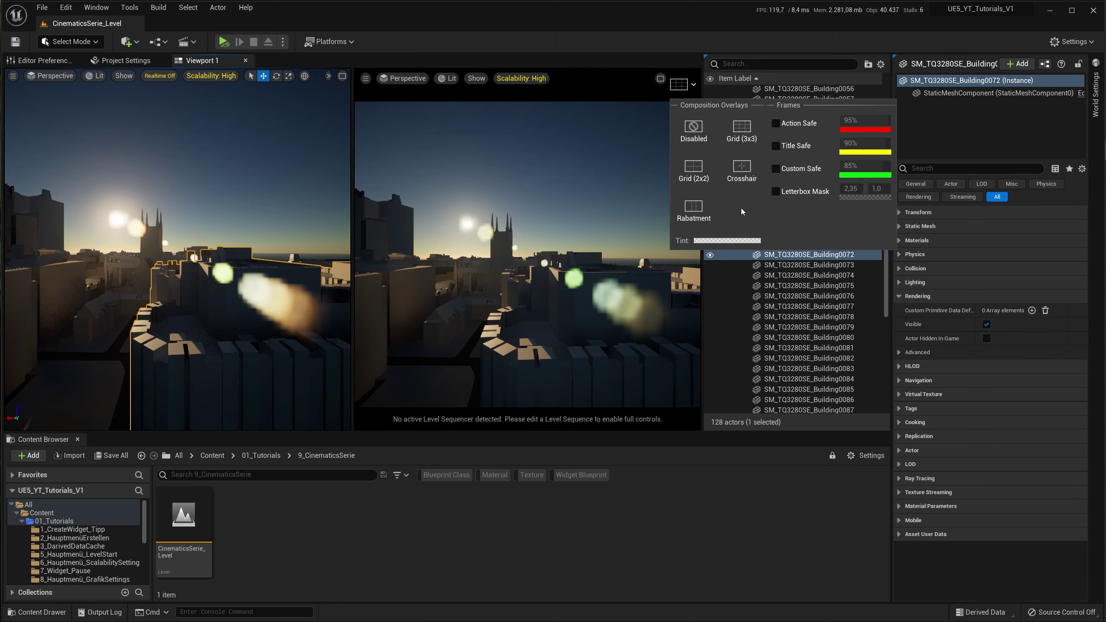
{"action": "left_click", "coordinate": [741, 129]}
{"action": "left_click", "coordinate": [694, 129]}
{"action": "left_click", "coordinate": [608, 295]}
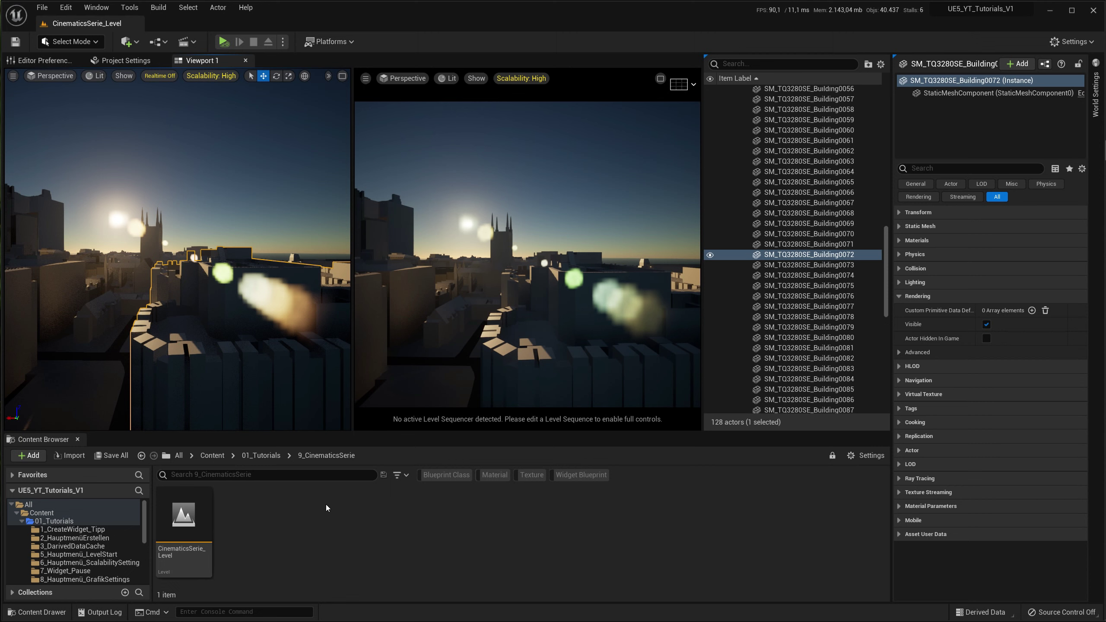
- Create a Level Sequence named CraneSequence and enlarge the Sequencer timeline panel
{"action": "right_click", "coordinate": [244, 514]}
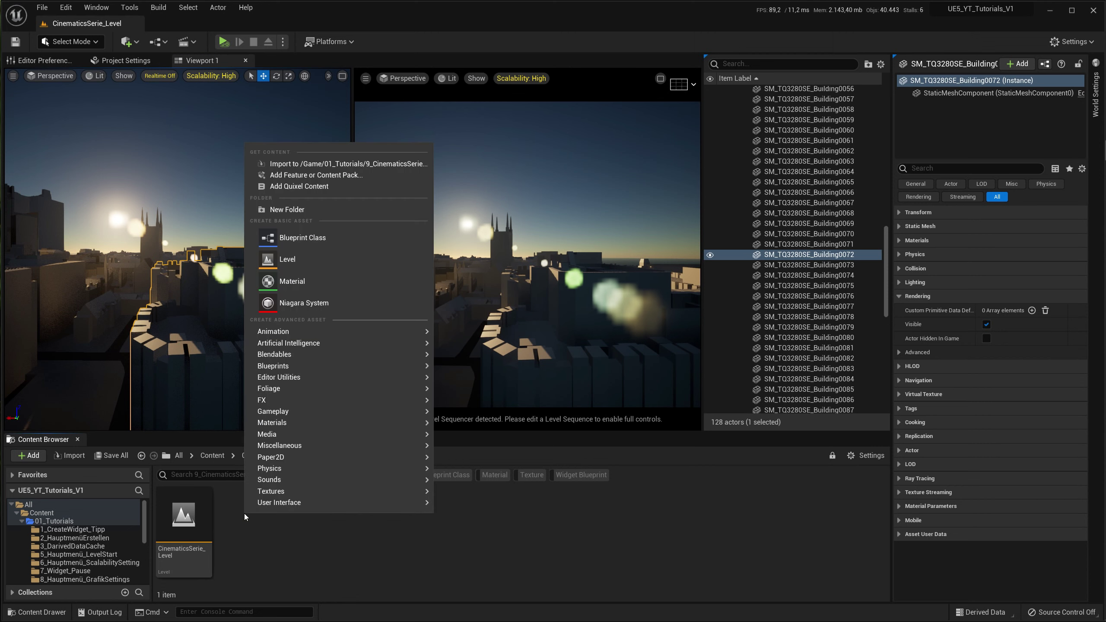
{"action": "mouse_move", "coordinate": [359, 331]}
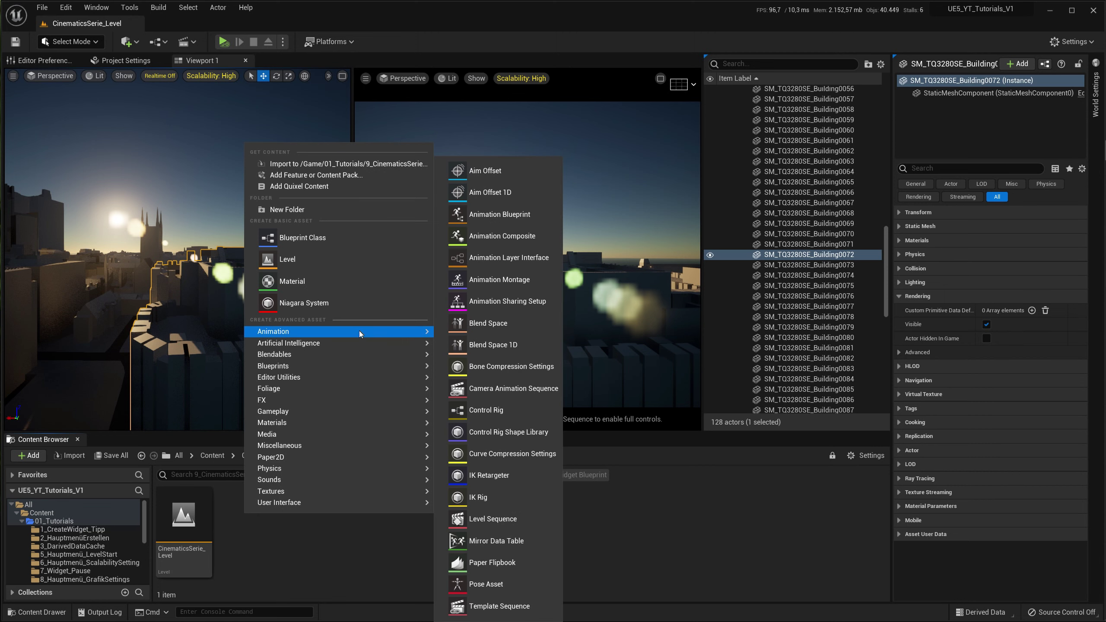
{"action": "left_click", "coordinate": [519, 519]}
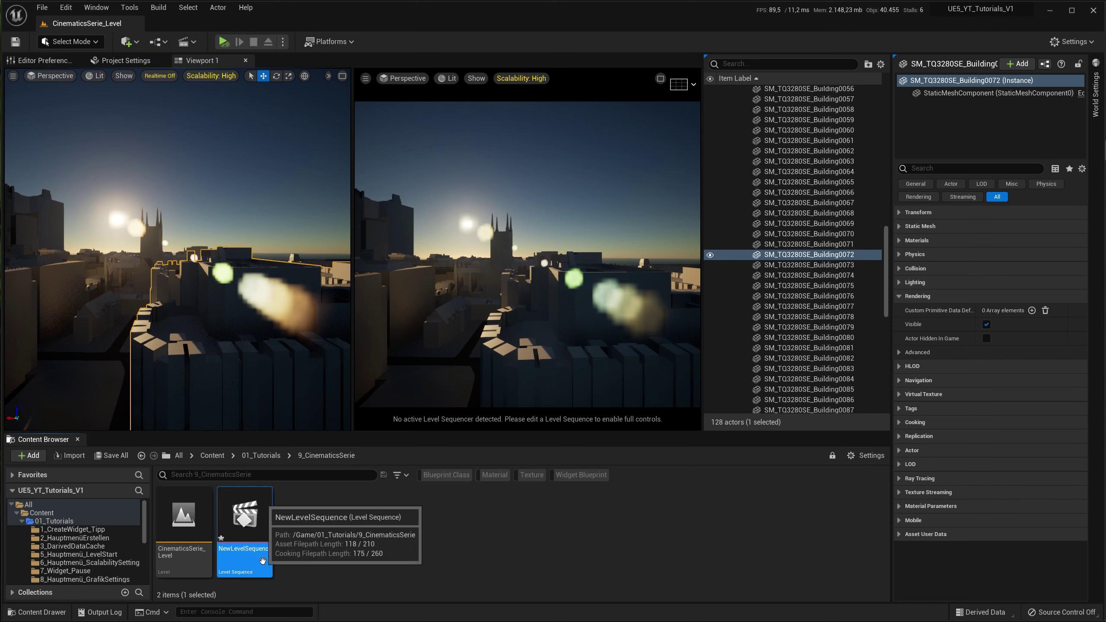
{"action": "left_click", "coordinate": [247, 554]}
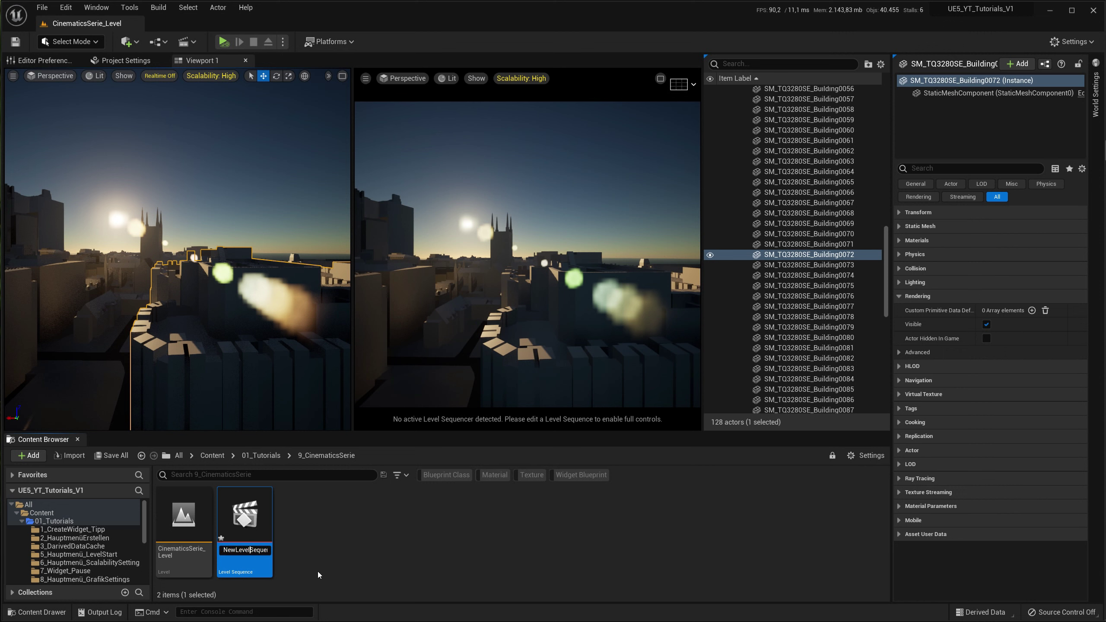
{"action": "key", "text": "Home"}
{"action": "key", "text": "Delete"}
{"action": "key", "text": "Delete"}
{"action": "key", "text": "Delete"}
{"action": "type", "text": "Crane"}
{"action": "key", "text": "Return"}
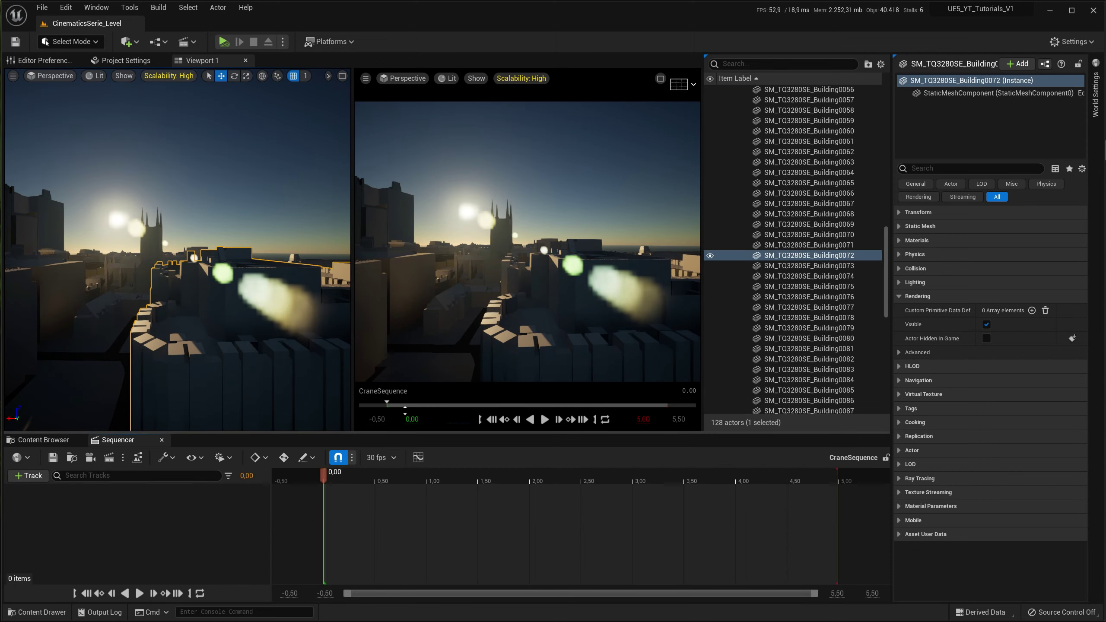
{"action": "left_click_drag", "start_coordinate": [407, 432], "coordinate": [411, 355]}
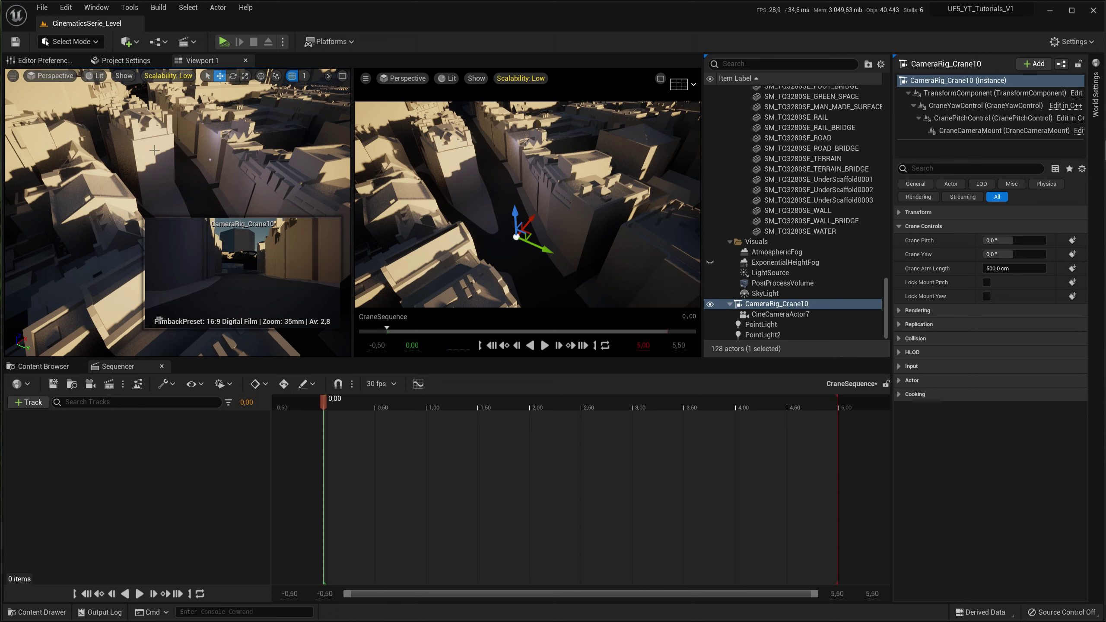
- Uncheck Preview Selected Cameras in Editor Preferences, then return to the Viewport 1 tab
{"action": "left_click", "coordinate": [44, 60]}
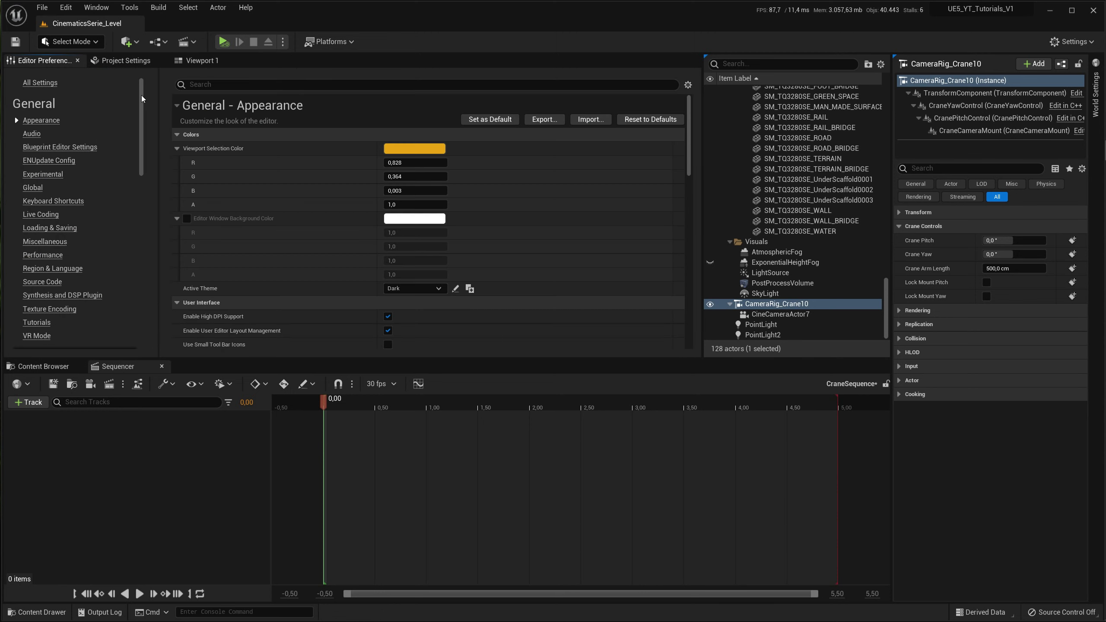
{"action": "left_click", "coordinate": [214, 85]}
{"action": "type", "text": "cam"}
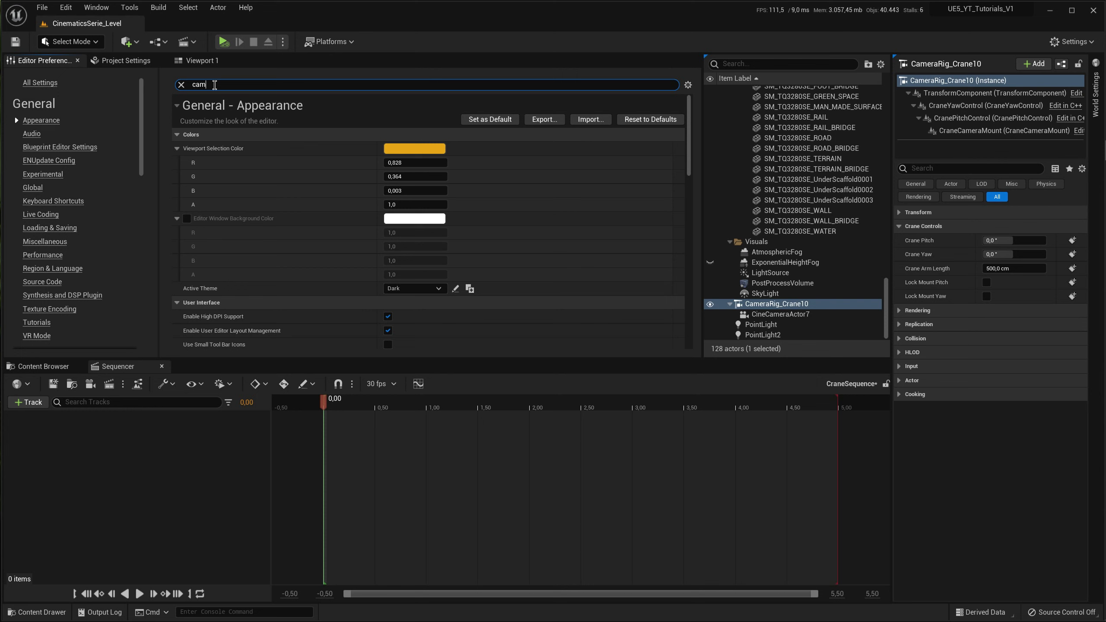
{"action": "type", "text": " pre"}
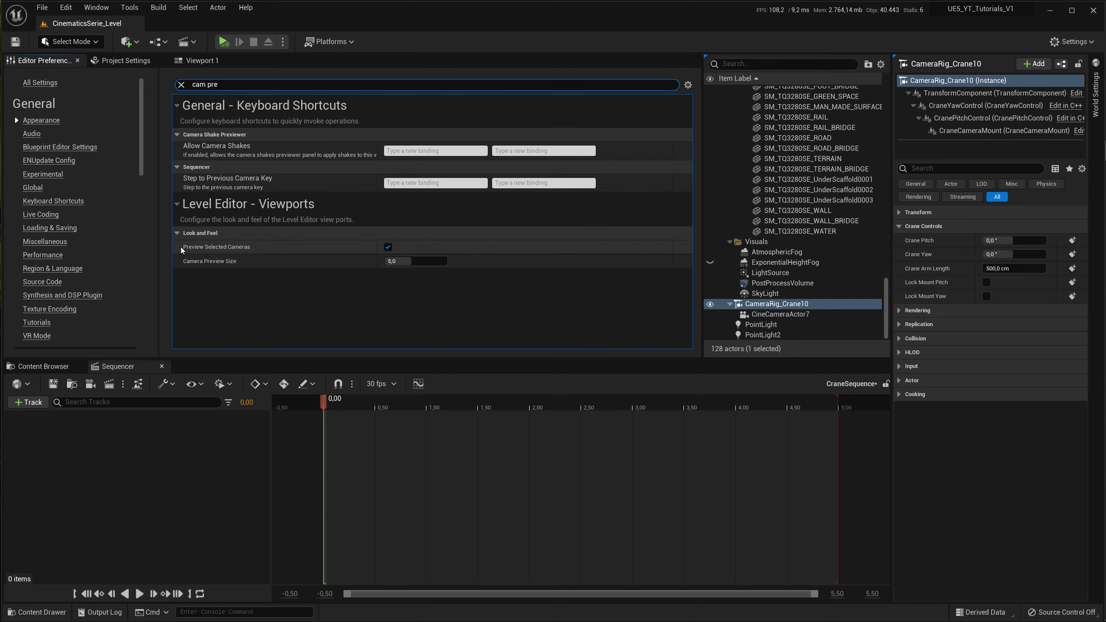
{"action": "left_click", "coordinate": [393, 249]}
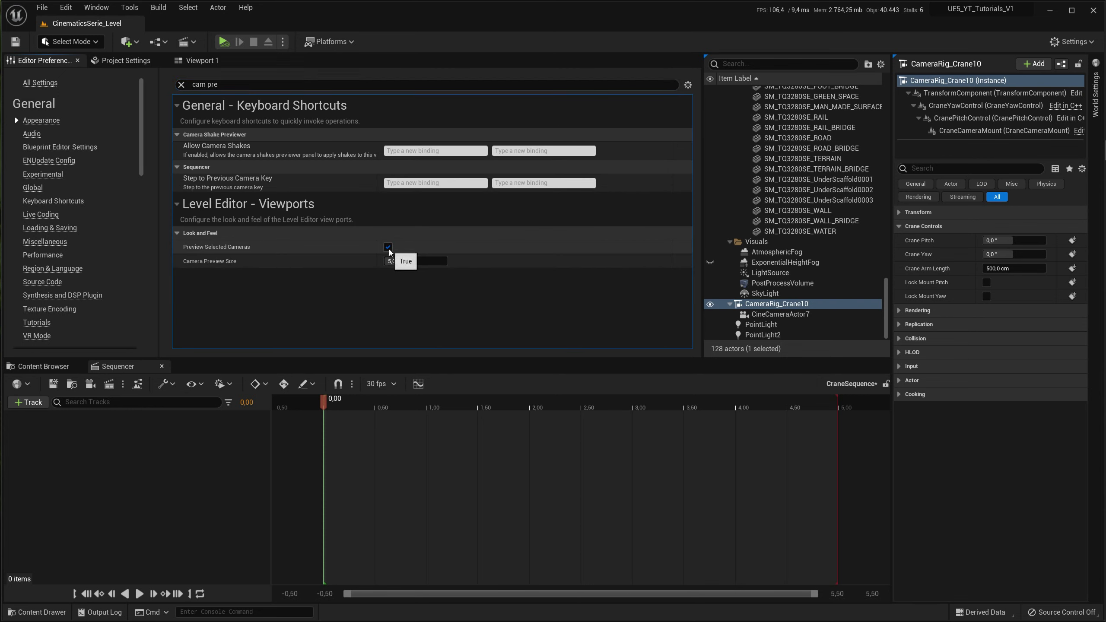
{"action": "left_click", "coordinate": [182, 86]}
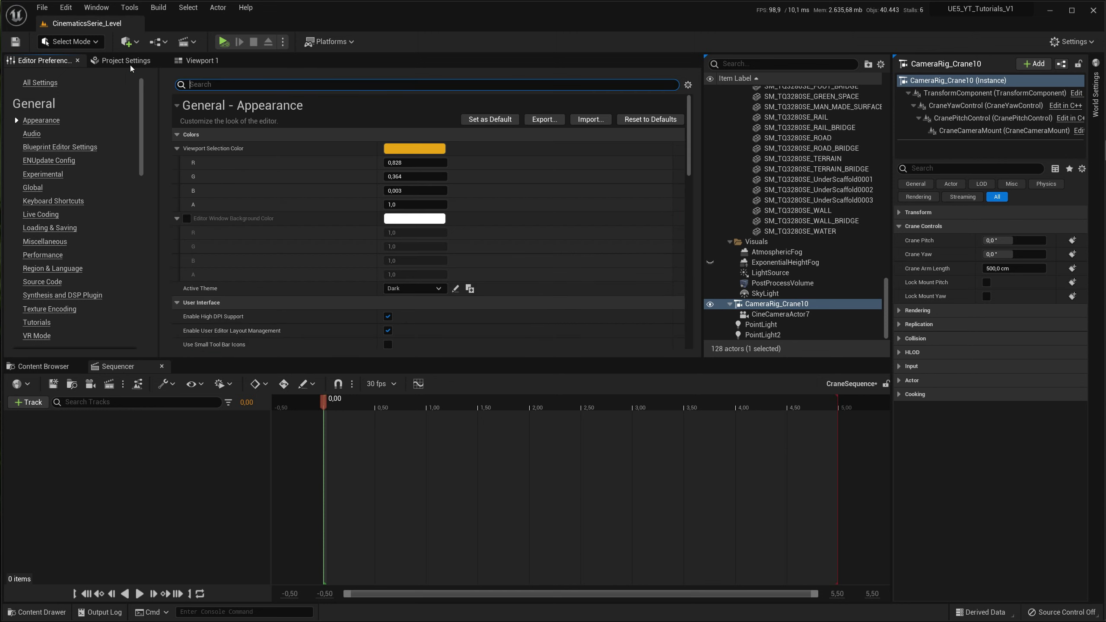
{"action": "left_click", "coordinate": [125, 61]}
{"action": "left_click", "coordinate": [196, 61]}
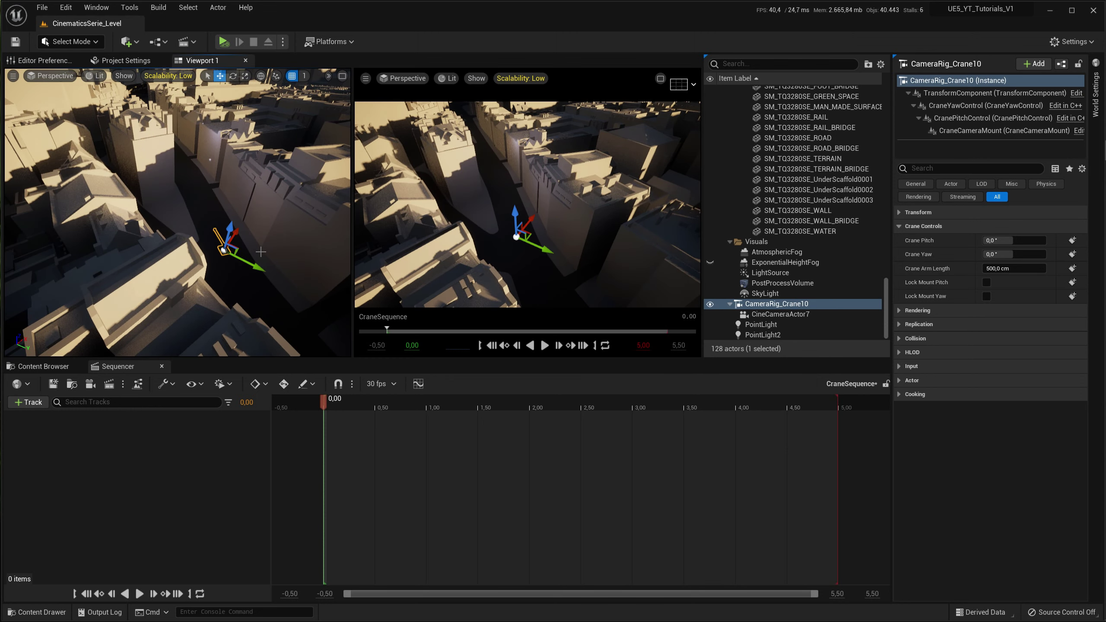
- Switch the sequence frame rate from 30 fps to 24 fps (film) and try Show Time As Frames
{"action": "left_click", "coordinate": [377, 383]}
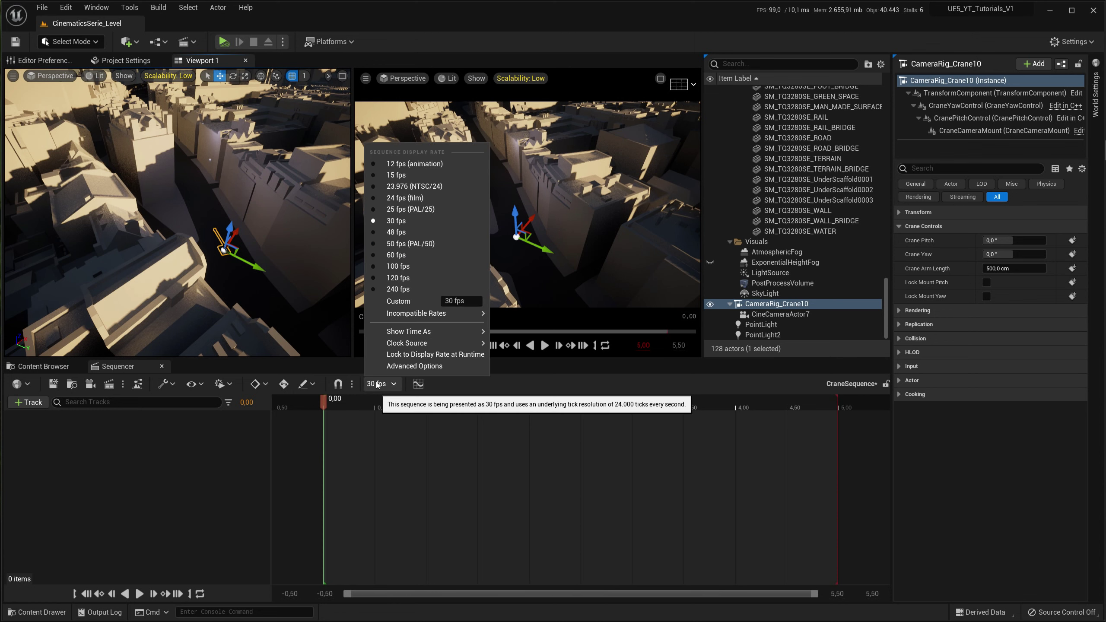
{"action": "left_click", "coordinate": [422, 196]}
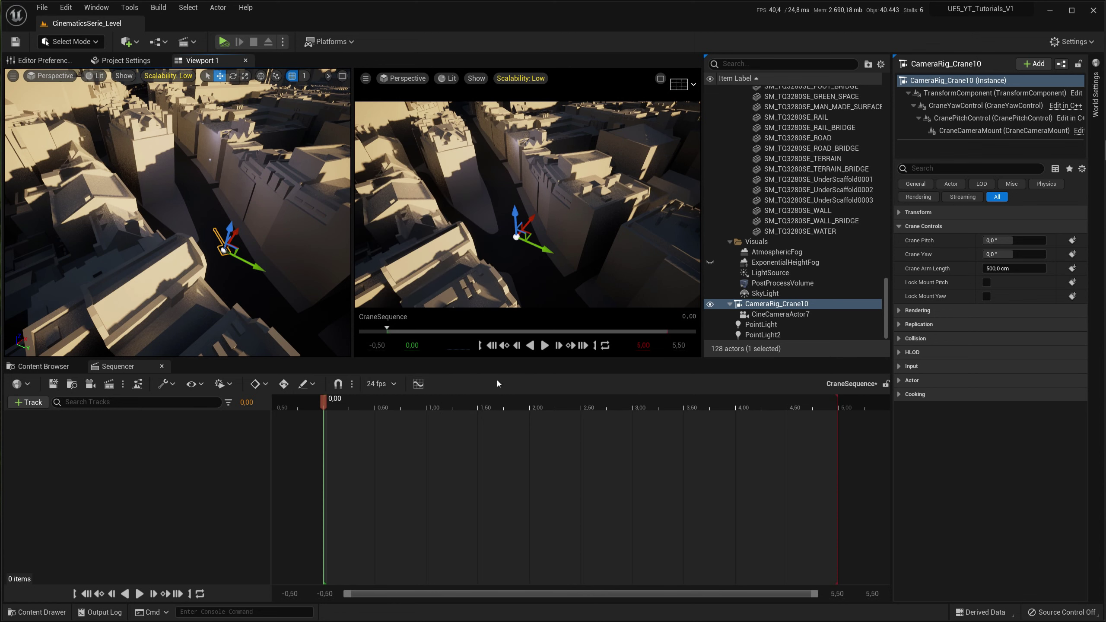
{"action": "left_click", "coordinate": [377, 384]}
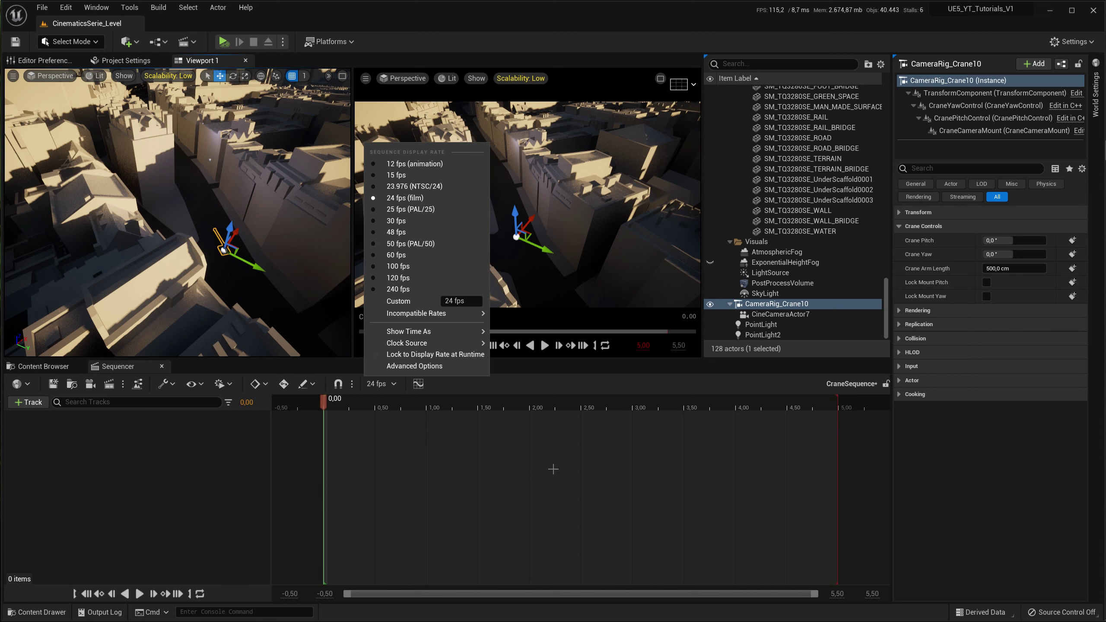
{"action": "mouse_move", "coordinate": [423, 333]}
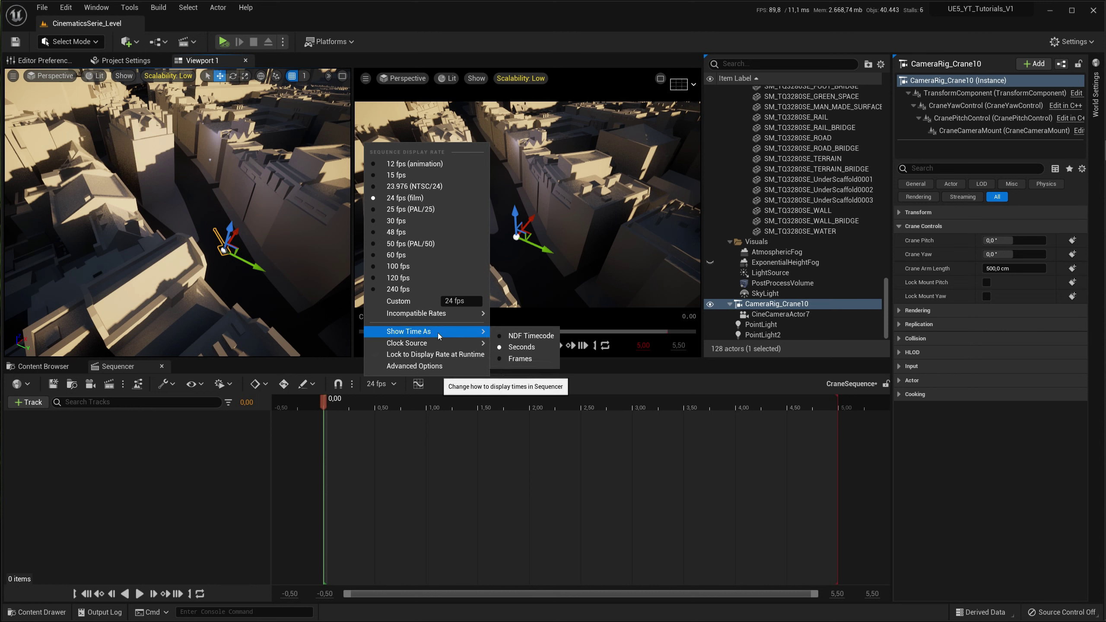
{"action": "left_click", "coordinate": [518, 360]}
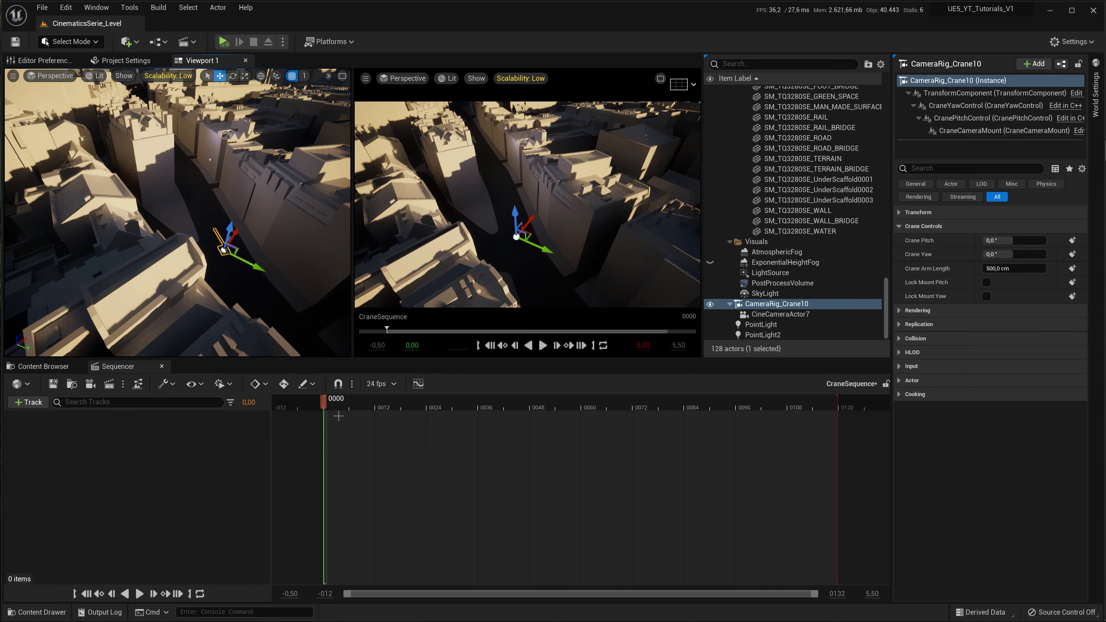
{"action": "left_click", "coordinate": [377, 383]}
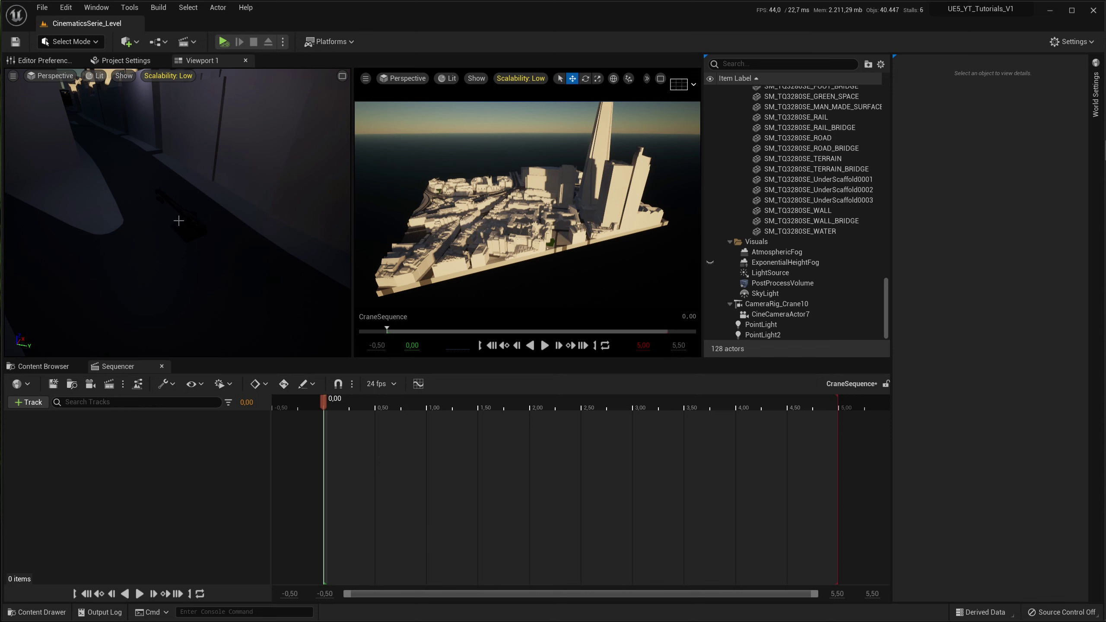
- Add CameraRig_Crane10 and CineCameraActor7 to the sequence via Actor To Sequencer > Add Current Selection
{"action": "left_click", "coordinate": [186, 229]}
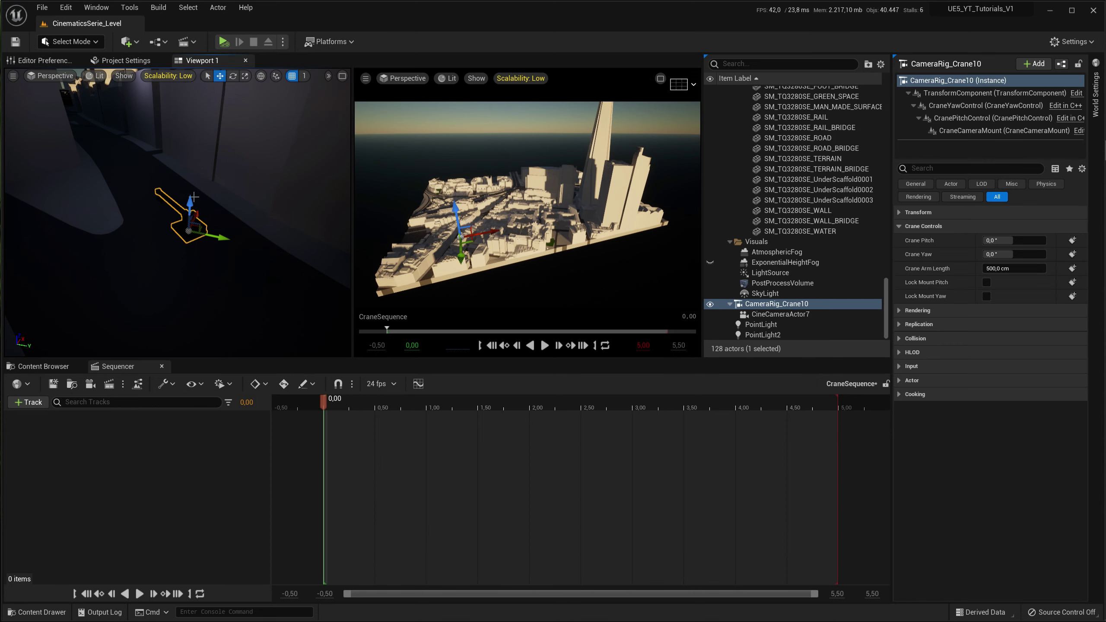
{"action": "left_click", "coordinate": [159, 198], "text": "ctrl"}
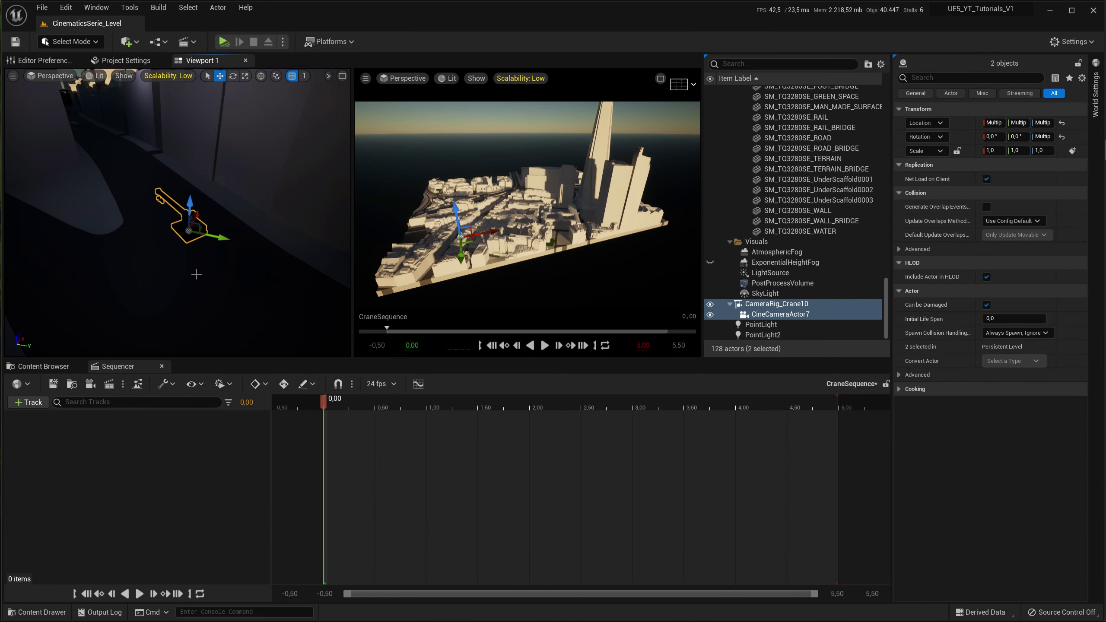
{"action": "left_click", "coordinate": [30, 405]}
{"action": "mouse_move", "coordinate": [112, 422]}
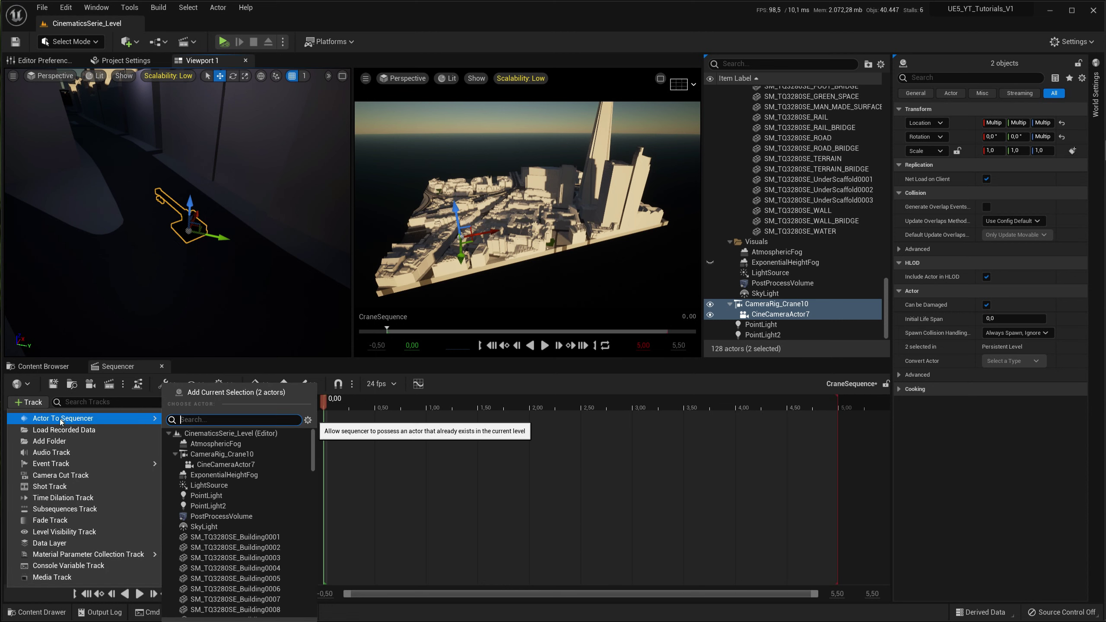
{"action": "left_click", "coordinate": [251, 394]}
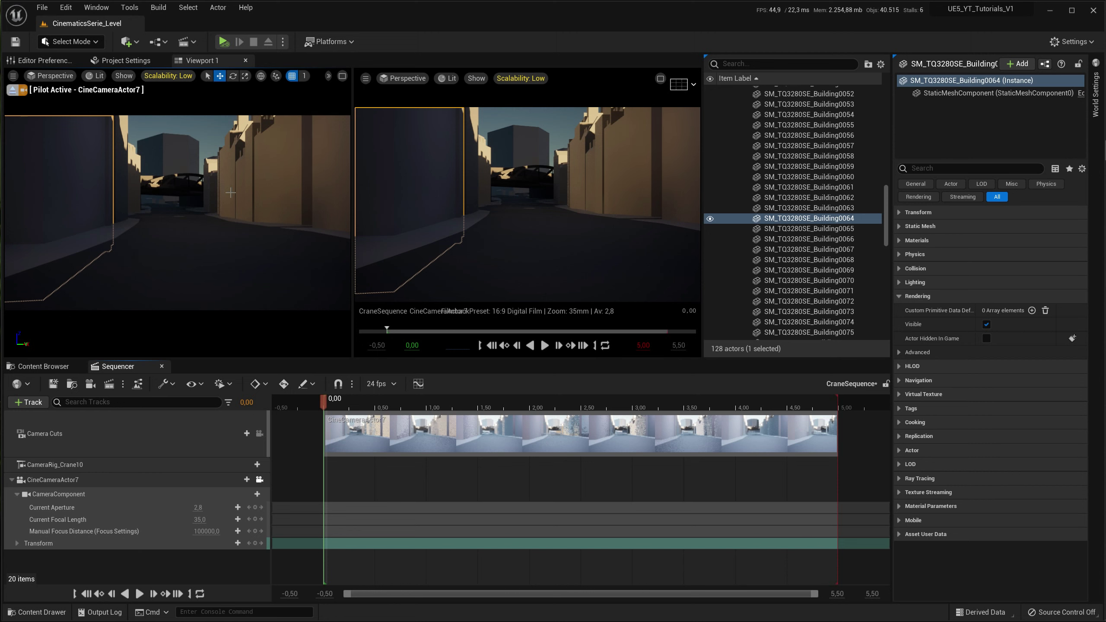
- Stop piloting the cine camera and toggle Allow Cinematic Control for the left viewport
{"action": "left_click", "coordinate": [14, 91]}
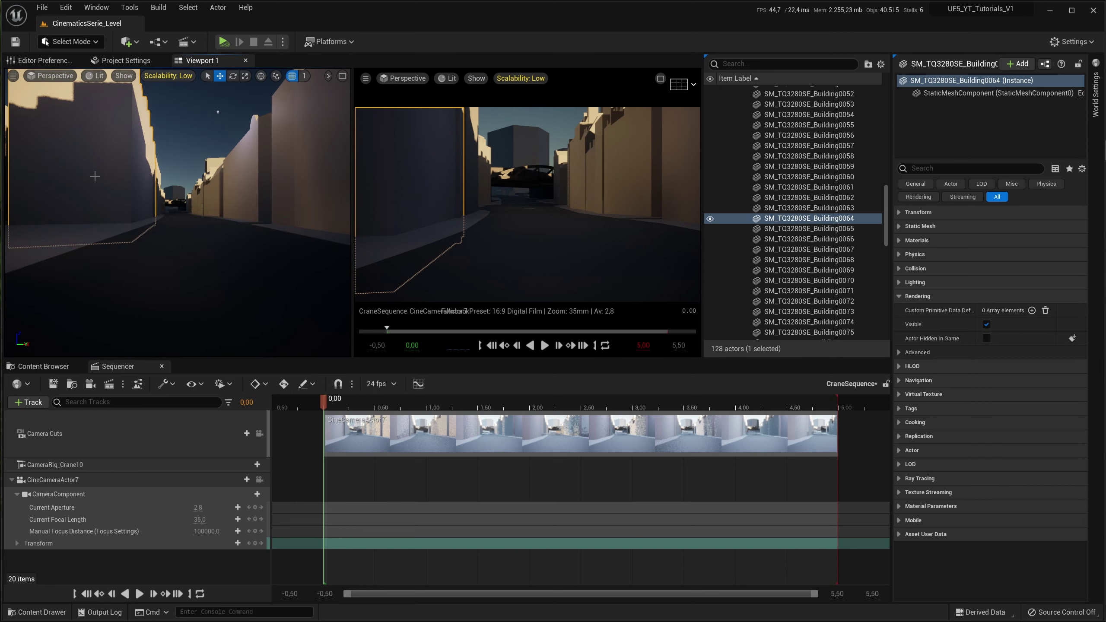
{"action": "left_click", "coordinate": [14, 76]}
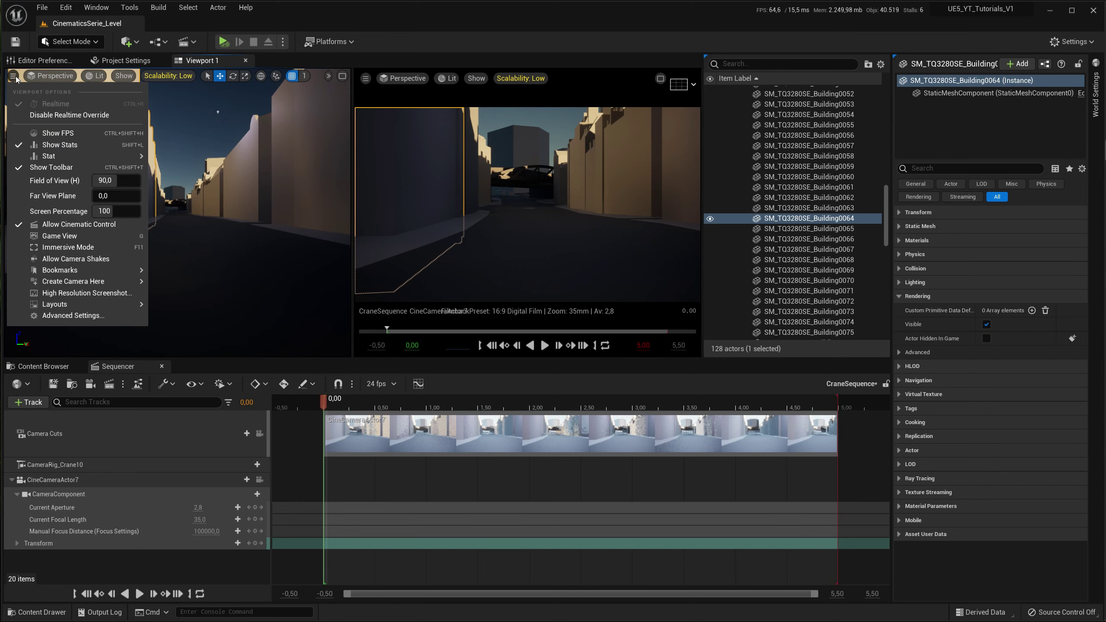
{"action": "left_click", "coordinate": [87, 225]}
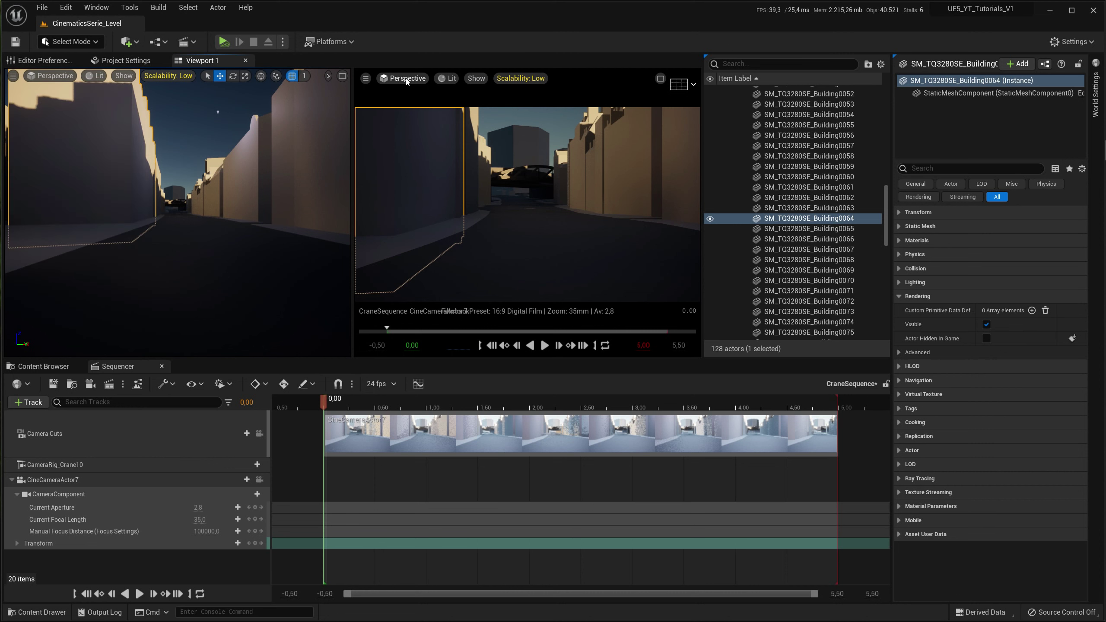
- Check the right viewport's Perspective view type, reframe the left view, and select SM_TQ3280SE_WALL_BRIDGE
{"action": "left_click", "coordinate": [365, 79]}
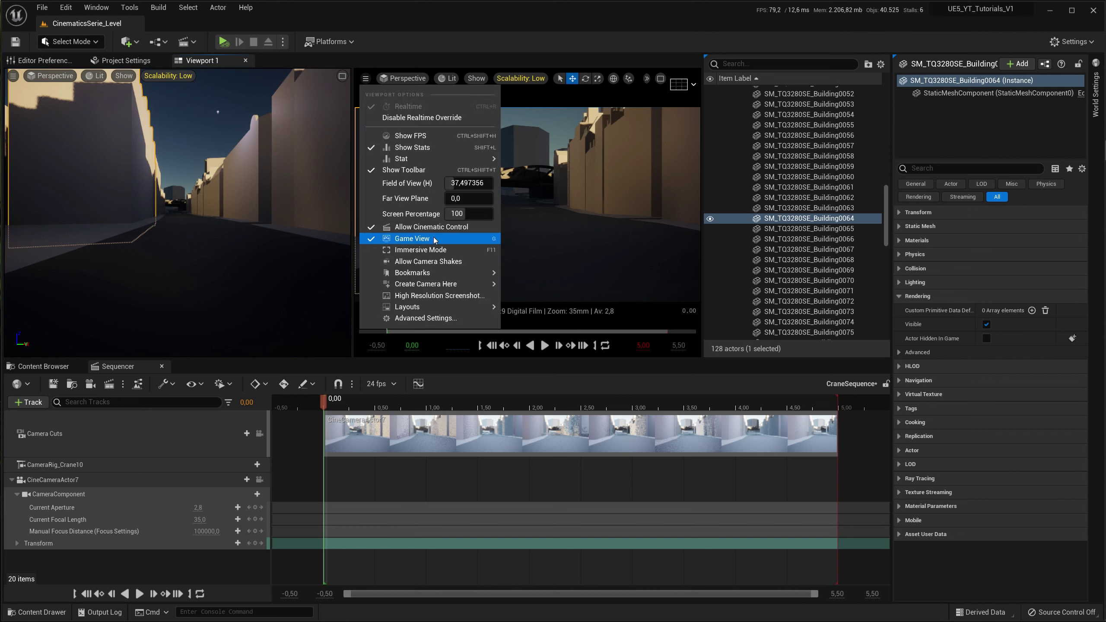
{"action": "left_click", "coordinate": [394, 78]}
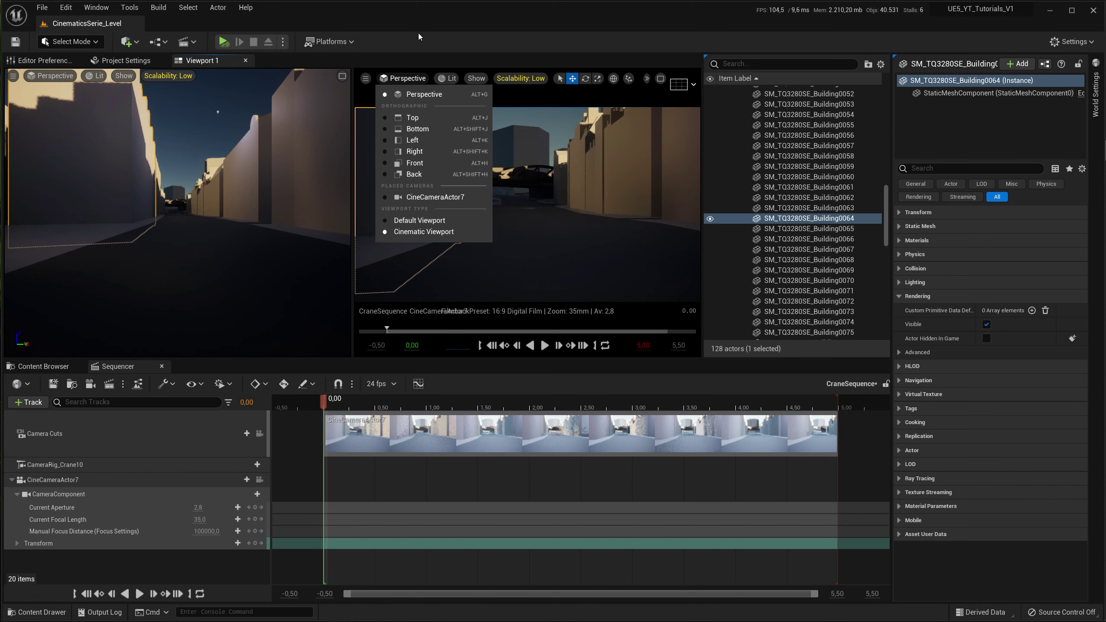
{"action": "left_click", "coordinate": [422, 231]}
{"action": "left_click_drag", "start_coordinate": [219, 178], "coordinate": [222, 178]}
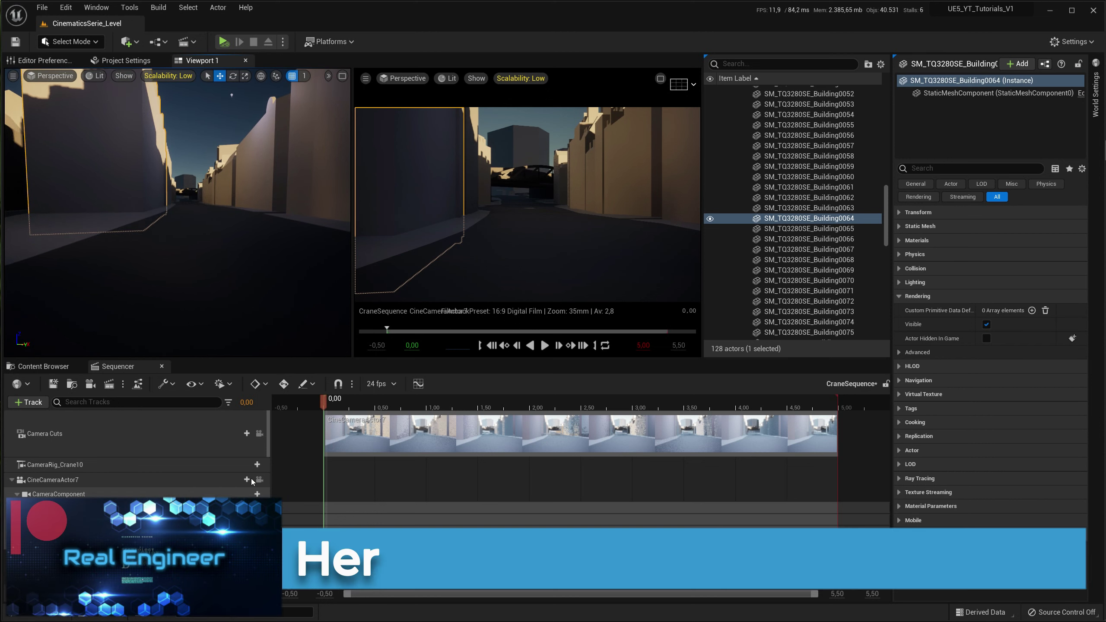
{"action": "left_click", "coordinate": [531, 172]}
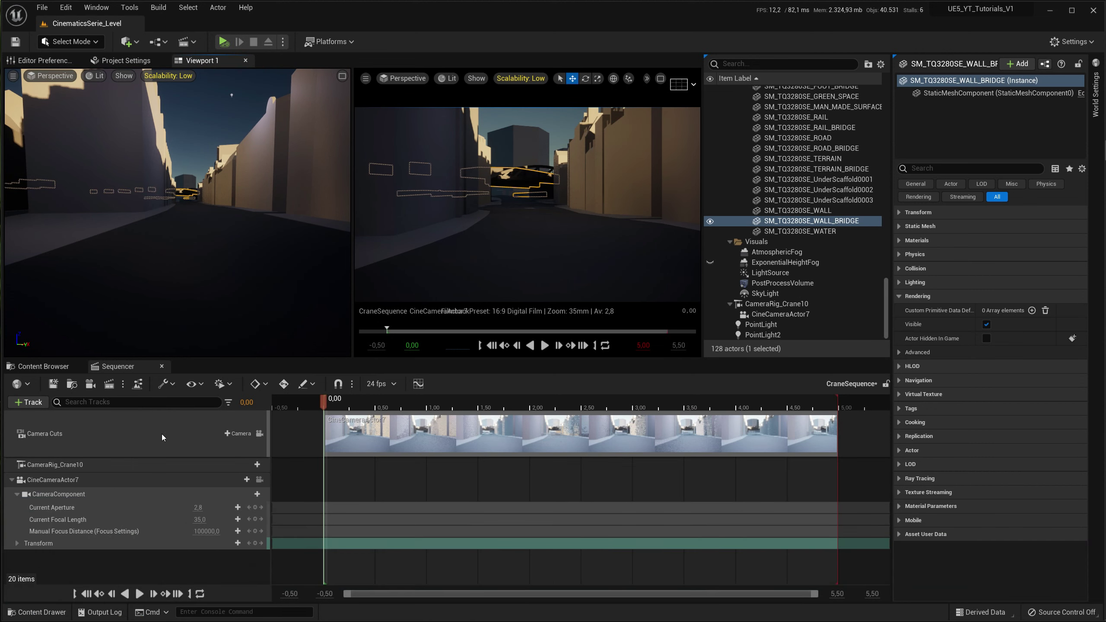
- Lock the preview to camera cuts, scrub near the shot start, then play and pause at 2,3288
{"action": "left_click", "coordinate": [260, 434]}
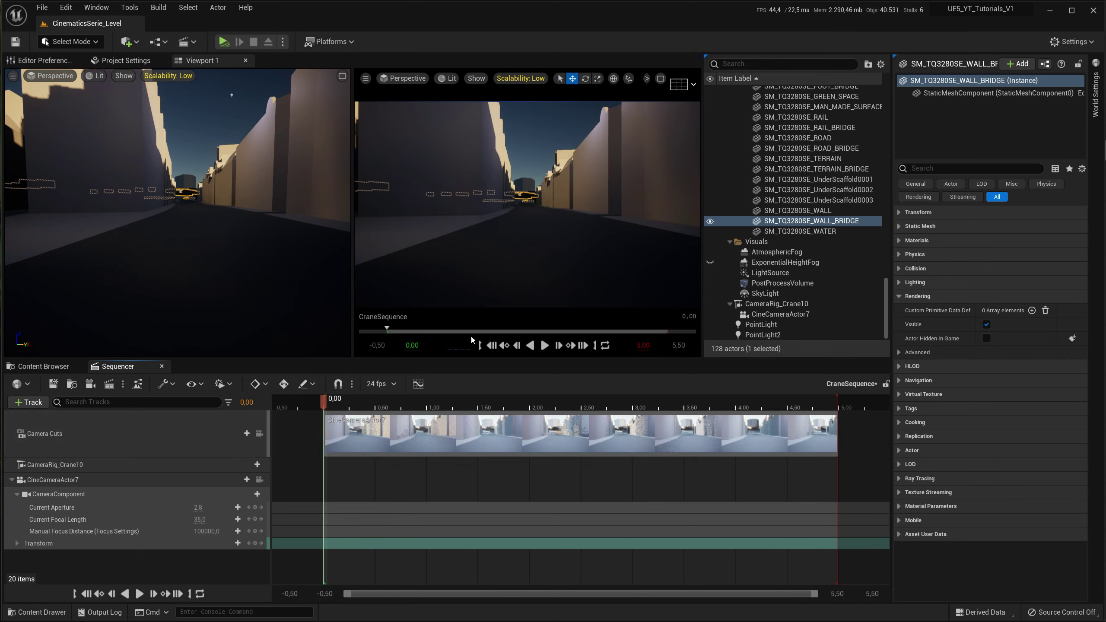
{"action": "left_click_drag", "start_coordinate": [317, 411], "coordinate": [347, 401]}
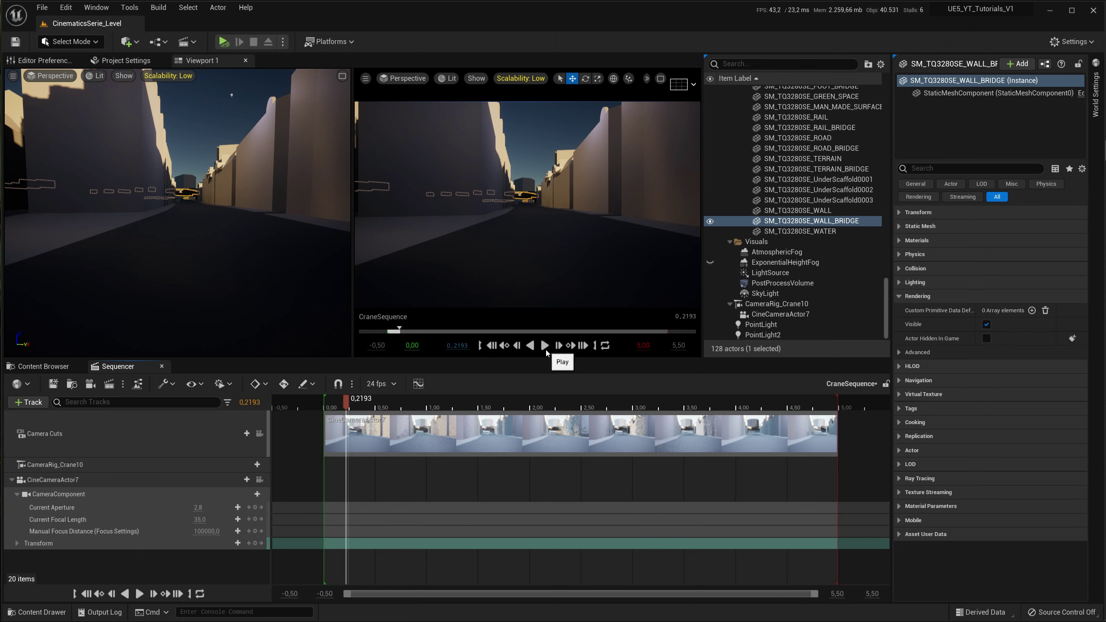
{"action": "left_click", "coordinate": [544, 345]}
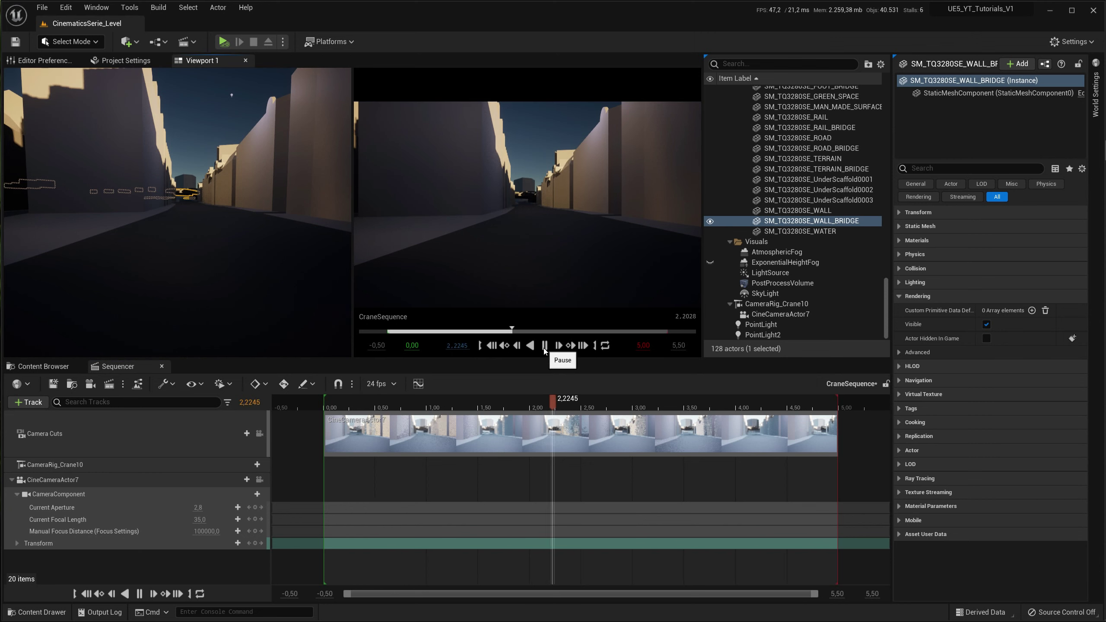
{"action": "left_click", "coordinate": [544, 347]}
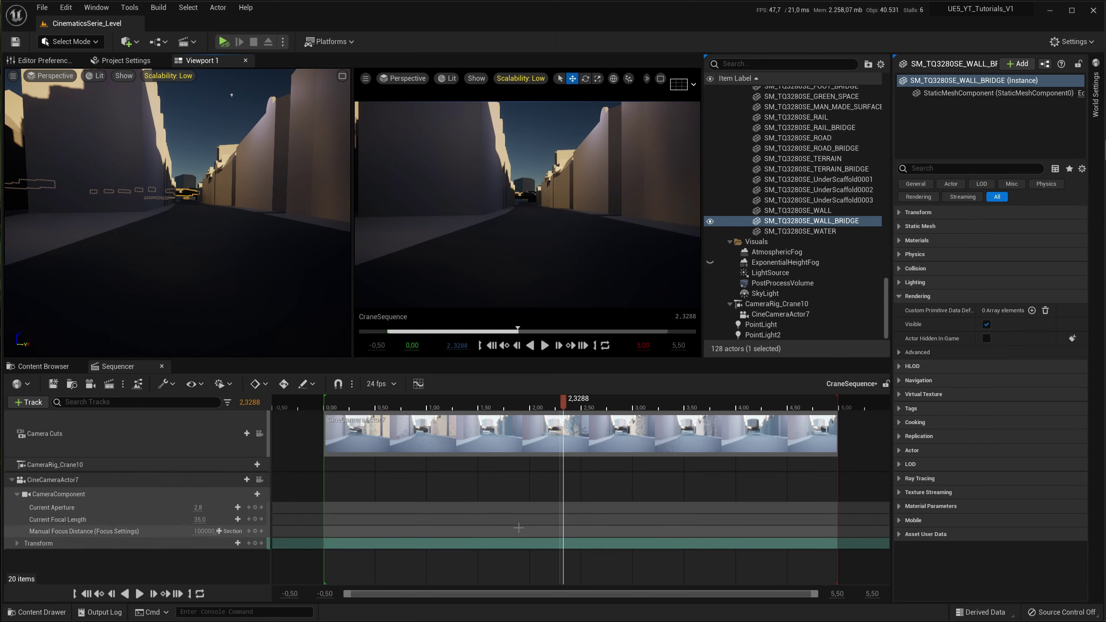
{"action": "mouse_move", "coordinate": [276, 217]}
{"action": "right_mouse_down"}
{"action": "mouse_move", "coordinate": [245, 211]}
{"action": "mouse_move", "coordinate": [231, 193]}
{"action": "mouse_move", "coordinate": [244, 216]}
{"action": "right_mouse_up"}
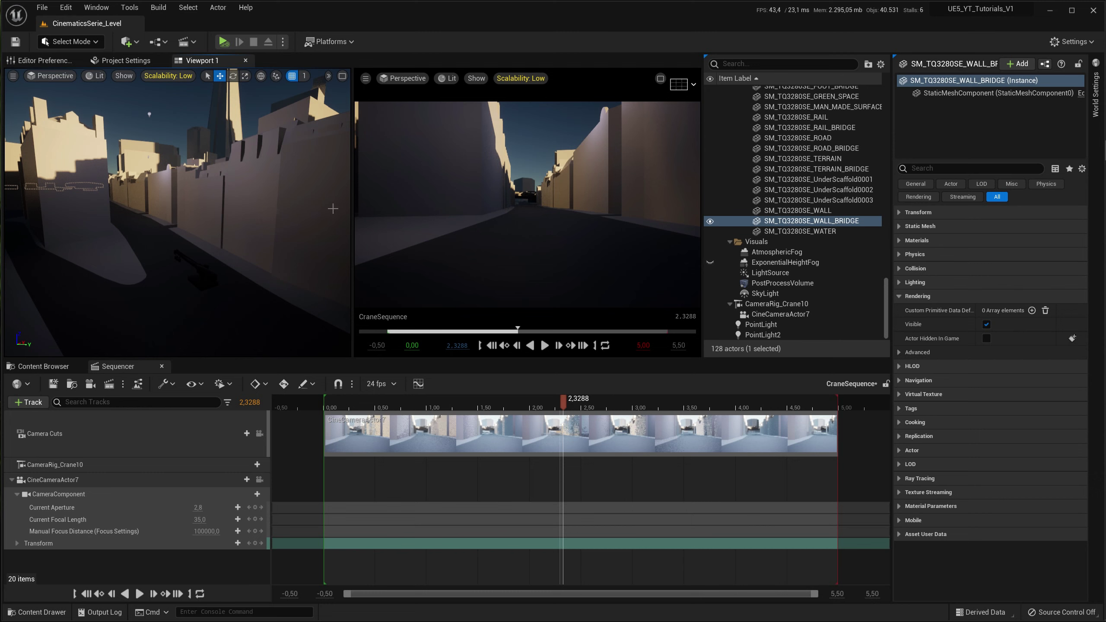
- Create a new Outliner folder named Licht
{"action": "left_click", "coordinate": [760, 205]}
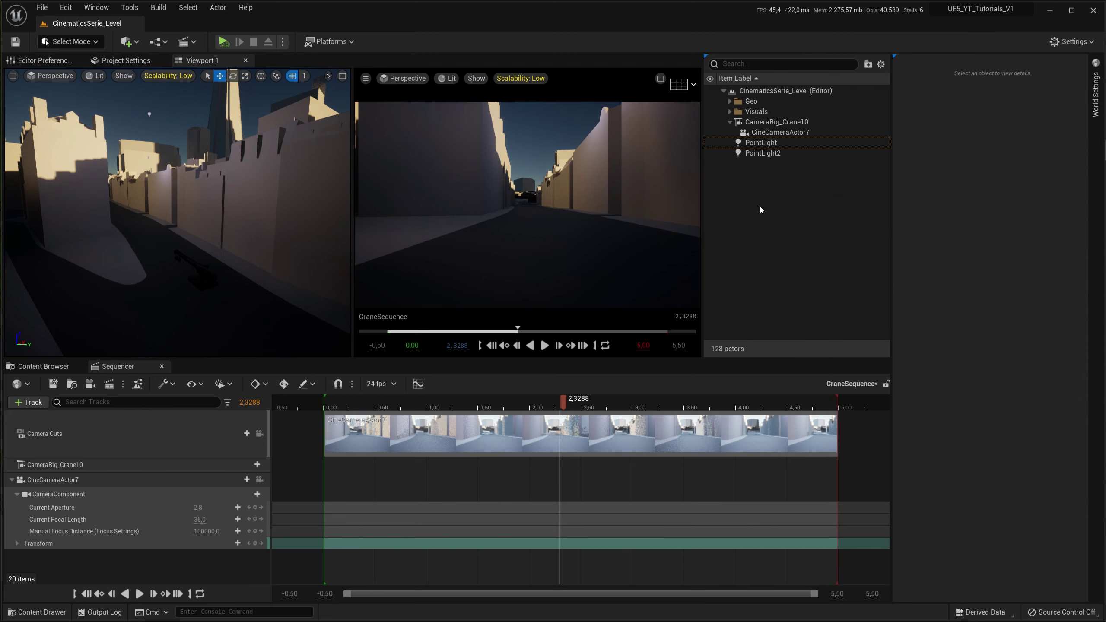
{"action": "right_click", "coordinate": [759, 205]}
{"action": "left_click", "coordinate": [790, 223]}
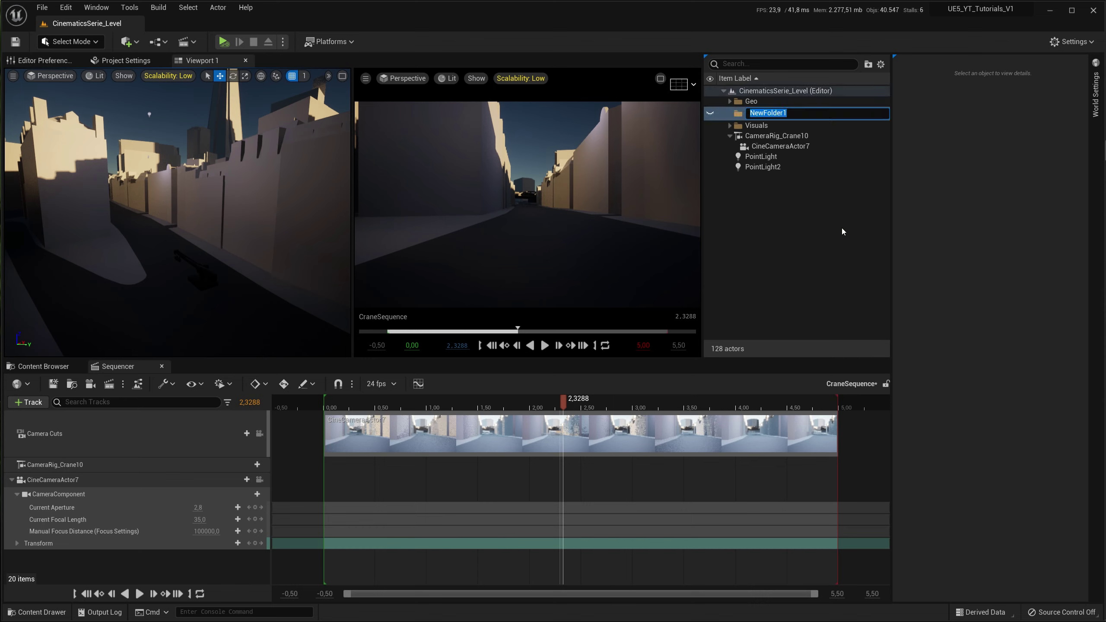
{"action": "type", "text": "Lichtrer"}
{"action": "key", "text": "BackSpace"}
{"action": "key", "text": "BackSpace"}
{"action": "key", "text": "BackSpace"}
{"action": "key", "text": "Return"}
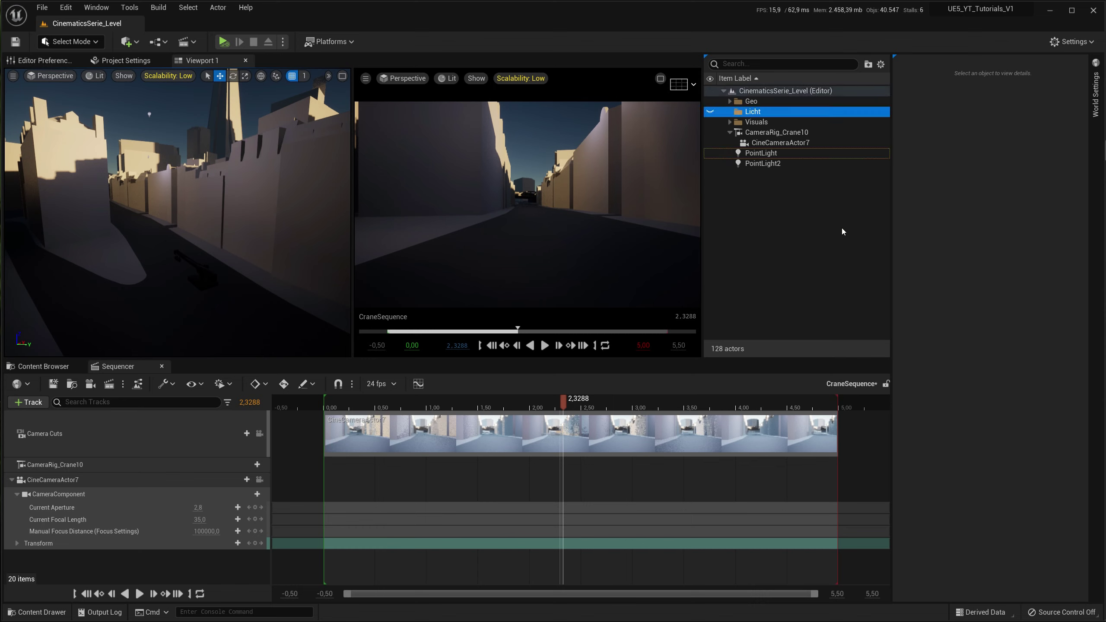
- Move PointLight and PointLight2 into the Licht folder and collapse it
{"action": "left_click", "coordinate": [774, 164]}
{"action": "left_click", "coordinate": [766, 153], "text": "shift"}
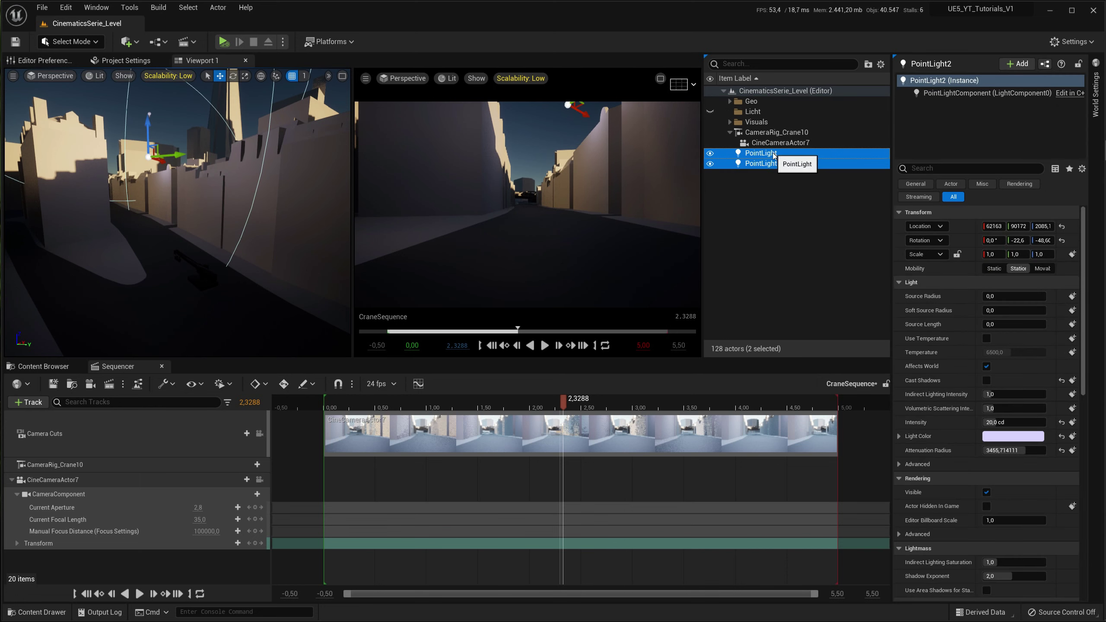
{"action": "left_click_drag", "start_coordinate": [766, 153], "coordinate": [752, 114]}
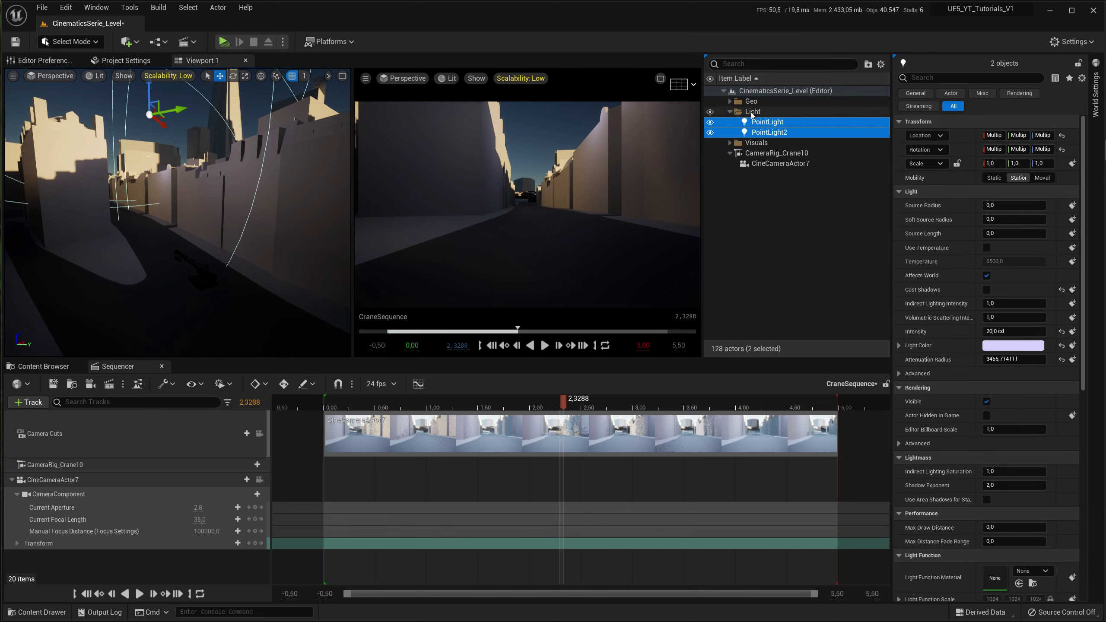
{"action": "left_click", "coordinate": [730, 111]}
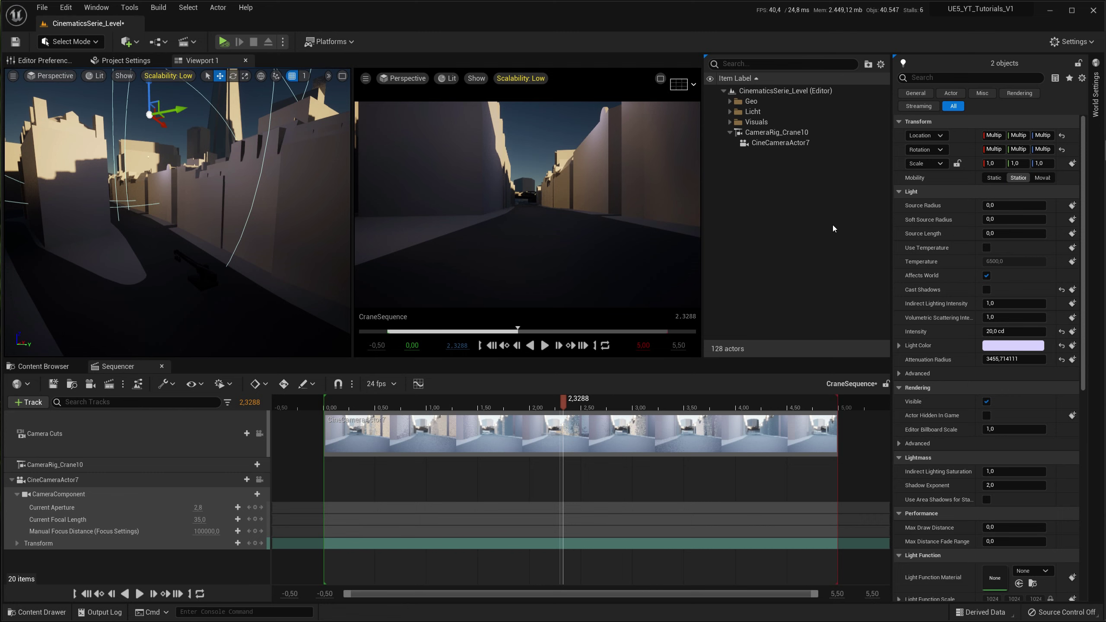
{"action": "left_click", "coordinate": [787, 220]}
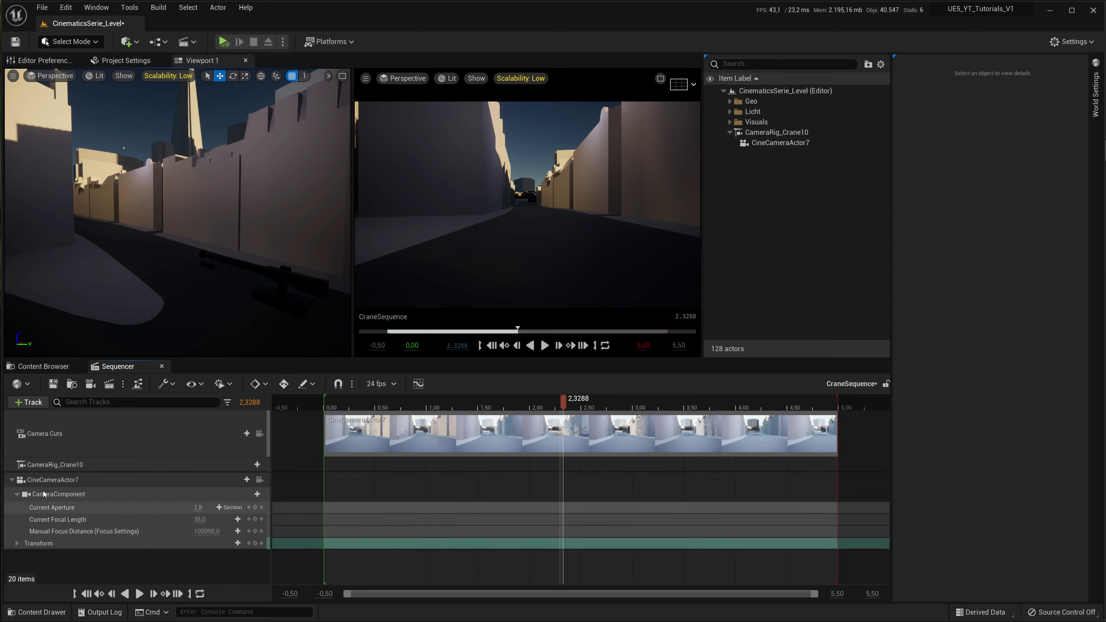
- Inspect the crane rig and cine camera properties, then set the playhead just under 1 second
{"action": "left_click", "coordinate": [17, 494]}
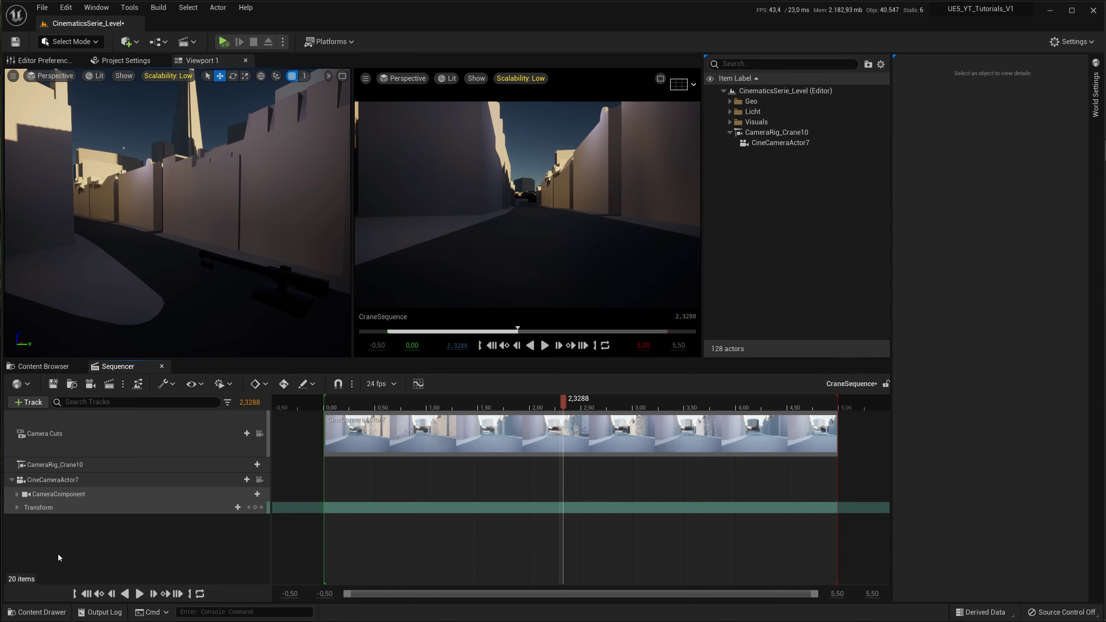
{"action": "left_click", "coordinate": [772, 133]}
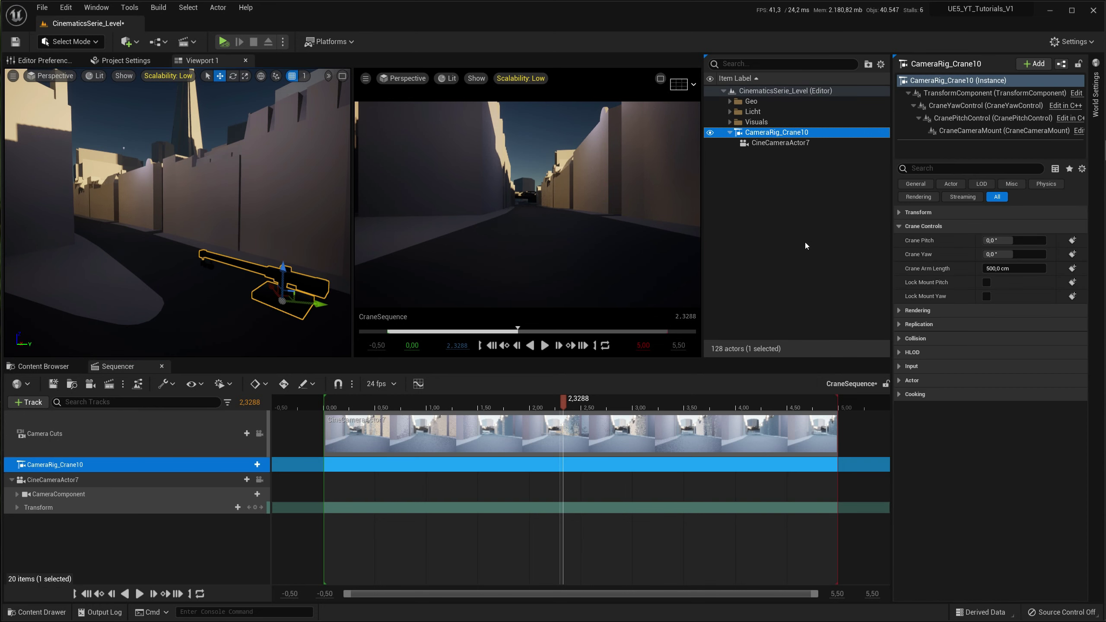
{"action": "left_click", "coordinate": [766, 143]}
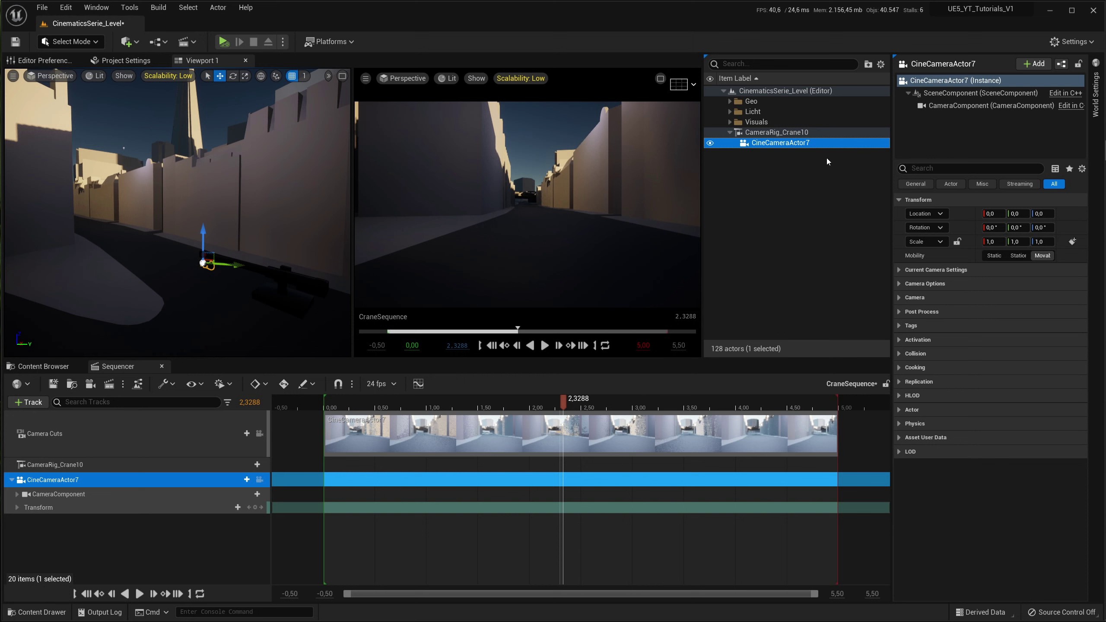
{"action": "left_click", "coordinate": [1082, 169]}
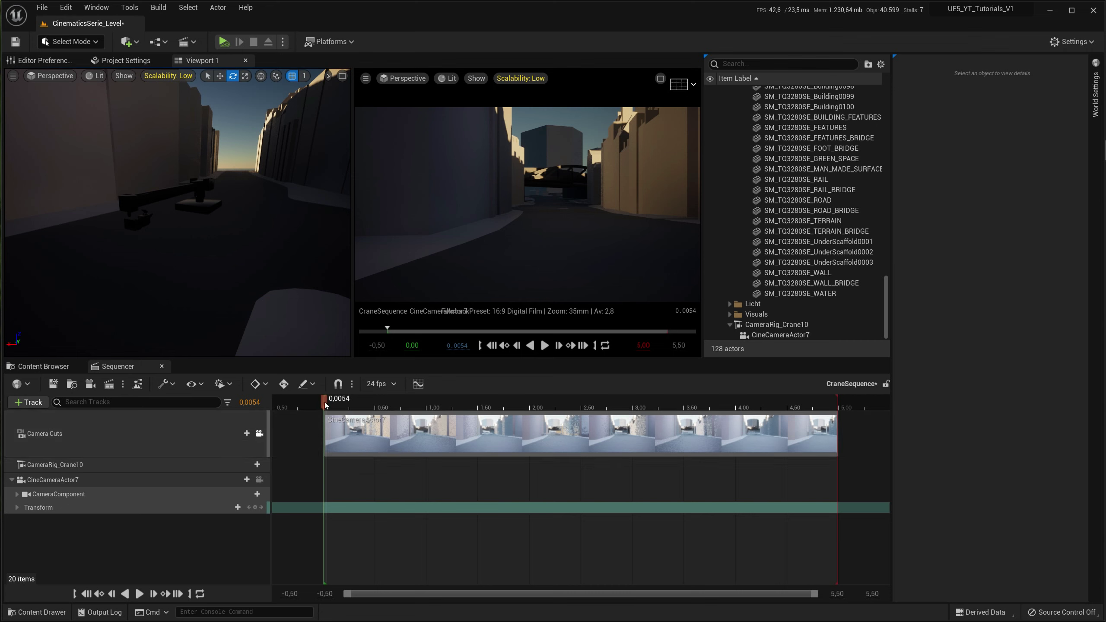
{"action": "left_click_drag", "start_coordinate": [325, 404], "coordinate": [428, 404]}
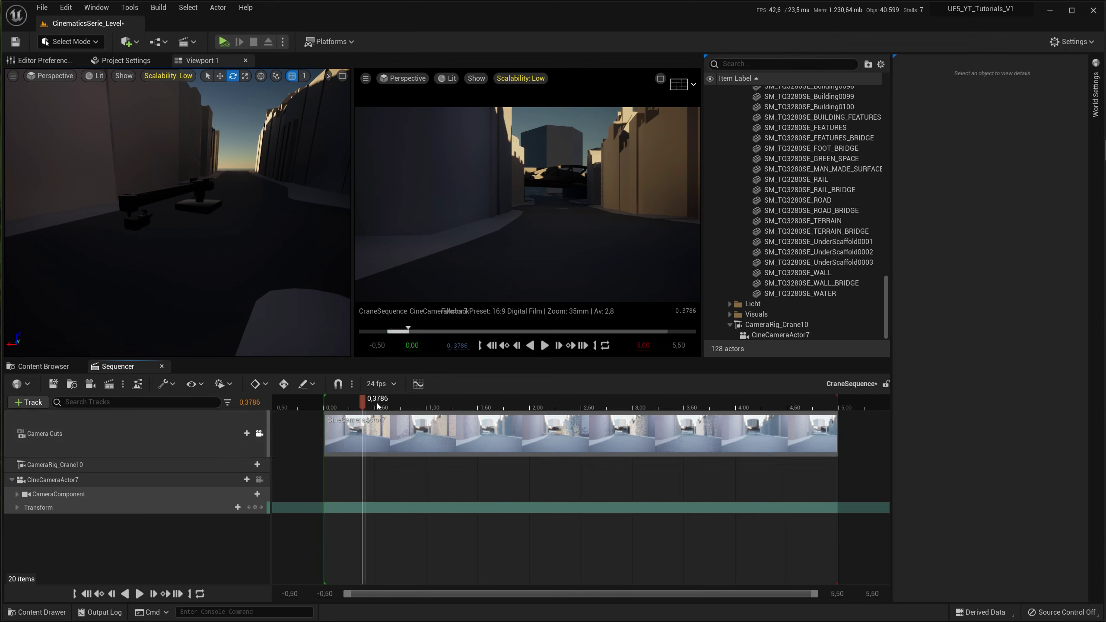
{"action": "left_click_drag", "start_coordinate": [427, 404], "coordinate": [426, 404]}
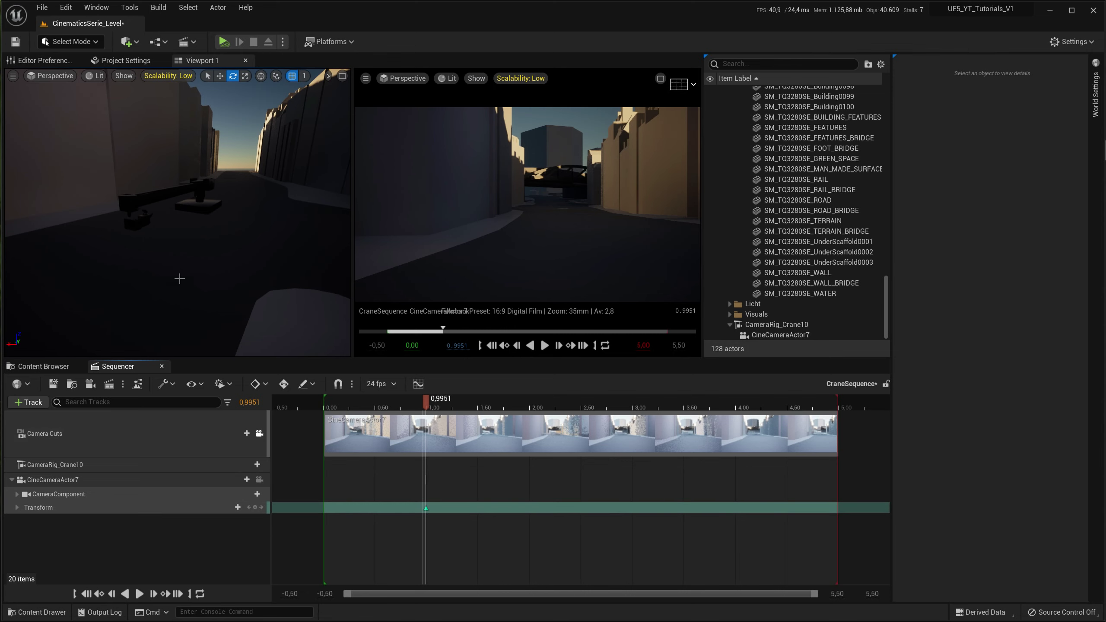
{"action": "left_click", "coordinate": [147, 223]}
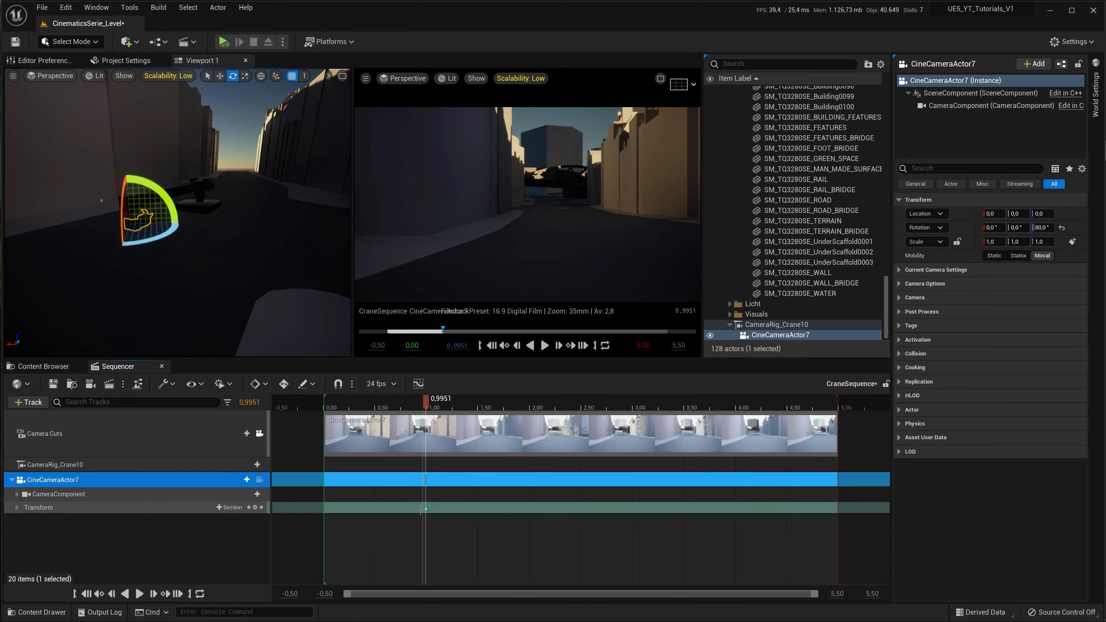
- At 4 seconds rotate the cine camera to about 9.4° yaw, key its transform, and preview playback
{"action": "left_click_drag", "start_coordinate": [429, 407], "coordinate": [737, 416]}
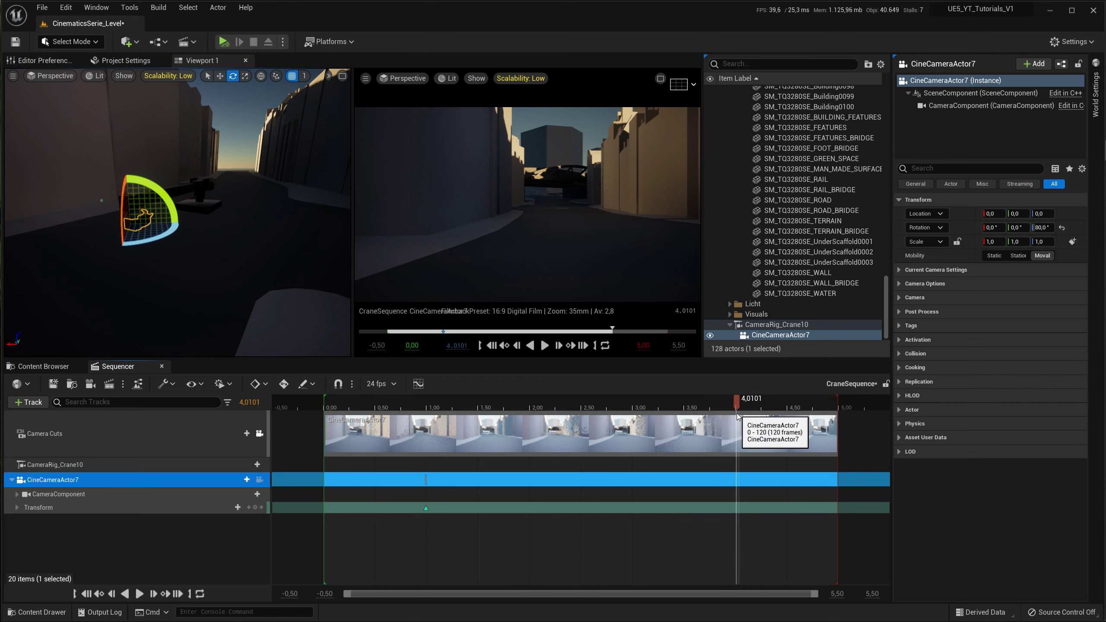
{"action": "left_click_drag", "start_coordinate": [168, 232], "coordinate": [171, 231]}
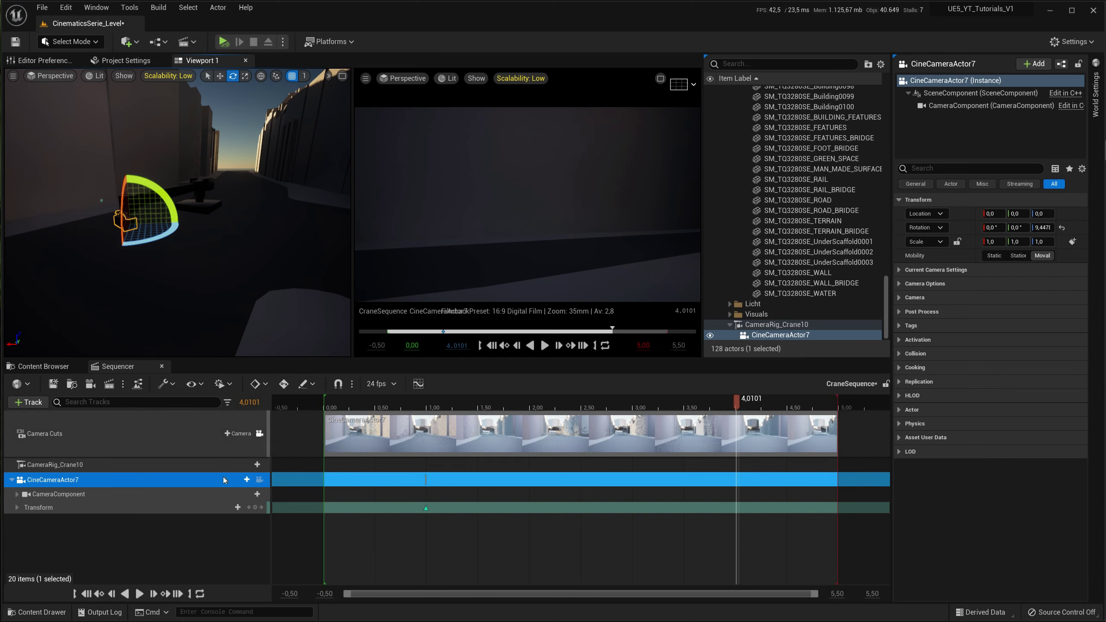
{"action": "left_click", "coordinate": [255, 507]}
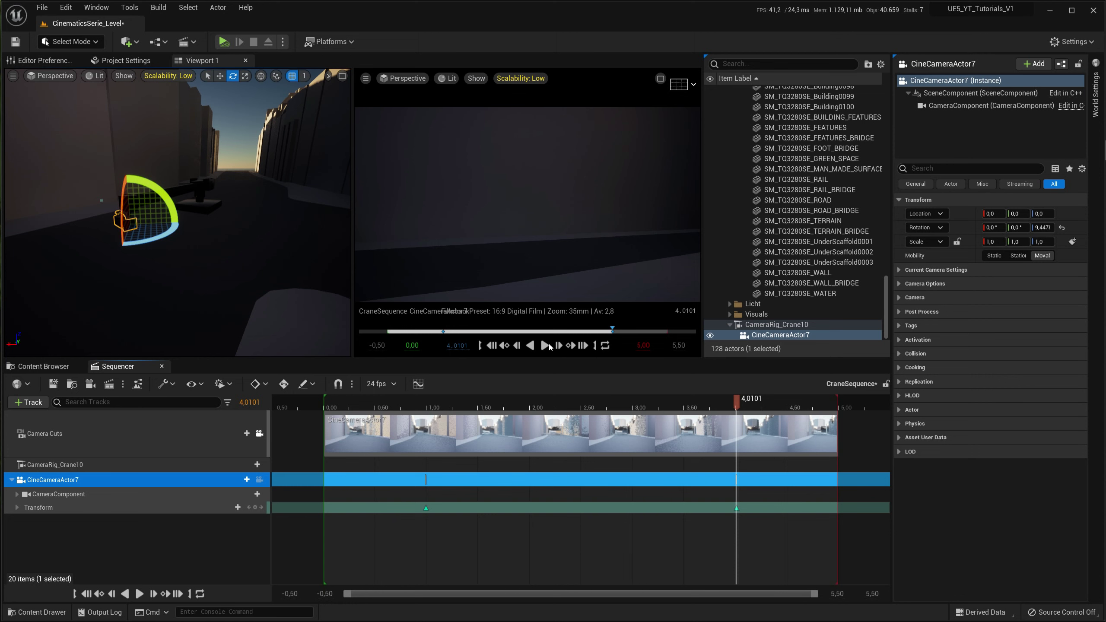
{"action": "left_click", "coordinate": [546, 346]}
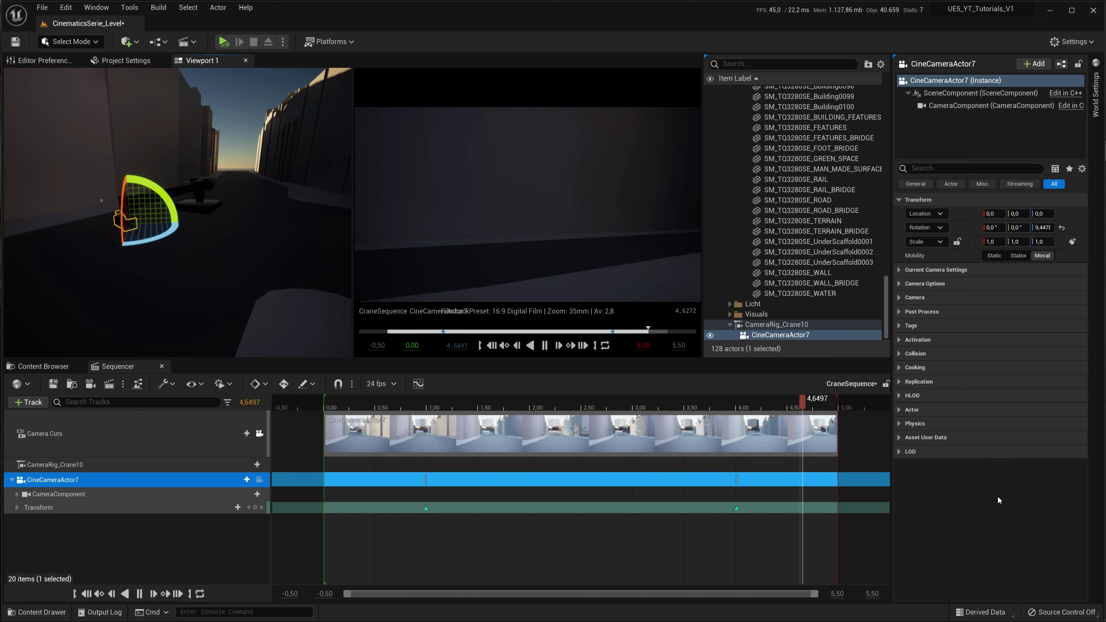
{"action": "key", "text": "space"}
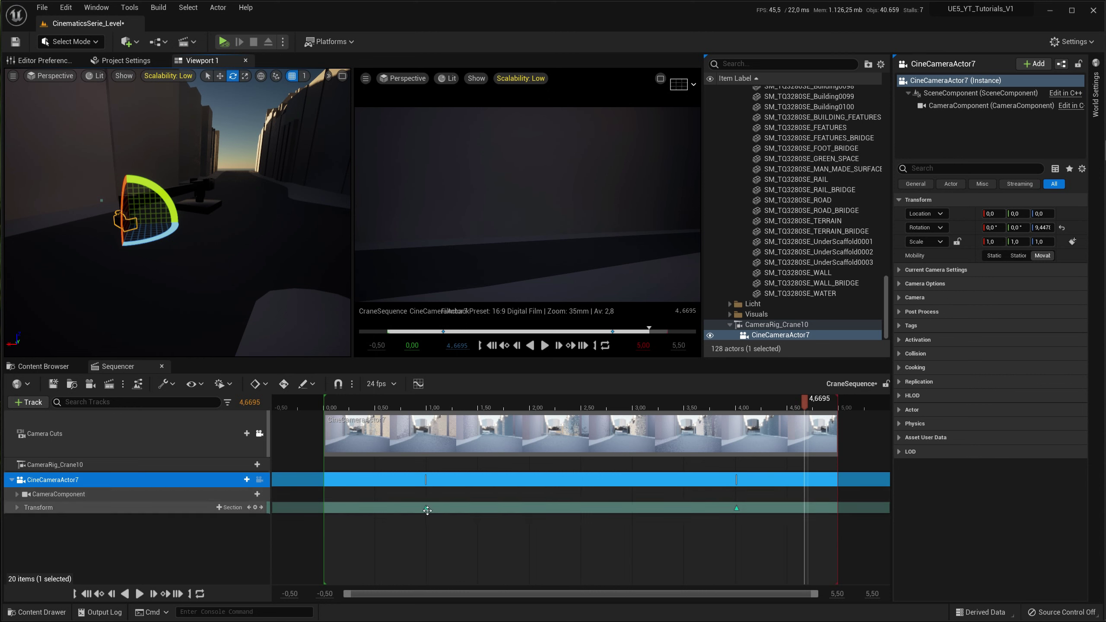
{"action": "left_click", "coordinate": [426, 509]}
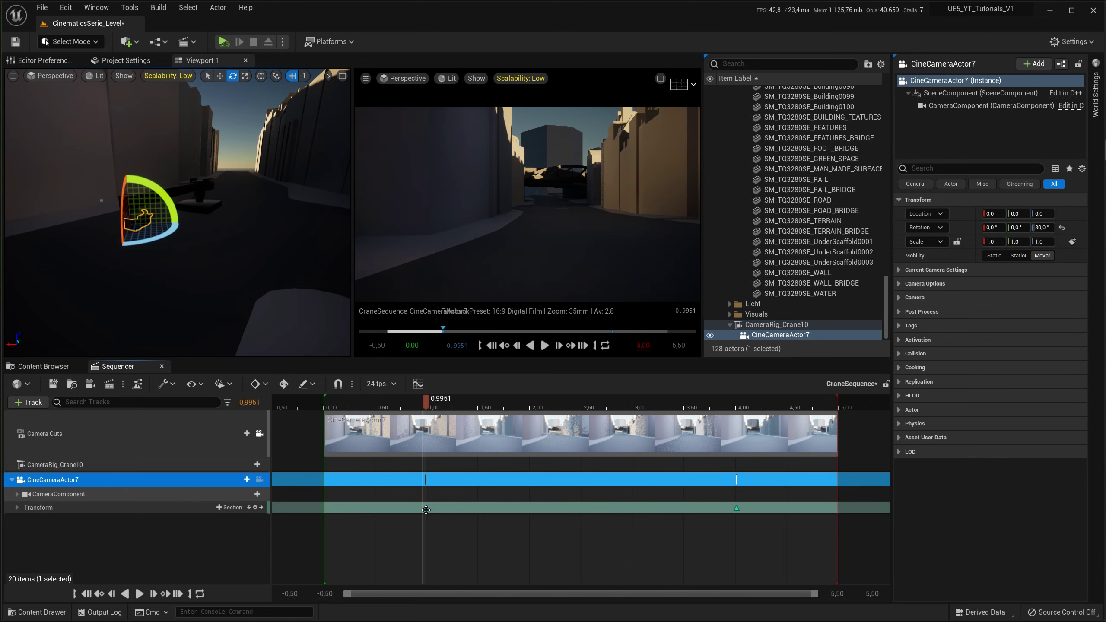
{"action": "right_click", "coordinate": [426, 510]}
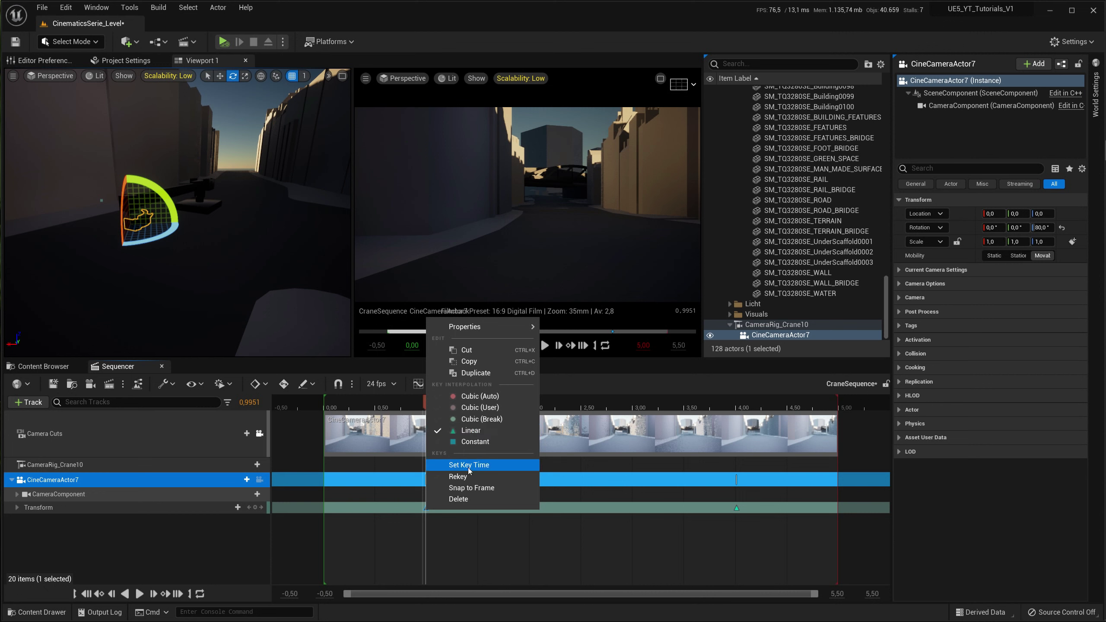
{"action": "left_click", "coordinate": [940, 534]}
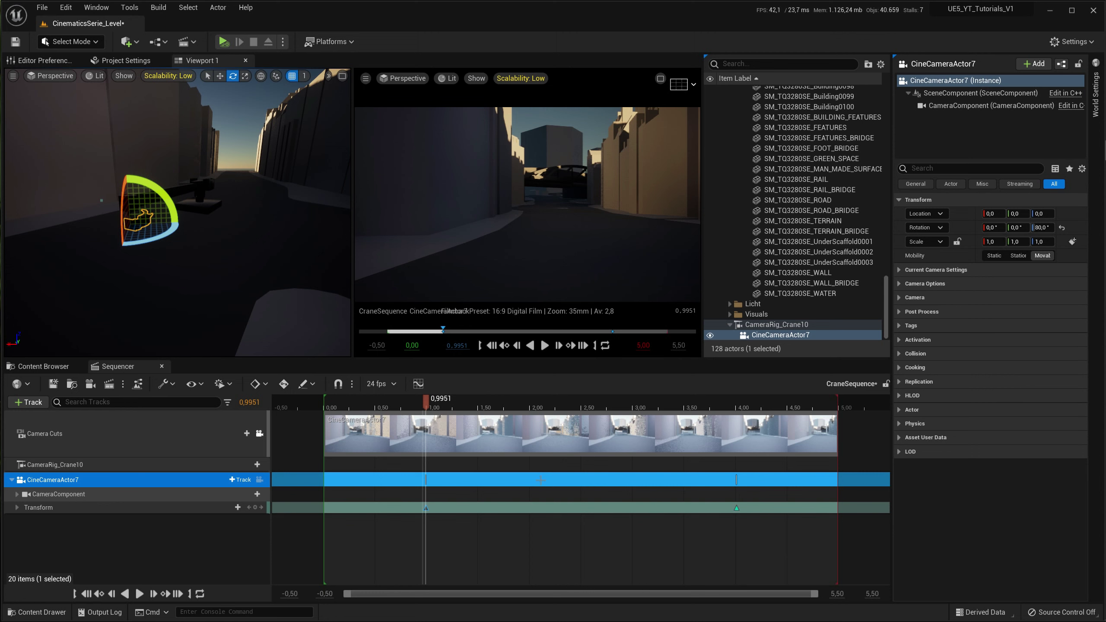
{"action": "left_click", "coordinate": [690, 525]}
{"action": "scroll", "coordinate": [649, 497], "scroll_direction": "down", "scroll_amount": 4, "text": "ctrl"}
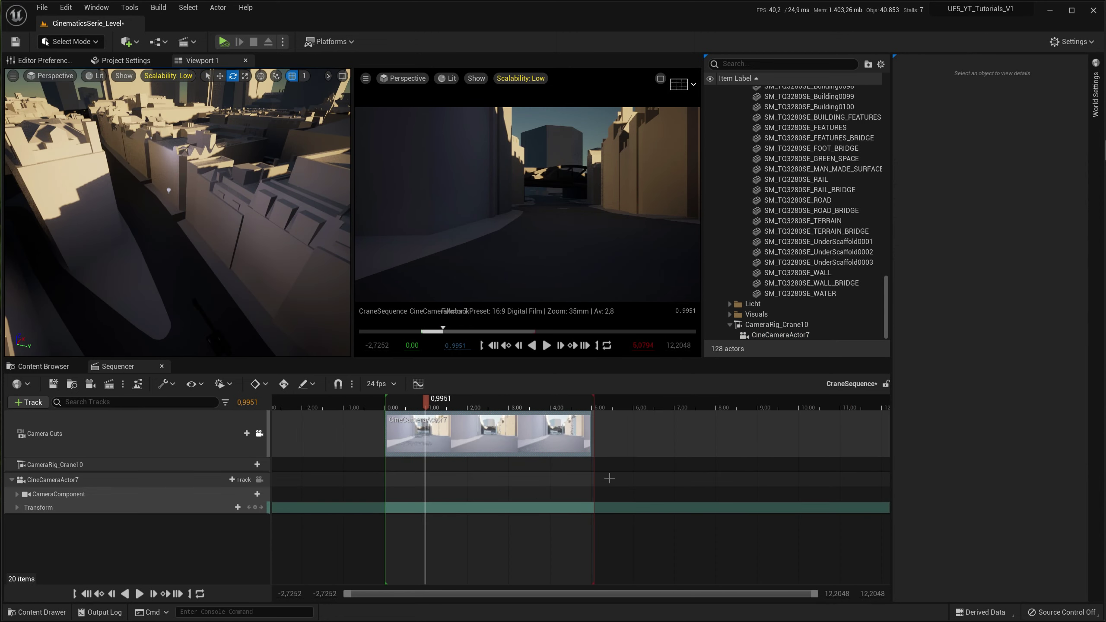
- Extend the playback end and the camera cut section to about 10 seconds
{"action": "left_click_drag", "start_coordinate": [644, 399], "coordinate": [803, 405]}
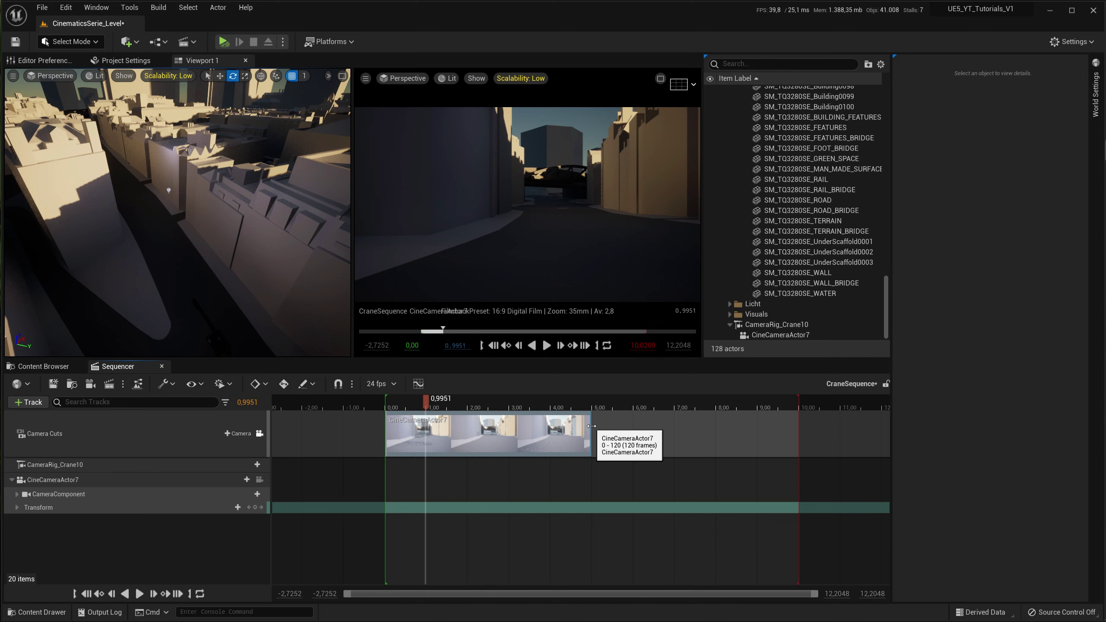
{"action": "left_click_drag", "start_coordinate": [591, 426], "coordinate": [798, 428]}
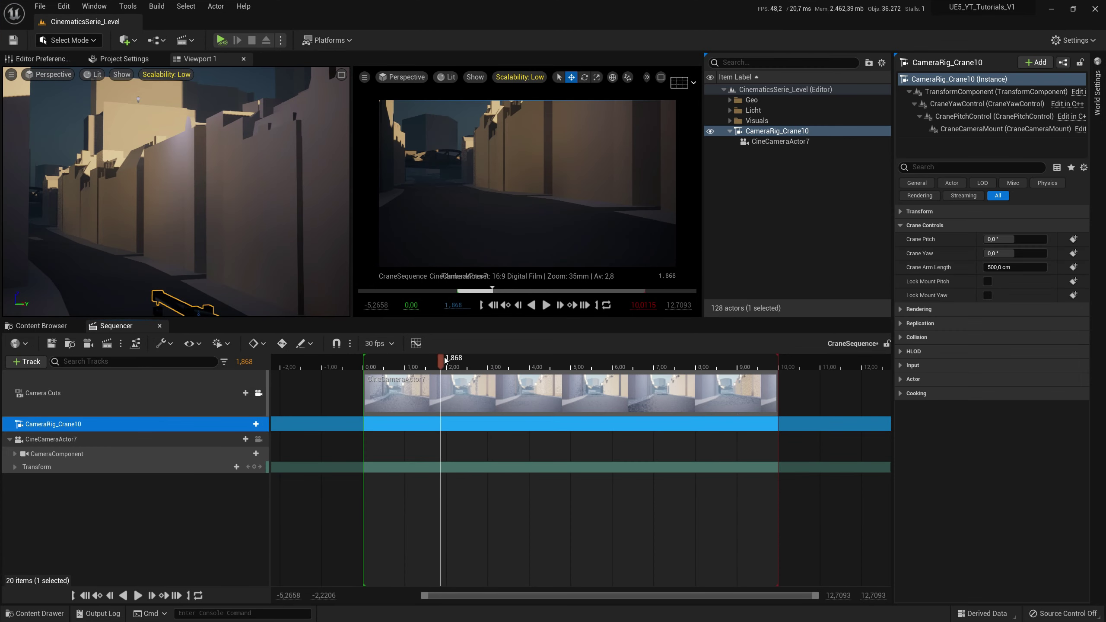
- At the sequence start, key Crane Pitch, Crane Yaw and Crane Arm Length on CameraRig_Crane10
{"action": "left_click_drag", "start_coordinate": [429, 364], "coordinate": [364, 359]}
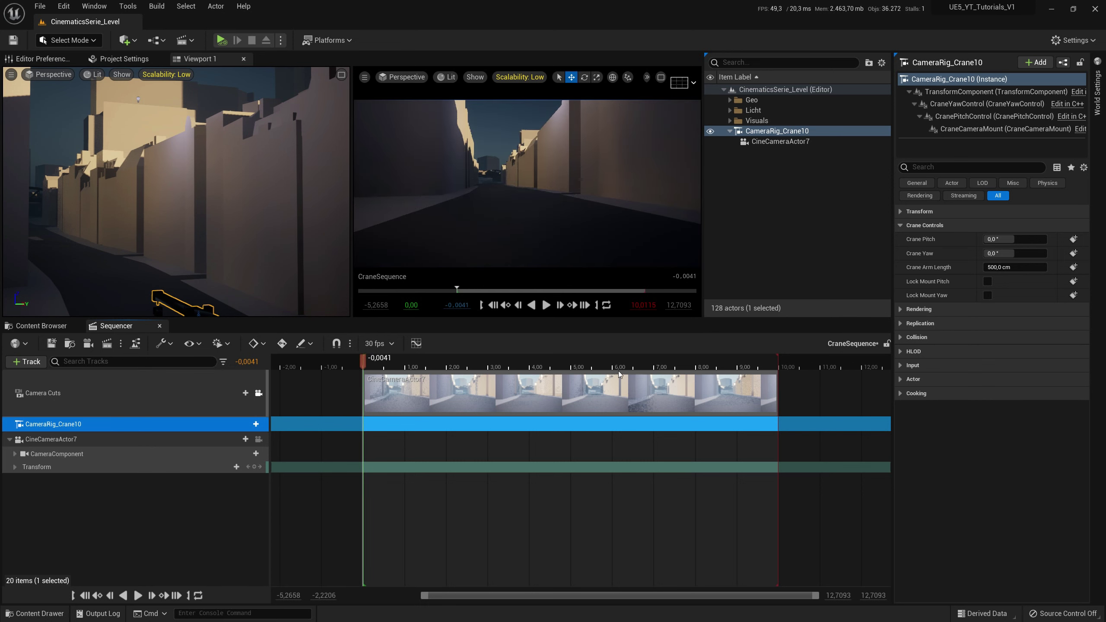
{"action": "left_click", "coordinate": [1073, 239]}
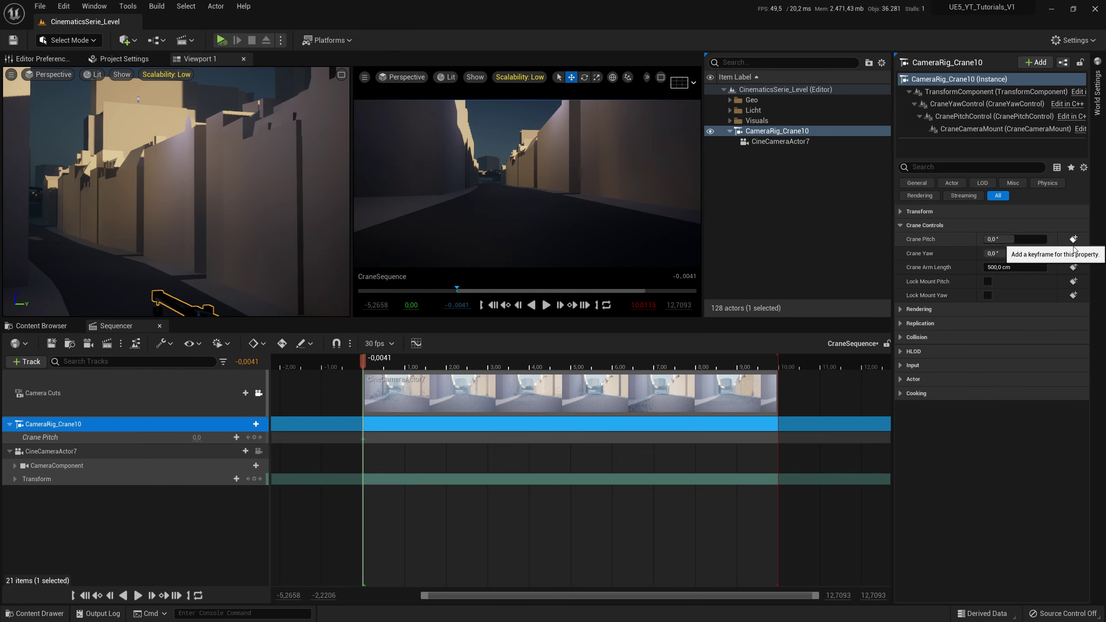
{"action": "left_click", "coordinate": [1073, 253]}
{"action": "left_click", "coordinate": [1073, 268]}
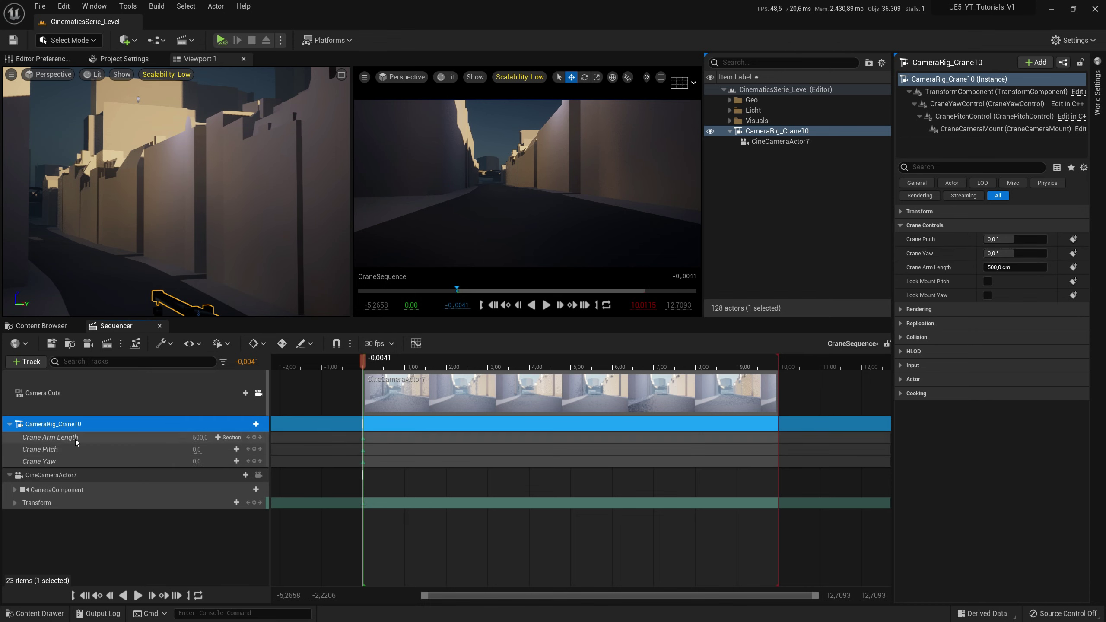
{"action": "left_click", "coordinate": [250, 425]}
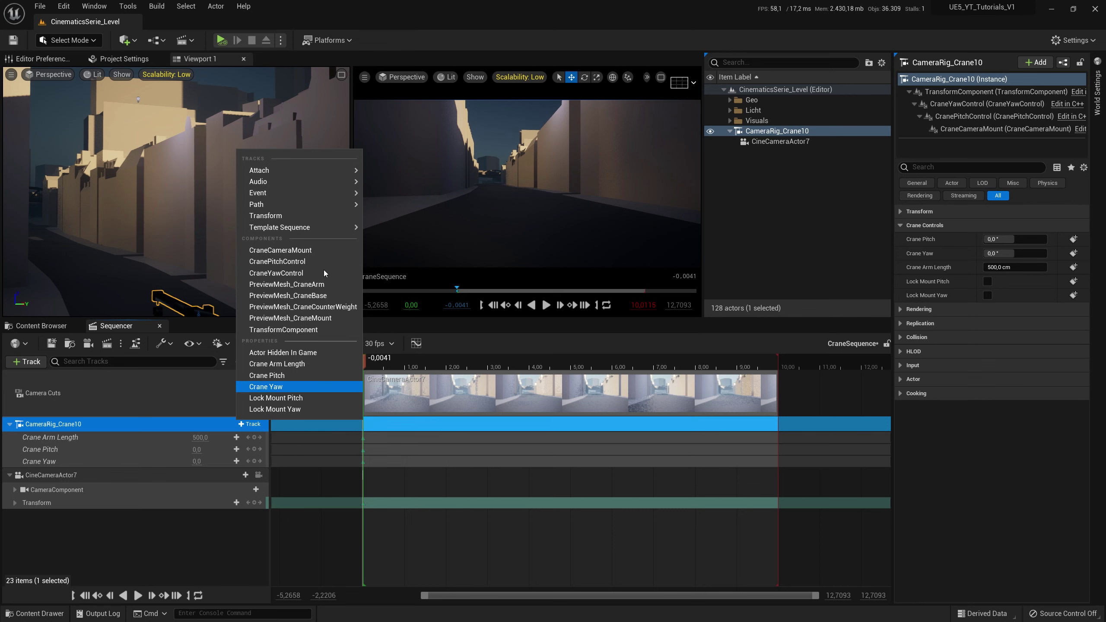
- Close the track list, move the playhead to about 8 seconds, and select the crane rig
{"action": "left_click", "coordinate": [110, 555]}
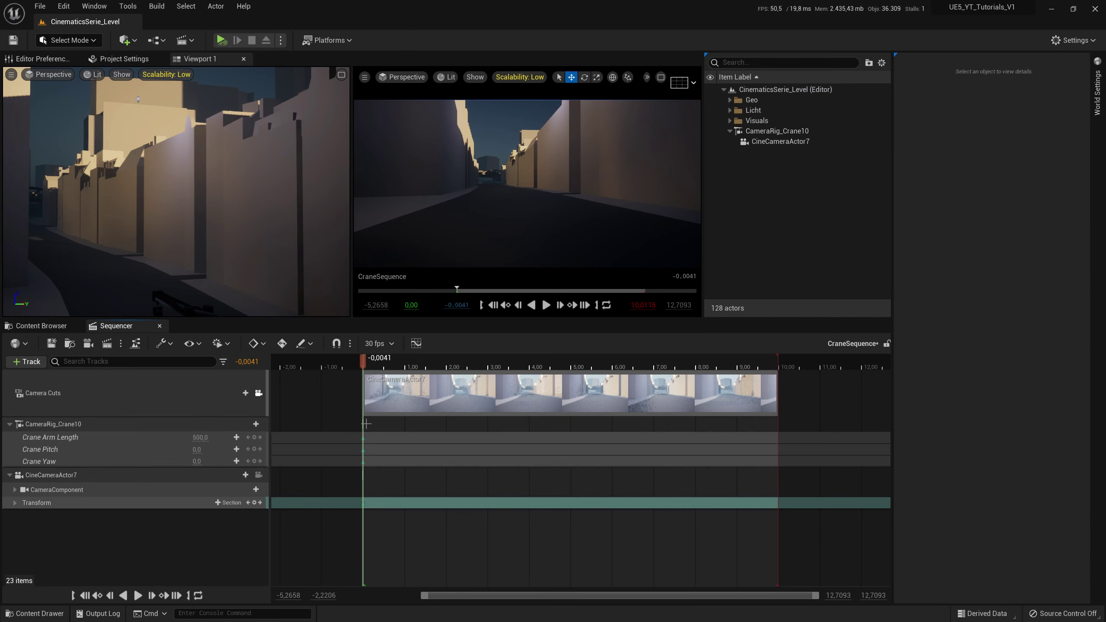
{"action": "left_click", "coordinate": [380, 363]}
{"action": "left_click_drag", "start_coordinate": [449, 366], "coordinate": [697, 363]}
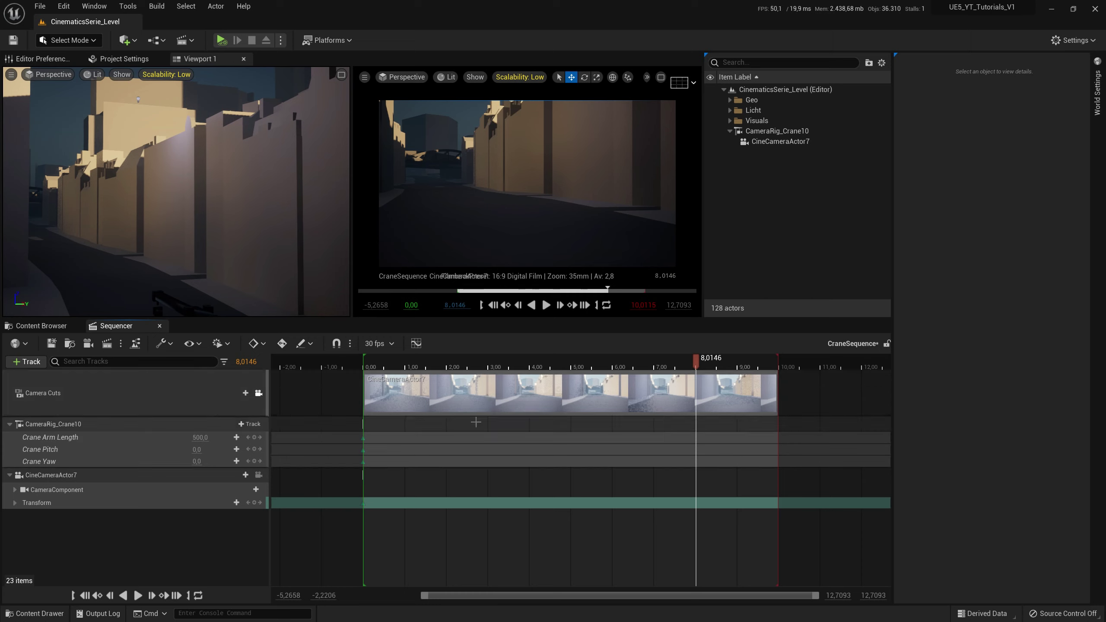
{"action": "left_click", "coordinate": [781, 132]}
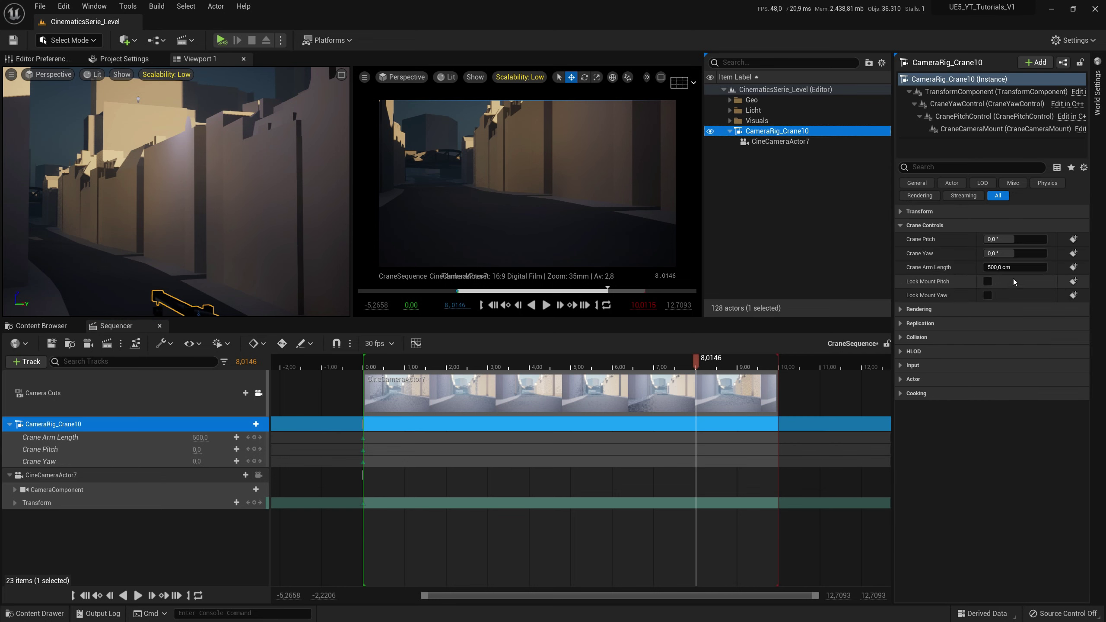
- Adjust the crane controls with Crane Pitch at 30°, then key Pitch, Yaw and Arm Length
{"action": "mouse_move", "coordinate": [1024, 267]}
{"action": "left_click_drag", "start_coordinate": [1024, 267], "coordinate": [1072, 273]}
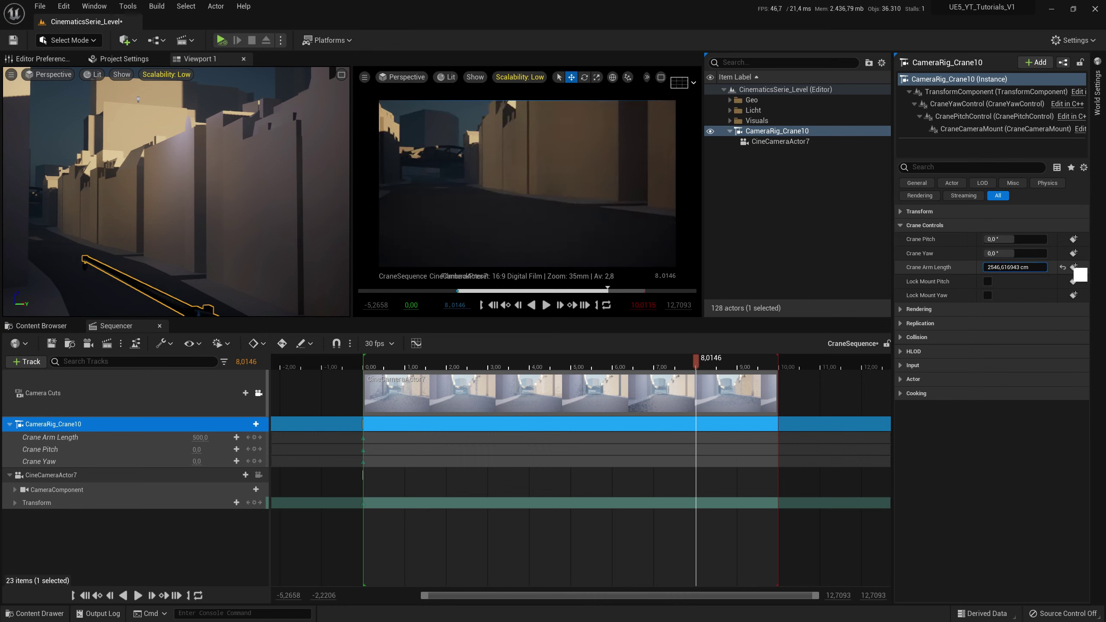
{"action": "left_click_drag", "start_coordinate": [1072, 273], "coordinate": [1027, 280]}
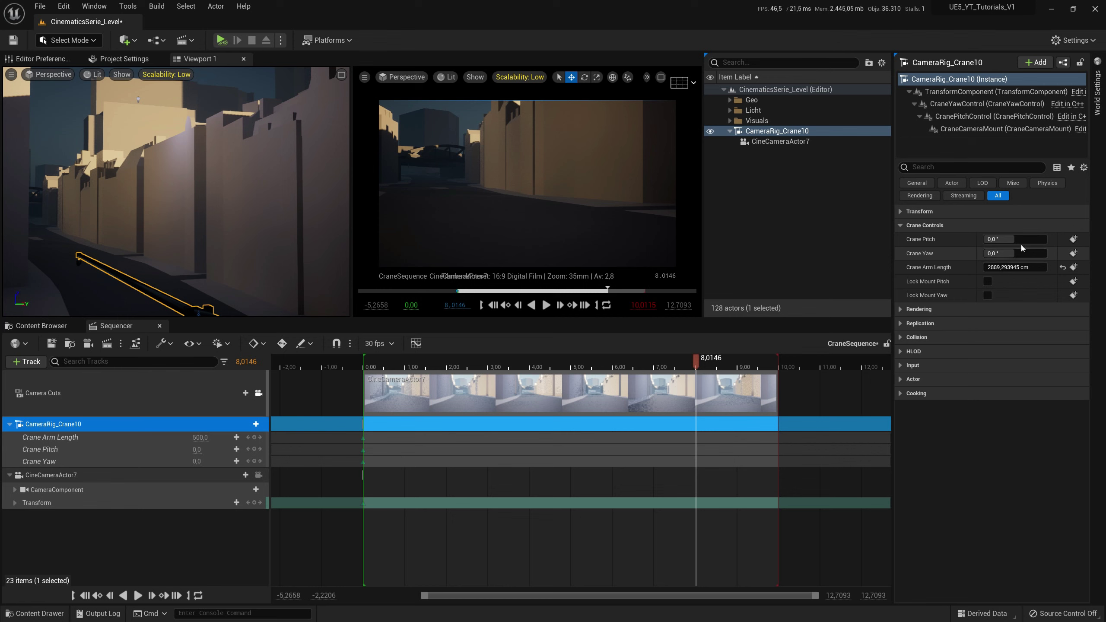
{"action": "left_click_drag", "start_coordinate": [1019, 253], "coordinate": [1022, 258]}
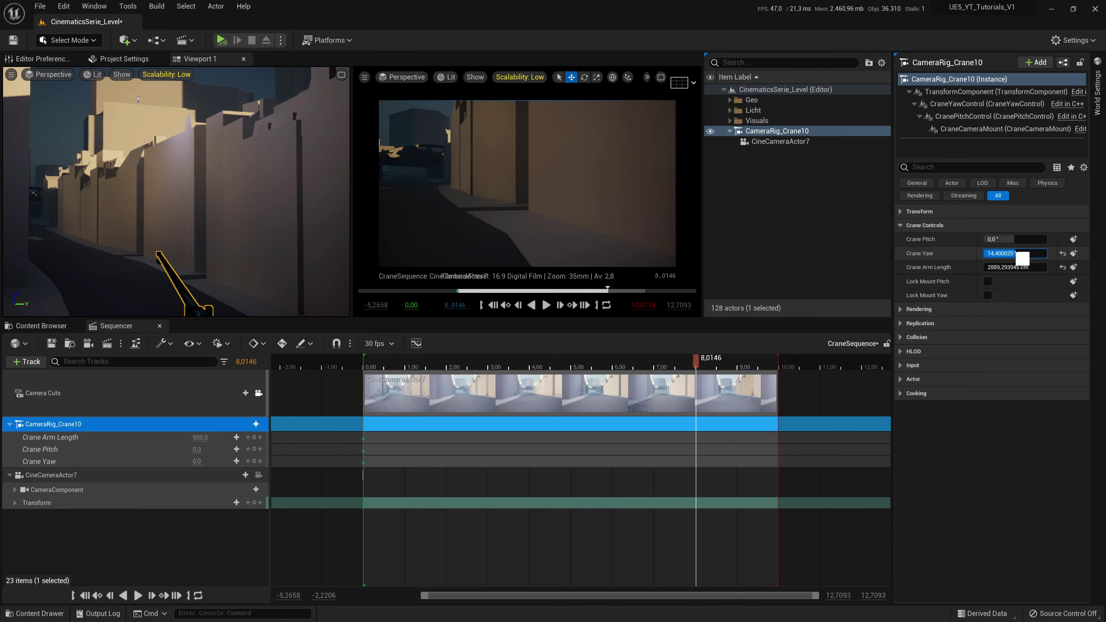
{"action": "left_click_drag", "start_coordinate": [1017, 239], "coordinate": [1021, 244]}
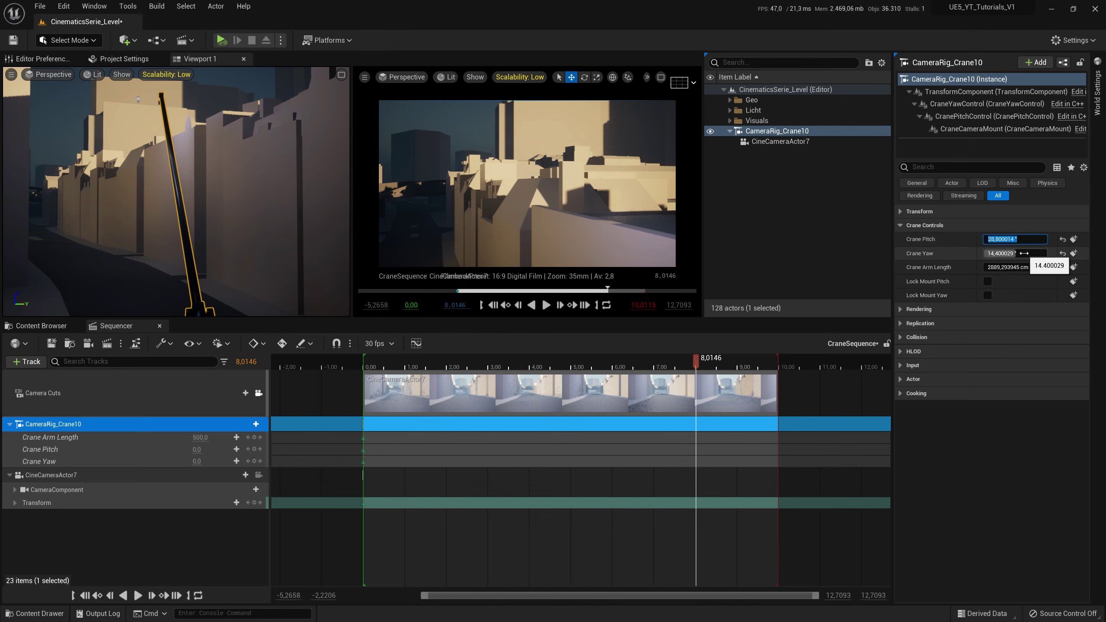
{"action": "type", "text": "30"}
{"action": "key", "text": "Return"}
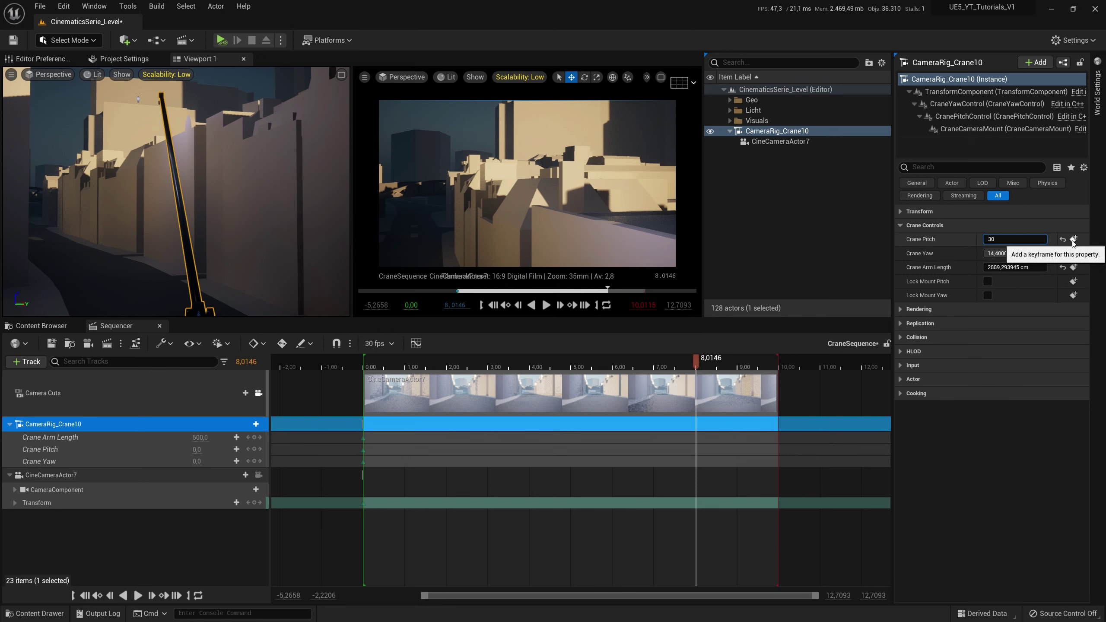
{"action": "left_click", "coordinate": [1074, 238]}
{"action": "left_click", "coordinate": [1074, 253]}
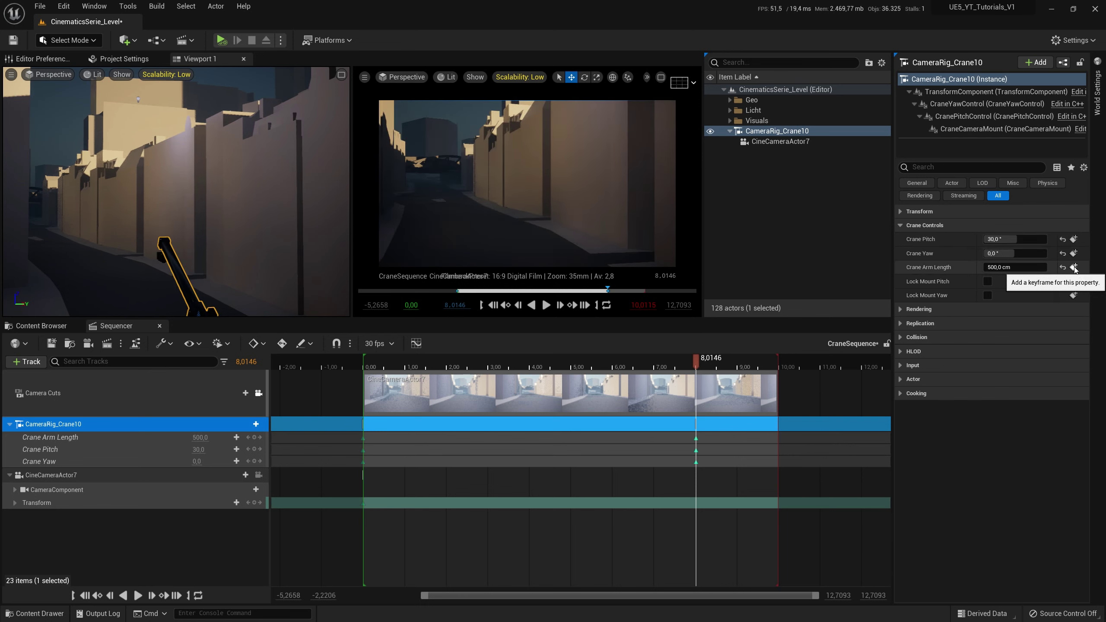
{"action": "left_click", "coordinate": [1074, 266]}
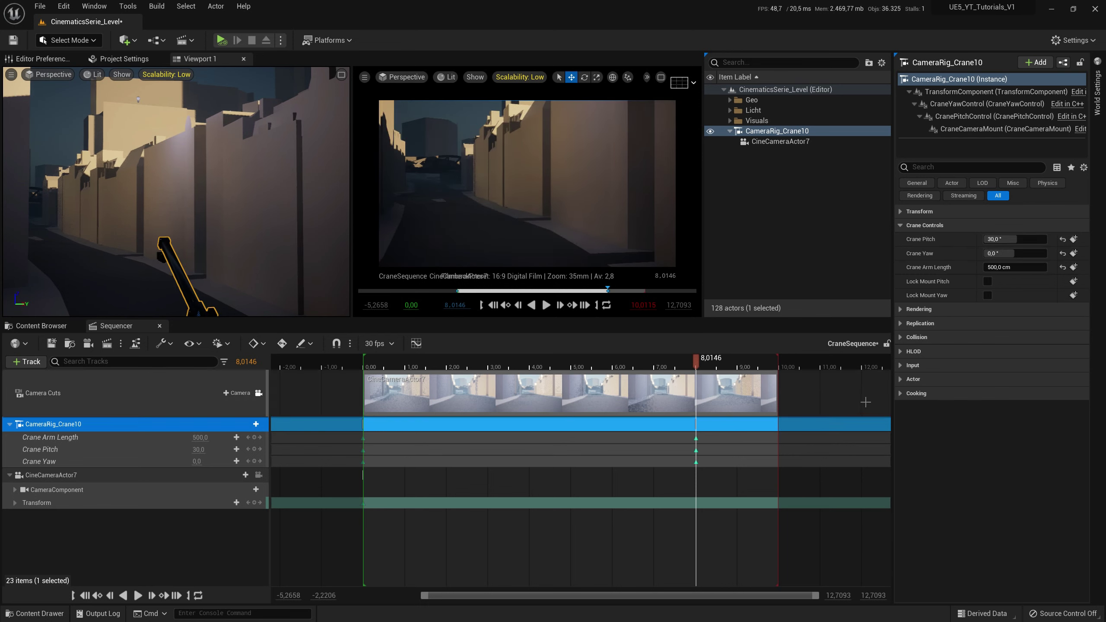
- Set Crane Yaw to 12° and lengthen the crane arm
{"action": "left_click_drag", "start_coordinate": [1014, 267], "coordinate": [1061, 278]}
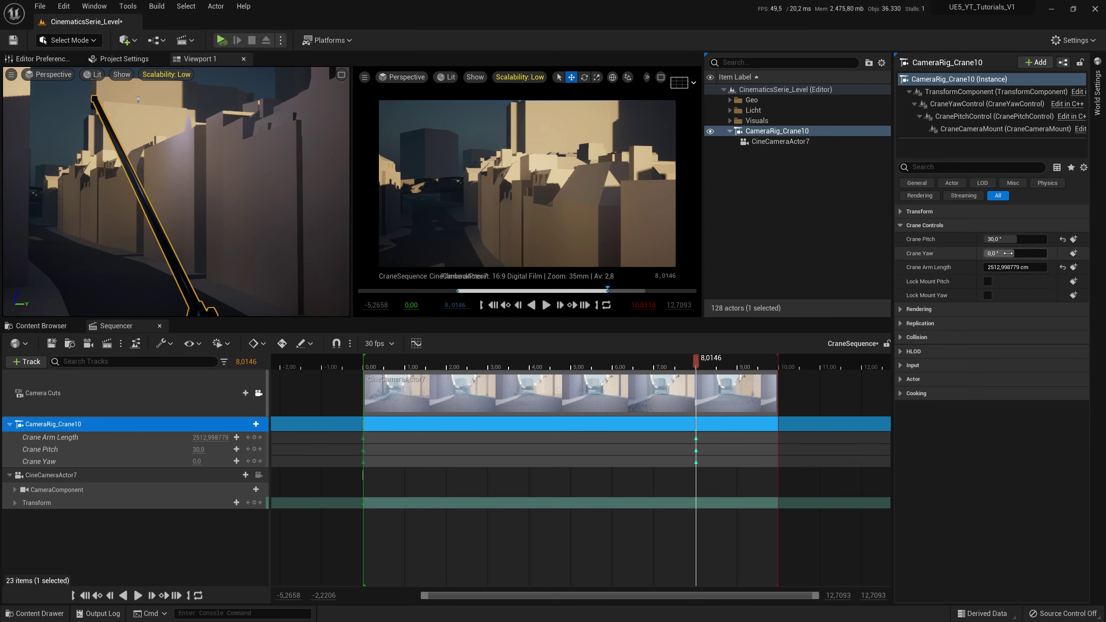
{"action": "left_click_drag", "start_coordinate": [1008, 253], "coordinate": [1010, 257]}
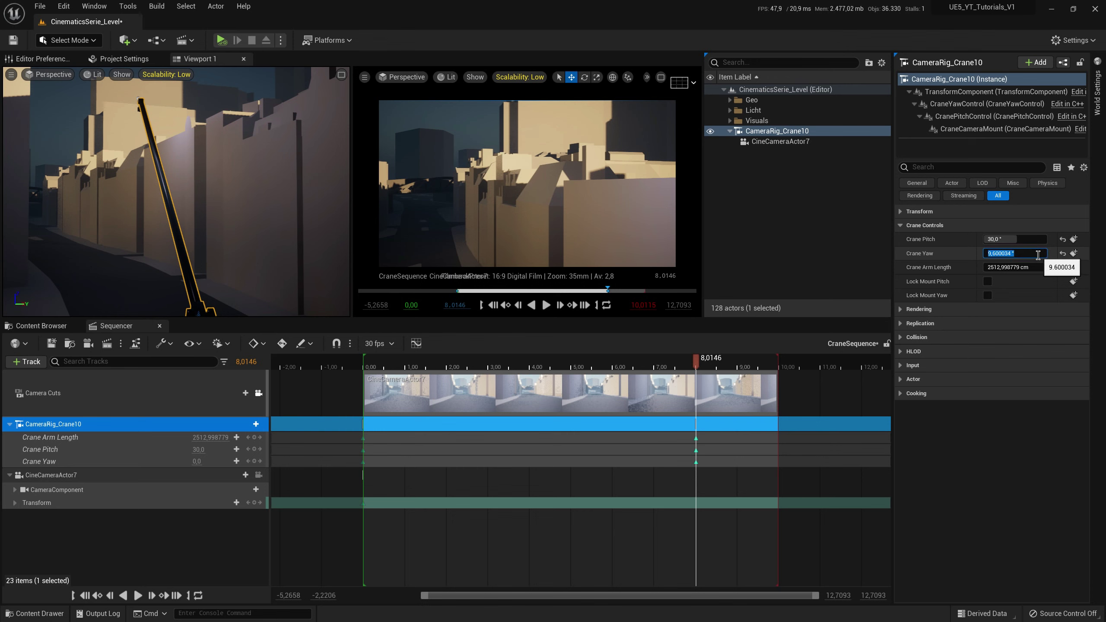
{"action": "type", "text": "12"}
{"action": "key", "text": "Return"}
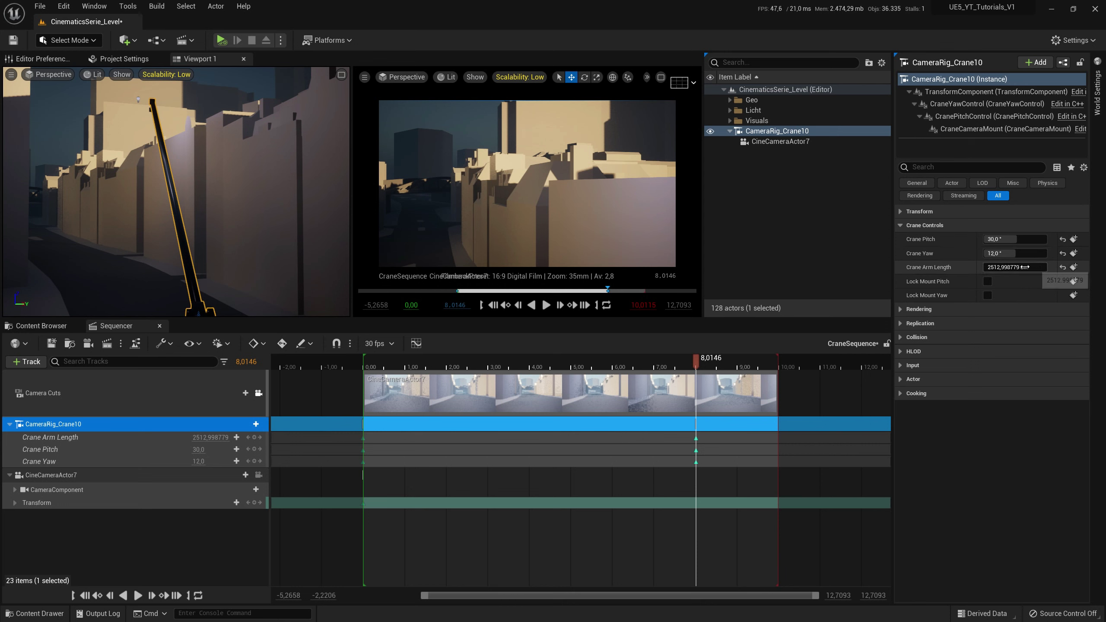
{"action": "mouse_move", "coordinate": [1027, 267]}
{"action": "left_mouse_down"}
{"action": "mouse_move", "coordinate": [1062, 266]}
{"action": "mouse_move", "coordinate": [1031, 267]}
{"action": "left_mouse_up"}
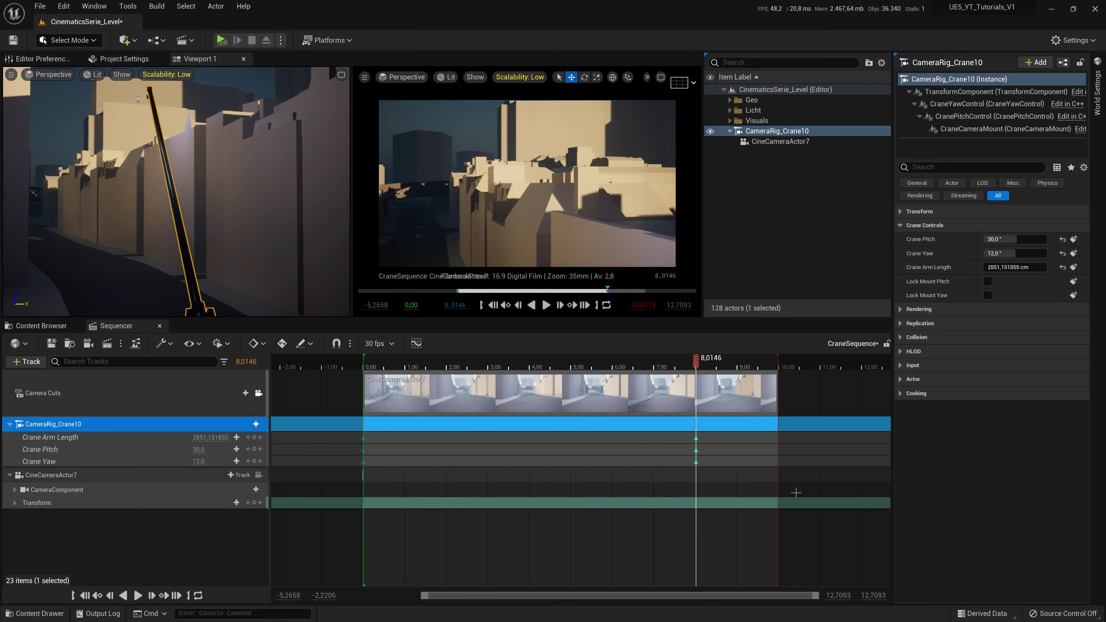
- Expand the camera's Transform rotation and key its yaw at about 44° at 8 seconds
{"action": "left_click", "coordinate": [15, 504]}
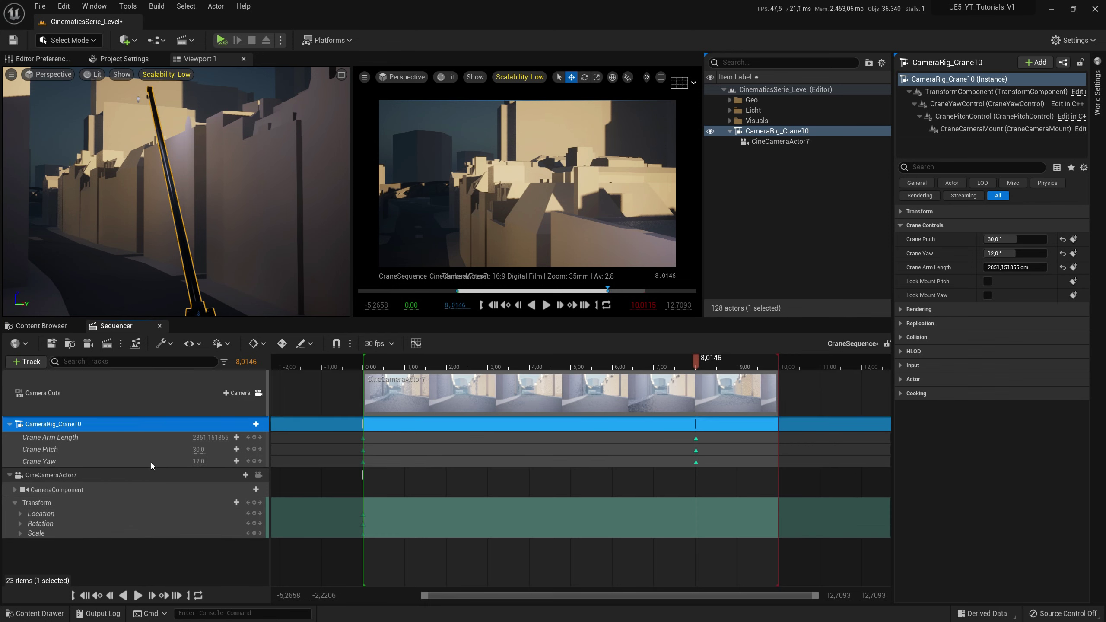
{"action": "left_click", "coordinate": [20, 524]}
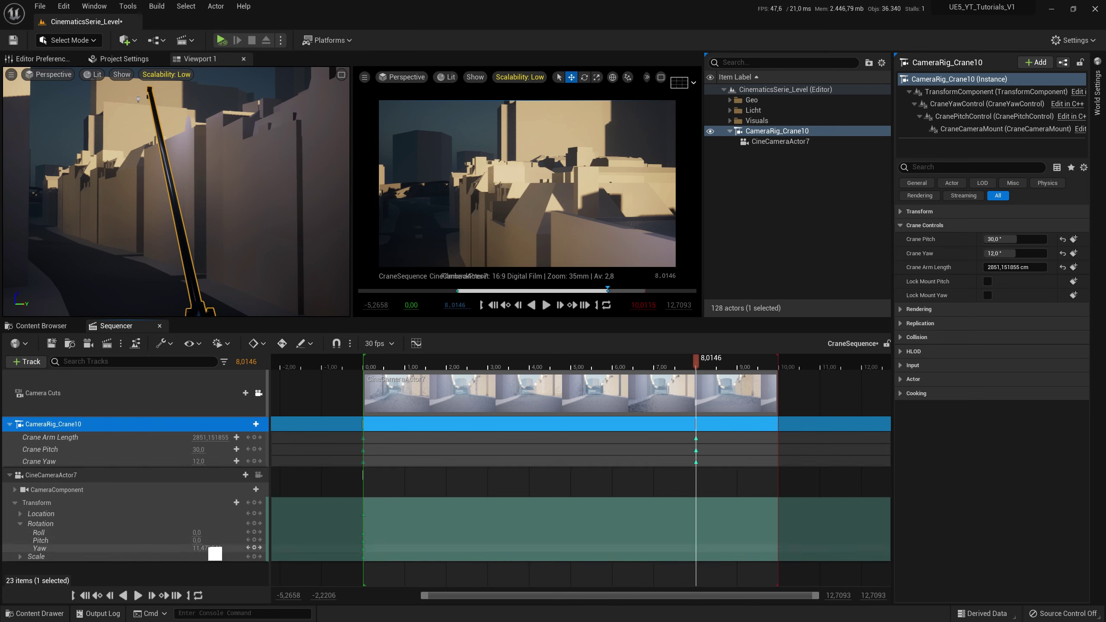
{"action": "left_click_drag", "start_coordinate": [215, 554], "coordinate": [255, 551]}
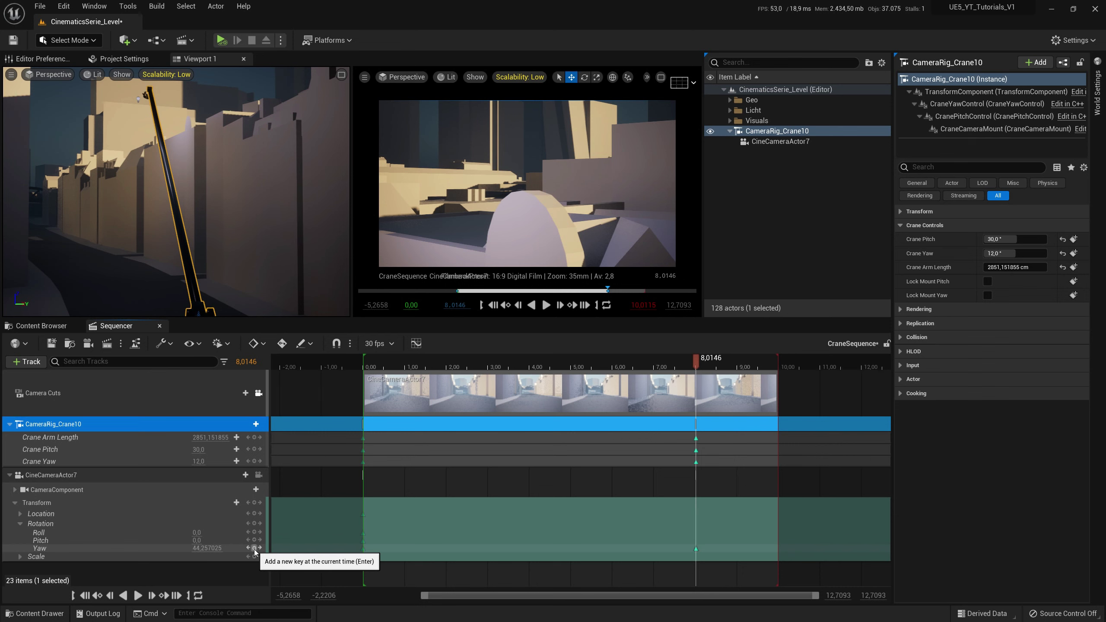
{"action": "left_click", "coordinate": [255, 550]}
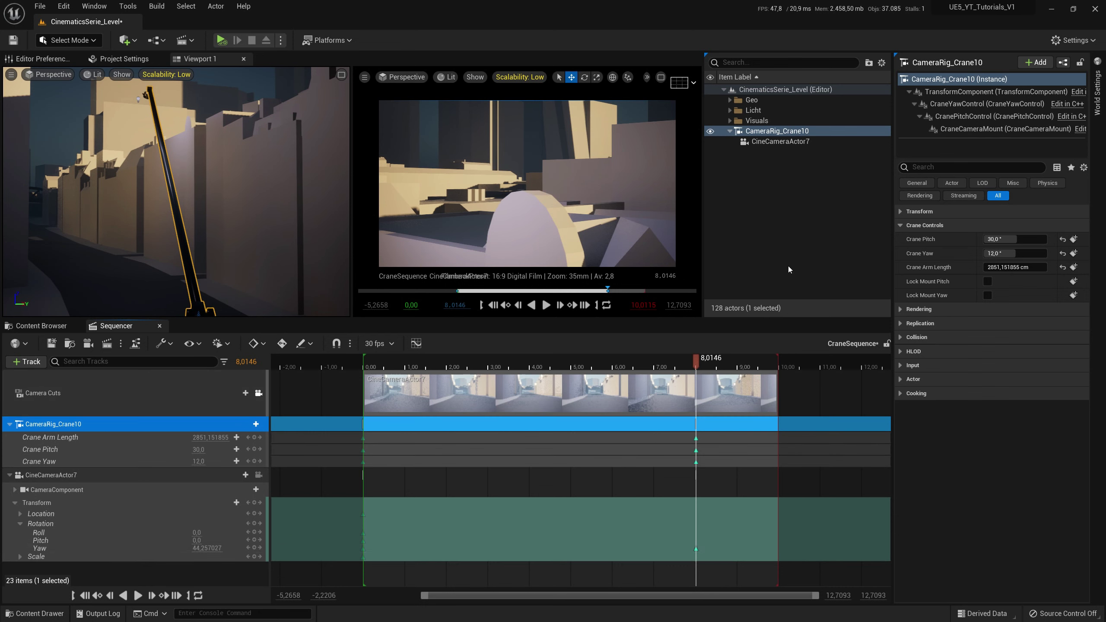
- Lengthen the crane arm to about 3719 cm and key Crane Arm Length
{"action": "left_click_drag", "start_coordinate": [1000, 273], "coordinate": [1008, 277]}
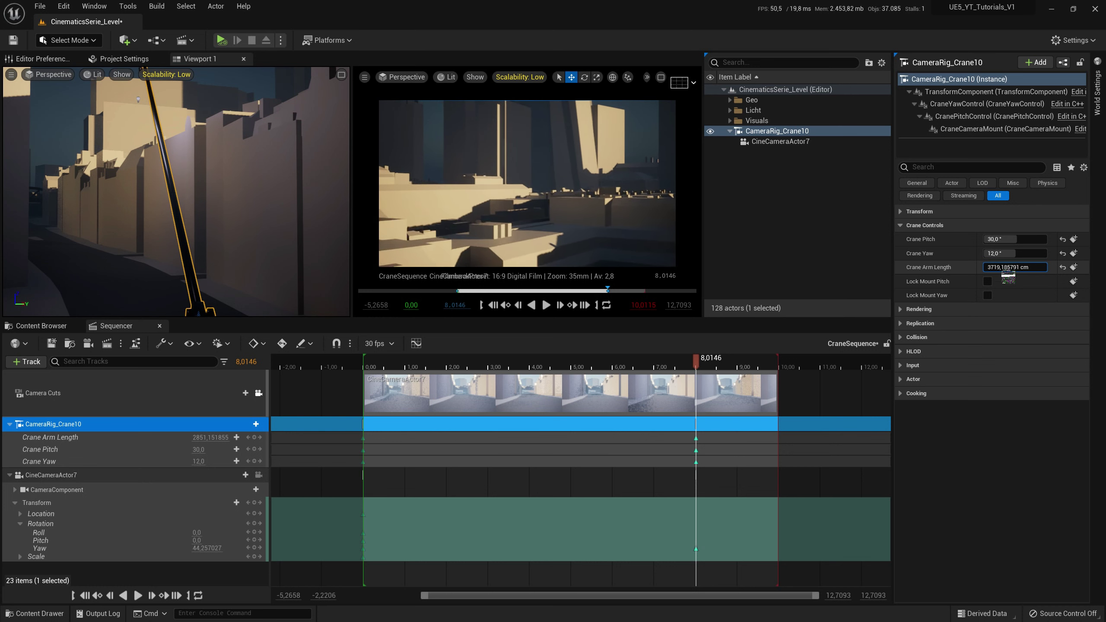
{"action": "left_click", "coordinate": [1073, 267]}
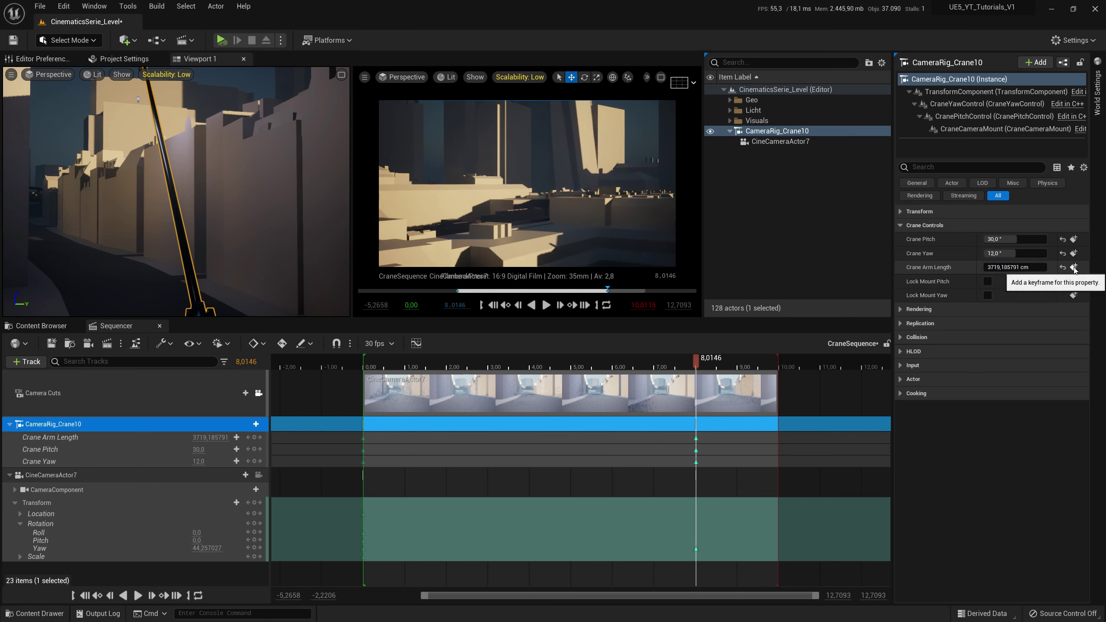
{"action": "left_click_drag", "start_coordinate": [696, 364], "coordinate": [686, 364]}
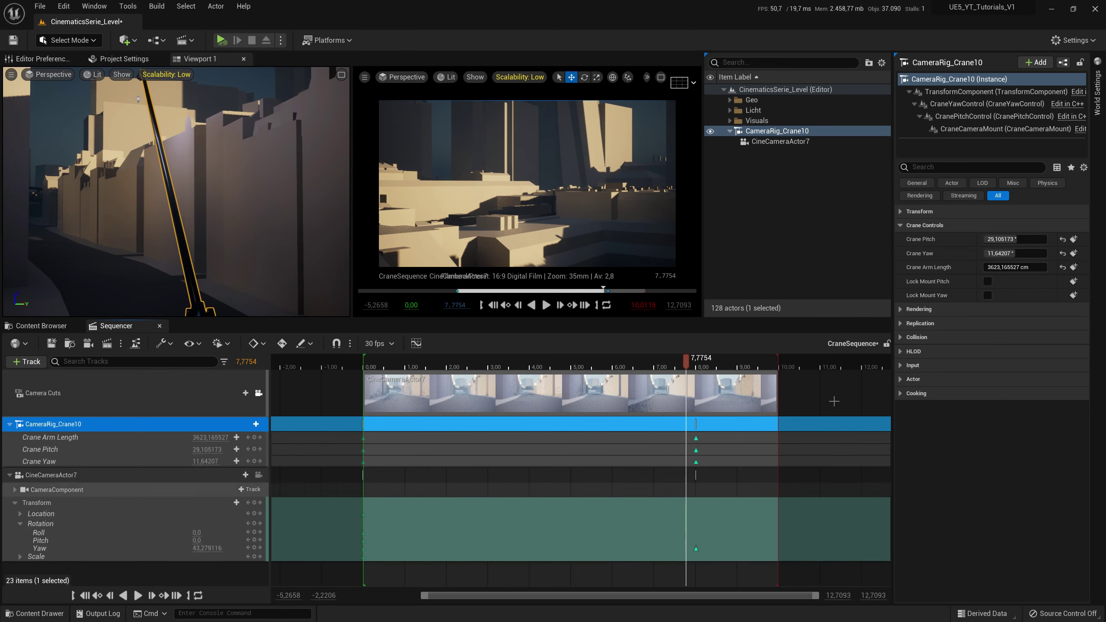
- Play the sequence to about 3.3 s, then move the first Crane Yaw key from 0 to about 3 s
{"action": "left_click", "coordinate": [354, 359]}
{"action": "key", "text": "space"}
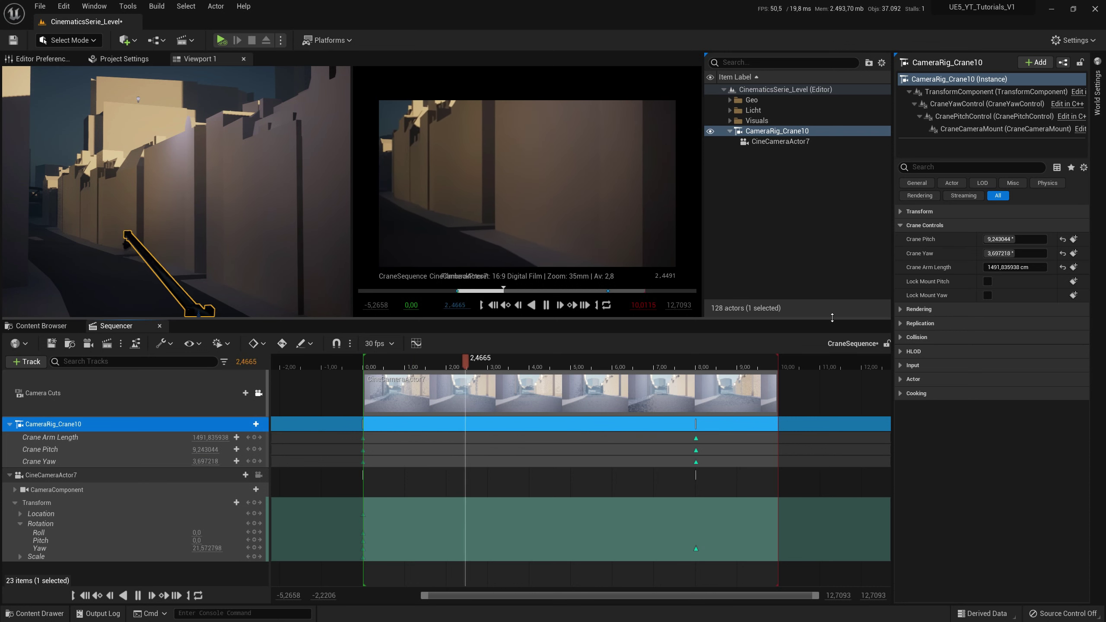
{"action": "key", "text": "space"}
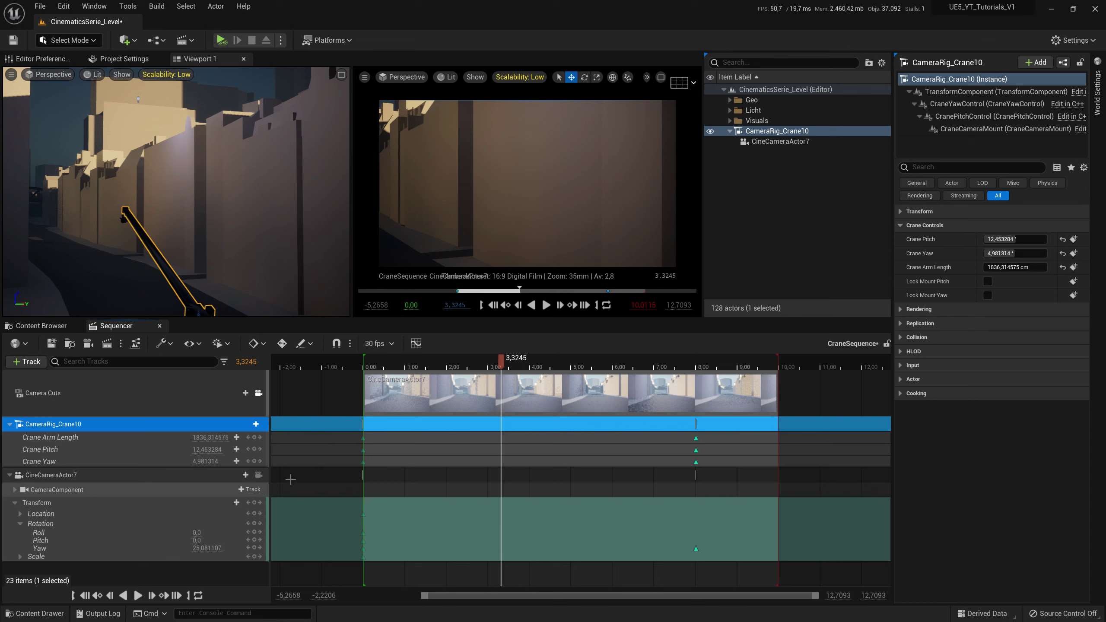
{"action": "left_click_drag", "start_coordinate": [1005, 253], "coordinate": [1006, 254]}
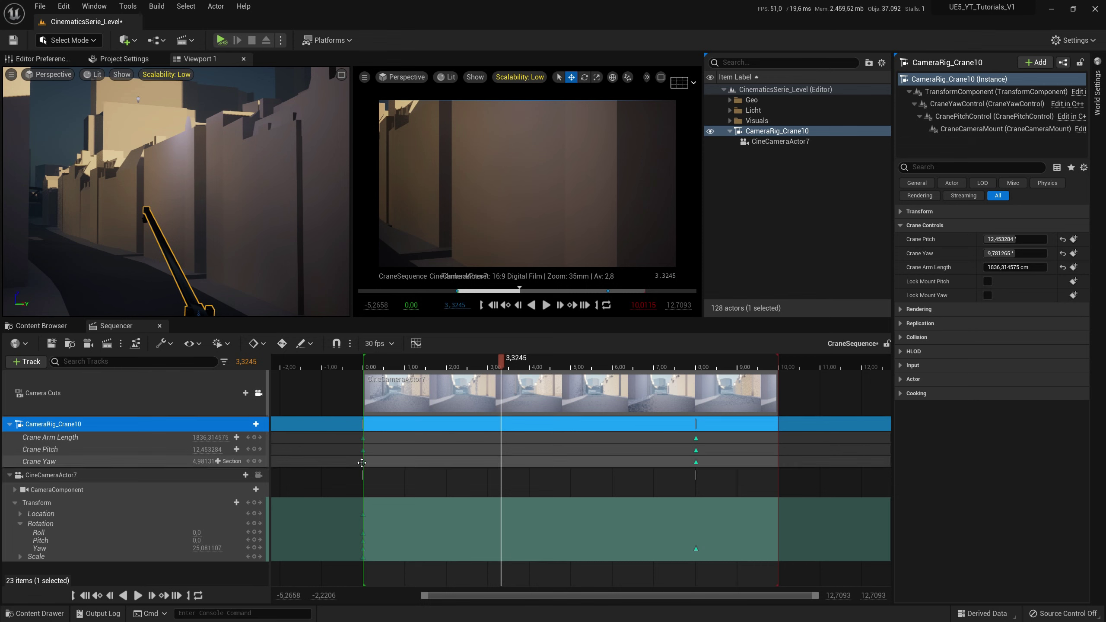
{"action": "mouse_move", "coordinate": [362, 462]}
{"action": "left_mouse_down"}
{"action": "mouse_move", "coordinate": [555, 462]}
{"action": "mouse_move", "coordinate": [405, 461]}
{"action": "mouse_move", "coordinate": [510, 458]}
{"action": "mouse_move", "coordinate": [486, 454]}
{"action": "left_mouse_up"}
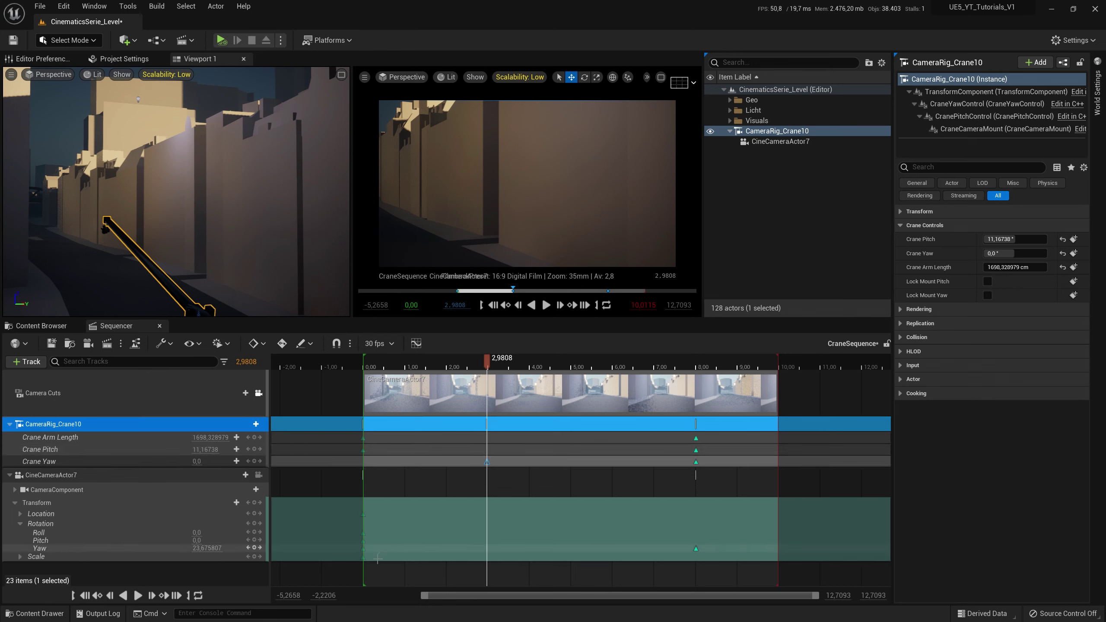
- Move the CineCameraActor7 Rotation Yaw key from 0 to about 4.01 s
{"action": "left_click", "coordinate": [364, 549]}
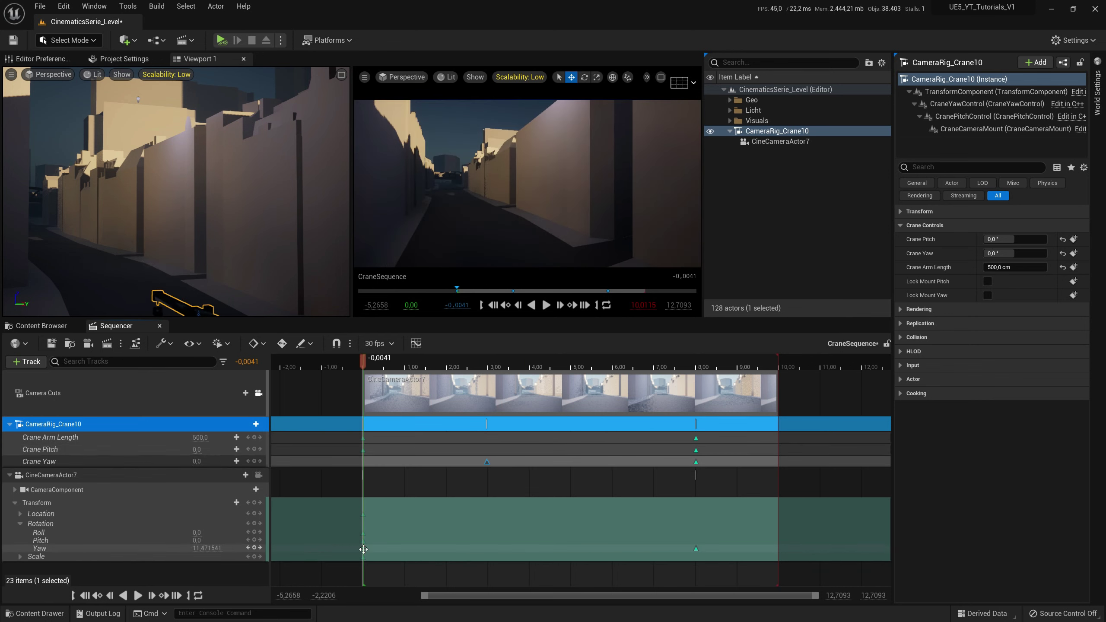
{"action": "mouse_move", "coordinate": [364, 549]}
{"action": "left_mouse_down"}
{"action": "mouse_move", "coordinate": [547, 546]}
{"action": "mouse_move", "coordinate": [488, 546]}
{"action": "left_mouse_up"}
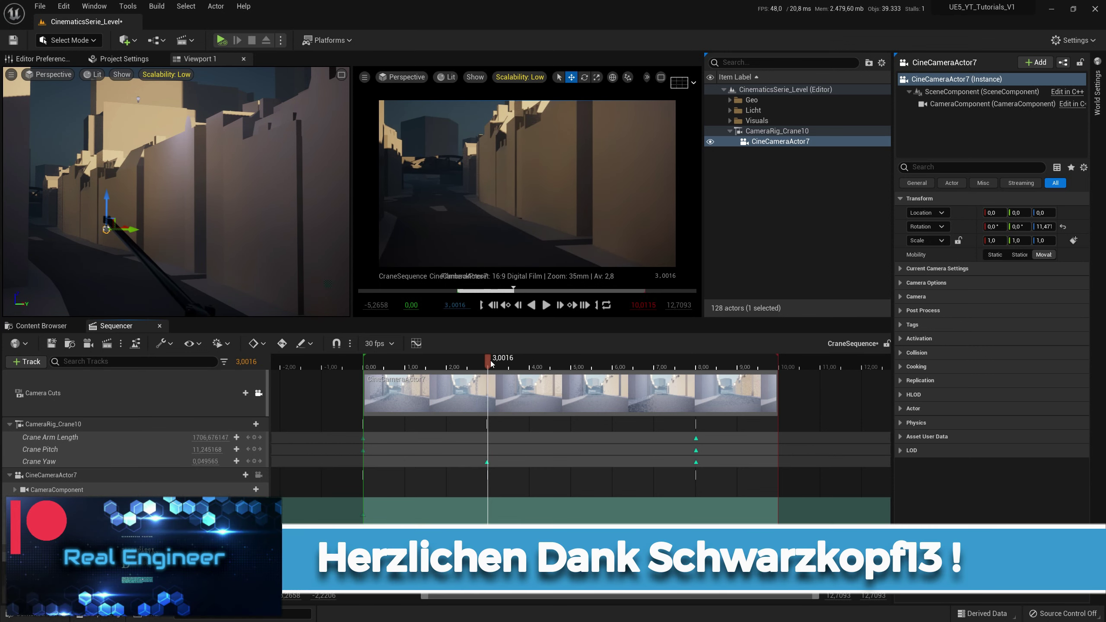
{"action": "mouse_move", "coordinate": [415, 371]}
{"action": "left_mouse_down"}
{"action": "mouse_move", "coordinate": [389, 371]}
{"action": "mouse_move", "coordinate": [423, 379]}
{"action": "left_mouse_up"}
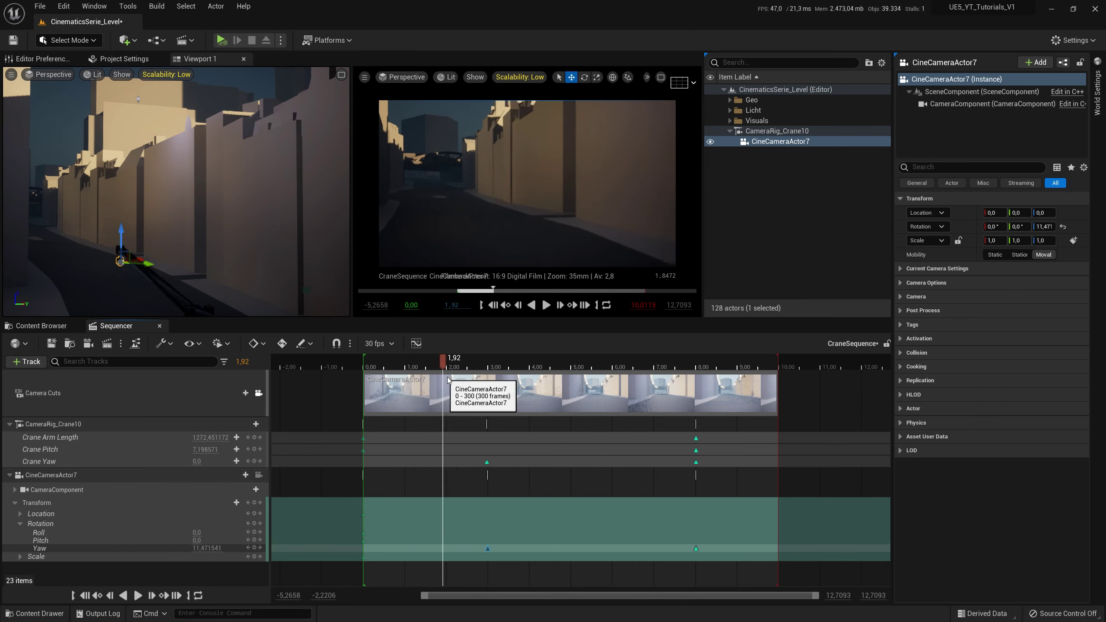
{"action": "mouse_move", "coordinate": [497, 383]}
{"action": "left_mouse_down"}
{"action": "mouse_move", "coordinate": [595, 385]}
{"action": "mouse_move", "coordinate": [496, 382]}
{"action": "left_mouse_up"}
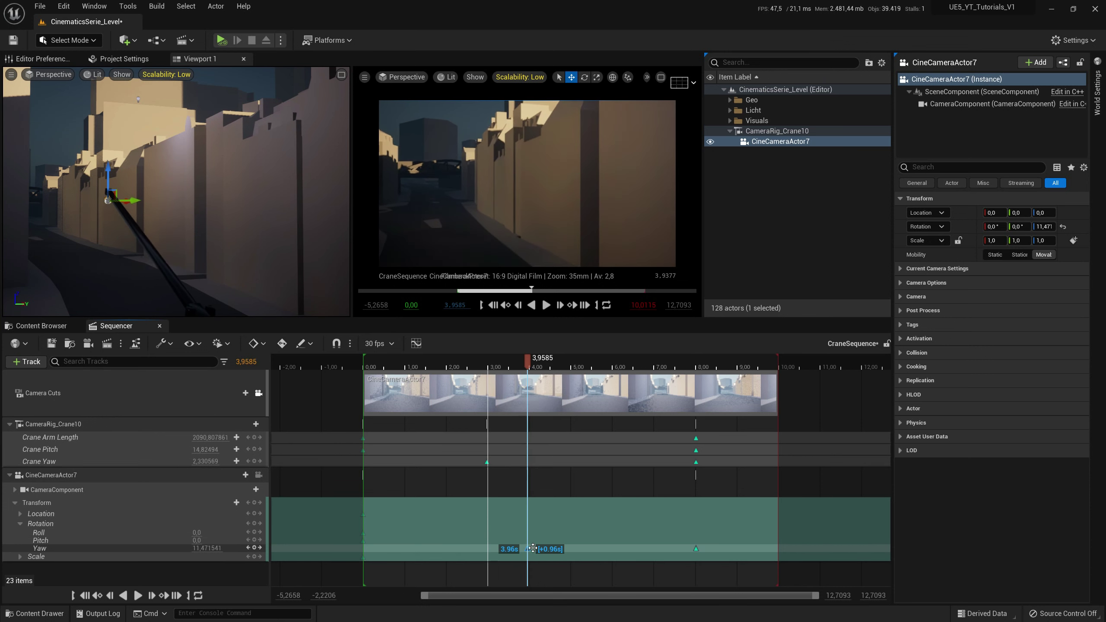
{"action": "left_click_drag", "start_coordinate": [529, 528], "coordinate": [530, 528]}
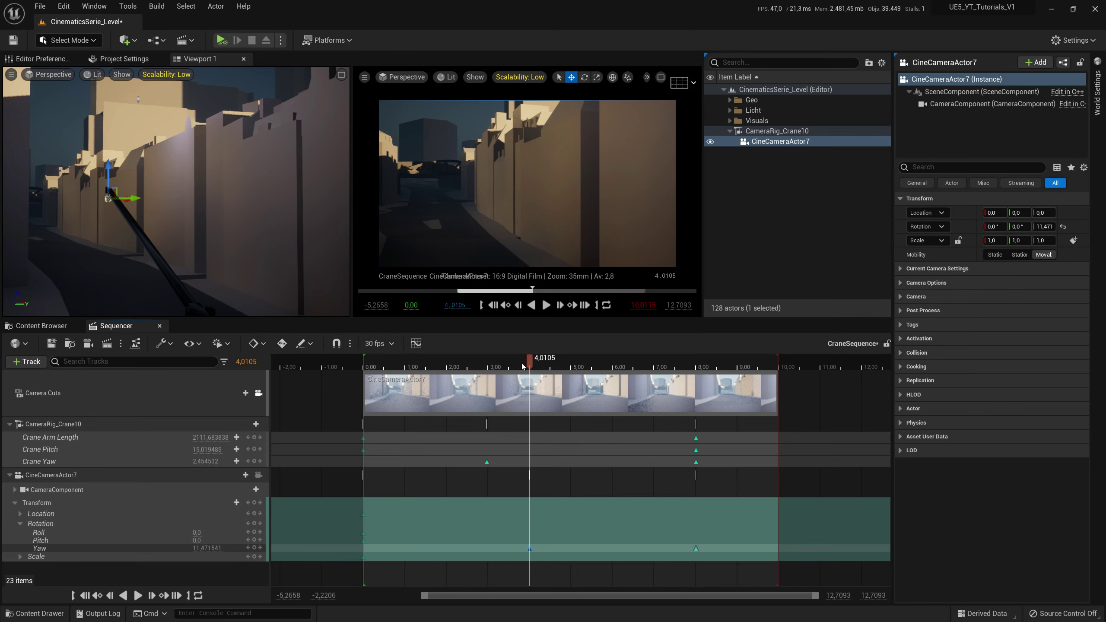
- Scrub back to about 4.3 s and play the shot to check the delayed camera pan
{"action": "mouse_move", "coordinate": [529, 366]}
{"action": "left_mouse_down"}
{"action": "mouse_move", "coordinate": [420, 361]}
{"action": "mouse_move", "coordinate": [622, 385]}
{"action": "left_mouse_up"}
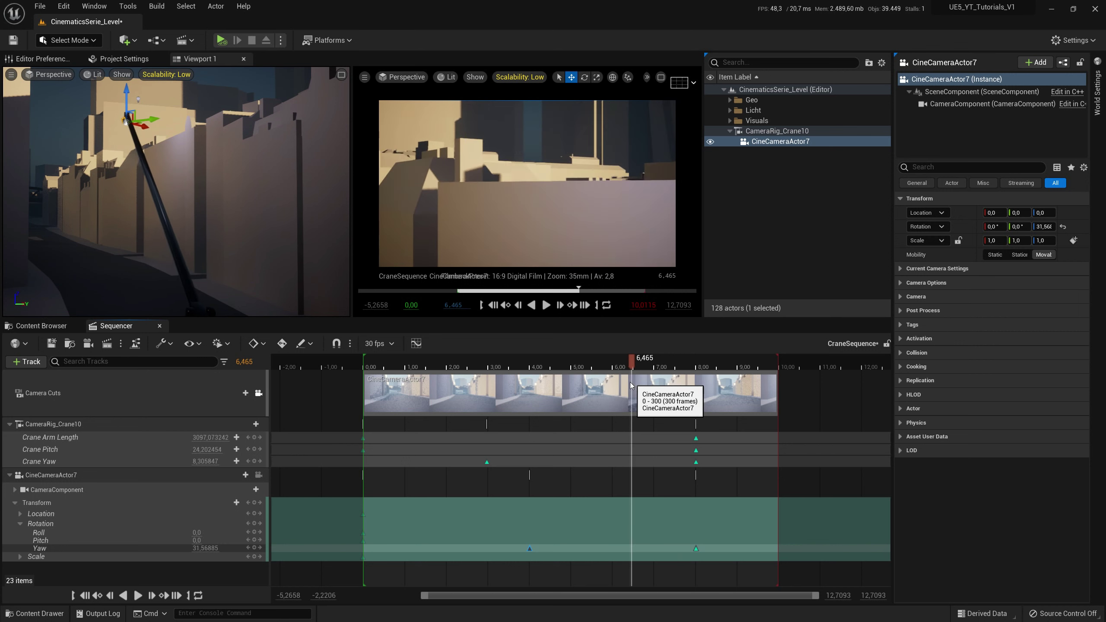
{"action": "left_click_drag", "start_coordinate": [622, 384], "coordinate": [540, 384]}
{"action": "left_click", "coordinate": [547, 305]}
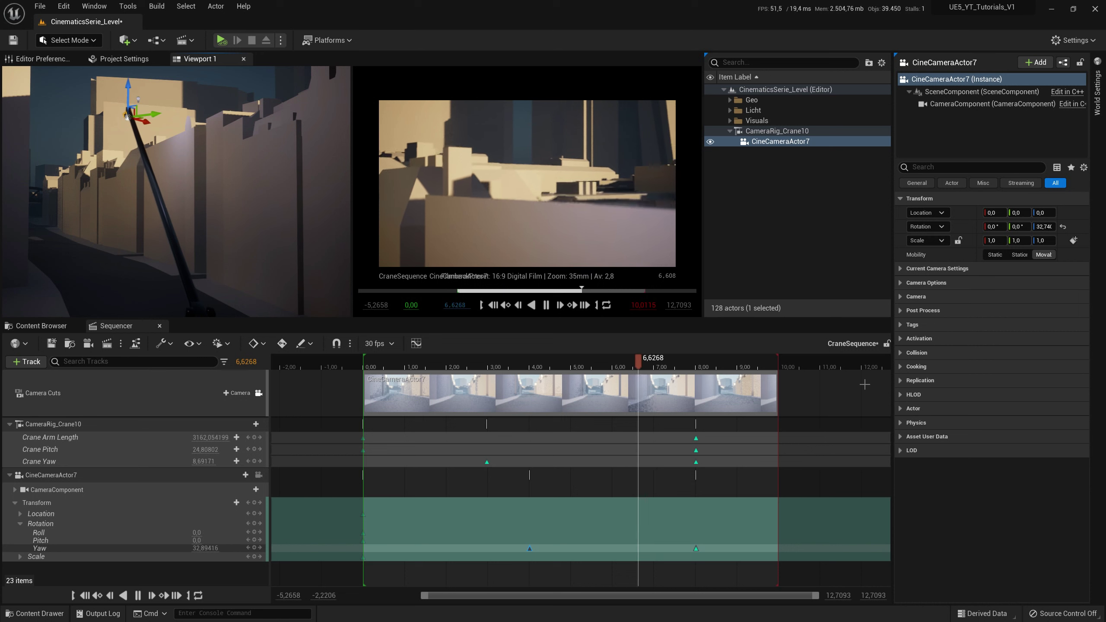
{"action": "key", "text": "space"}
- Set the camera Yaw key at 4 s and the Crane Yaw key near 3 s to Cubic (Auto)
{"action": "left_click", "coordinate": [528, 549]}
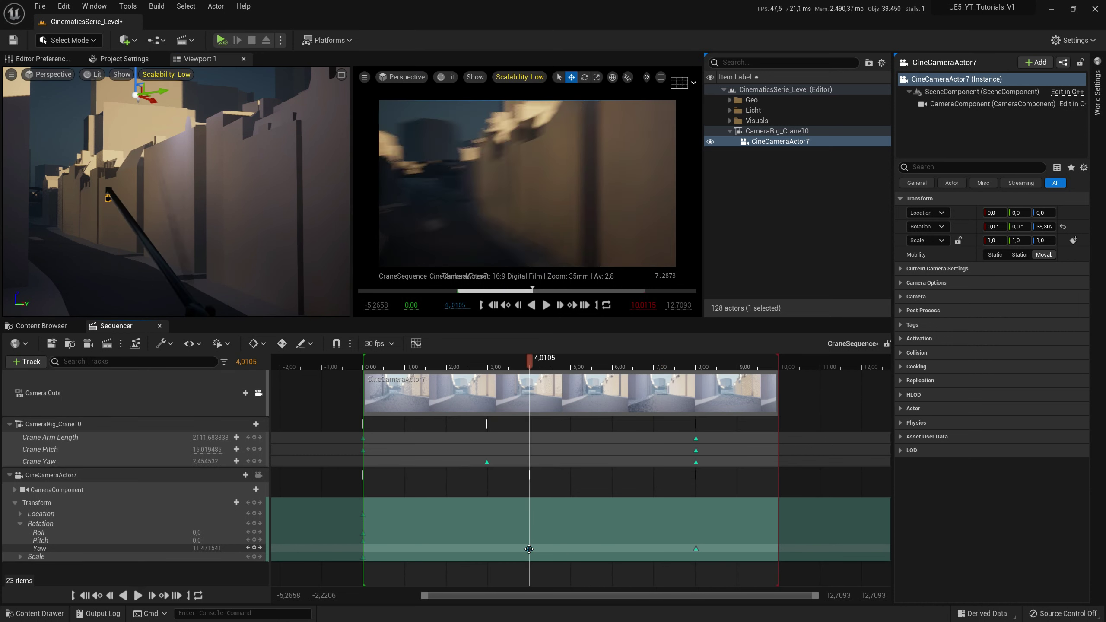
{"action": "right_click", "coordinate": [528, 549]}
{"action": "left_click", "coordinate": [583, 436]}
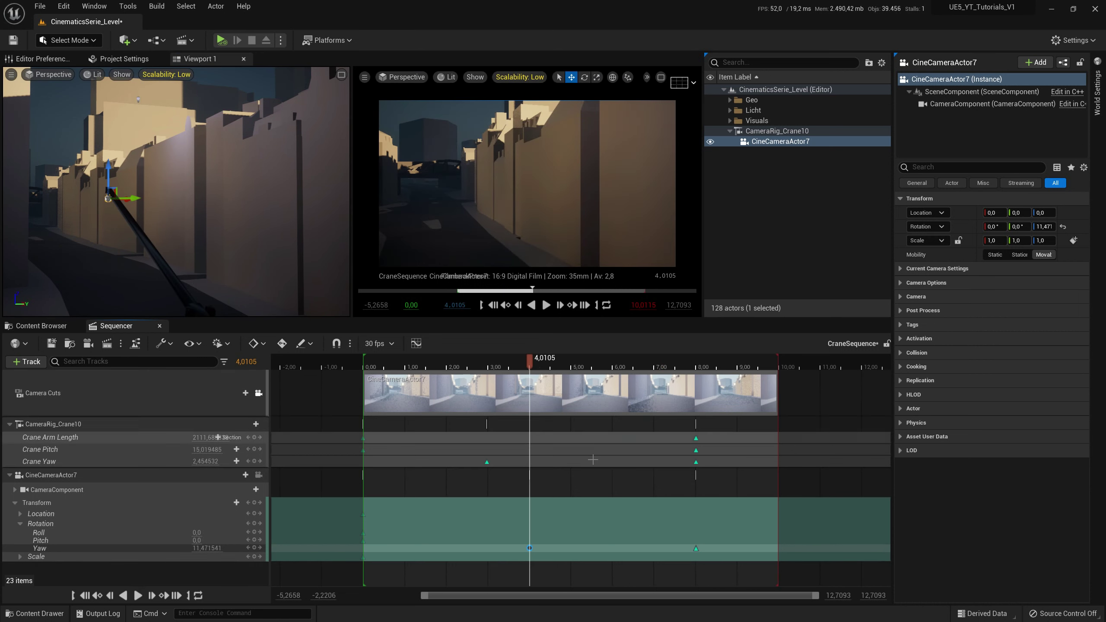
{"action": "left_click", "coordinate": [486, 462]}
{"action": "right_click", "coordinate": [486, 462]}
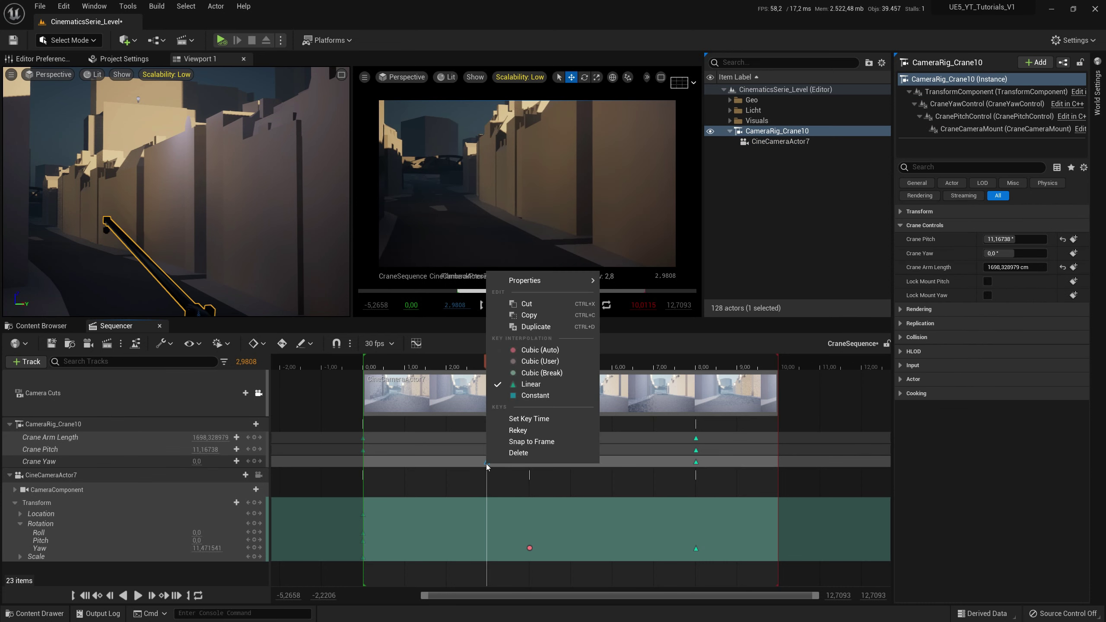
{"action": "left_click", "coordinate": [531, 383]}
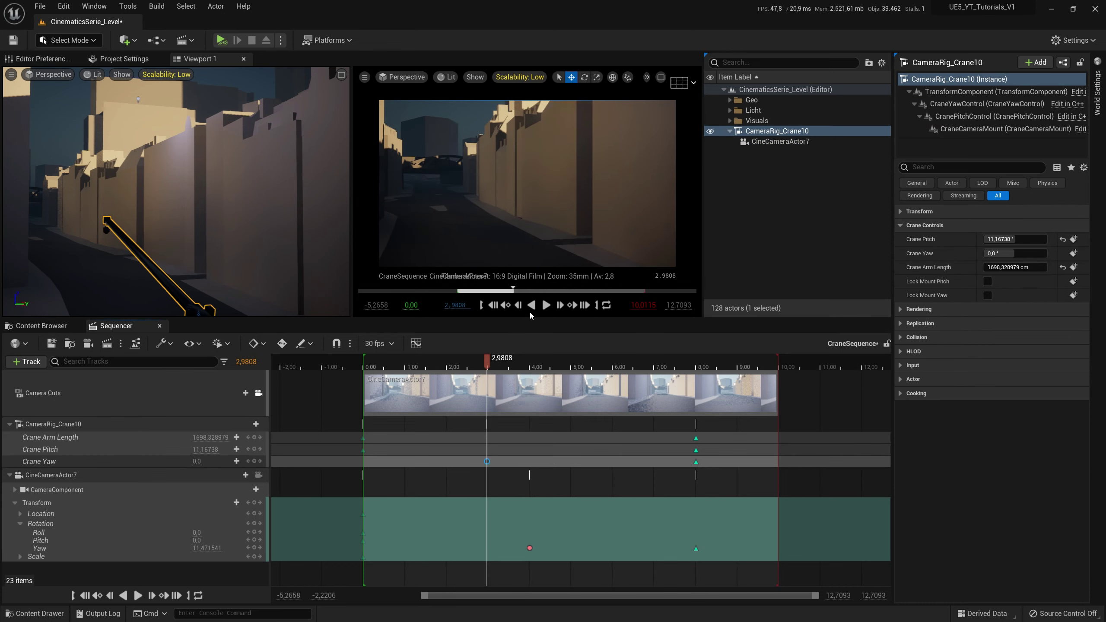
- Play the shot from the start with the camera preview maximized
{"action": "left_click", "coordinate": [504, 306]}
{"action": "left_click", "coordinate": [547, 306]}
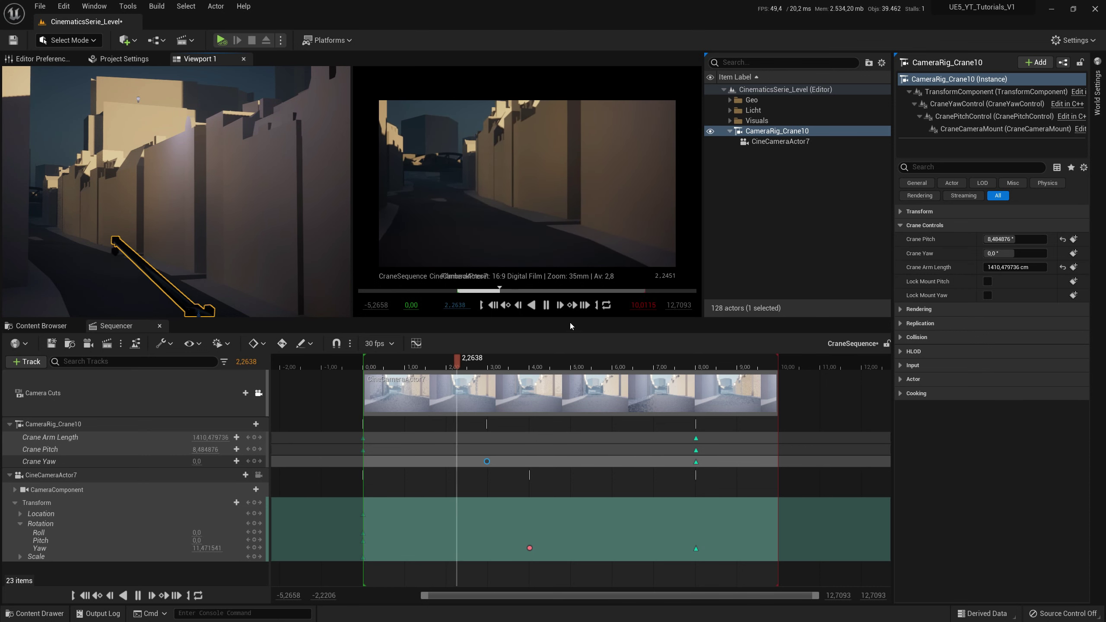
{"action": "left_click", "coordinate": [556, 306]}
{"action": "left_click", "coordinate": [660, 77]}
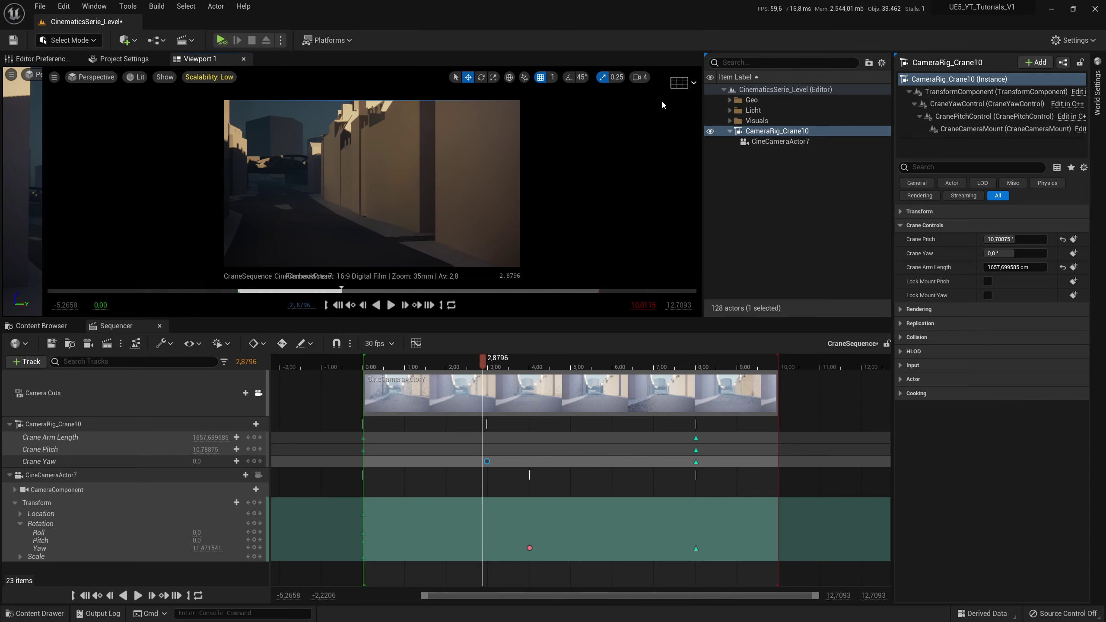
{"action": "left_click", "coordinate": [371, 305]}
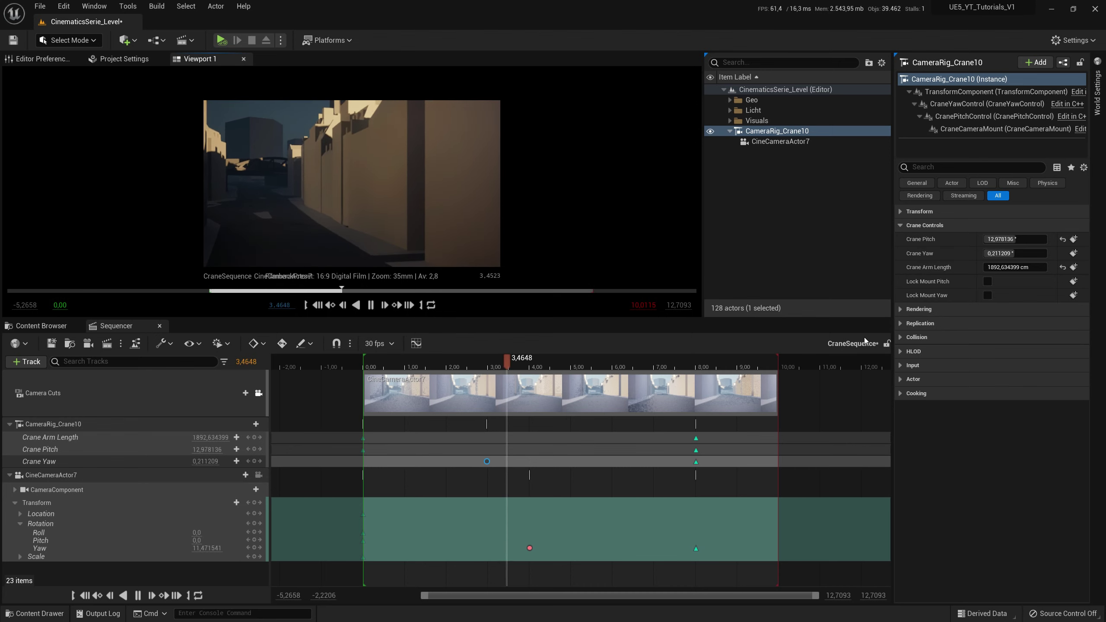
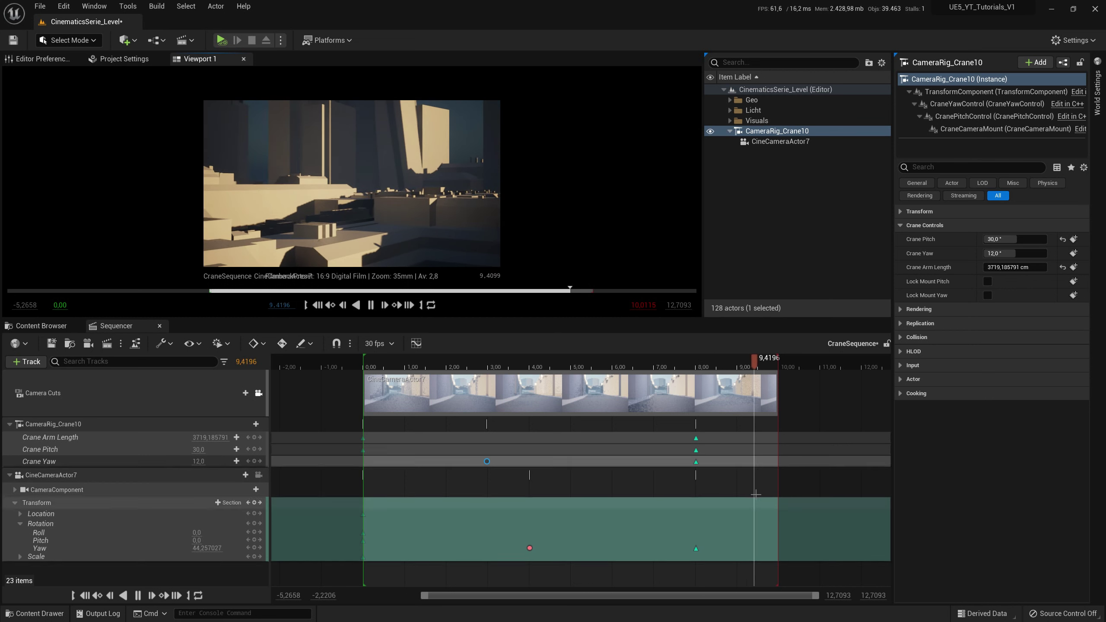
- Set the Crane Yaw and camera Yaw keys at 8,00 to Cubic (Auto) interpolation, then replay the shot
{"action": "key", "text": "space"}
{"action": "right_click", "coordinate": [696, 461]}
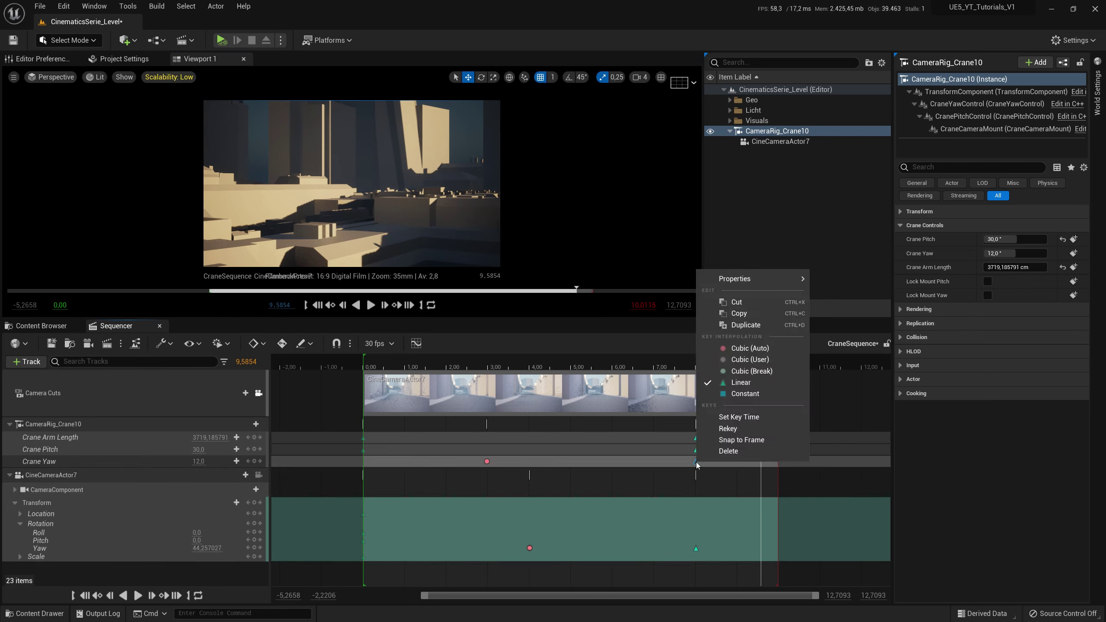
{"action": "left_click", "coordinate": [732, 349]}
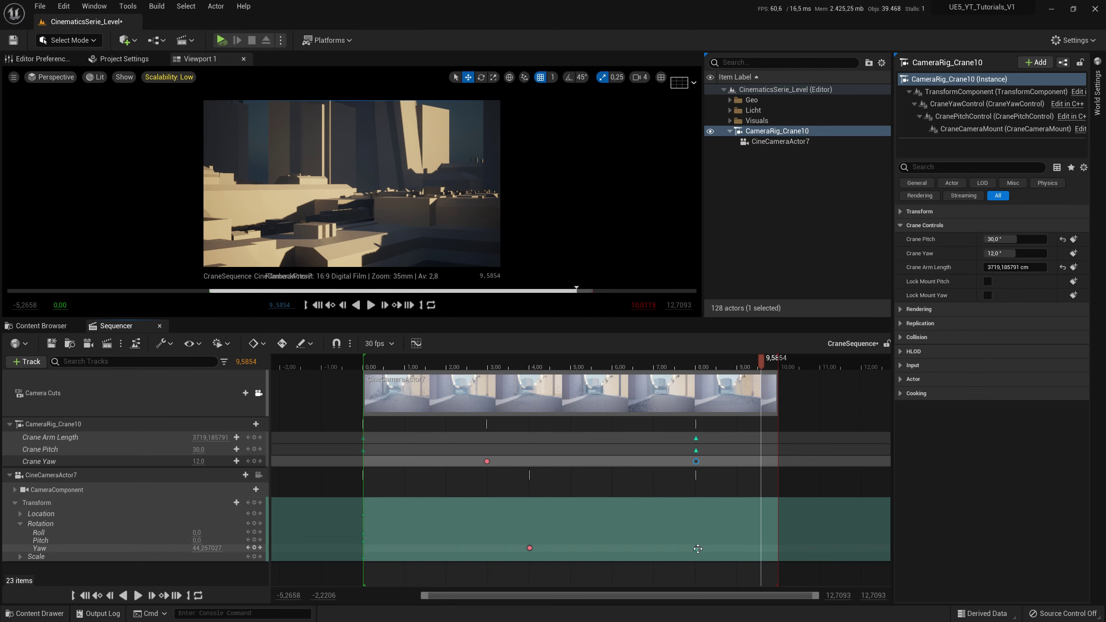
{"action": "right_click", "coordinate": [698, 549]}
{"action": "left_click", "coordinate": [730, 435]}
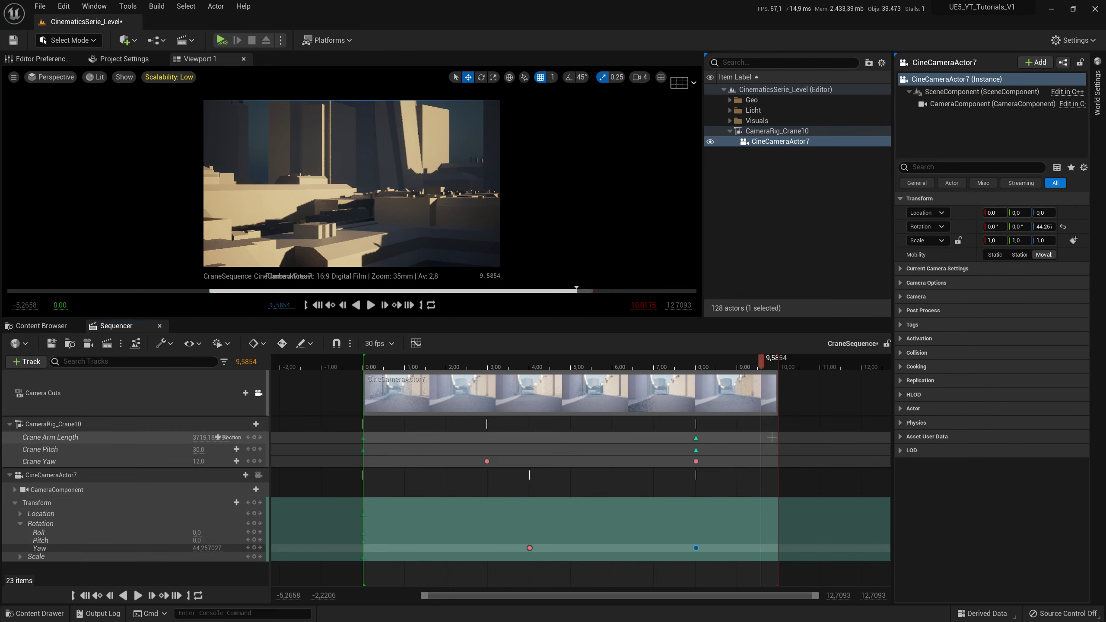
{"action": "left_click", "coordinate": [370, 305]}
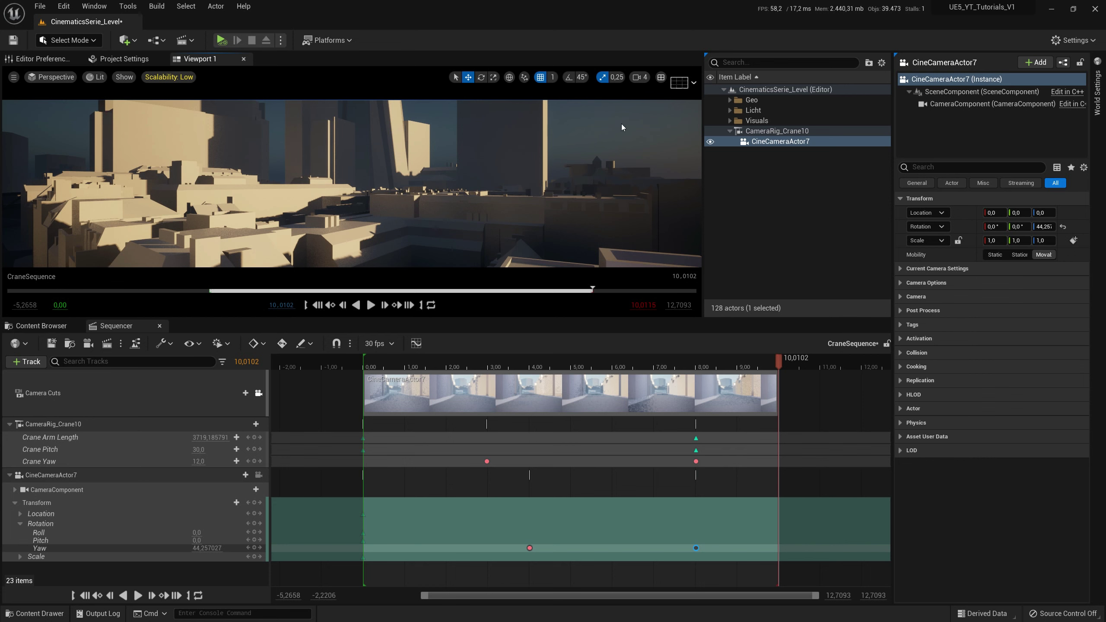
- Change CraneSequence's display rate from 30 fps to 24 fps (film)
{"action": "left_click", "coordinate": [255, 395]}
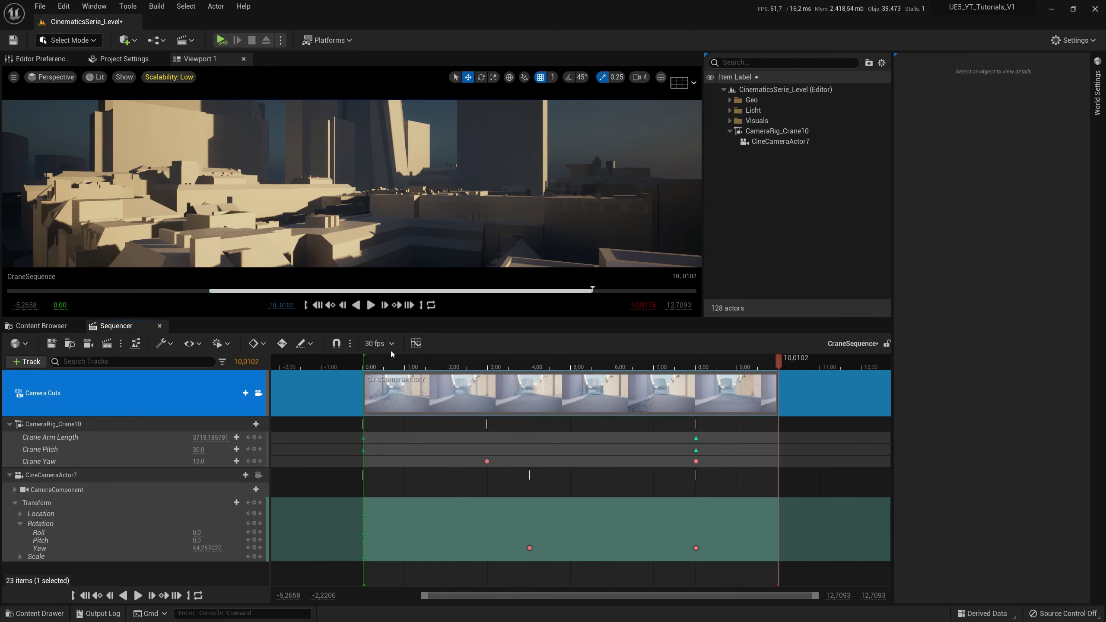
{"action": "left_click", "coordinate": [379, 343]}
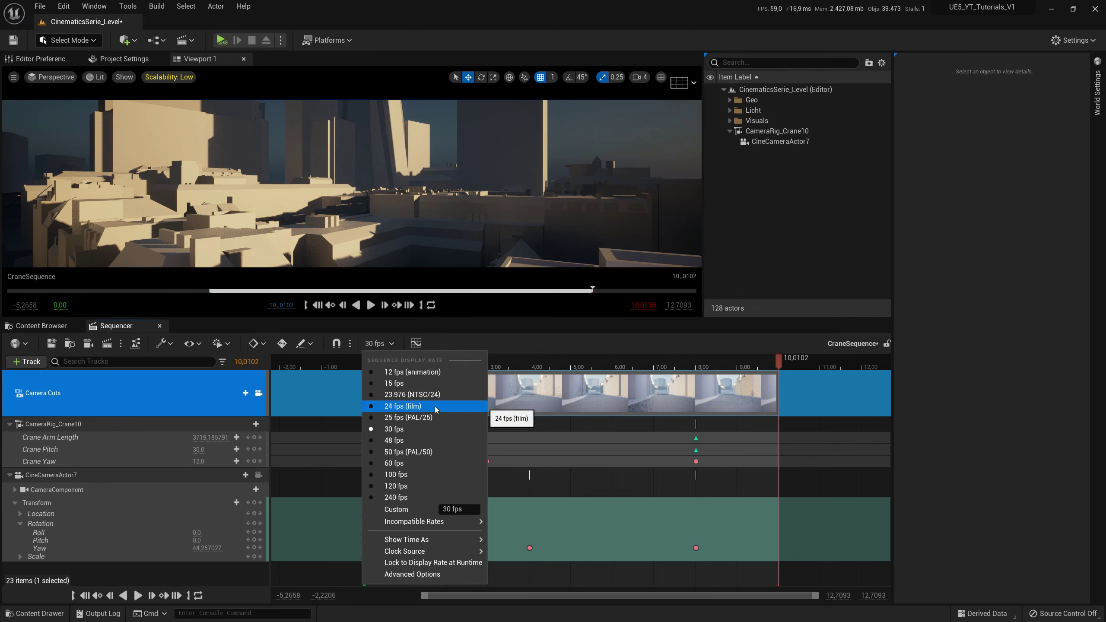
{"action": "left_click", "coordinate": [435, 406]}
{"action": "left_click", "coordinate": [379, 344]}
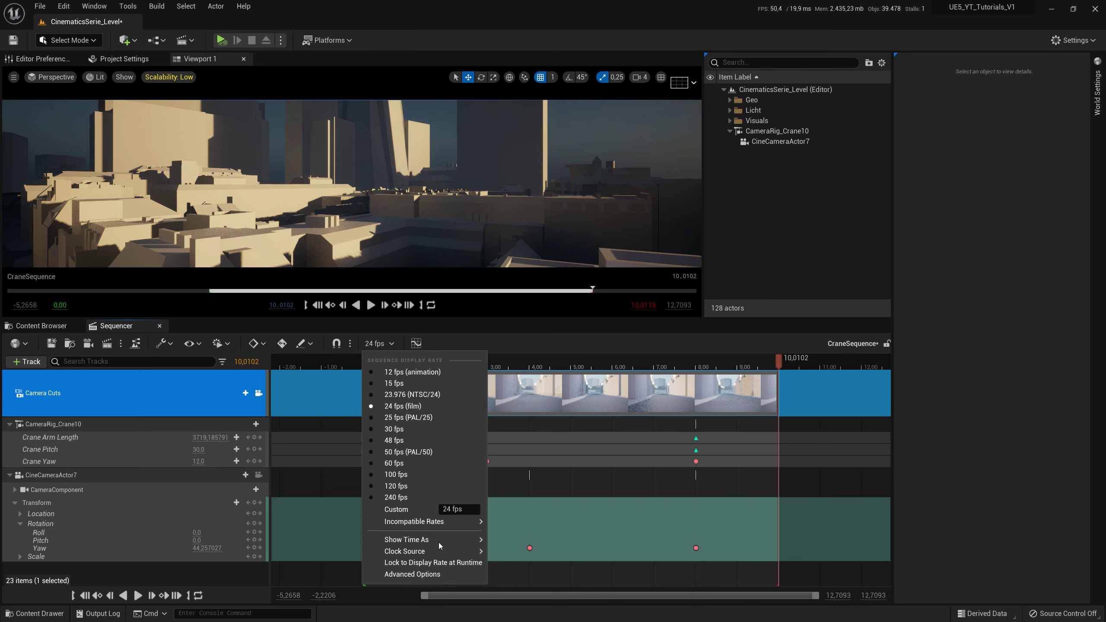
{"action": "left_click", "coordinate": [554, 343]}
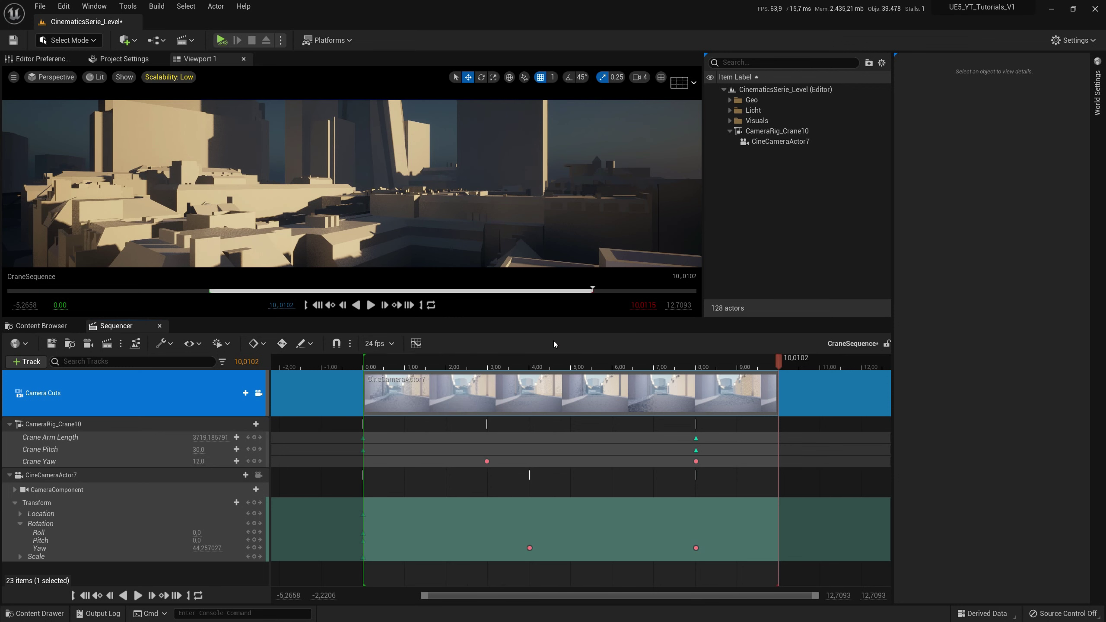
- Restore the split viewport layout and play the crane shot while looking around the street
{"action": "left_click", "coordinate": [659, 79]}
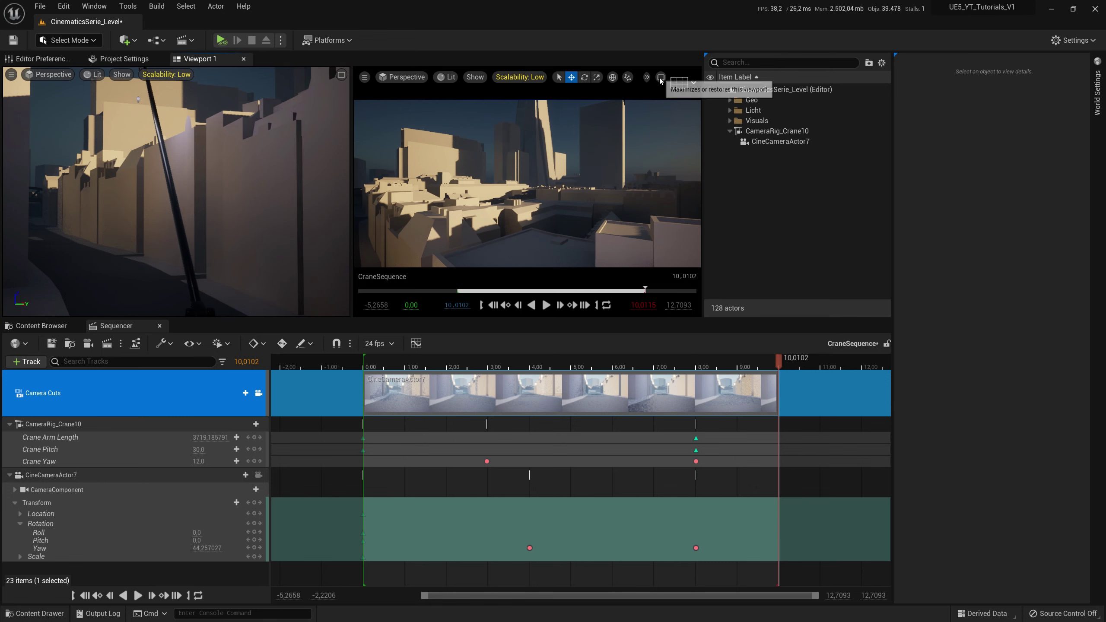
{"action": "mouse_move", "coordinate": [277, 199]}
{"action": "right_mouse_down"}
{"action": "mouse_move", "coordinate": [270, 184]}
{"action": "mouse_move", "coordinate": [197, 252]}
{"action": "right_mouse_up"}
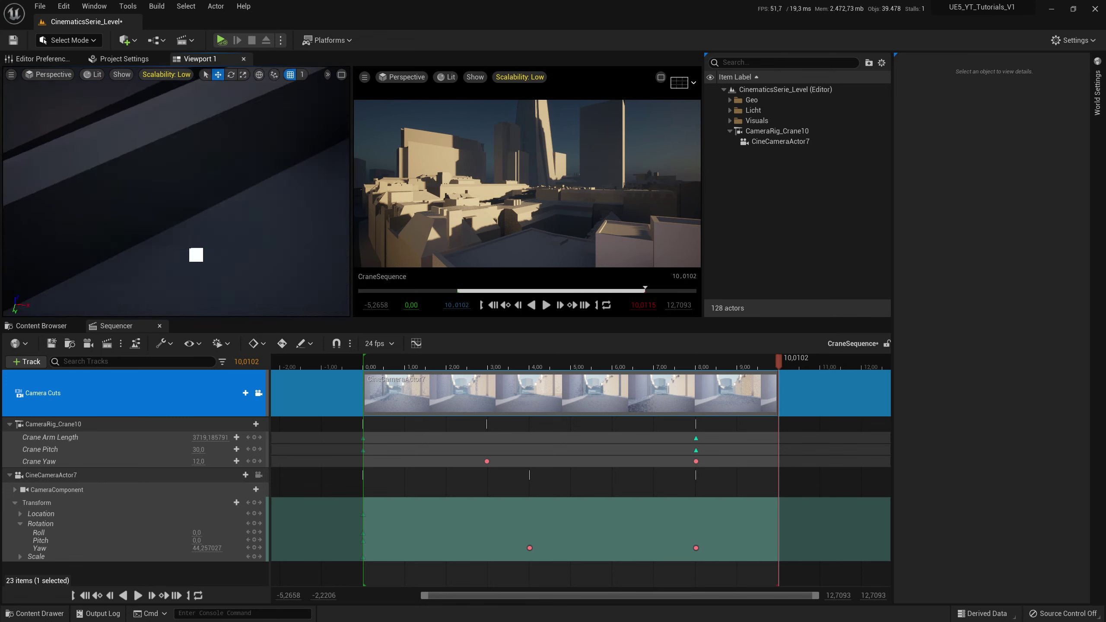
{"action": "key", "text": "space"}
{"action": "mouse_move", "coordinate": [266, 220]}
{"action": "right_mouse_down"}
{"action": "mouse_move", "coordinate": [308, 231]}
{"action": "mouse_move", "coordinate": [347, 226]}
{"action": "mouse_move", "coordinate": [349, 215]}
{"action": "right_mouse_up"}
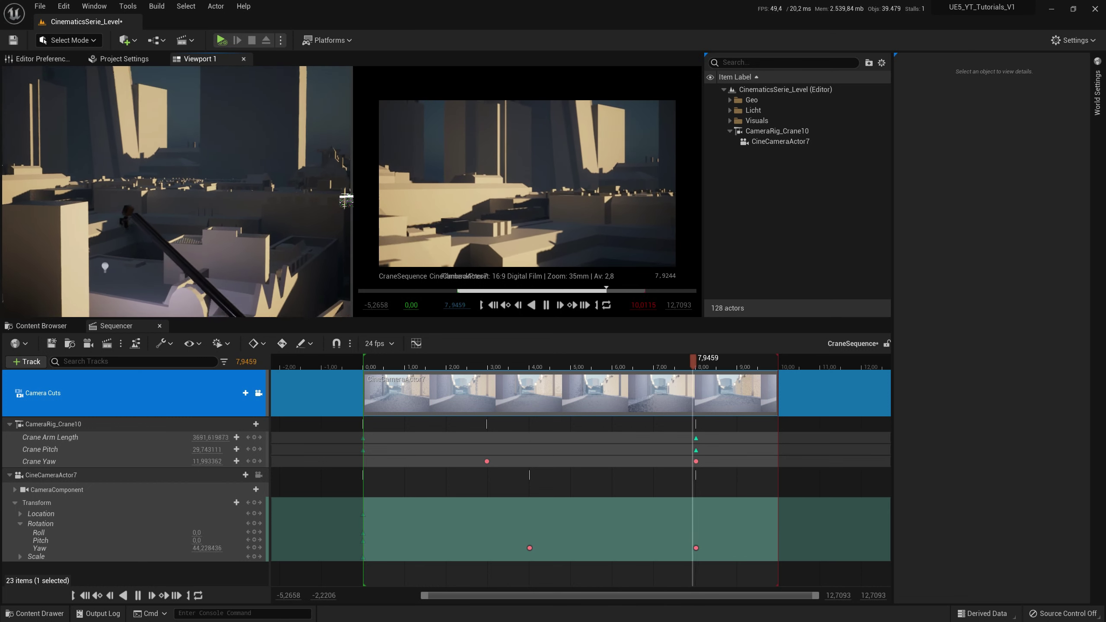
{"action": "right_click_drag", "start_coordinate": [348, 214], "coordinate": [349, 213]}
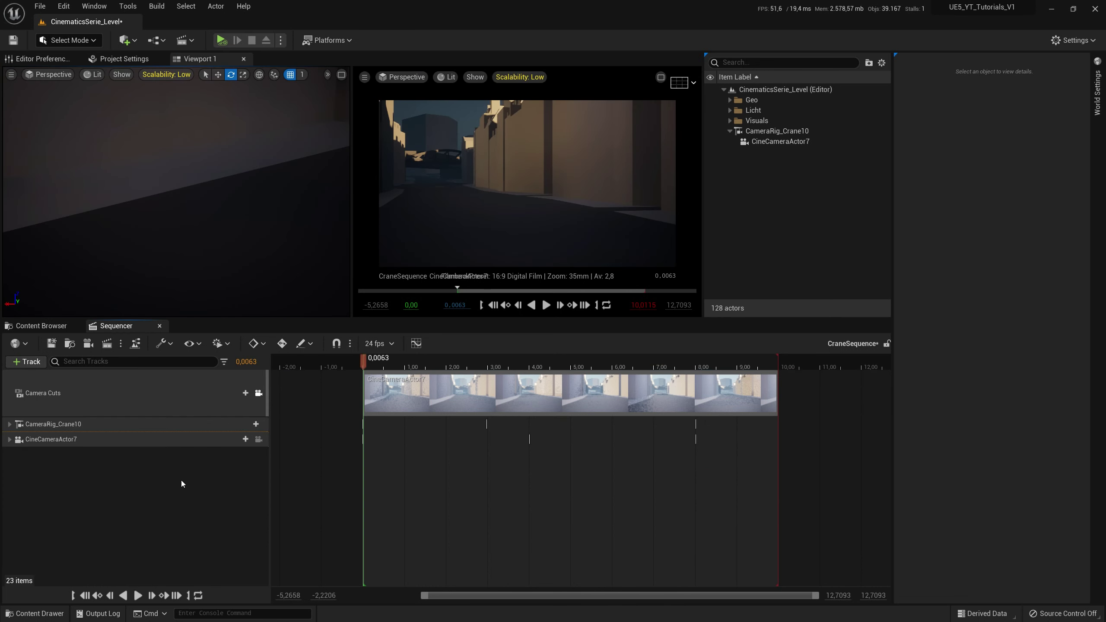
- Browse the Content Browser to ParagonMurdock > Characters > Heroes > Murdock > Meshes
{"action": "left_click", "coordinate": [42, 326]}
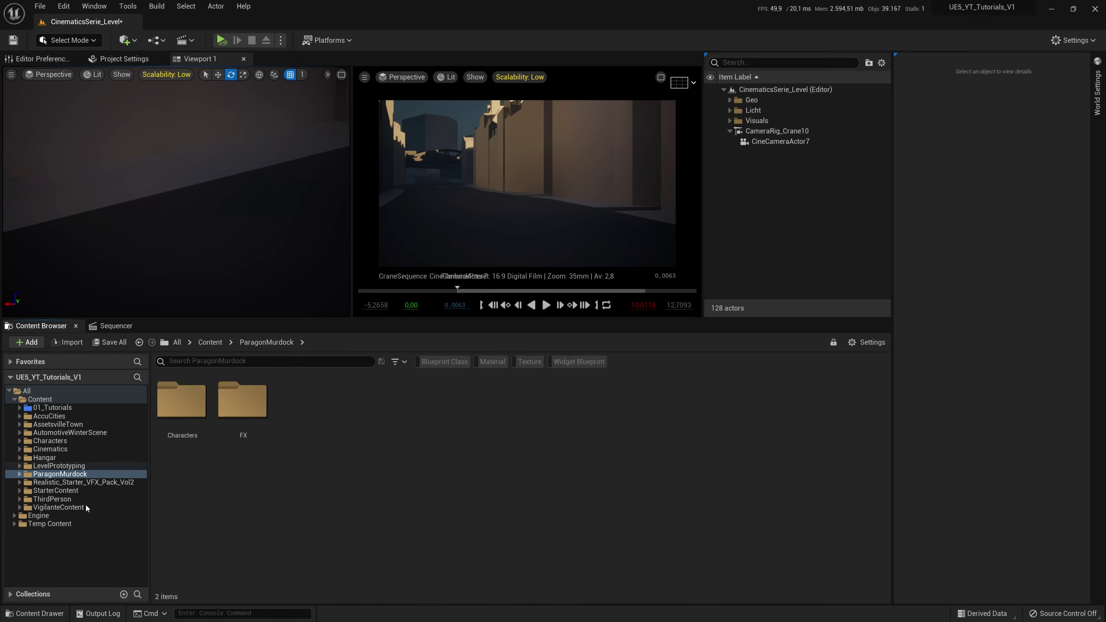
{"action": "double_click", "coordinate": [195, 412]}
{"action": "double_click", "coordinate": [242, 406]}
{"action": "left_click", "coordinate": [187, 411]}
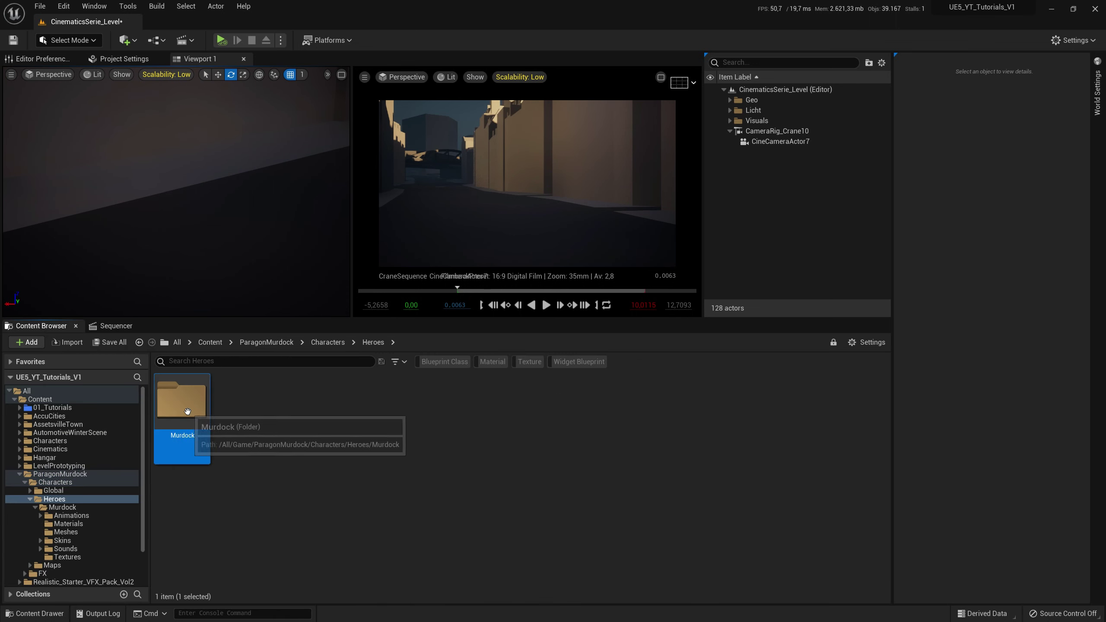
{"action": "double_click", "coordinate": [187, 412]}
{"action": "double_click", "coordinate": [303, 401]}
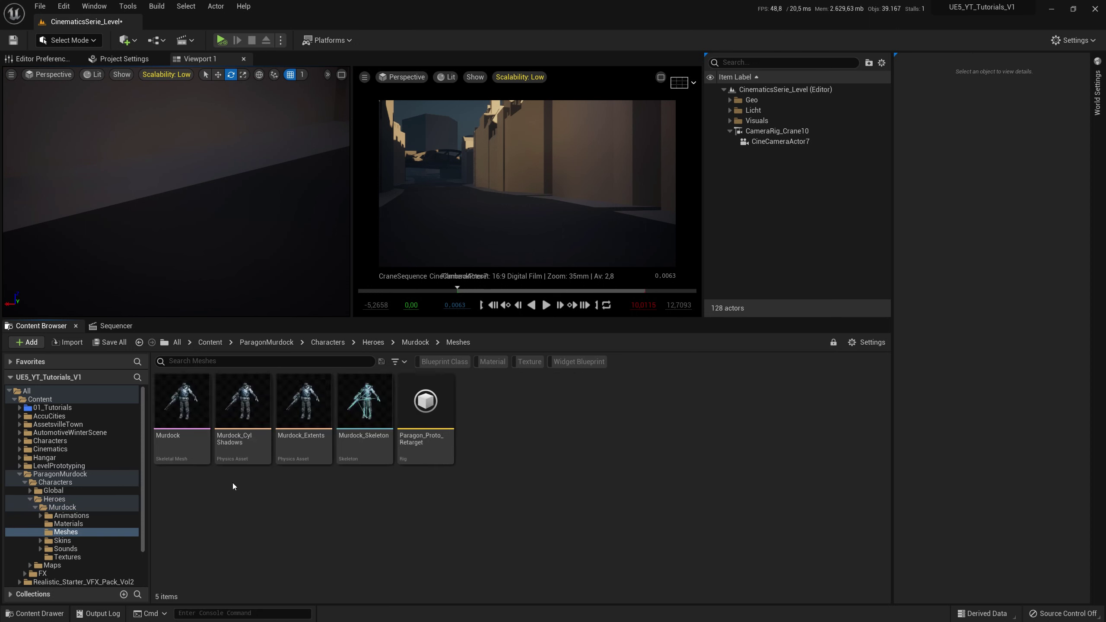
- Drop the Murdock skeletal mesh into the street in front of the crane camera
{"action": "left_click_drag", "start_coordinate": [182, 449], "coordinate": [365, 325]}
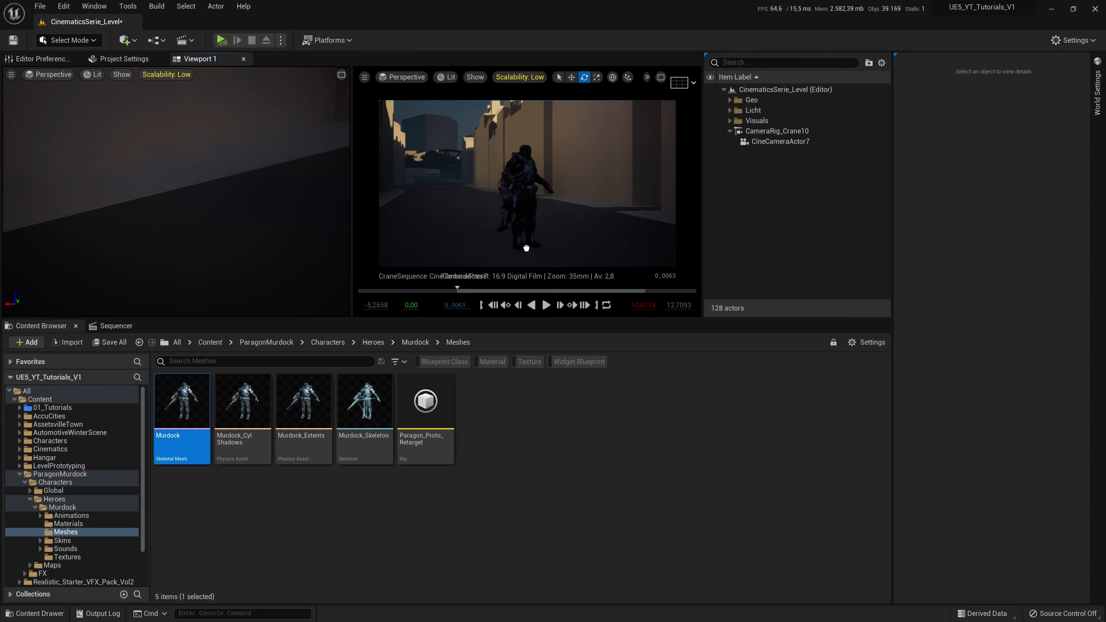
{"action": "left_click_drag", "start_coordinate": [526, 248], "coordinate": [523, 256]}
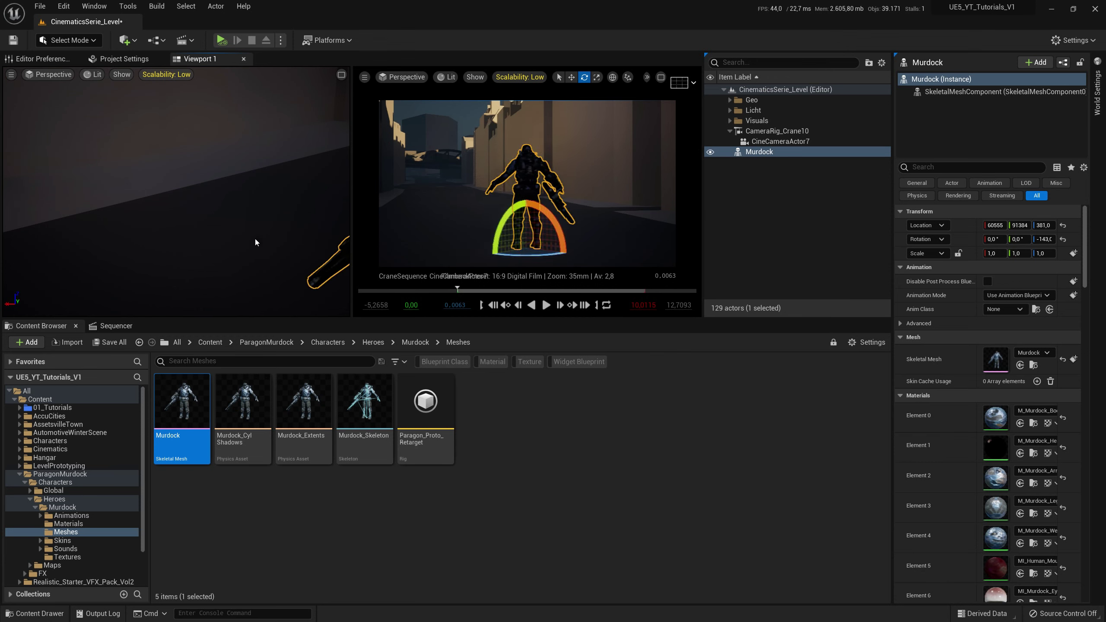
{"action": "right_click_drag", "start_coordinate": [239, 237], "coordinate": [239, 236]}
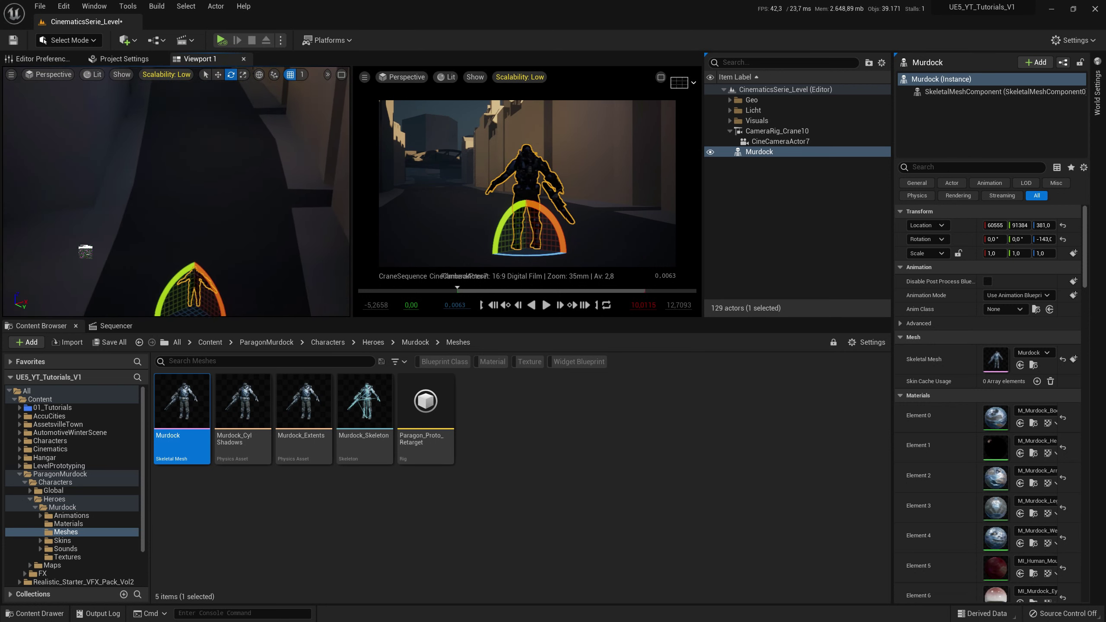
{"action": "right_click_drag", "start_coordinate": [238, 250], "coordinate": [238, 250]}
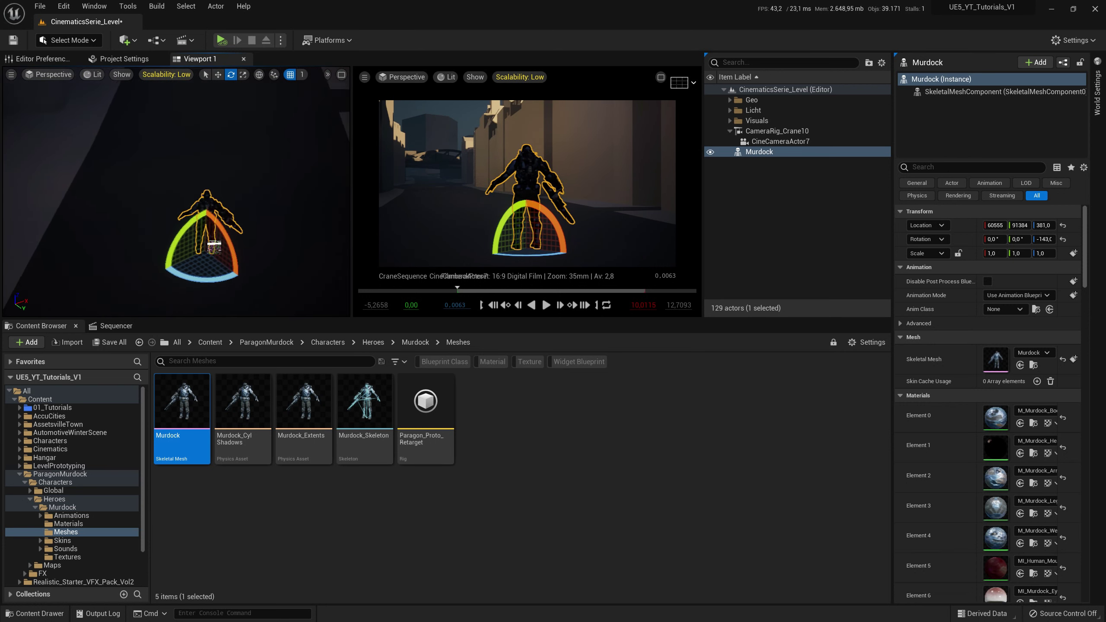
{"action": "key", "text": "Escape"}
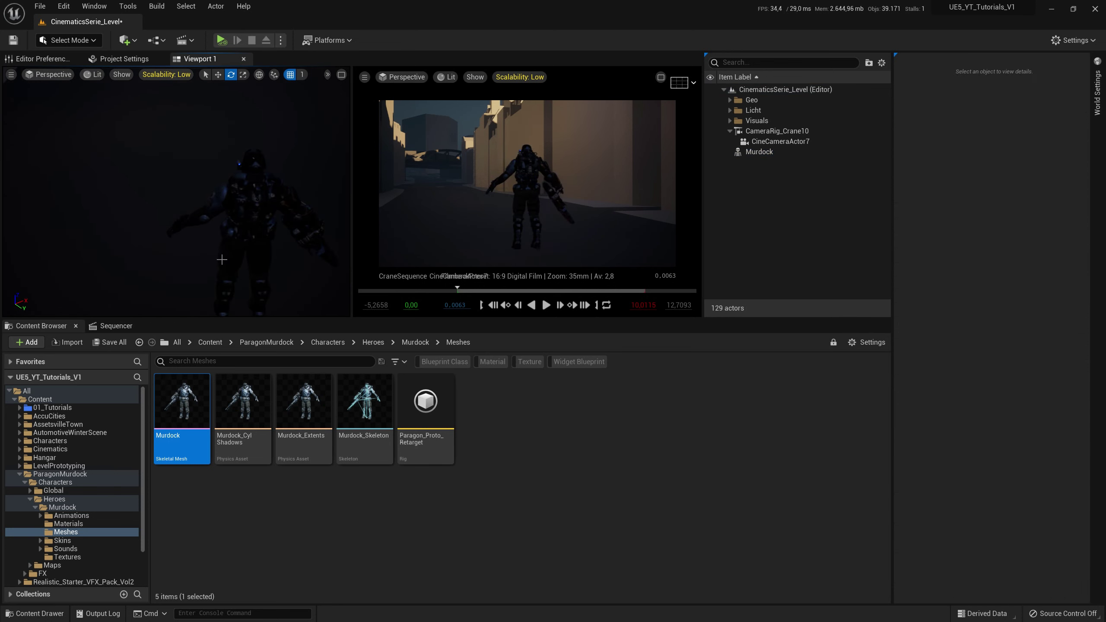
{"action": "right_click_drag", "start_coordinate": [225, 256], "coordinate": [246, 259]}
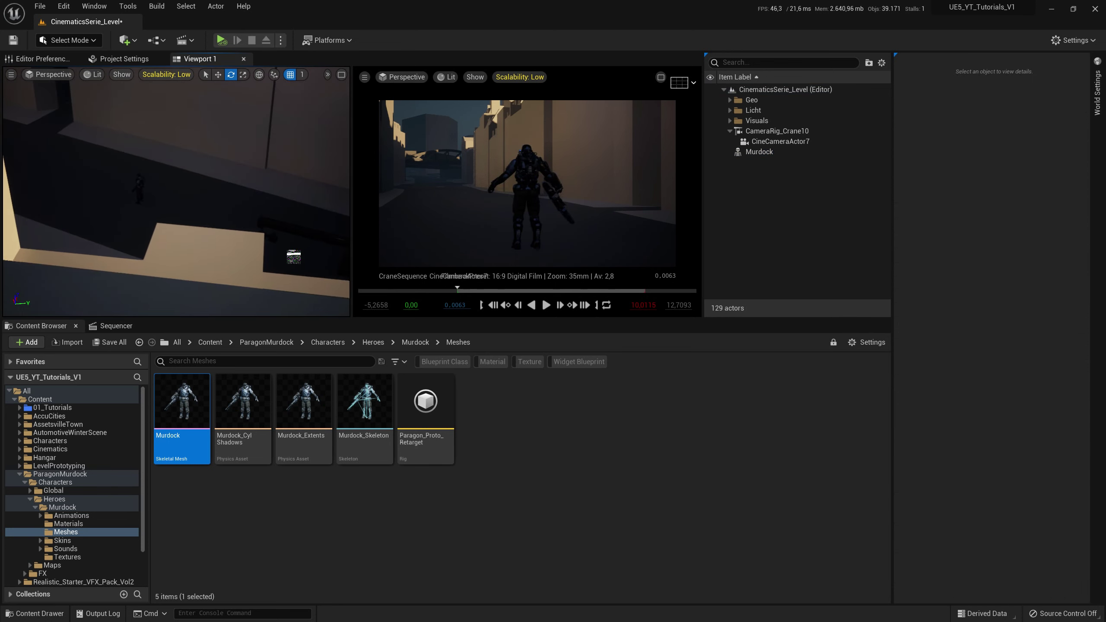
- Drag Murdock along the street to about 60392, 91753, 381, partly in the shot
{"action": "left_click", "coordinate": [140, 191]}
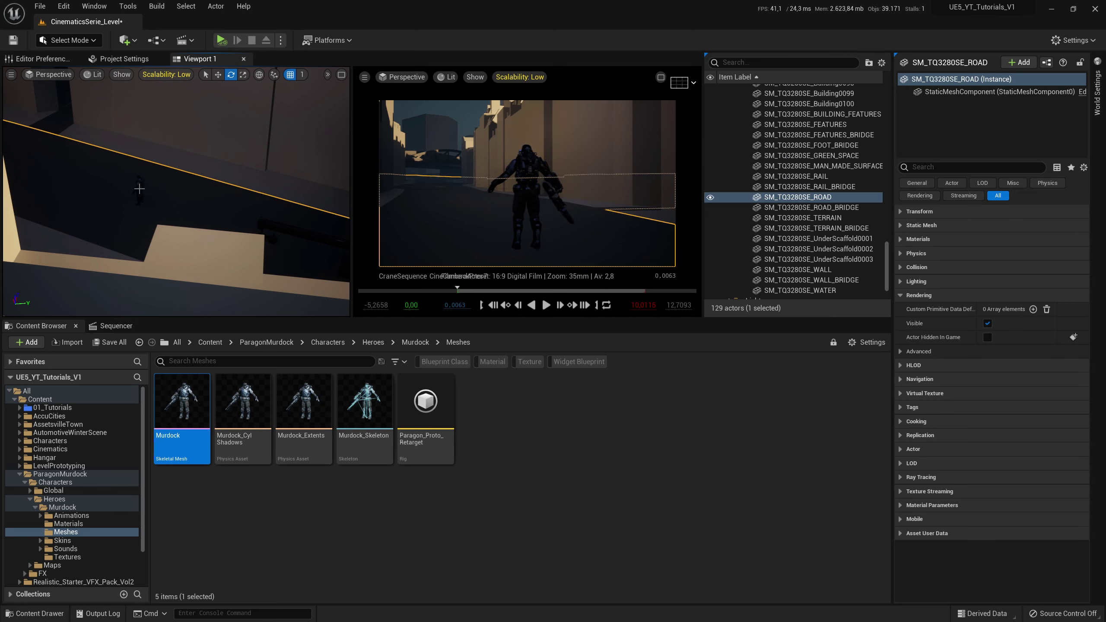
{"action": "key", "text": "r"}
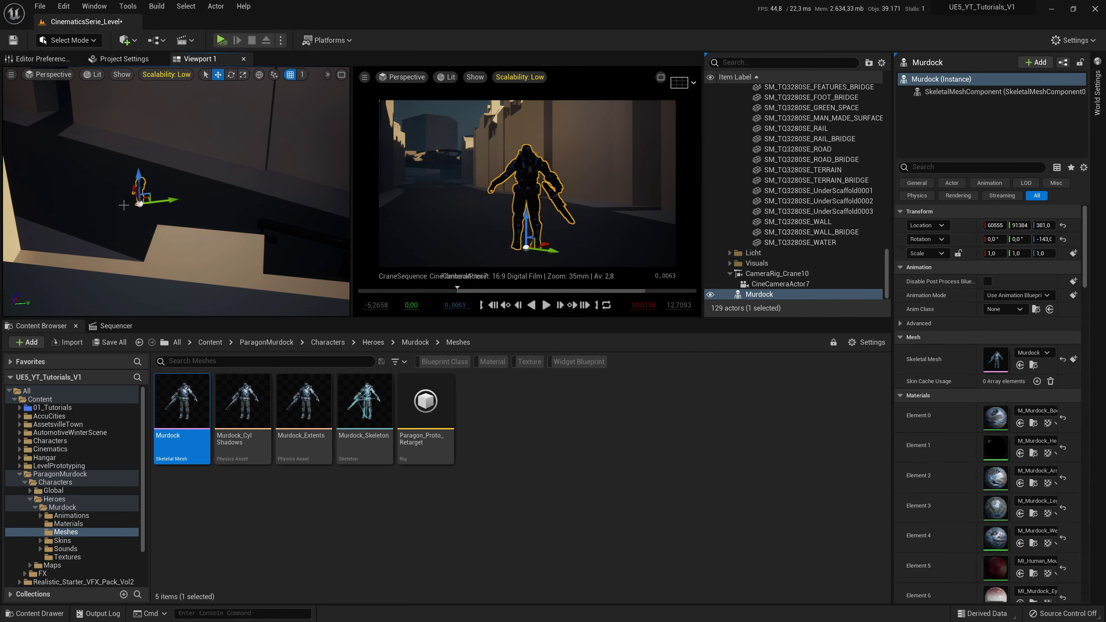
{"action": "left_click_drag", "start_coordinate": [145, 198], "coordinate": [256, 219]}
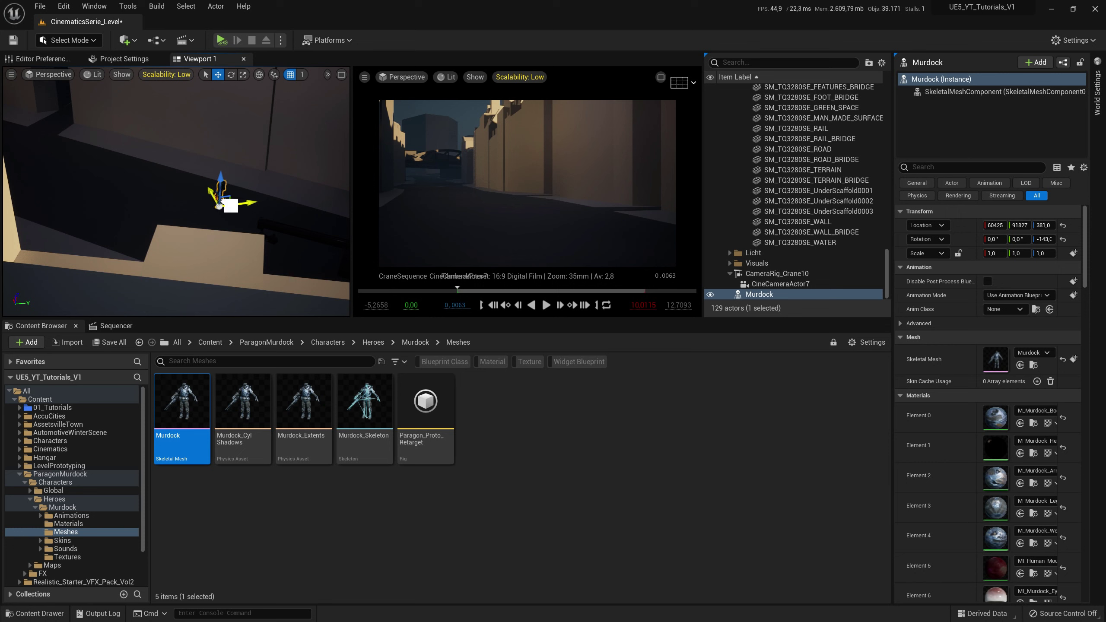
{"action": "left_click_drag", "start_coordinate": [205, 207], "coordinate": [214, 211]}
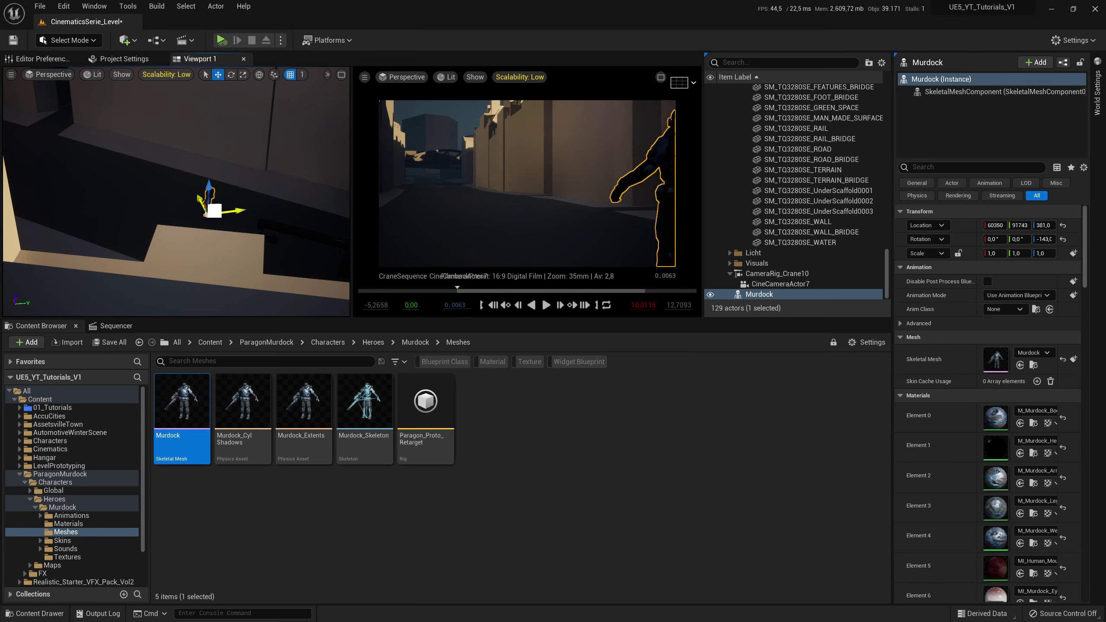
{"action": "left_click_drag", "start_coordinate": [214, 211], "coordinate": [275, 212]}
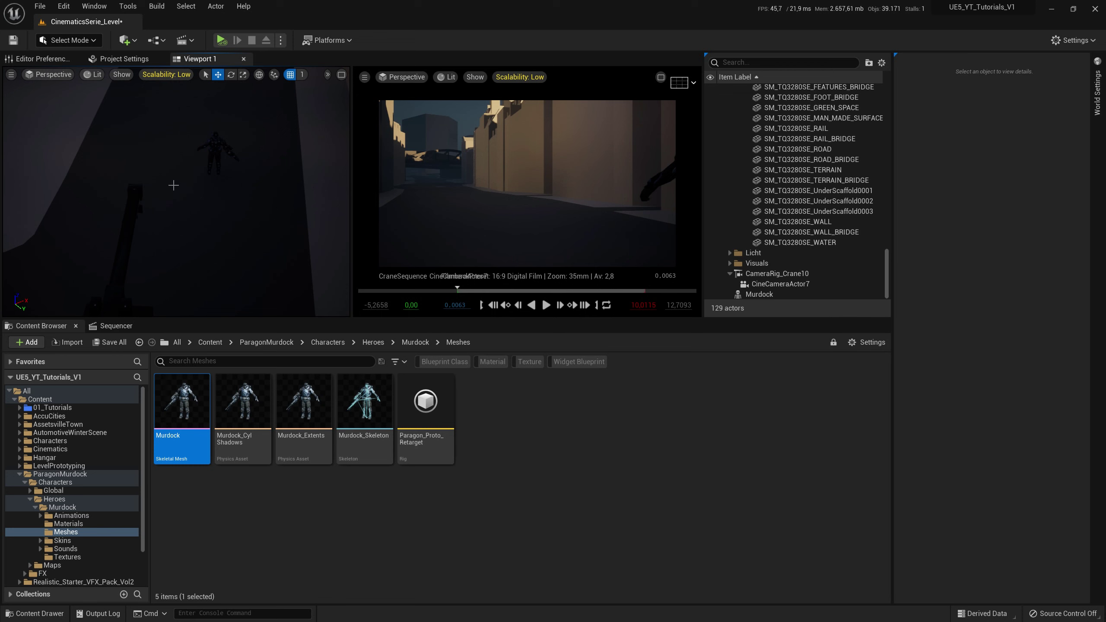
{"action": "left_click", "coordinate": [217, 149]}
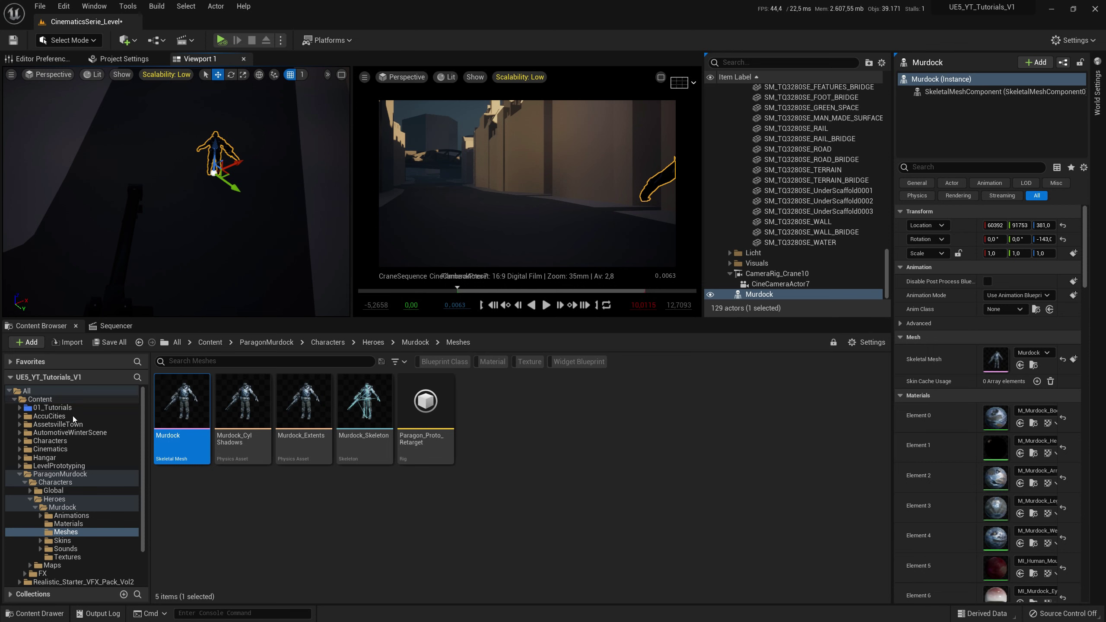
{"action": "left_click", "coordinate": [16, 400]}
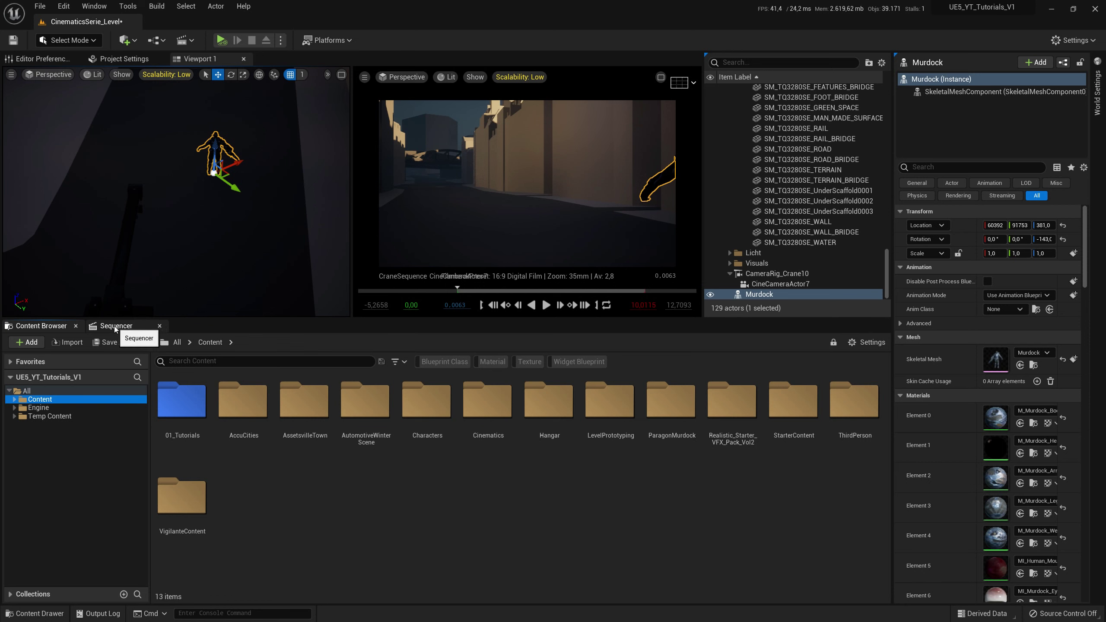
- Add the Murdock actor as a track in CraneSequence
{"action": "left_click", "coordinate": [115, 326]}
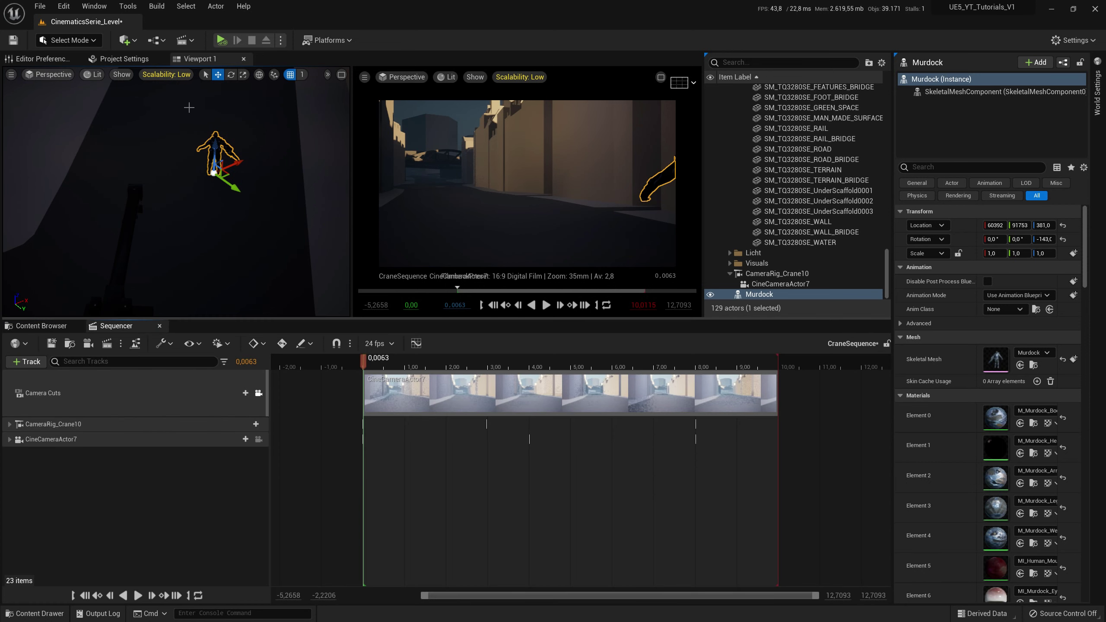
{"action": "left_click", "coordinate": [29, 365]}
{"action": "mouse_move", "coordinate": [44, 378]}
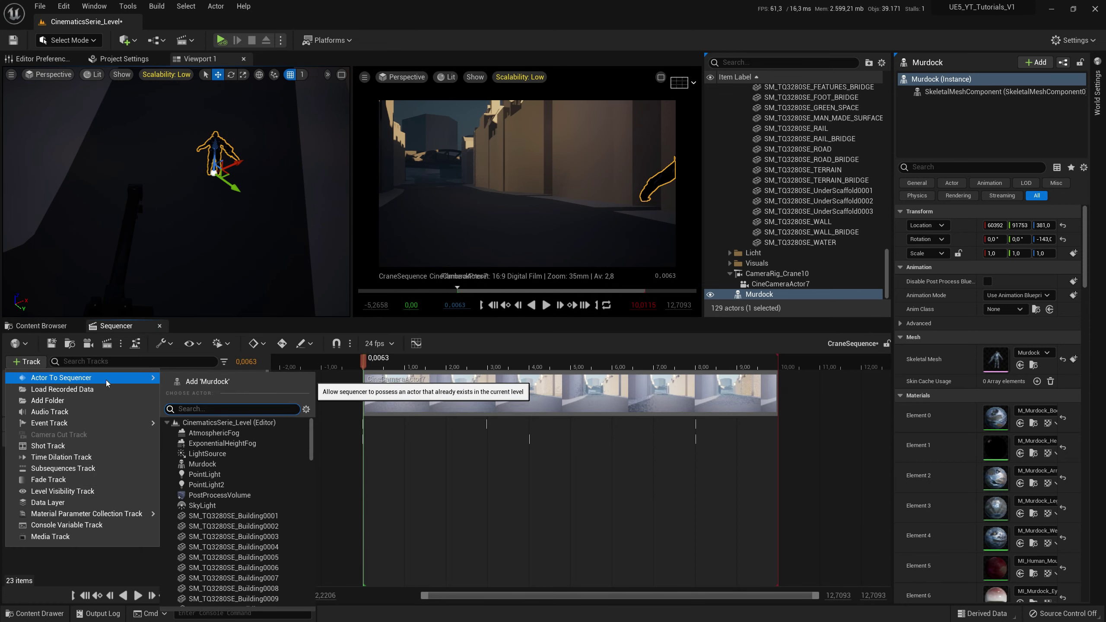
{"action": "left_click", "coordinate": [213, 382]}
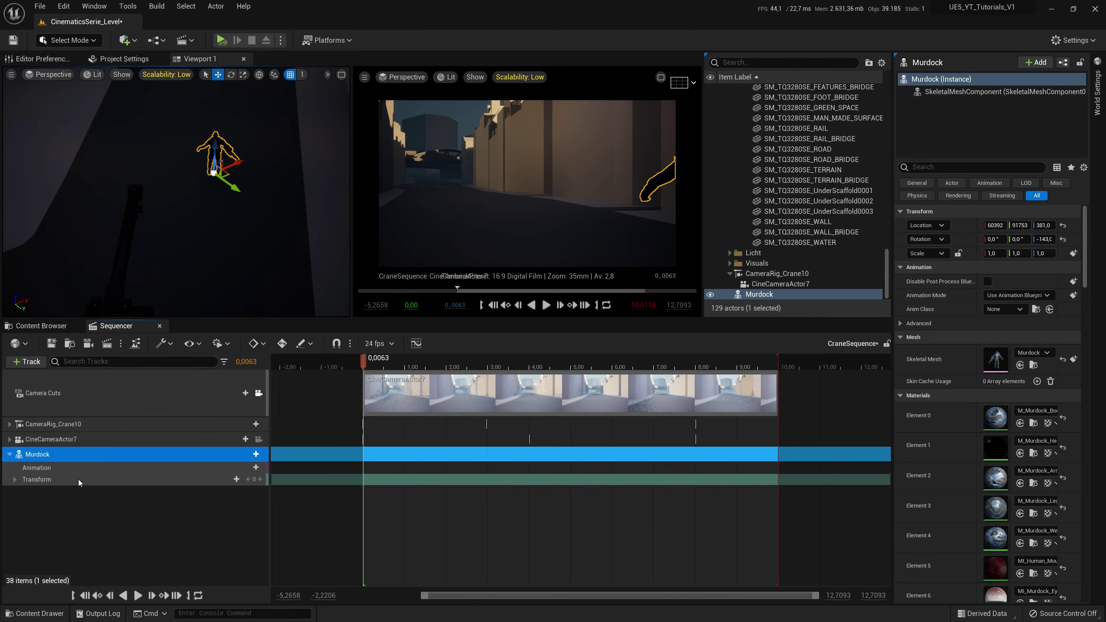
- Give Murdock the Run_Fwd animation and stretch it to about 9.9 seconds
{"action": "left_click", "coordinate": [243, 467]}
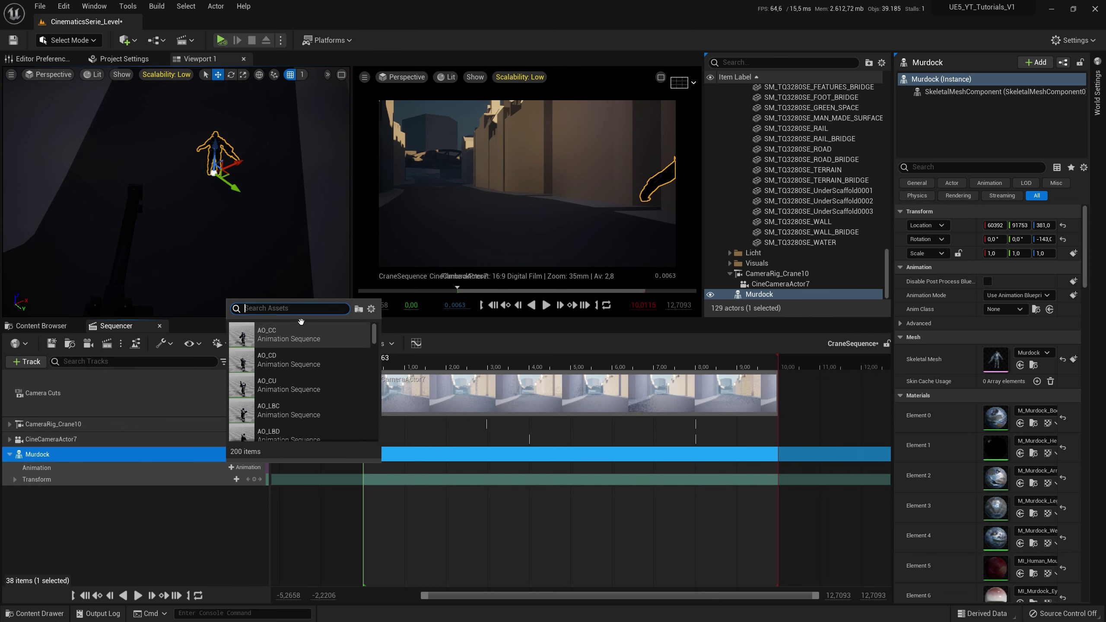
{"action": "type", "text": "run"}
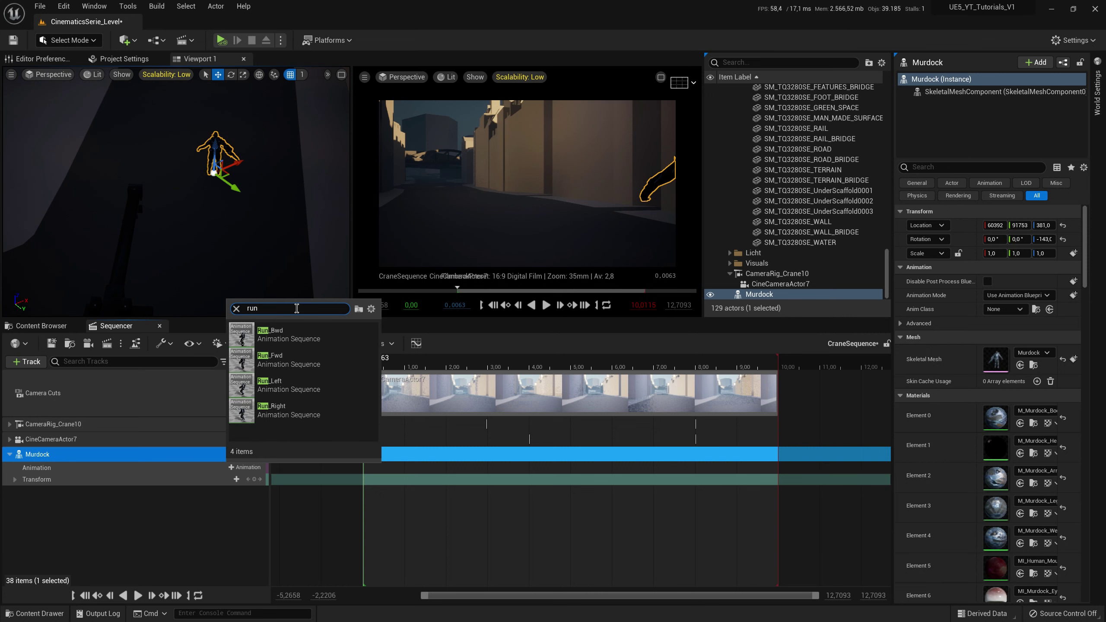
{"action": "left_click", "coordinate": [287, 360]}
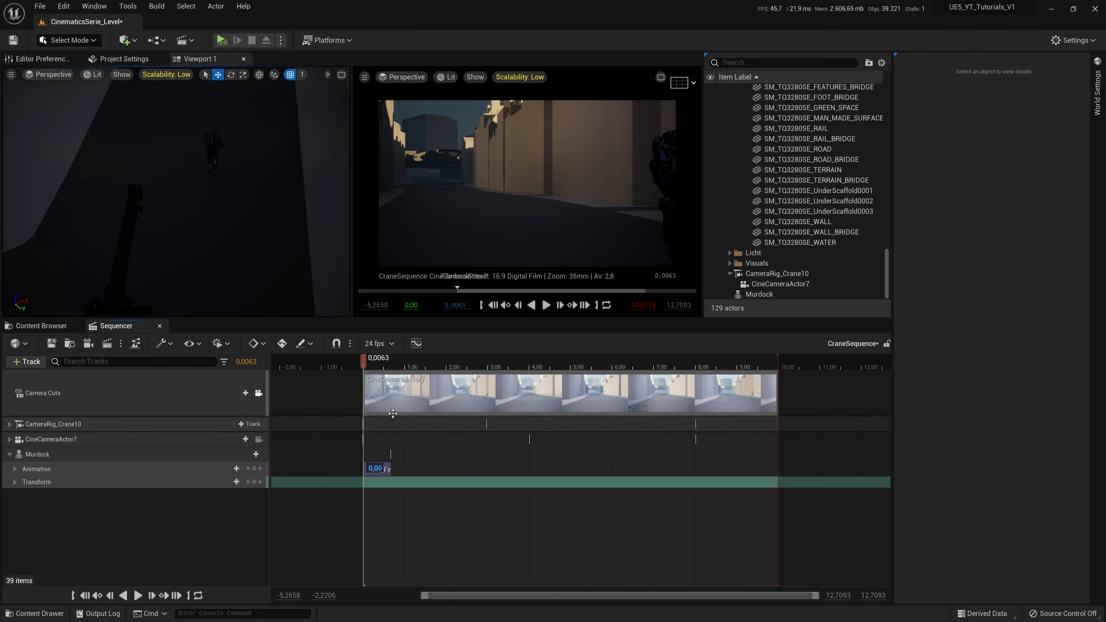
{"action": "mouse_move", "coordinate": [390, 470]}
{"action": "left_mouse_down"}
{"action": "mouse_move", "coordinate": [789, 475]}
{"action": "mouse_move", "coordinate": [778, 472]}
{"action": "left_mouse_up"}
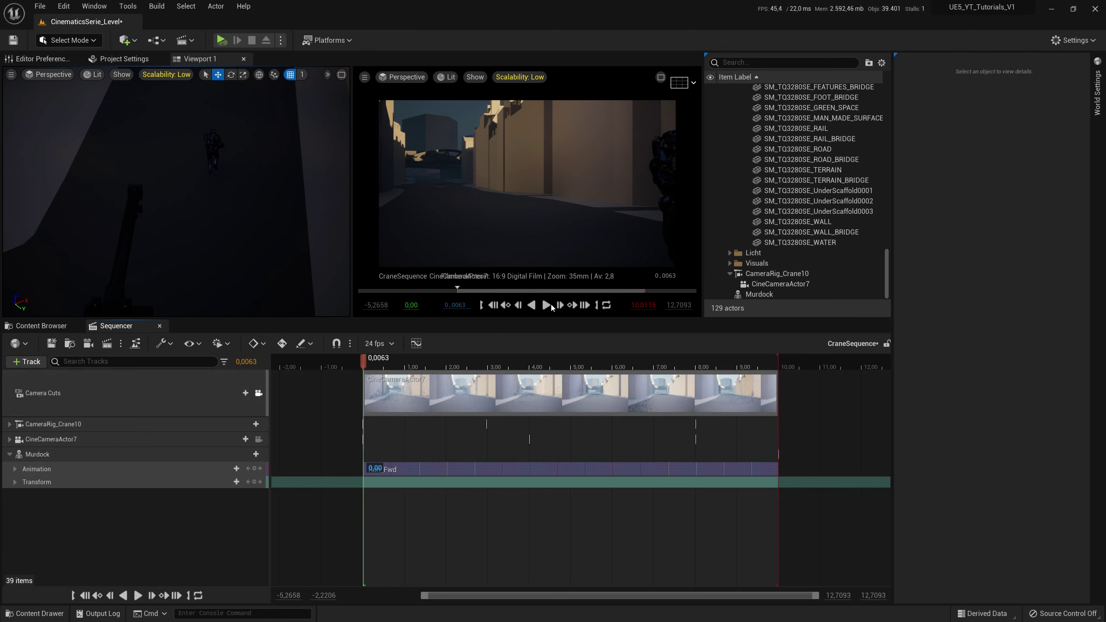
- Preview the run, then scrub the playhead to about 6 seconds
{"action": "left_click", "coordinate": [547, 305]}
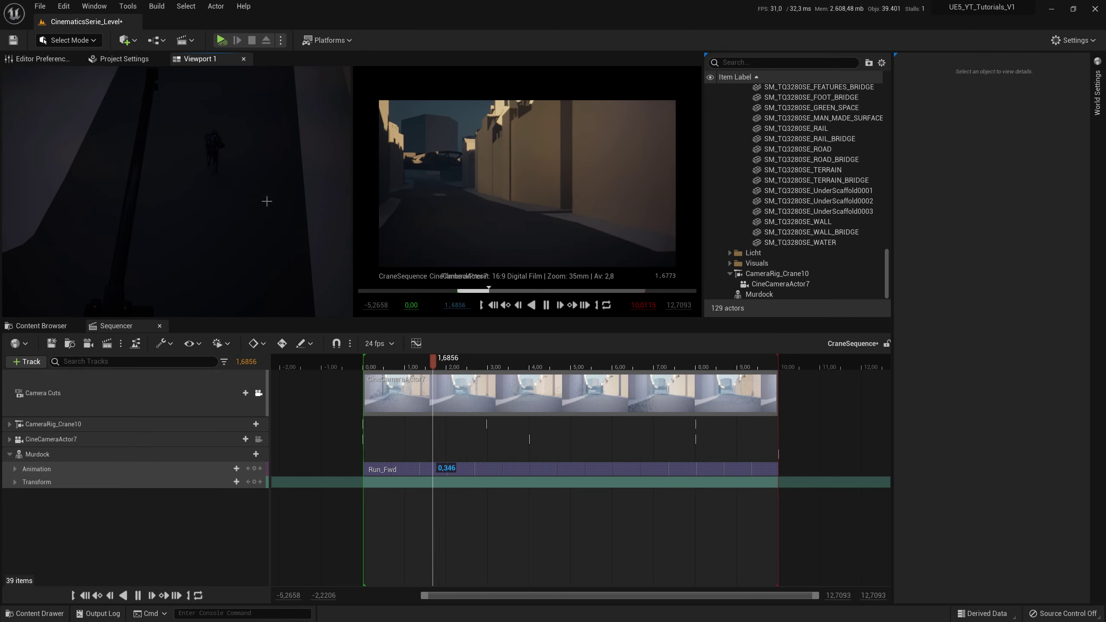
{"action": "left_click", "coordinate": [546, 305]}
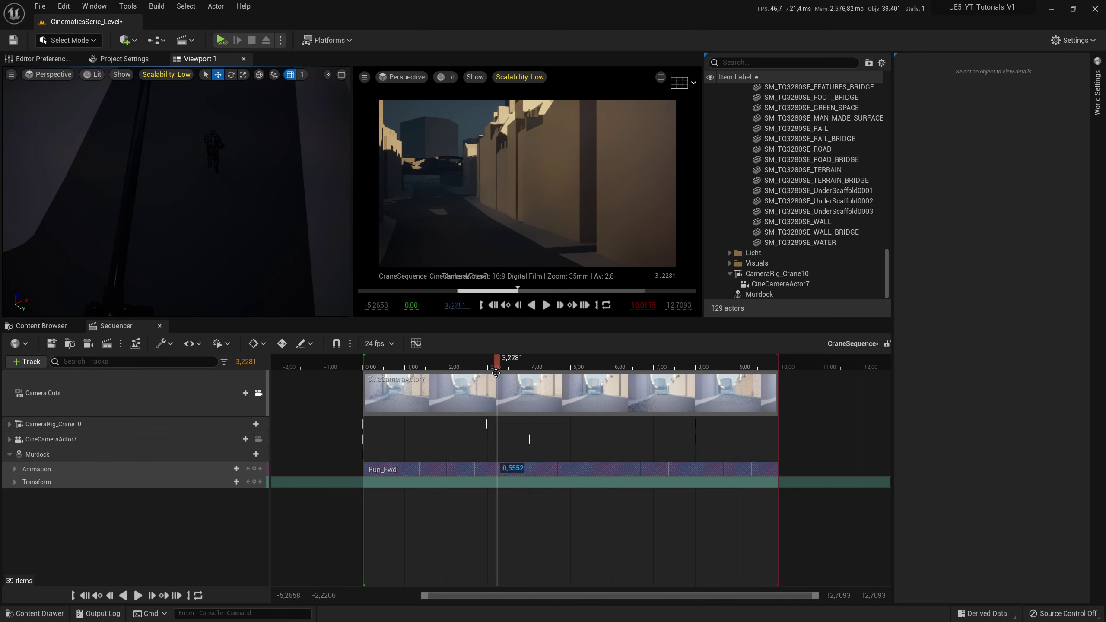
{"action": "left_click_drag", "start_coordinate": [501, 364], "coordinate": [361, 372]}
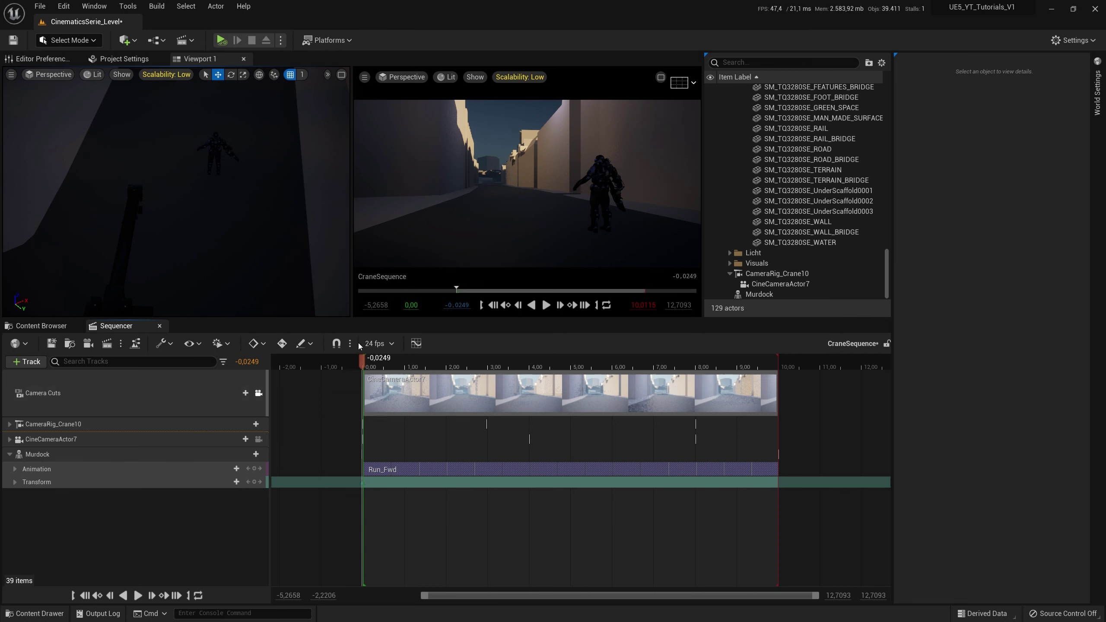
{"action": "left_click_drag", "start_coordinate": [362, 366], "coordinate": [696, 386]}
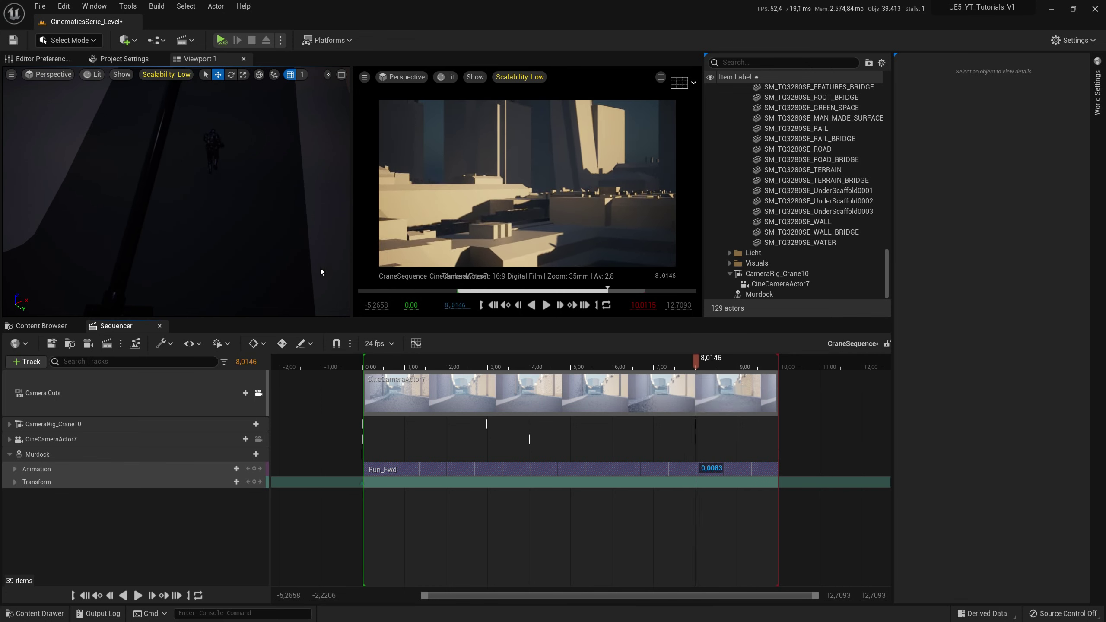
{"action": "right_click_drag", "start_coordinate": [241, 214], "coordinate": [240, 222]}
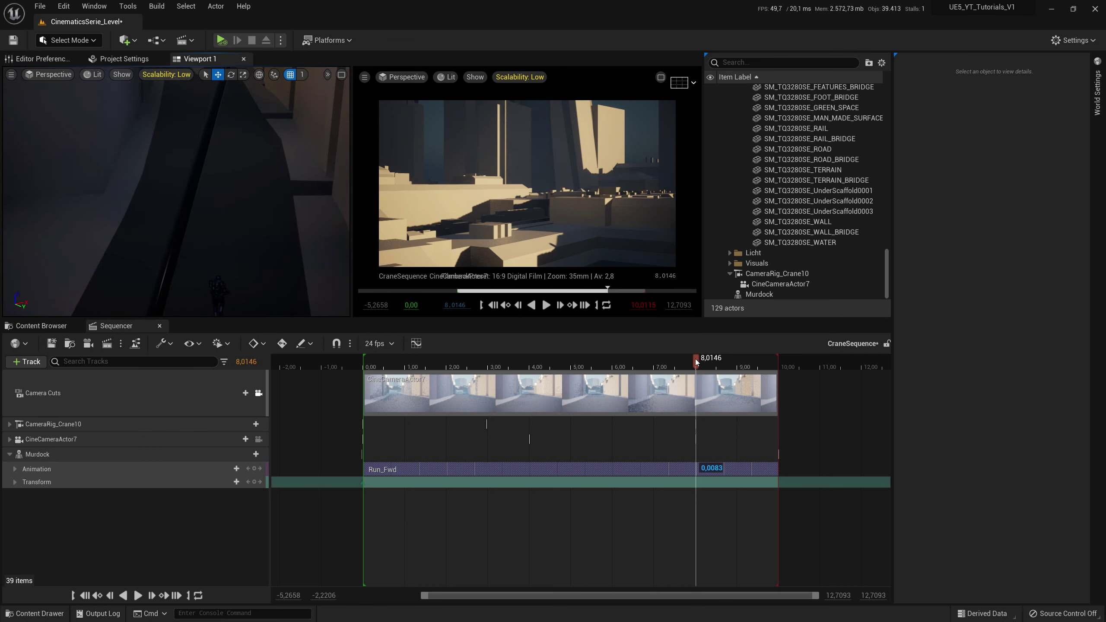
{"action": "left_click_drag", "start_coordinate": [696, 360], "coordinate": [586, 368]}
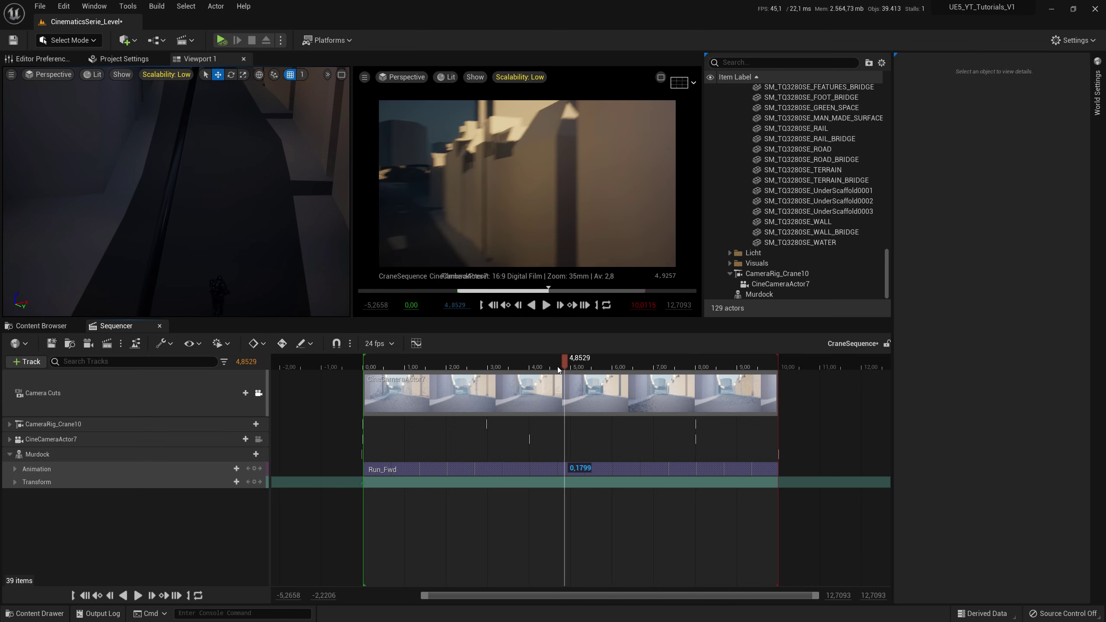
{"action": "left_click_drag", "start_coordinate": [586, 367], "coordinate": [612, 365]}
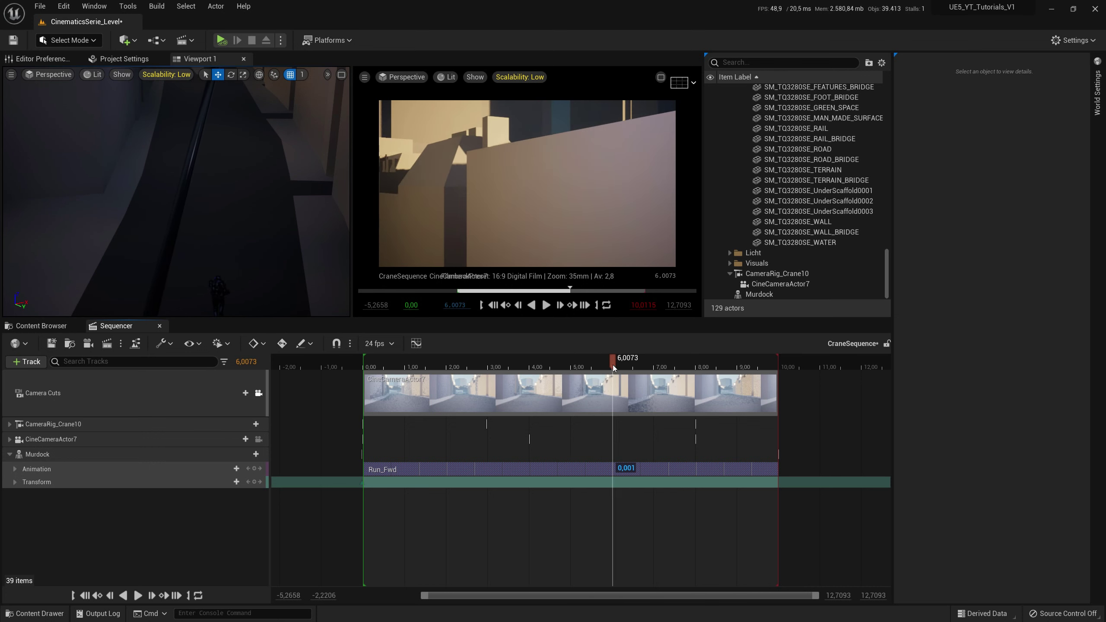
- Frame Murdock and key his Transform track at 6,0073
{"action": "left_click", "coordinate": [211, 282]}
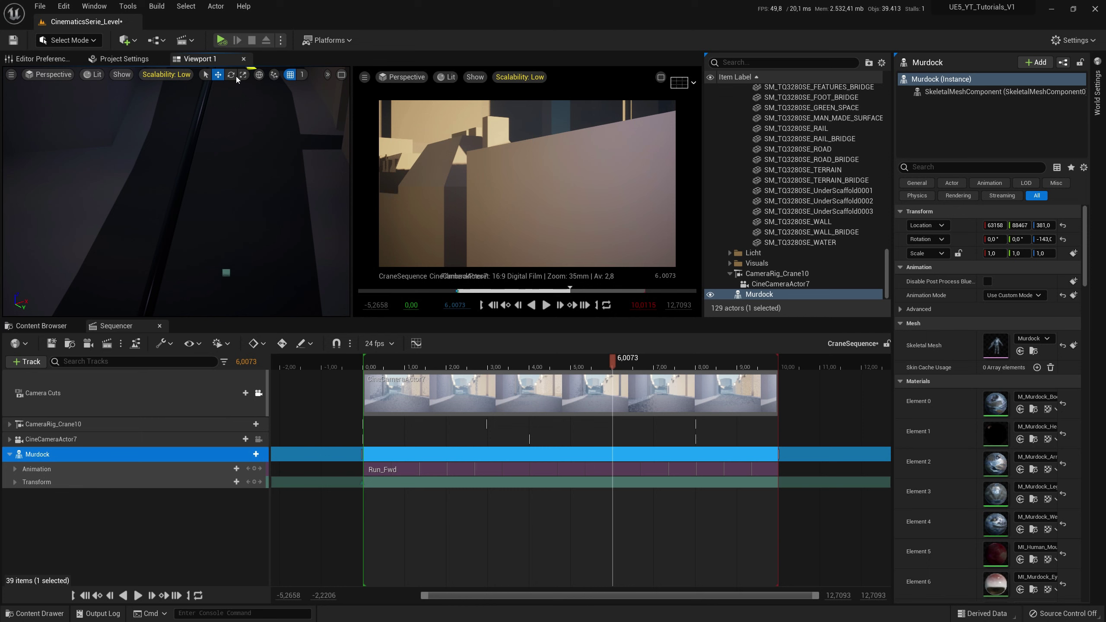
{"action": "key", "text": "f"}
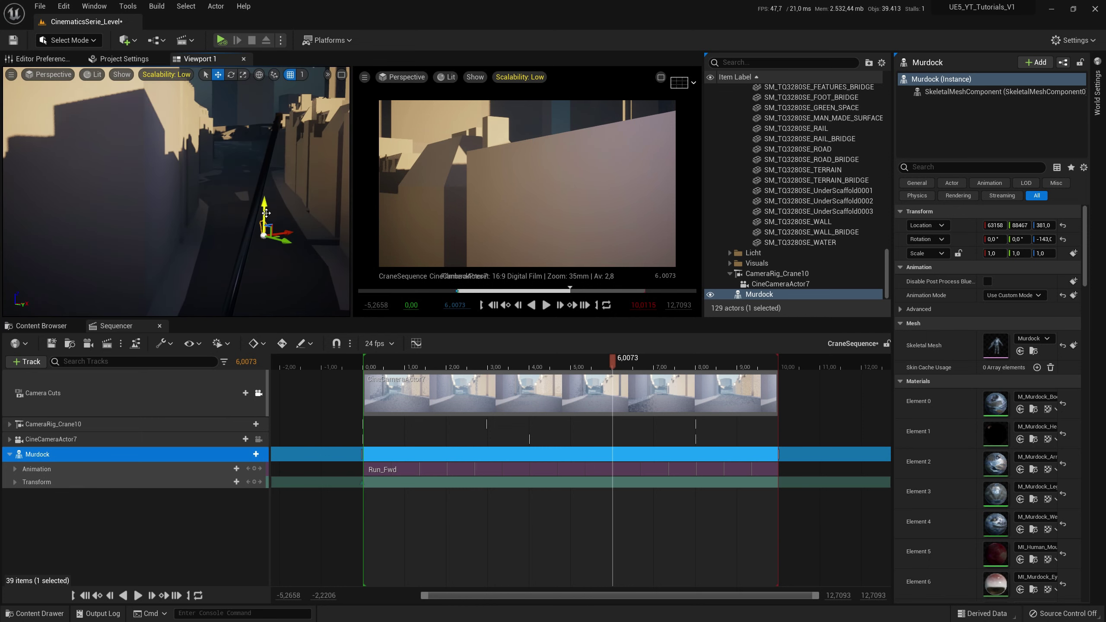
{"action": "left_click", "coordinate": [254, 482]}
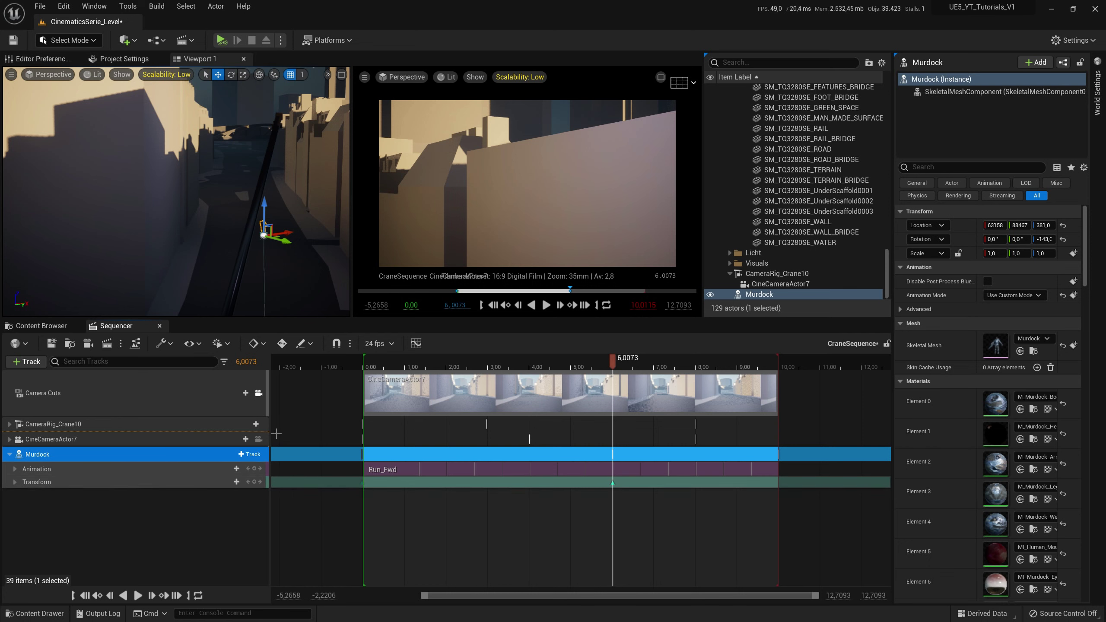
- Play, scrub, and reverse-play the shot to check Murdock's run down the street
{"action": "left_click", "coordinate": [546, 306]}
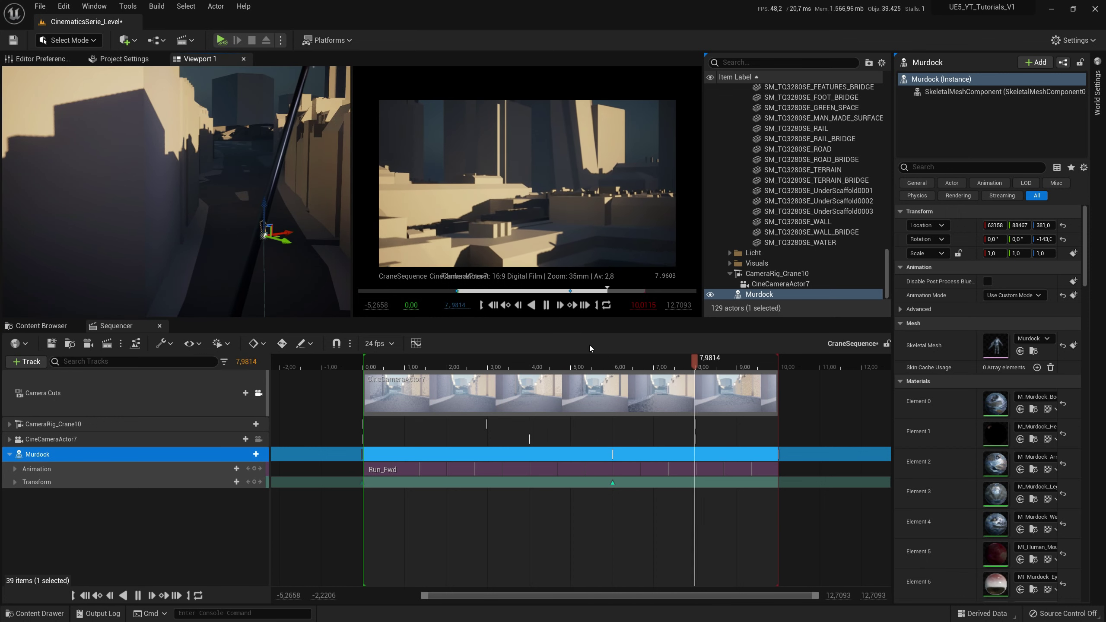
{"action": "left_click", "coordinate": [550, 363]}
{"action": "mouse_move", "coordinate": [523, 368]}
{"action": "left_mouse_down"}
{"action": "mouse_move", "coordinate": [361, 362]}
{"action": "mouse_move", "coordinate": [401, 366]}
{"action": "left_mouse_up"}
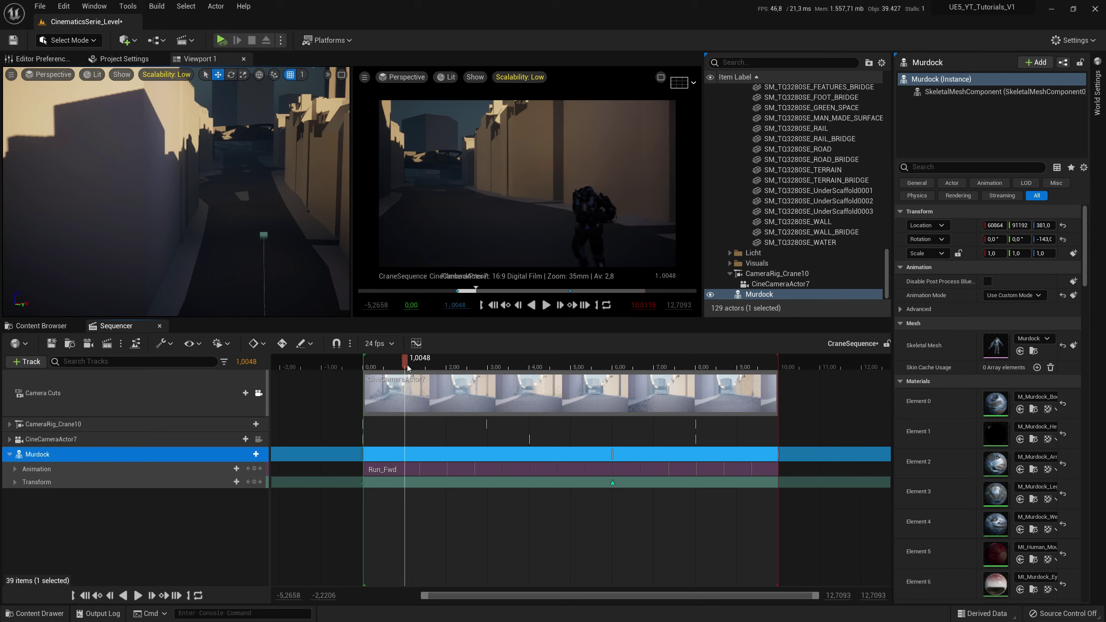
{"action": "left_click_drag", "start_coordinate": [406, 367], "coordinate": [491, 368]}
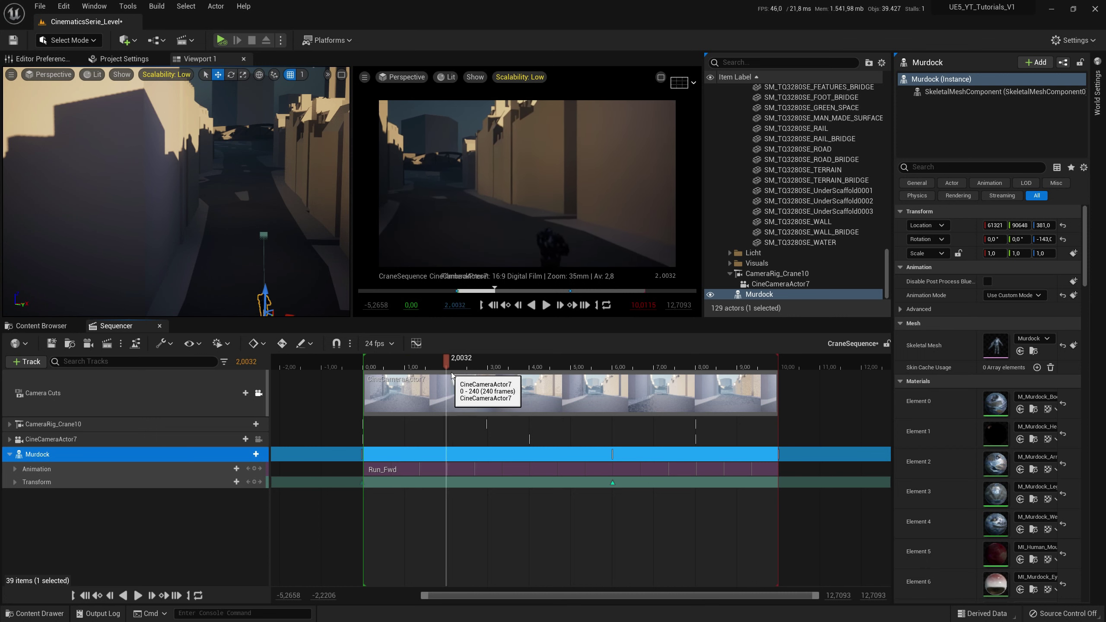
{"action": "left_click", "coordinate": [532, 306]}
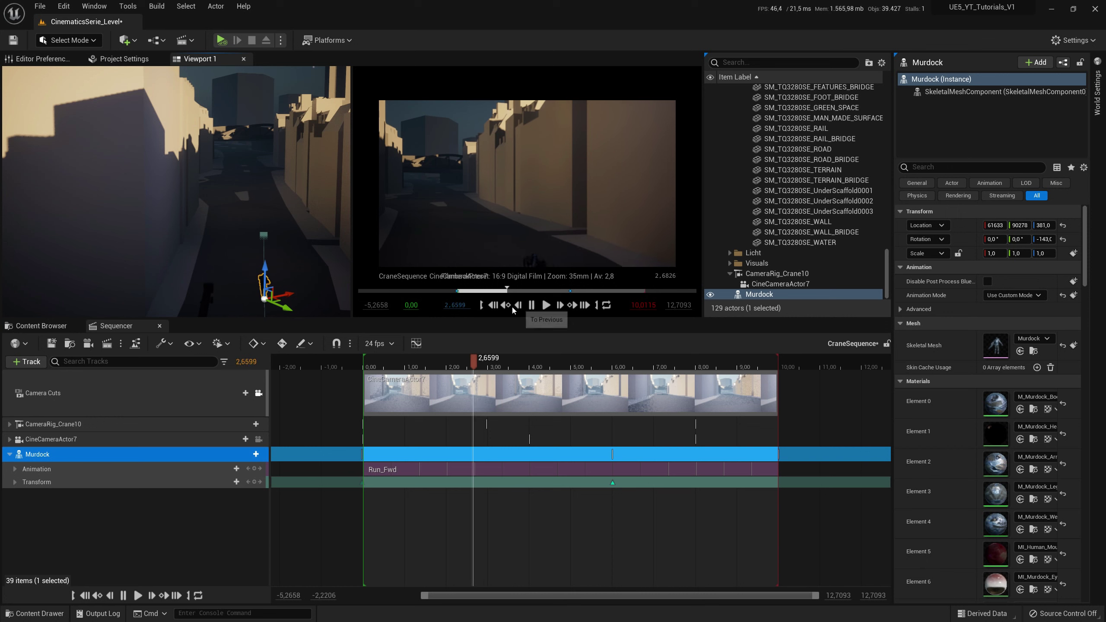
{"action": "left_click", "coordinate": [546, 305]}
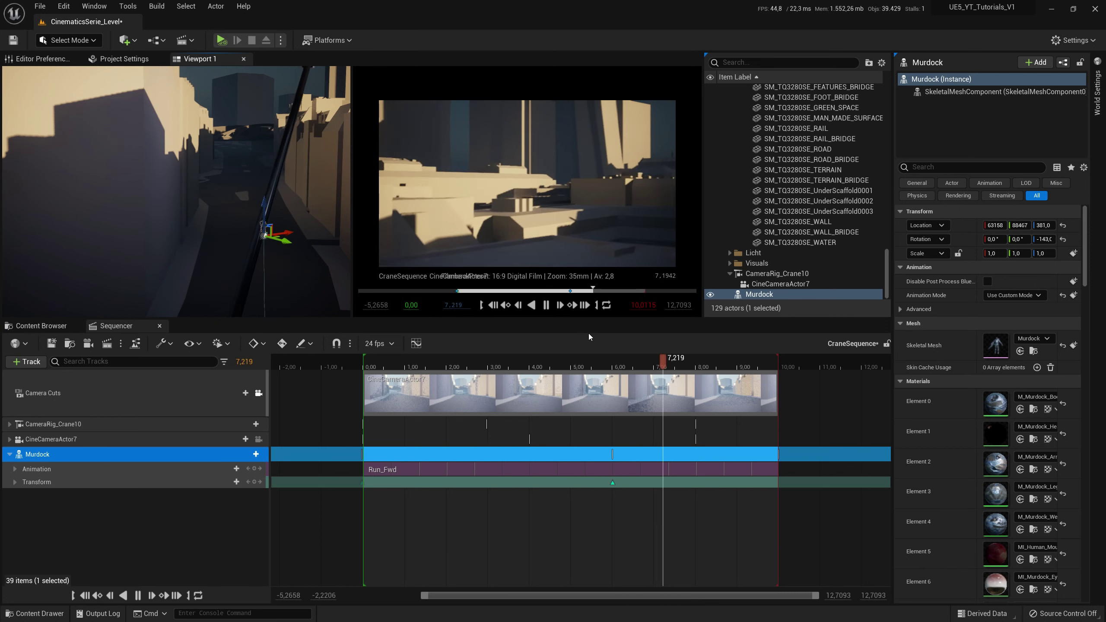
- Extend the playback range to about 14.95 s and the CineCameraActor7 cut to 15 s (360 frames)
{"action": "left_click", "coordinate": [546, 305]}
{"action": "right_click_drag", "start_coordinate": [801, 422], "coordinate": [573, 371]}
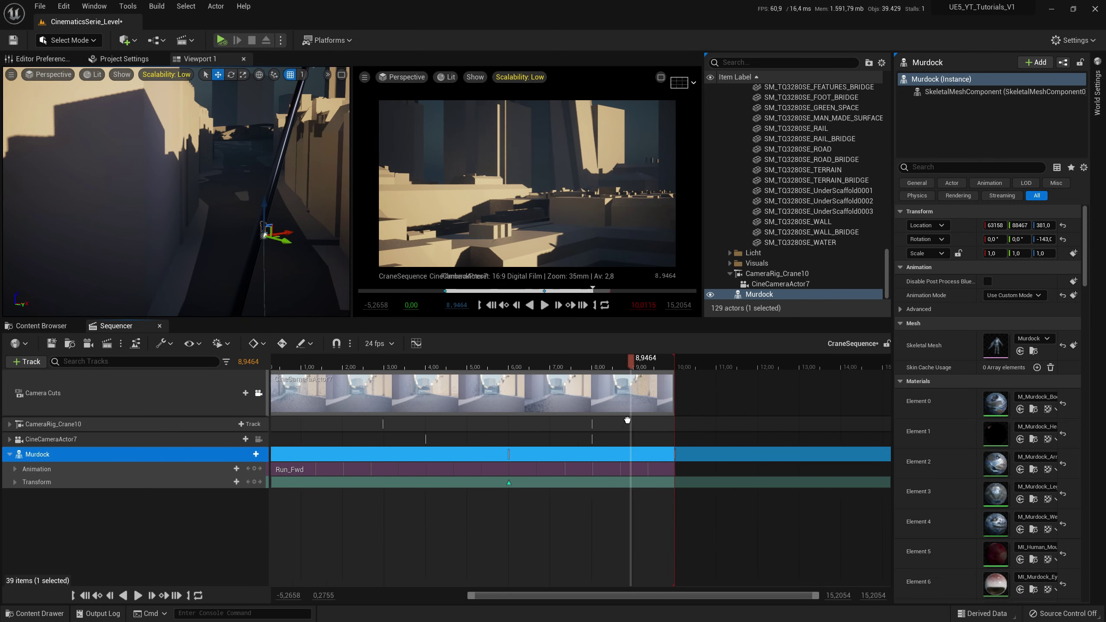
{"action": "left_click_drag", "start_coordinate": [560, 363], "coordinate": [745, 368]}
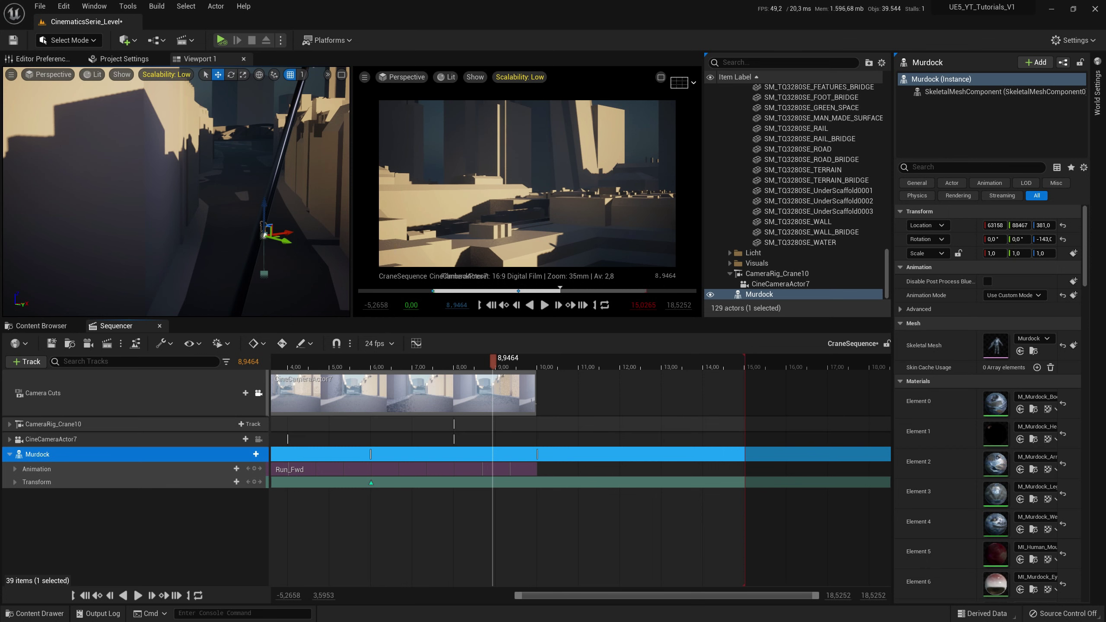
{"action": "left_click", "coordinate": [531, 396]}
{"action": "left_click_drag", "start_coordinate": [535, 397], "coordinate": [744, 400]}
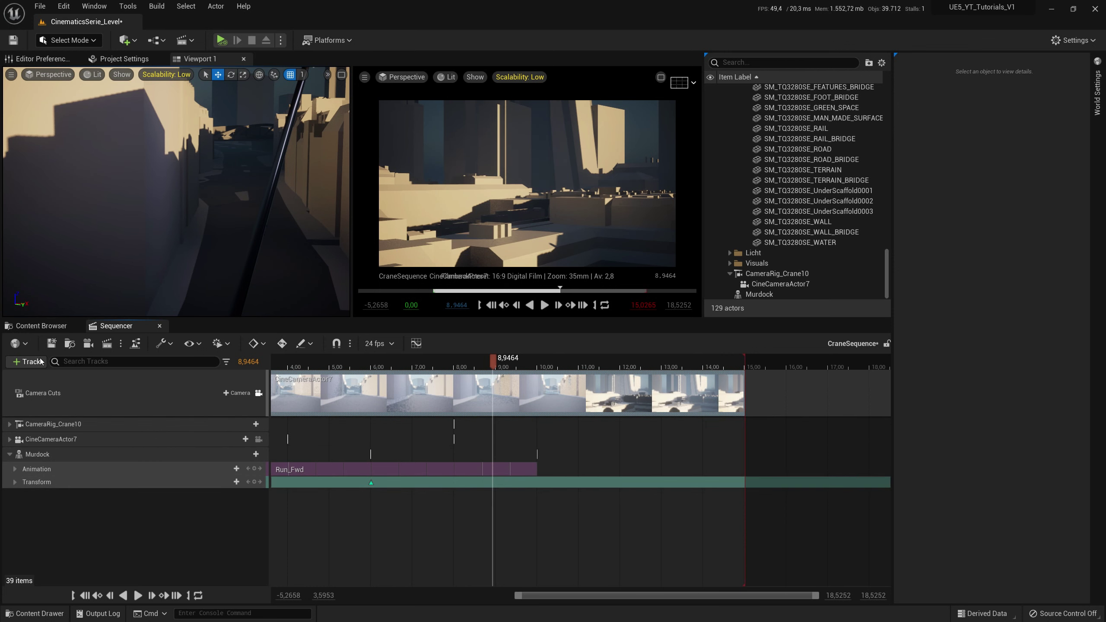
- Open Content > VigilanteContent > Vehicles > West_UAV_MQ9 and fly the view above the rooftops
{"action": "left_click", "coordinate": [30, 329]}
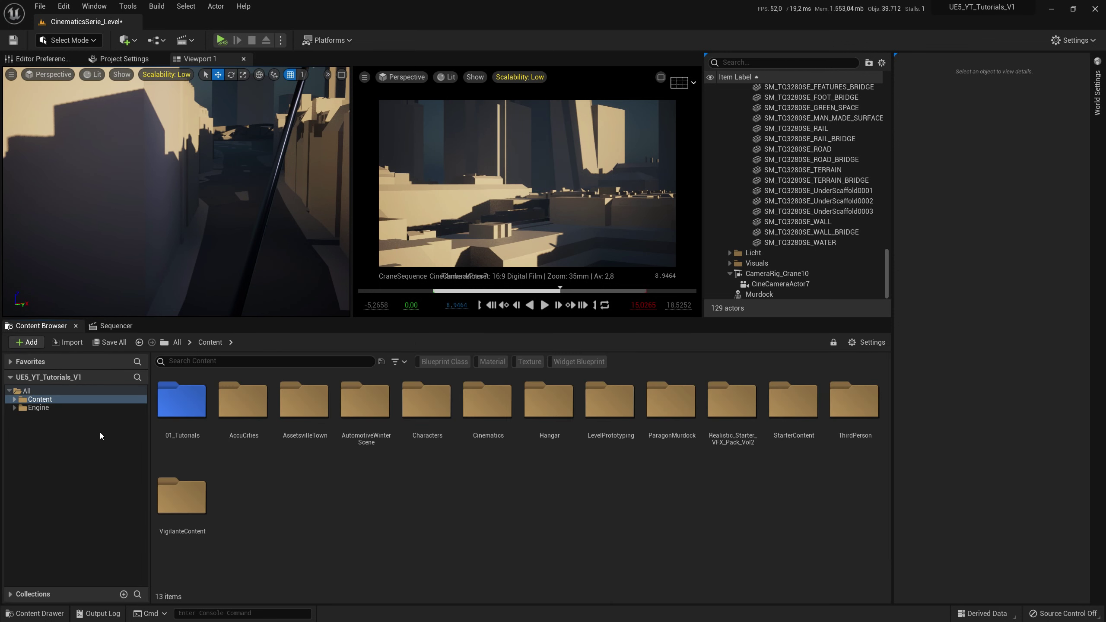
{"action": "double_click", "coordinate": [30, 401]}
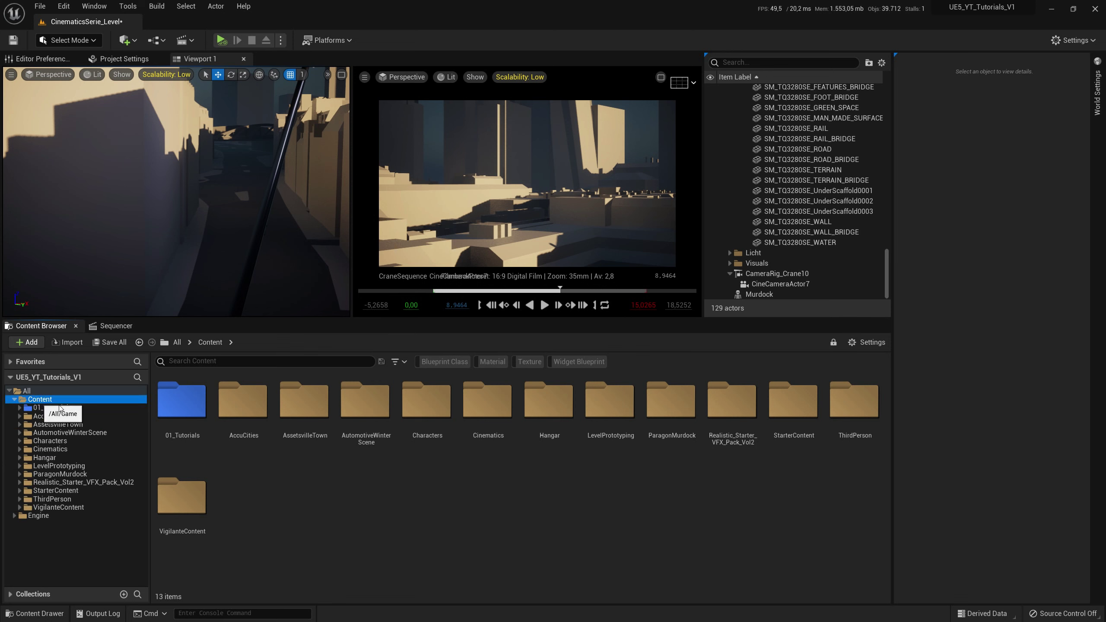
{"action": "double_click", "coordinate": [73, 508]}
{"action": "double_click", "coordinate": [302, 432]}
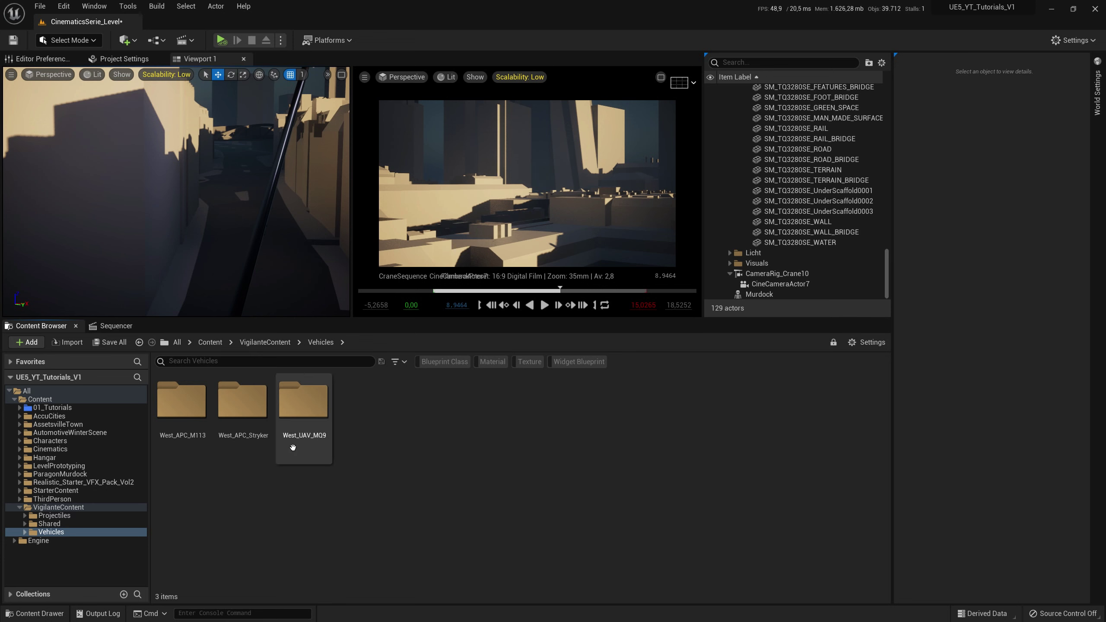
{"action": "double_click", "coordinate": [304, 407]}
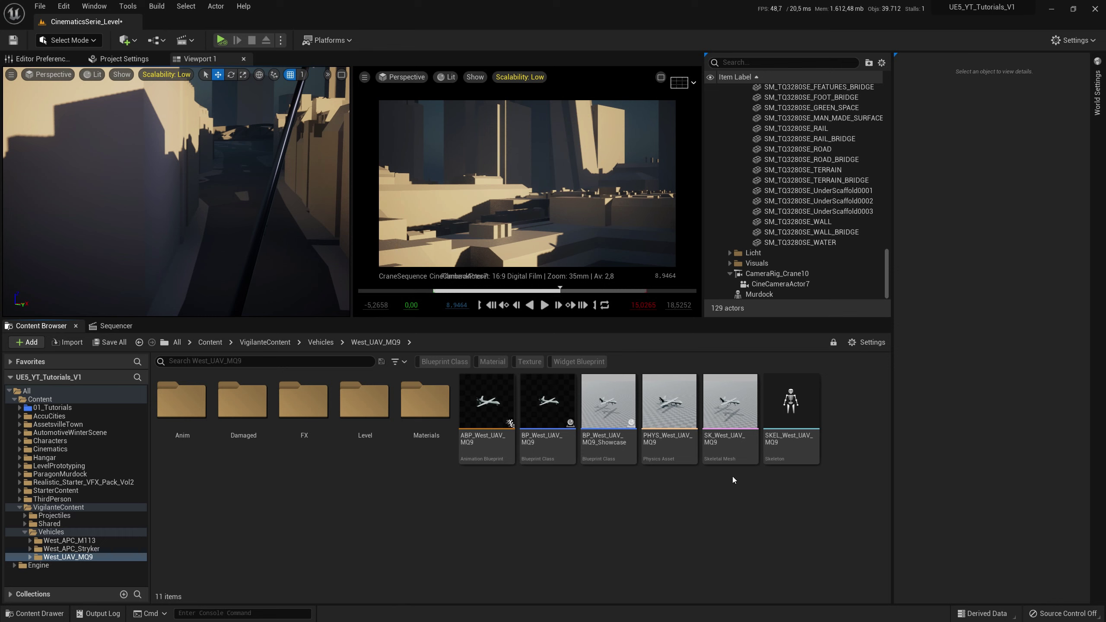
{"action": "mouse_move", "coordinate": [225, 230]}
{"action": "right_mouse_down"}
{"action": "mouse_move", "coordinate": [229, 193]}
{"action": "mouse_move", "coordinate": [264, 168]}
{"action": "mouse_move", "coordinate": [75, 170]}
{"action": "mouse_move", "coordinate": [215, 166]}
{"action": "right_mouse_up"}
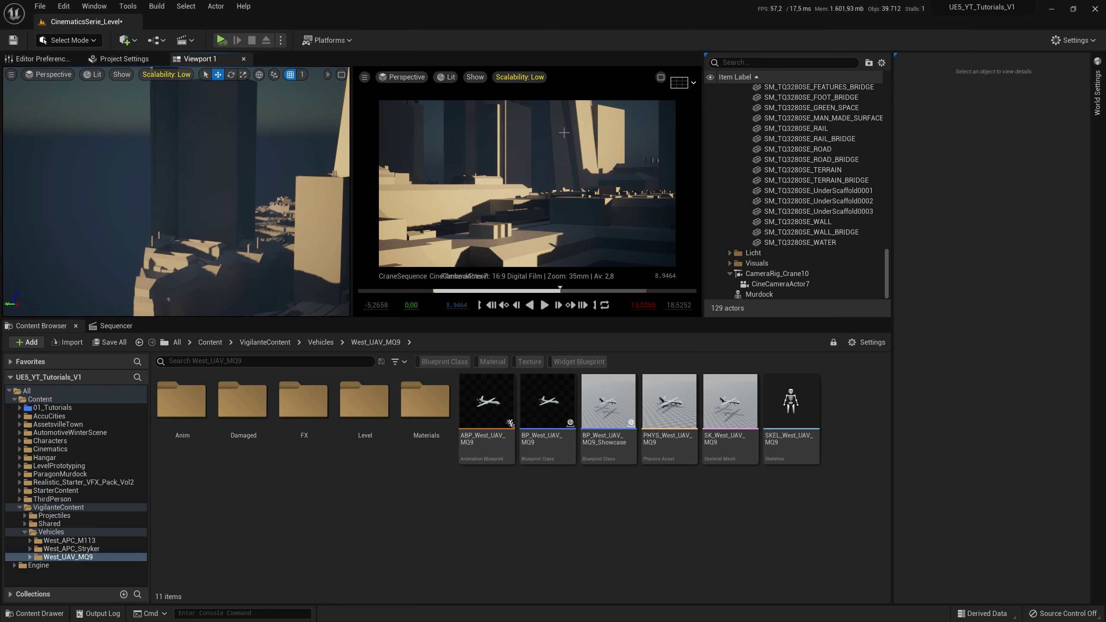
- Drop SK_West_UAV_MQ9 into the level and move it down and sideways among the buildings
{"action": "left_click_drag", "start_coordinate": [730, 401], "coordinate": [161, 149]}
{"action": "mouse_move", "coordinate": [168, 171]}
{"action": "right_mouse_down"}
{"action": "mouse_move", "coordinate": [207, 208]}
{"action": "mouse_move", "coordinate": [182, 175]}
{"action": "right_mouse_up"}
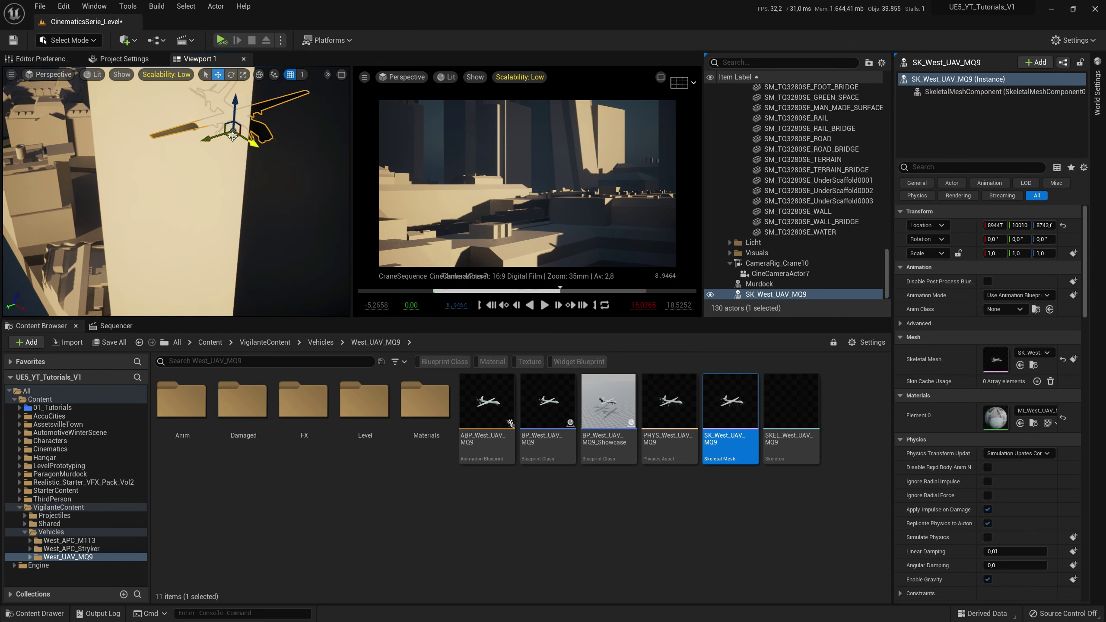
{"action": "left_click_drag", "start_coordinate": [233, 136], "coordinate": [198, 280]}
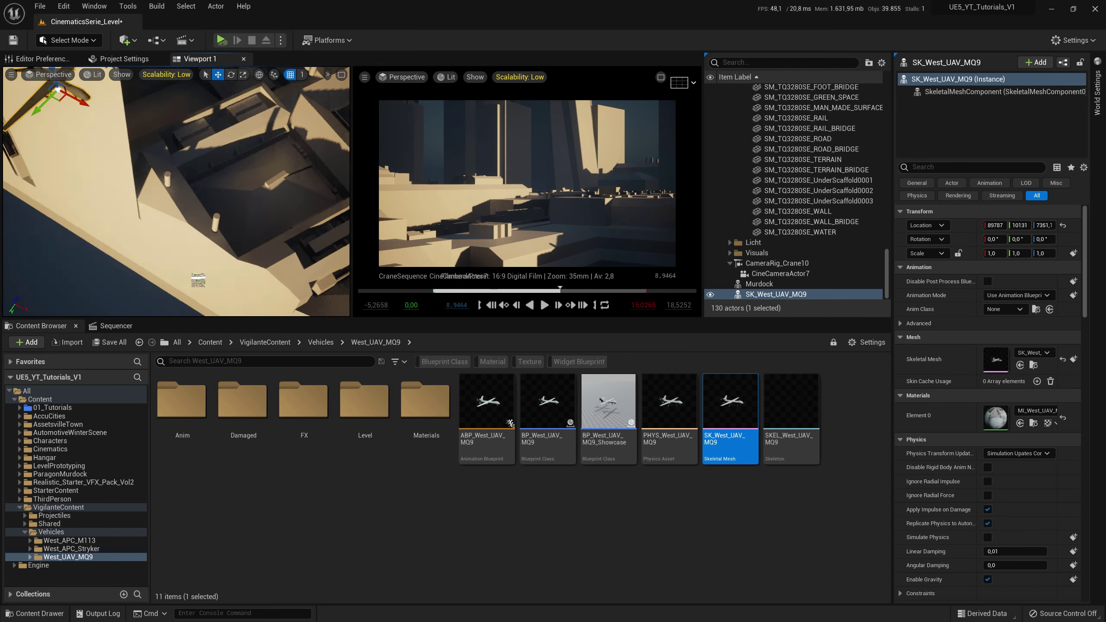
{"action": "right_click_drag", "start_coordinate": [198, 280], "coordinate": [136, 225]}
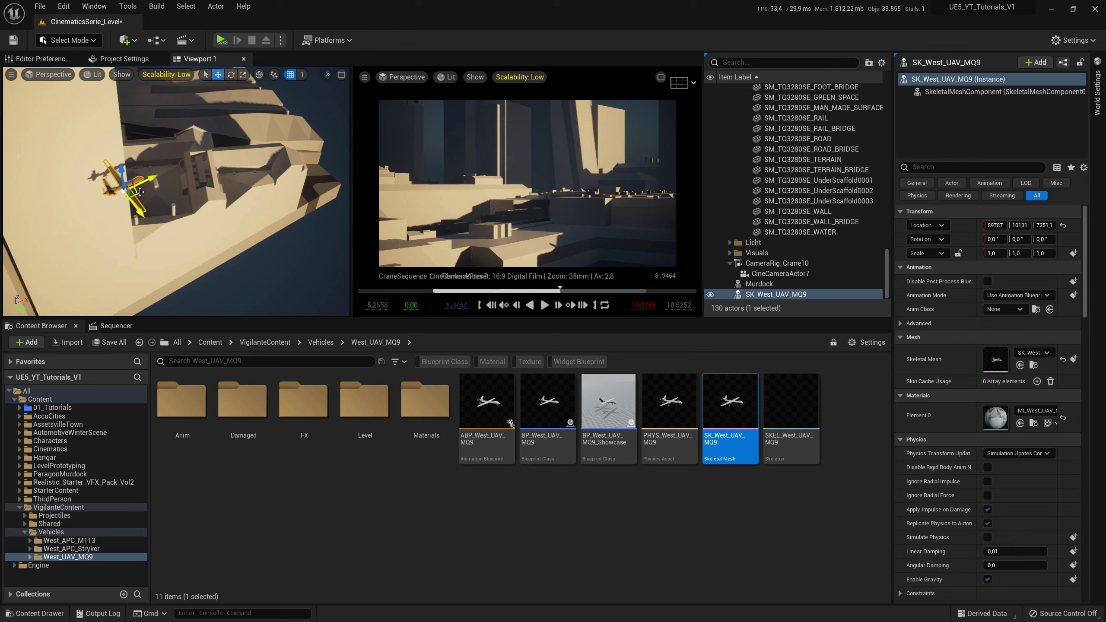
{"action": "left_click_drag", "start_coordinate": [142, 193], "coordinate": [240, 195]}
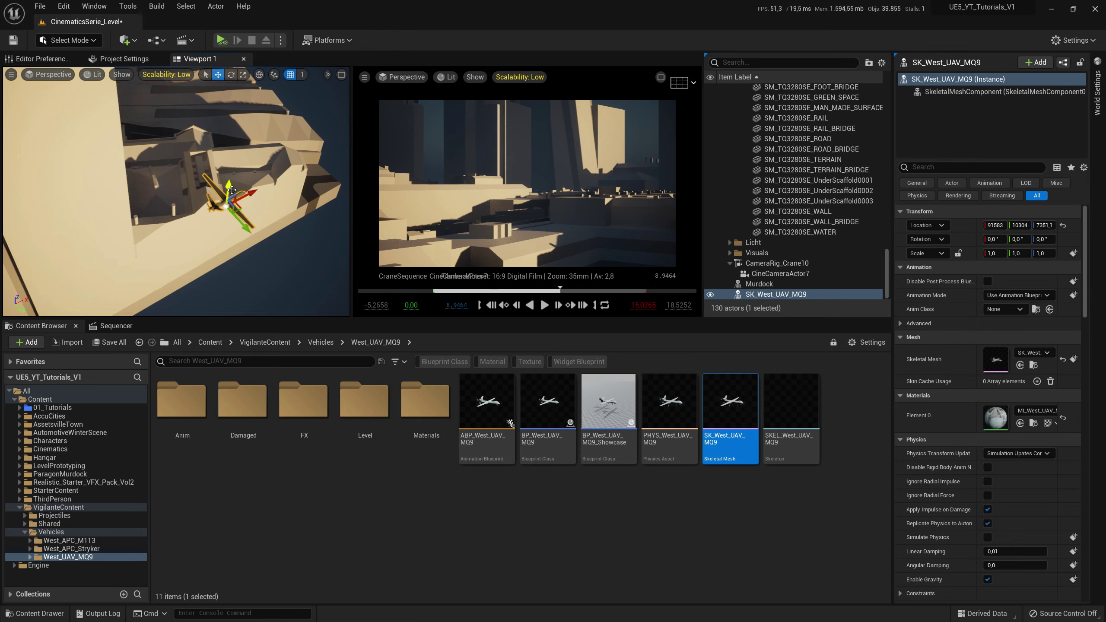
{"action": "right_click_drag", "start_coordinate": [136, 226], "coordinate": [283, 164]}
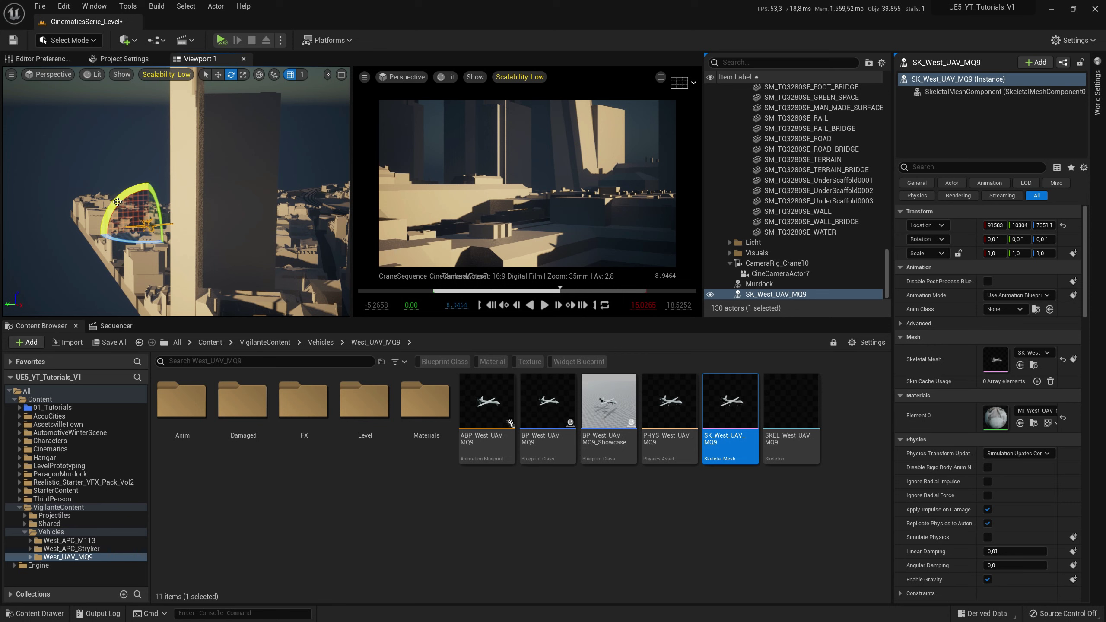
- Tilt the drone's nose down and turn its heading to about -37.61, 0, -35.7
{"action": "left_click_drag", "start_coordinate": [140, 170], "coordinate": [141, 183]}
{"action": "mouse_move", "coordinate": [142, 183]}
{"action": "right_mouse_down"}
{"action": "mouse_move", "coordinate": [147, 236]}
{"action": "mouse_move", "coordinate": [177, 227]}
{"action": "right_mouse_up"}
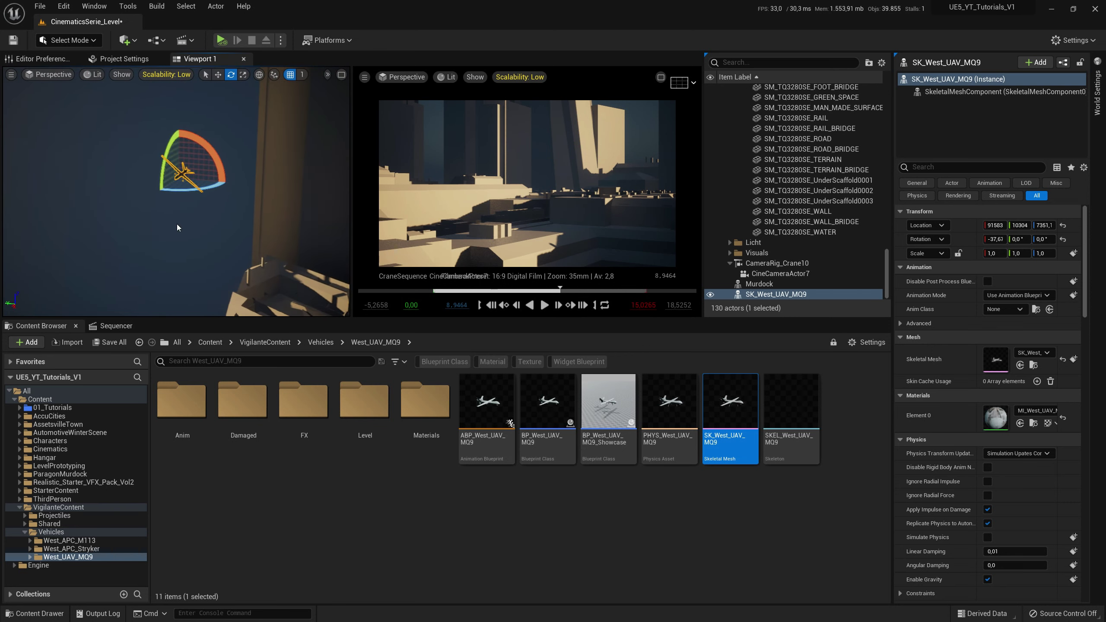
{"action": "mouse_move", "coordinate": [175, 188]}
{"action": "left_mouse_down"}
{"action": "mouse_move", "coordinate": [229, 194]}
{"action": "mouse_move", "coordinate": [205, 194]}
{"action": "left_mouse_up"}
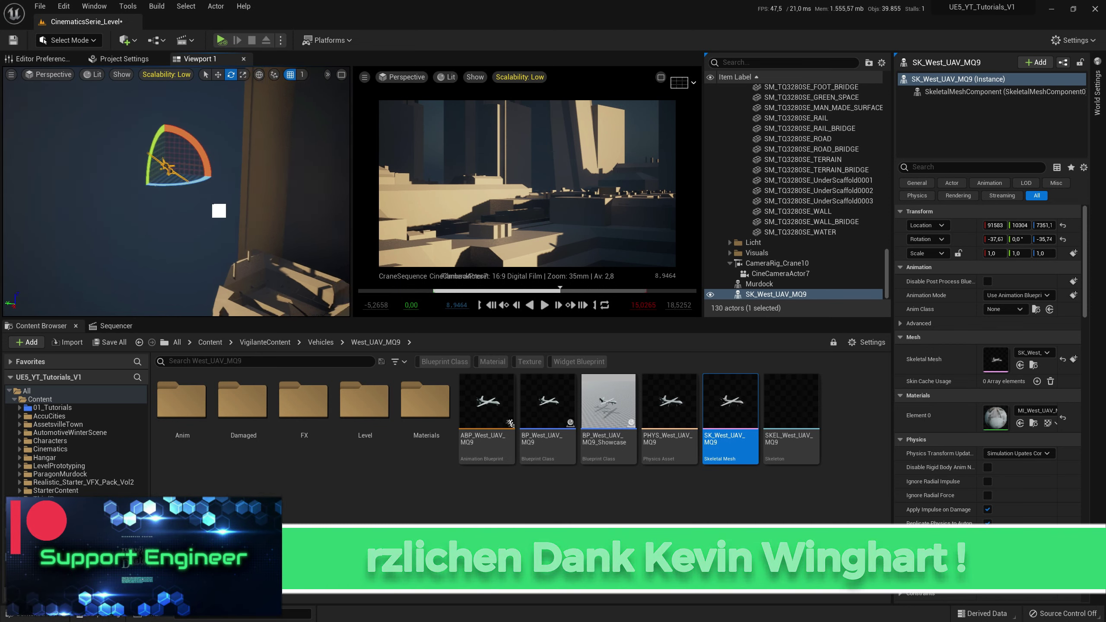
{"action": "mouse_move", "coordinate": [204, 194]}
{"action": "right_mouse_down"}
{"action": "mouse_move", "coordinate": [264, 205]}
{"action": "mouse_move", "coordinate": [208, 205]}
{"action": "right_mouse_up"}
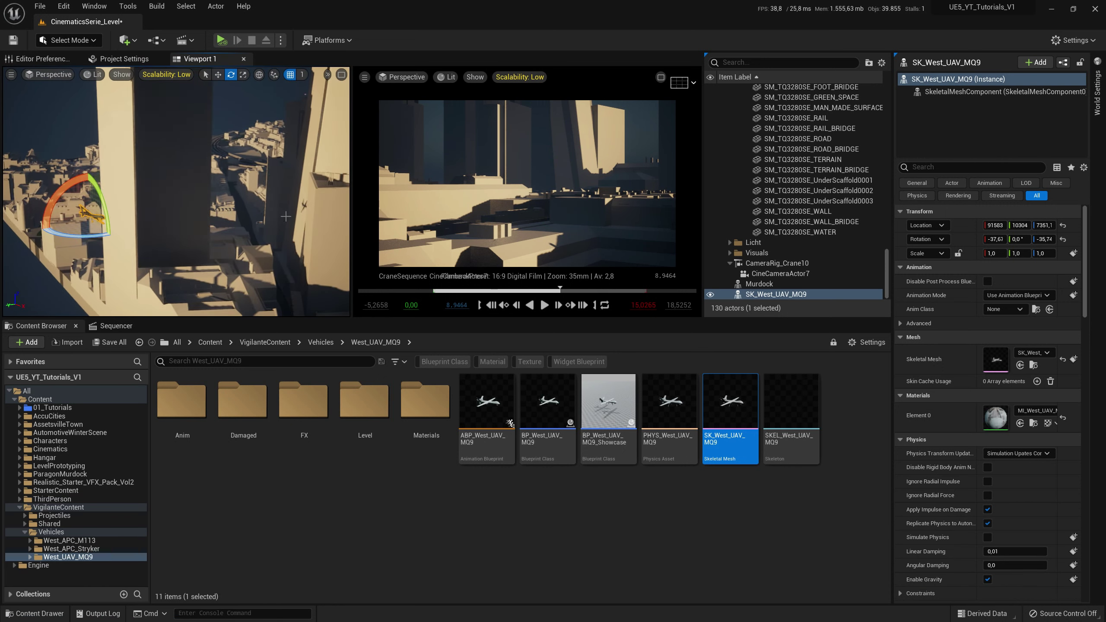
- Add SK_West_UAV_MQ9 to CraneSequence as a track and key its Transform at 7.6 seconds
{"action": "left_click", "coordinate": [119, 327]}
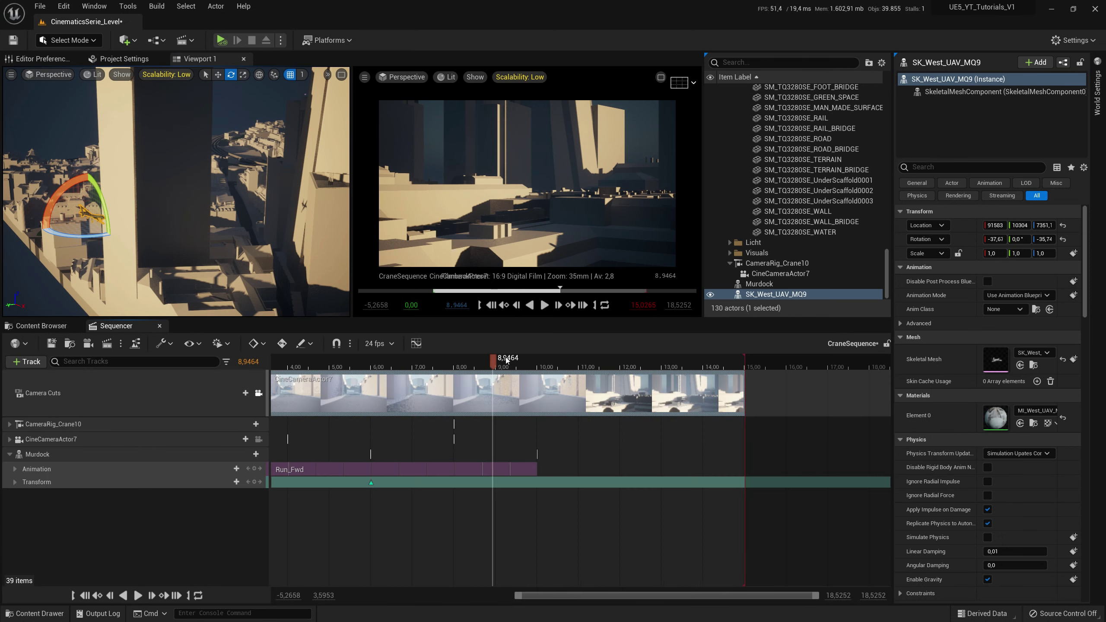
{"action": "mouse_move", "coordinate": [453, 365]}
{"action": "left_mouse_down"}
{"action": "mouse_move", "coordinate": [384, 366]}
{"action": "mouse_move", "coordinate": [439, 368]}
{"action": "left_mouse_up"}
{"action": "left_click", "coordinate": [29, 361]}
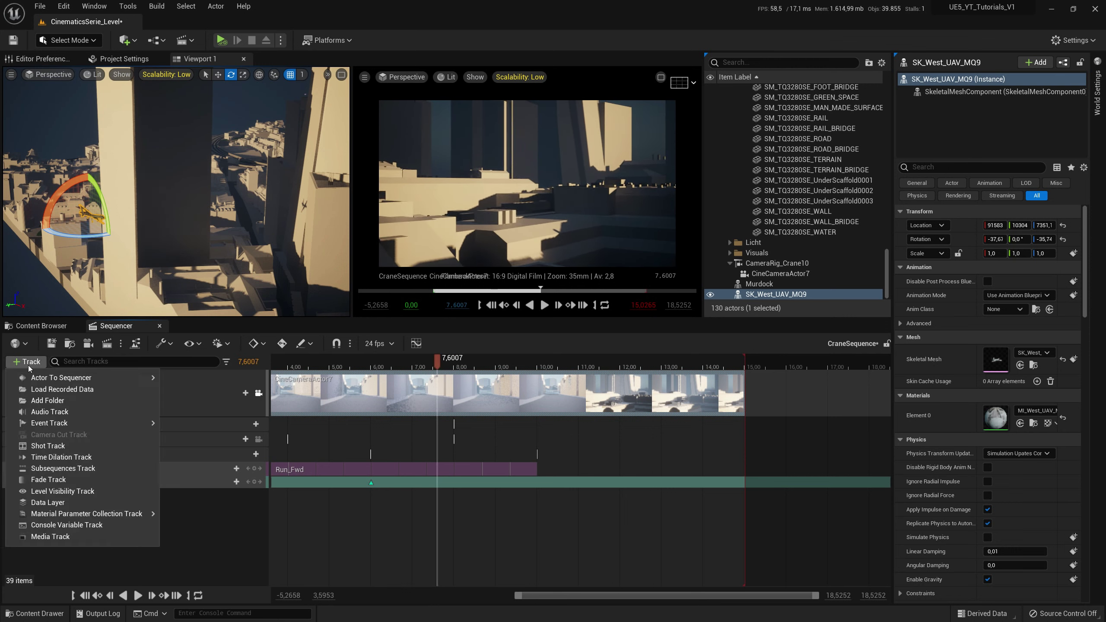
{"action": "mouse_move", "coordinate": [87, 377]}
{"action": "left_click", "coordinate": [242, 387]}
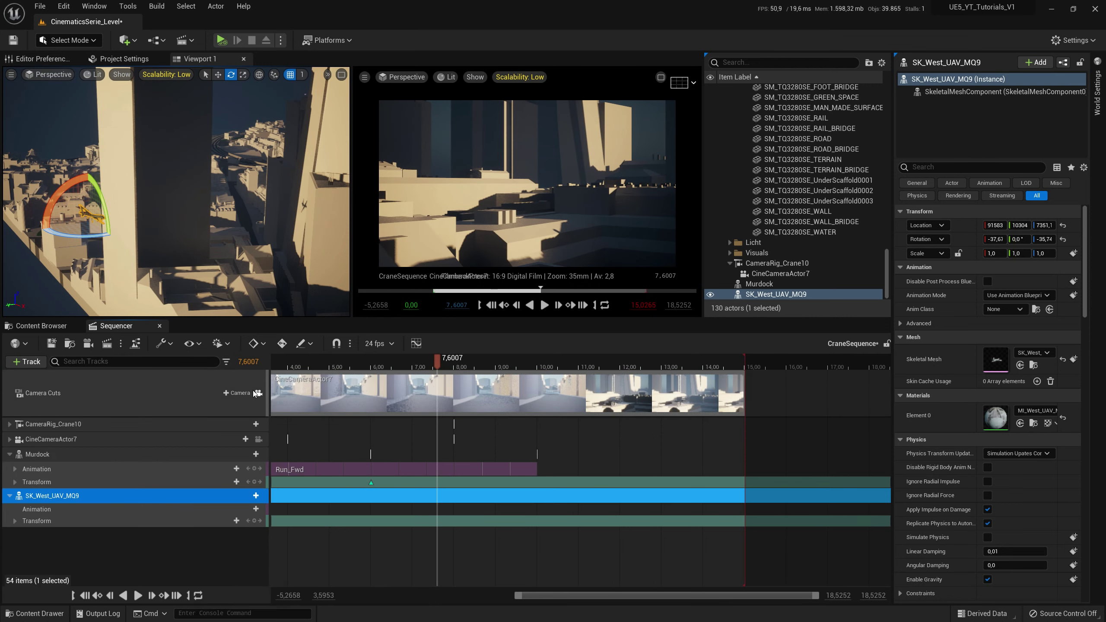
{"action": "left_click", "coordinate": [254, 520]}
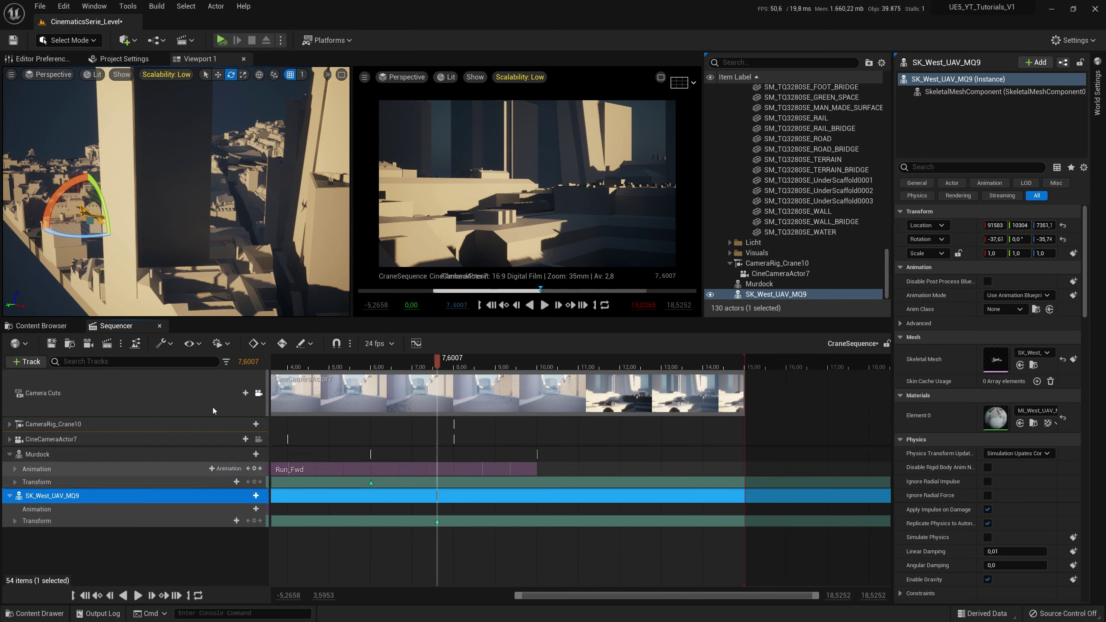
- Switch to the move gizmo and drag the drone across the city
{"action": "mouse_move", "coordinate": [223, 239]}
{"action": "right_mouse_down"}
{"action": "mouse_move", "coordinate": [222, 264]}
{"action": "mouse_move", "coordinate": [214, 232]}
{"action": "mouse_move", "coordinate": [215, 290]}
{"action": "mouse_move", "coordinate": [200, 271]}
{"action": "right_mouse_up"}
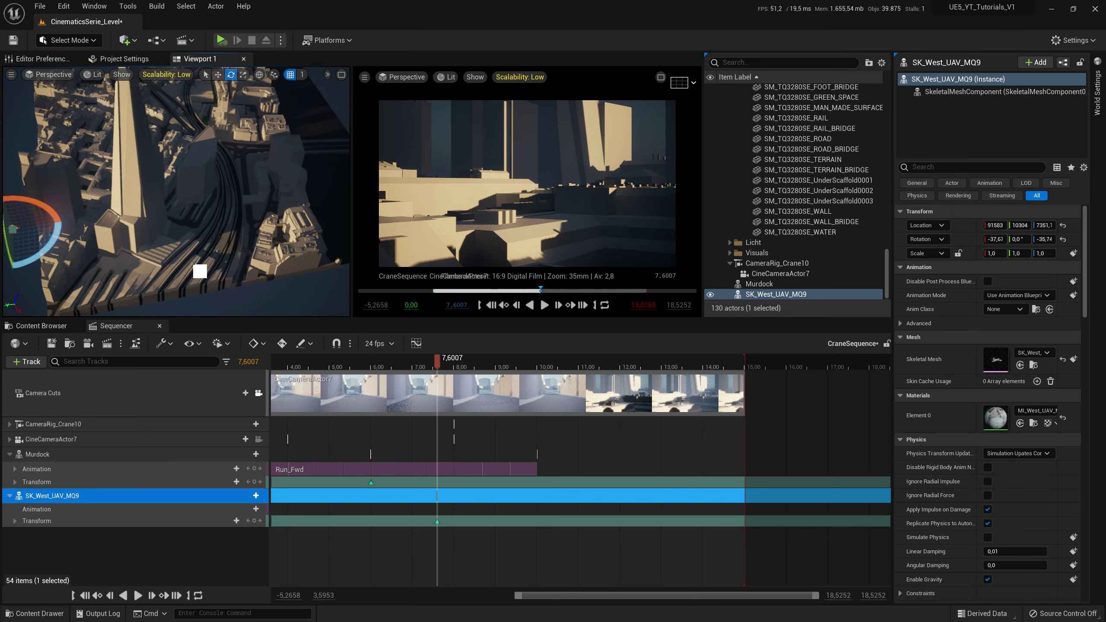
{"action": "key", "text": "r"}
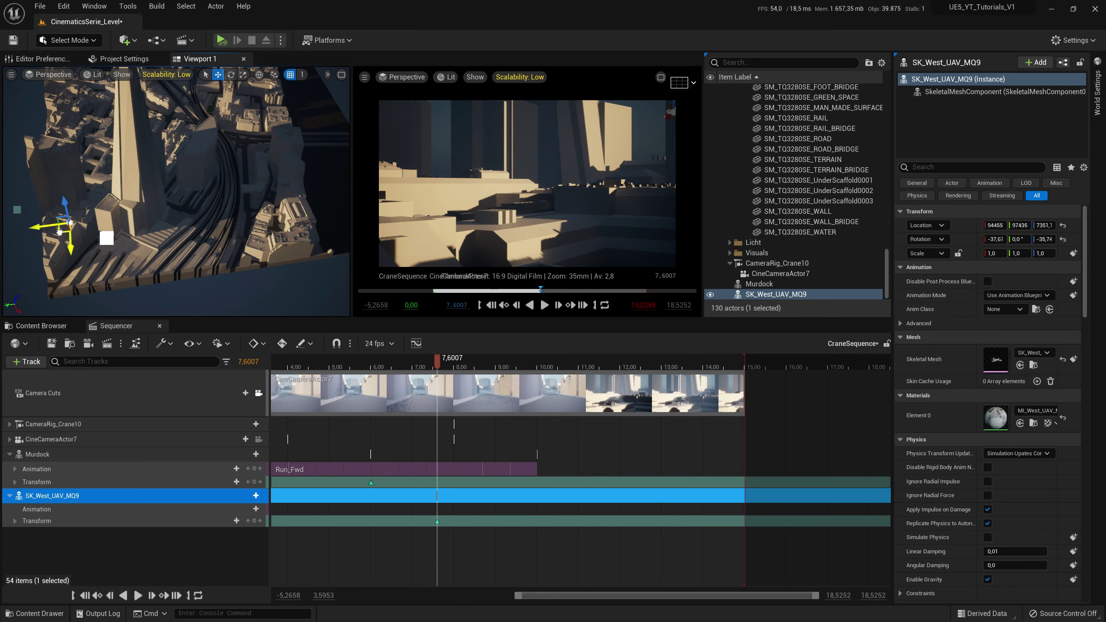
{"action": "left_click_drag", "start_coordinate": [60, 231], "coordinate": [232, 236]}
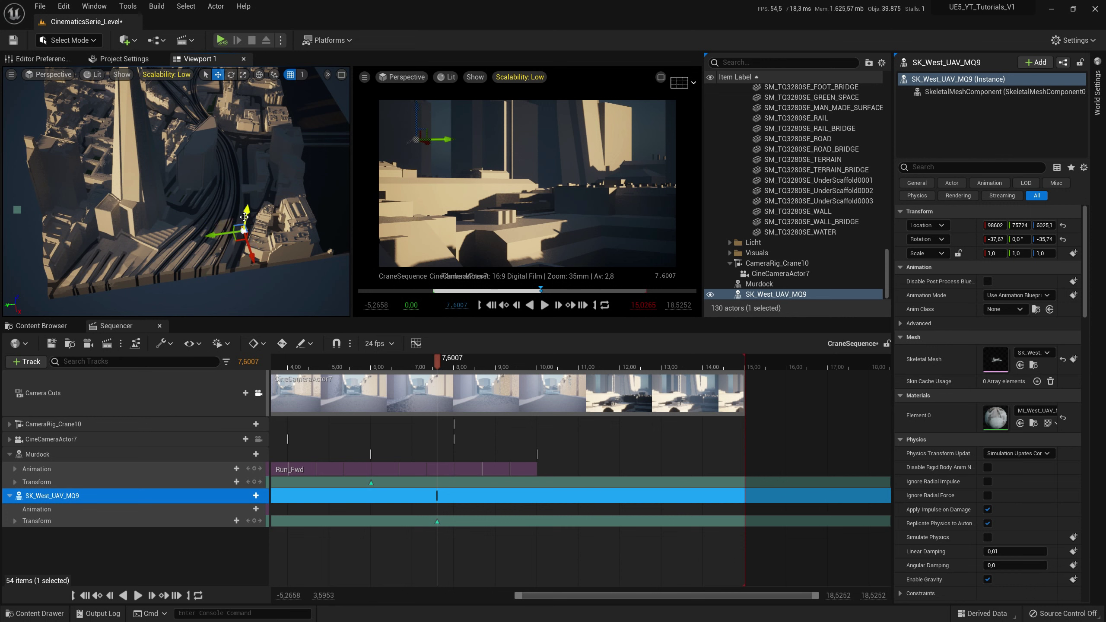
- Scrub between the 7.6-second key and about 12 seconds, then drag the drone to its end position
{"action": "left_click", "coordinate": [444, 367]}
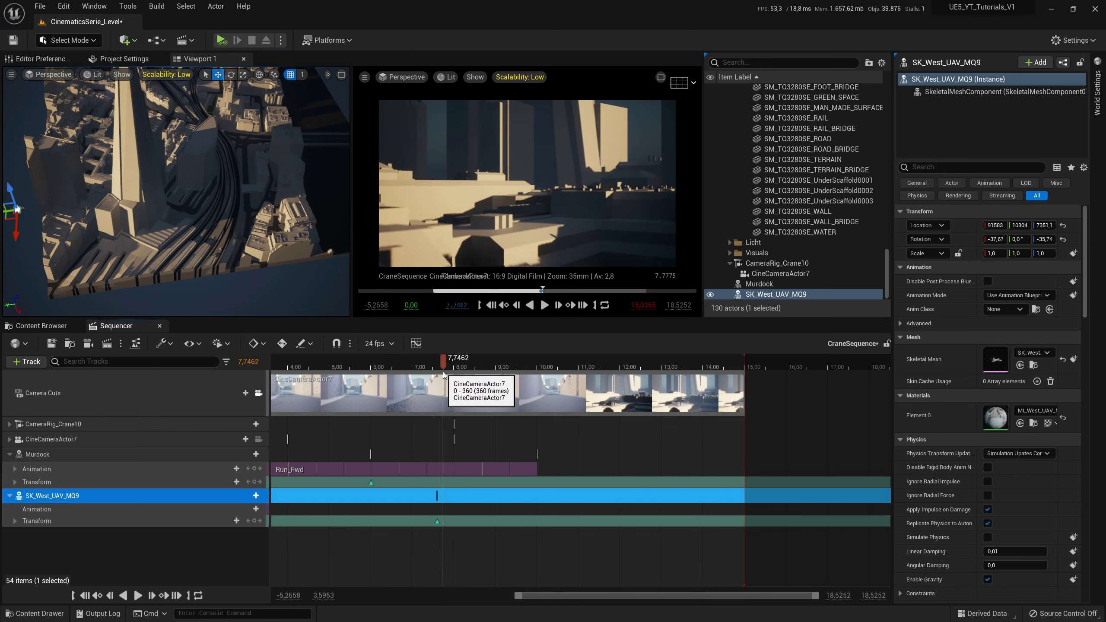
{"action": "left_click_drag", "start_coordinate": [443, 374], "coordinate": [463, 371]}
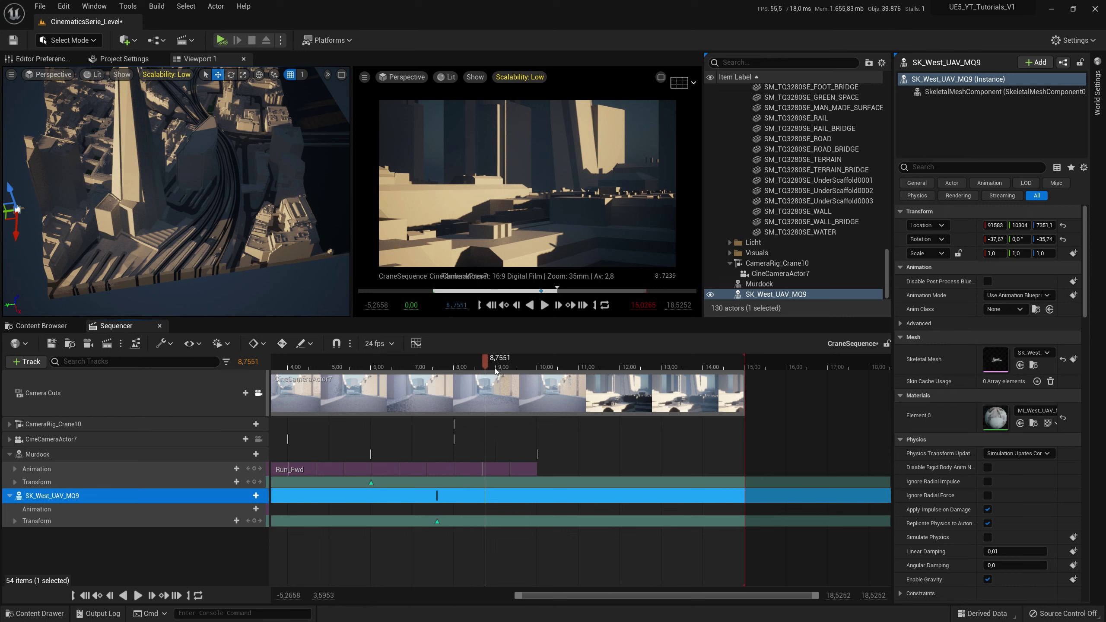
{"action": "left_click_drag", "start_coordinate": [554, 369], "coordinate": [615, 365]}
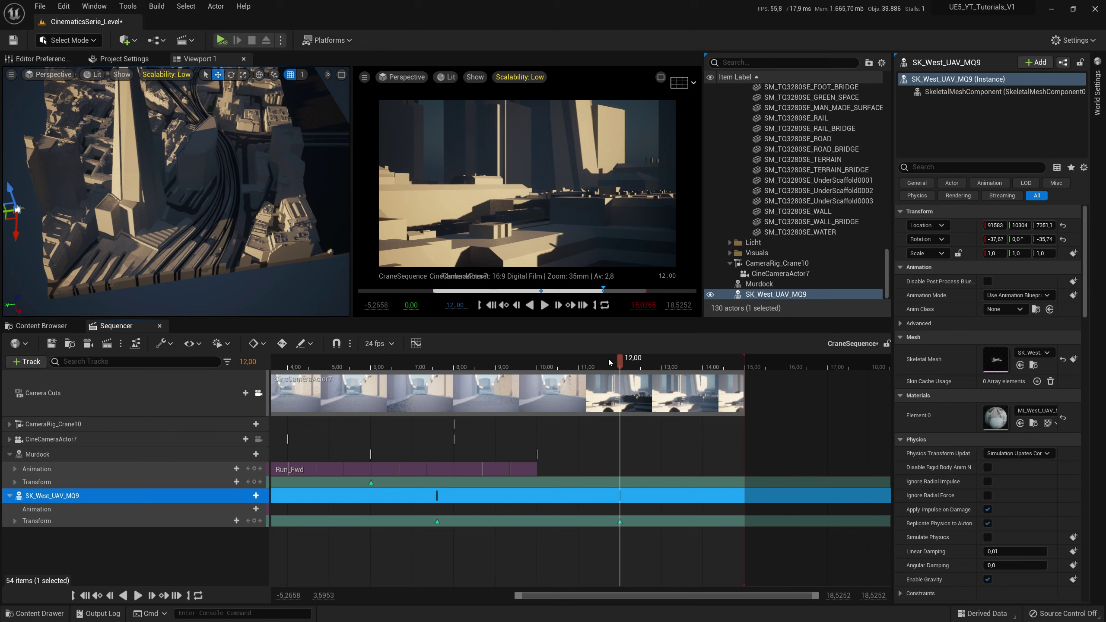
{"action": "left_click_drag", "start_coordinate": [608, 359], "coordinate": [465, 367]}
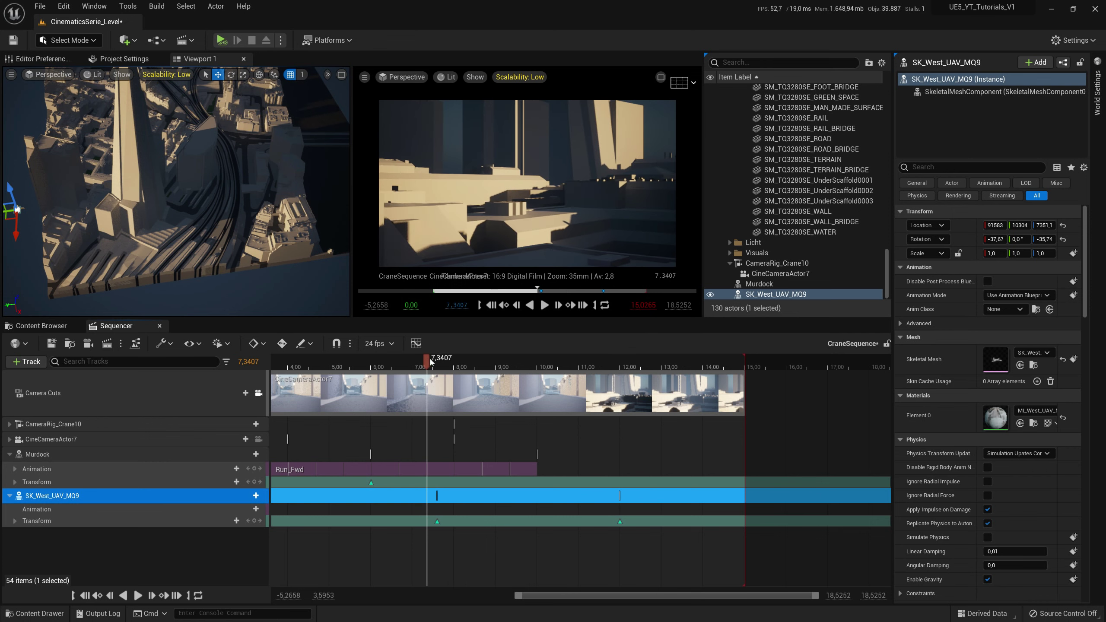
{"action": "left_click_drag", "start_coordinate": [547, 366], "coordinate": [619, 362]}
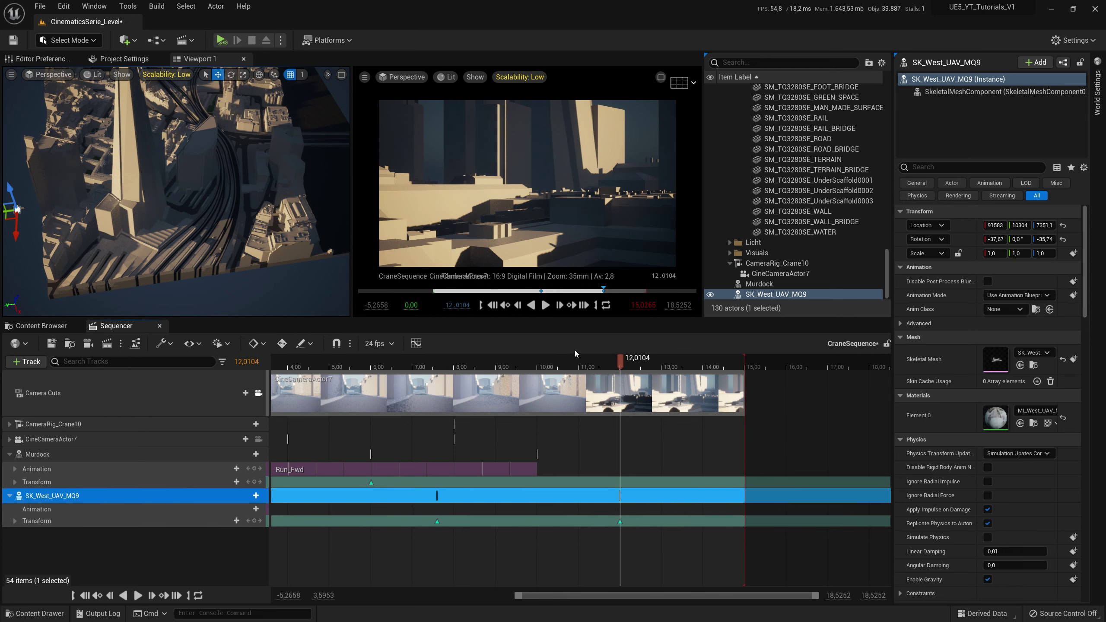
{"action": "left_click_drag", "start_coordinate": [622, 365], "coordinate": [437, 379]}
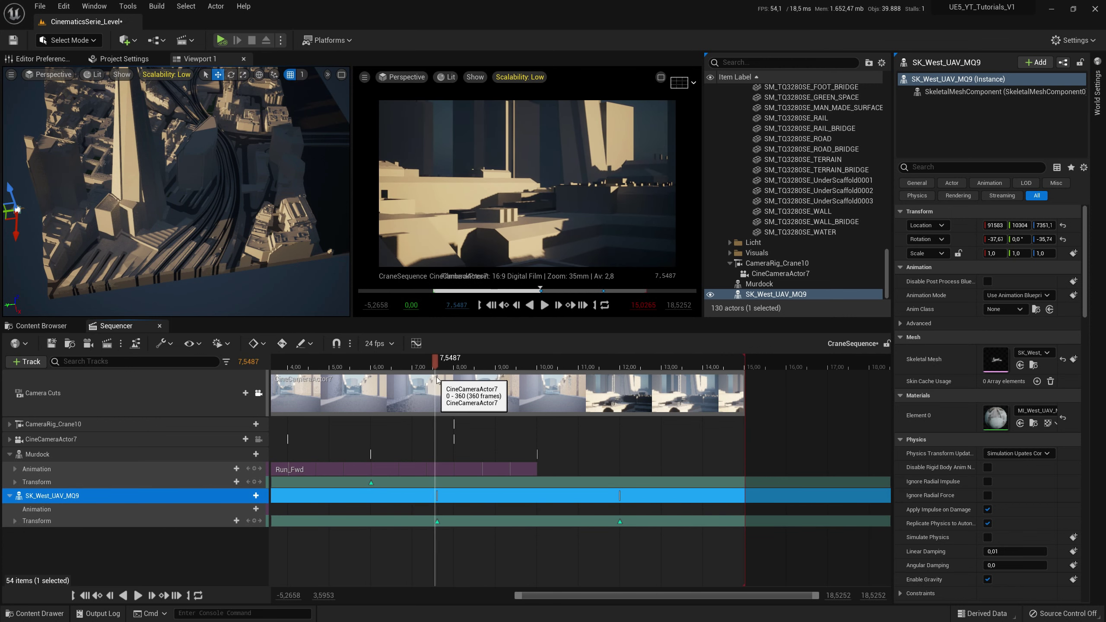
{"action": "left_click_drag", "start_coordinate": [438, 380], "coordinate": [438, 380]}
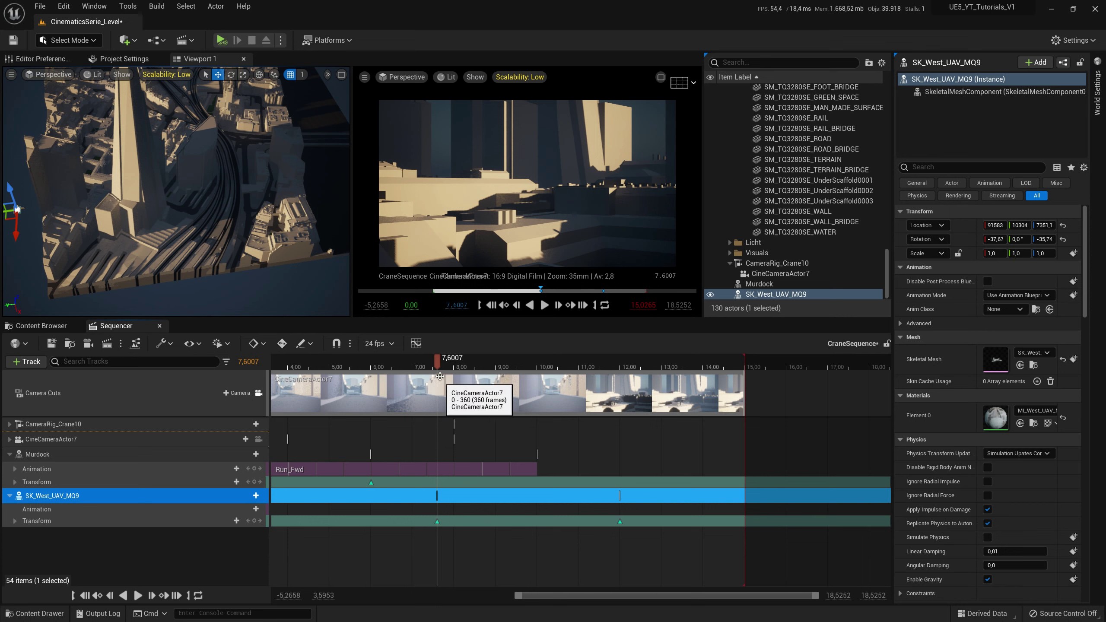
{"action": "left_click_drag", "start_coordinate": [438, 365], "coordinate": [623, 383]}
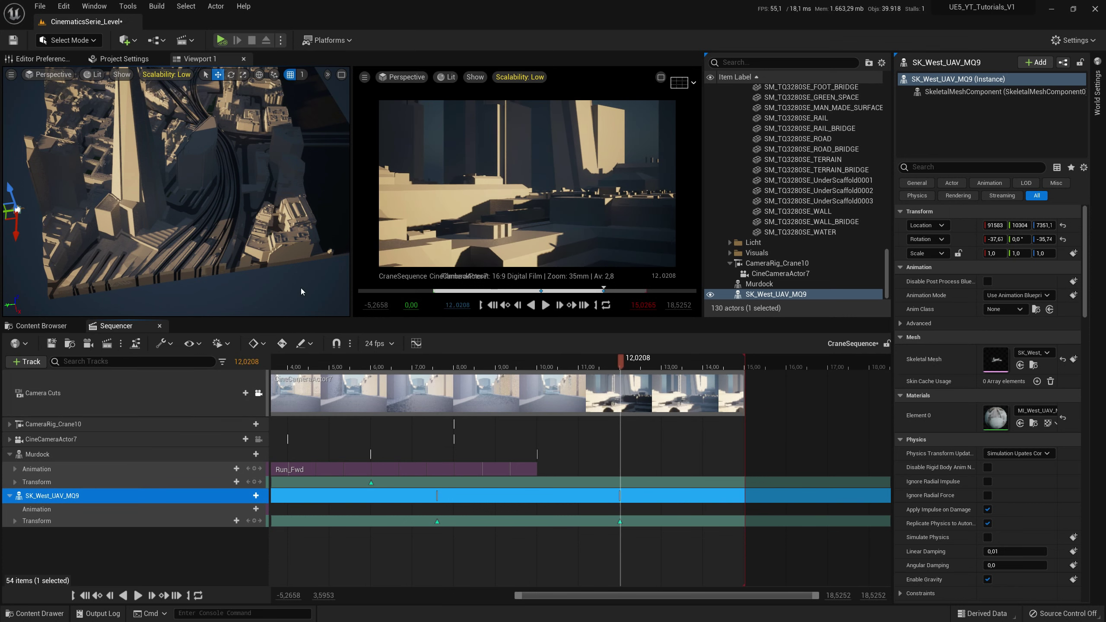
{"action": "left_click_drag", "start_coordinate": [9, 216], "coordinate": [230, 229]}
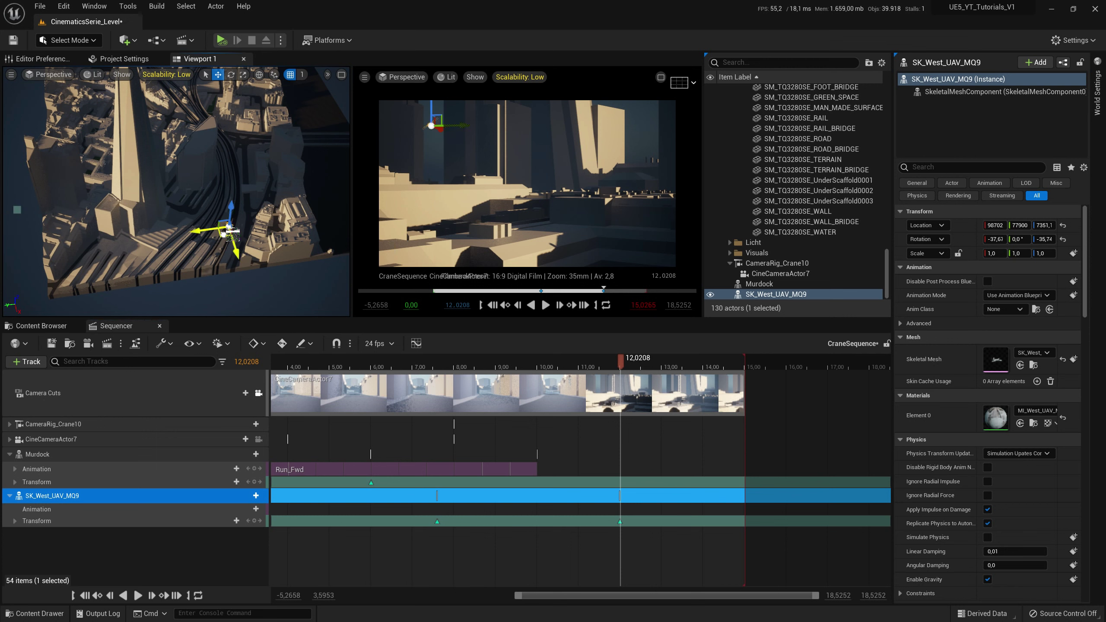
- Re-key the drone's Transform at the 12-second key with its new position
{"action": "left_click", "coordinate": [254, 520]}
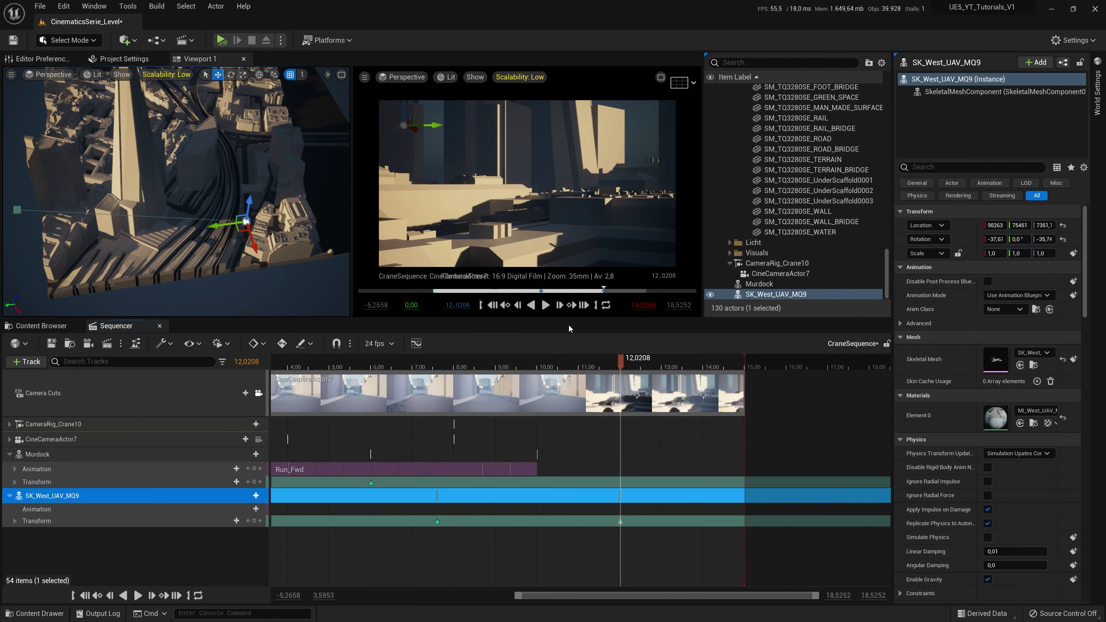
{"action": "mouse_move", "coordinate": [622, 368]}
{"action": "left_mouse_down"}
{"action": "mouse_move", "coordinate": [414, 365]}
{"action": "mouse_move", "coordinate": [618, 382]}
{"action": "left_mouse_up"}
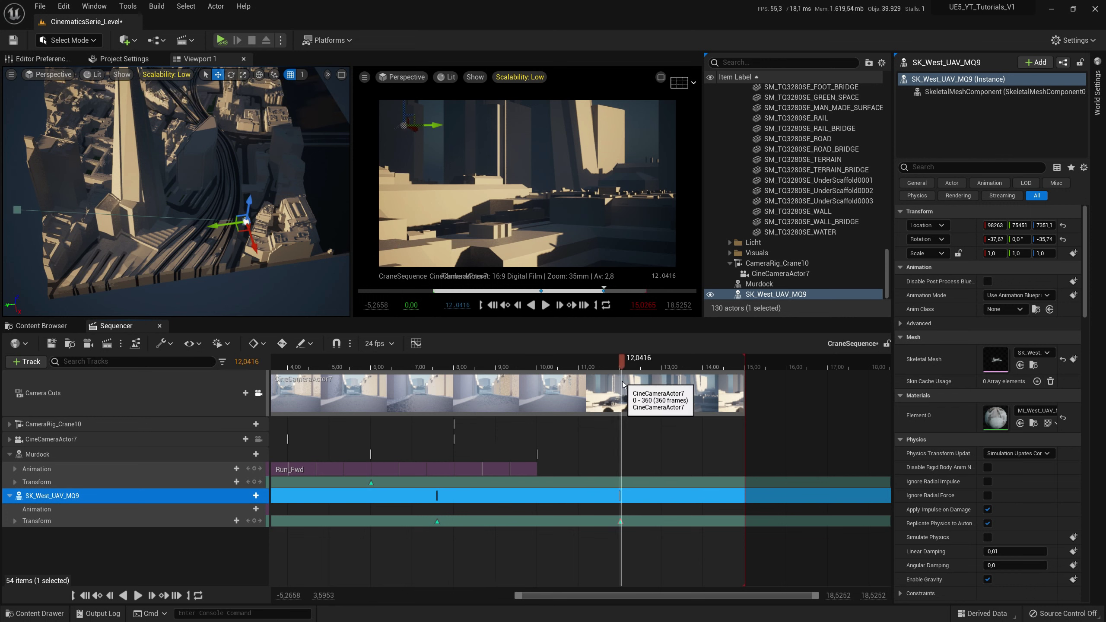
{"action": "left_click_drag", "start_coordinate": [618, 382], "coordinate": [437, 379]}
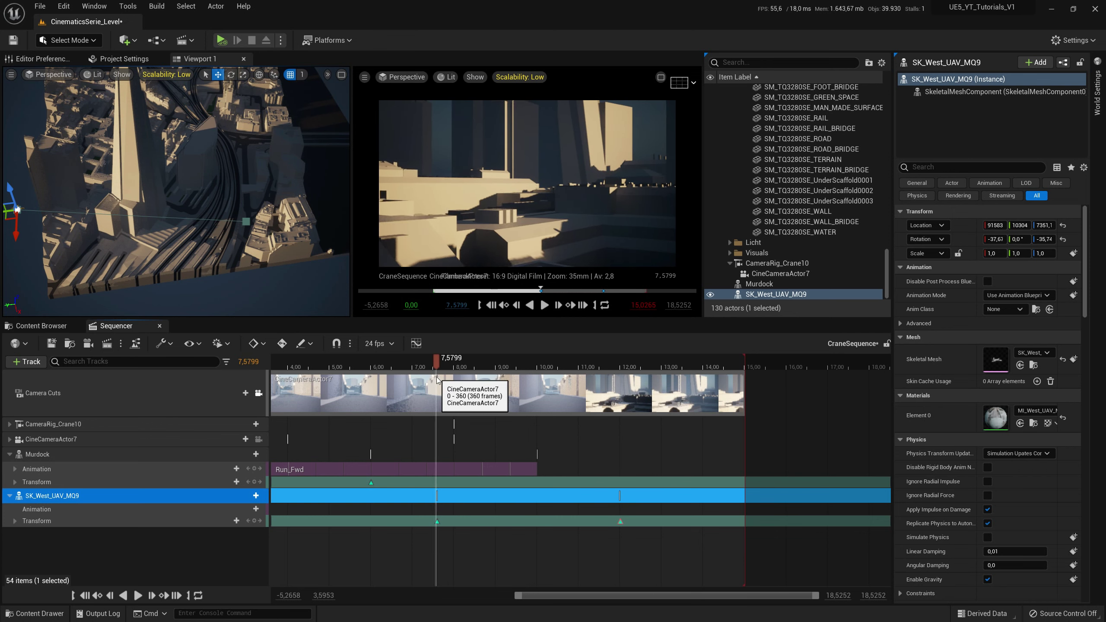
{"action": "left_click", "coordinate": [620, 521]}
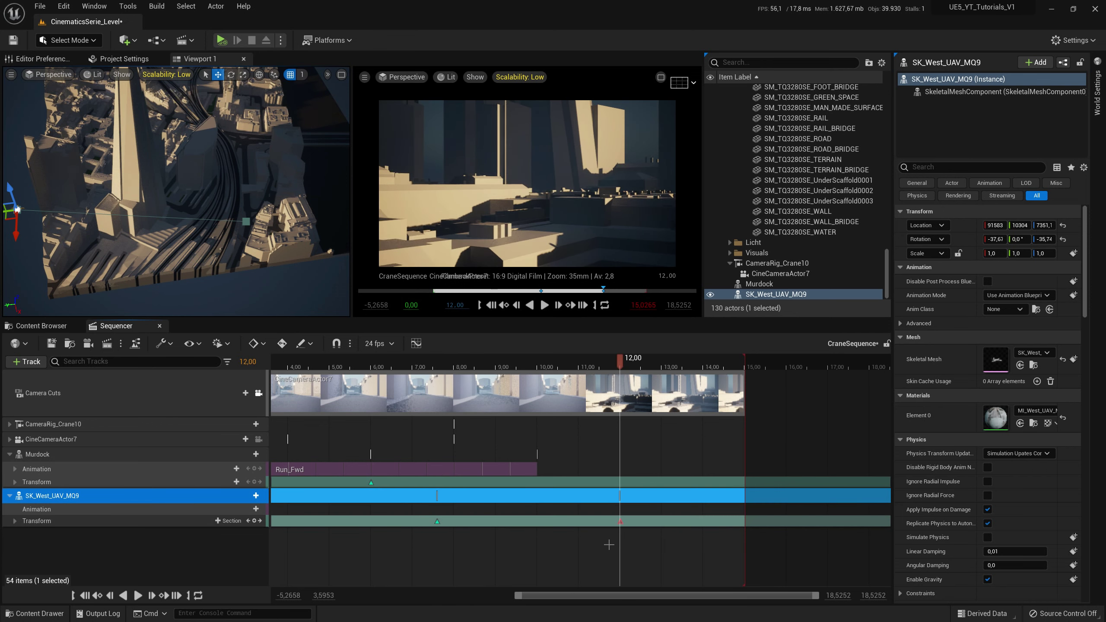
{"action": "key", "text": "ctrl+z"}
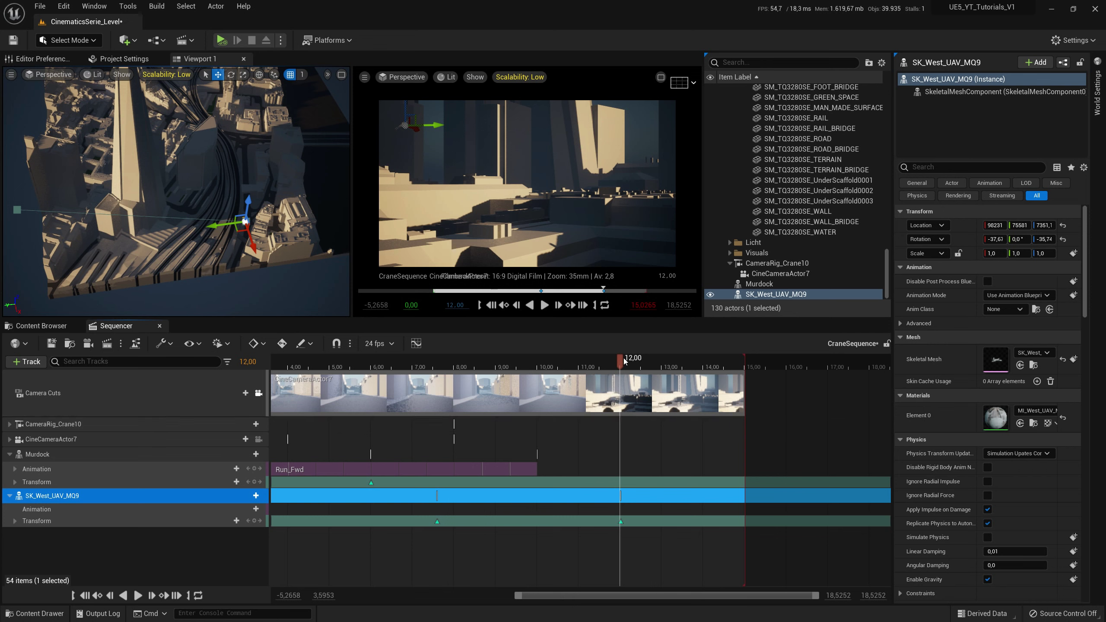
- Drag the drone's first Transform key later, to about 7.9 seconds, and deselect the drone
{"action": "mouse_move", "coordinate": [618, 365]}
{"action": "left_mouse_down"}
{"action": "mouse_move", "coordinate": [426, 365]}
{"action": "mouse_move", "coordinate": [486, 367]}
{"action": "left_mouse_up"}
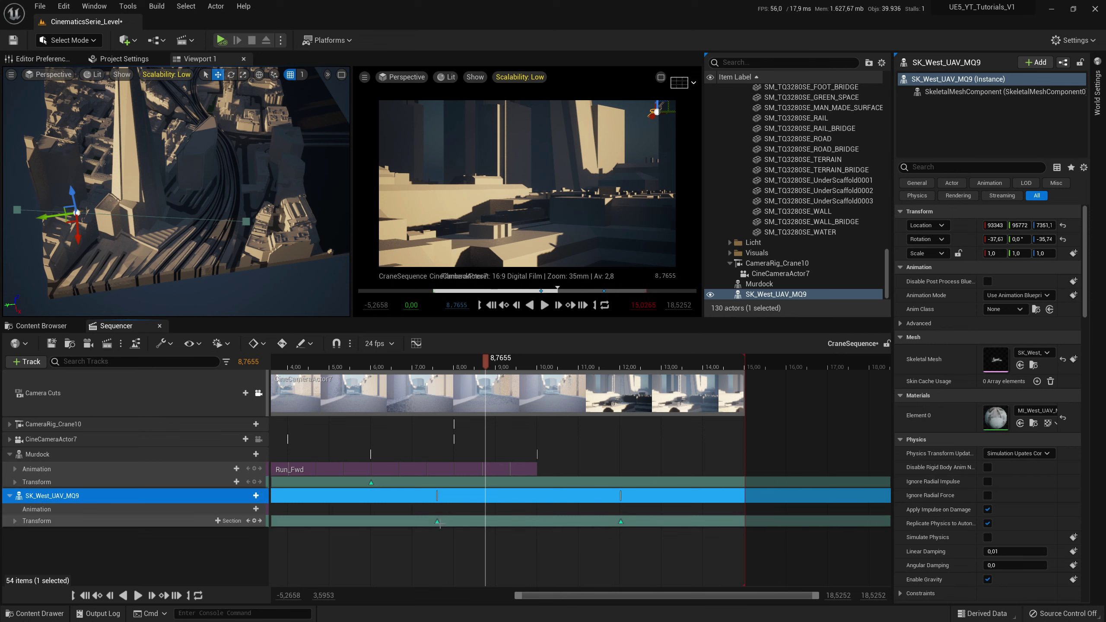
{"action": "mouse_move", "coordinate": [436, 521]}
{"action": "left_mouse_down"}
{"action": "mouse_move", "coordinate": [380, 521]}
{"action": "mouse_move", "coordinate": [449, 521]}
{"action": "left_mouse_up"}
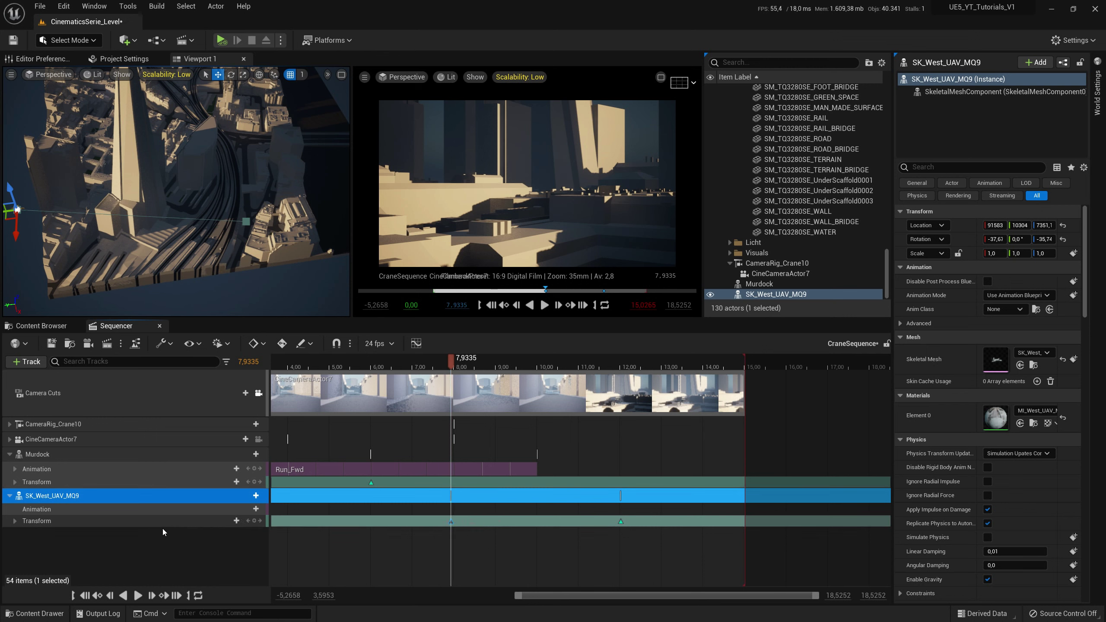
{"action": "left_click", "coordinate": [11, 218]}
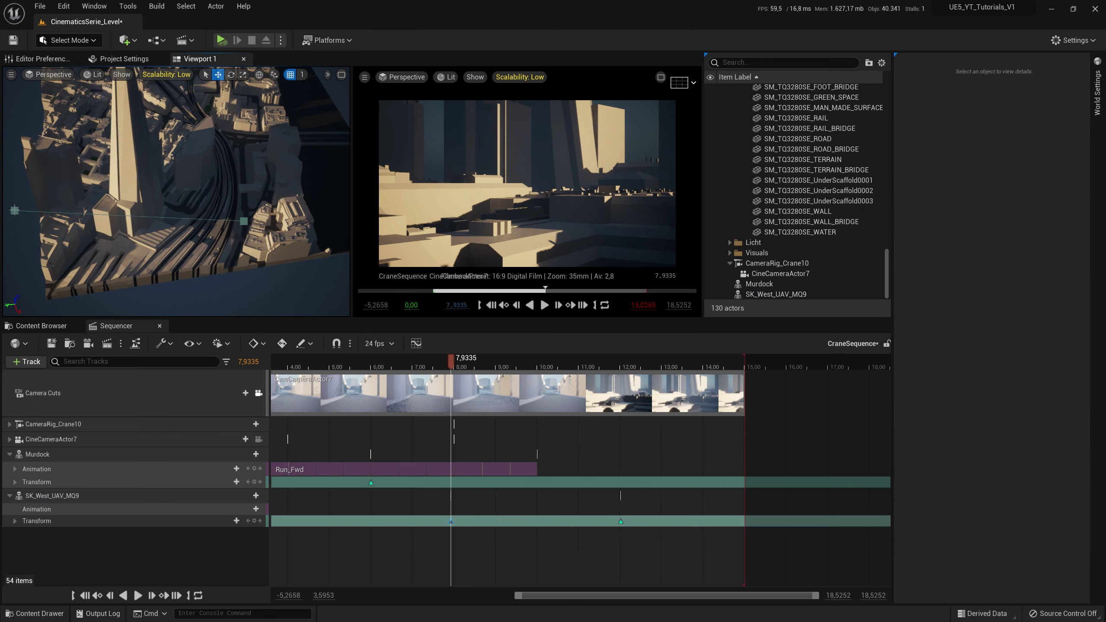
- Move the drone's first Transform key to 7.66 seconds and play CraneSequence from the start
{"action": "left_click", "coordinate": [19, 216]}
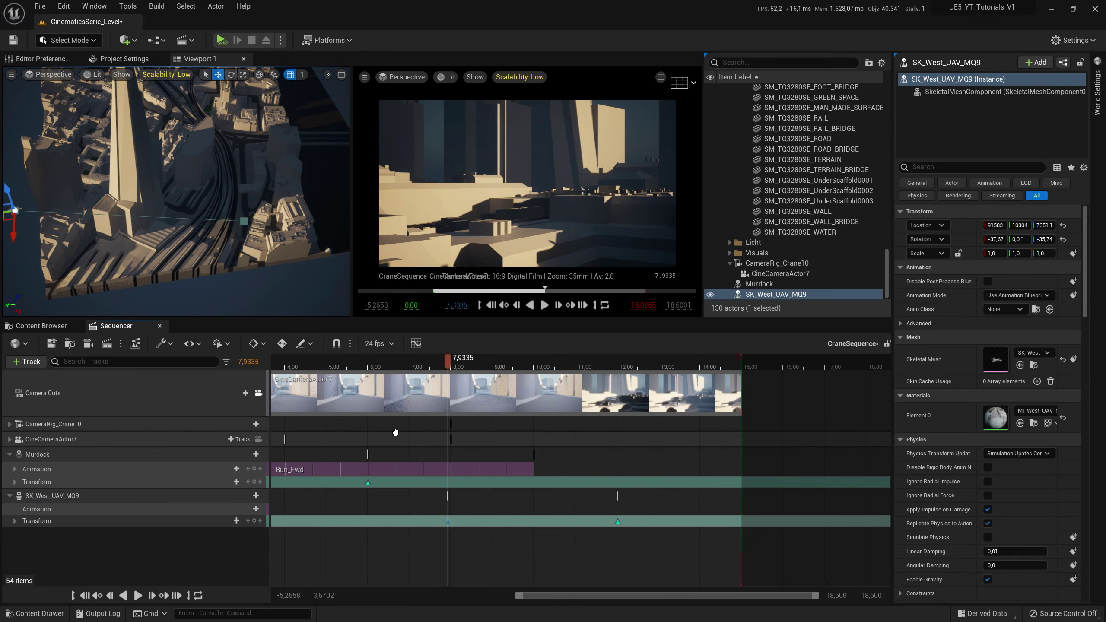
{"action": "right_click_drag", "start_coordinate": [406, 434], "coordinate": [448, 434]}
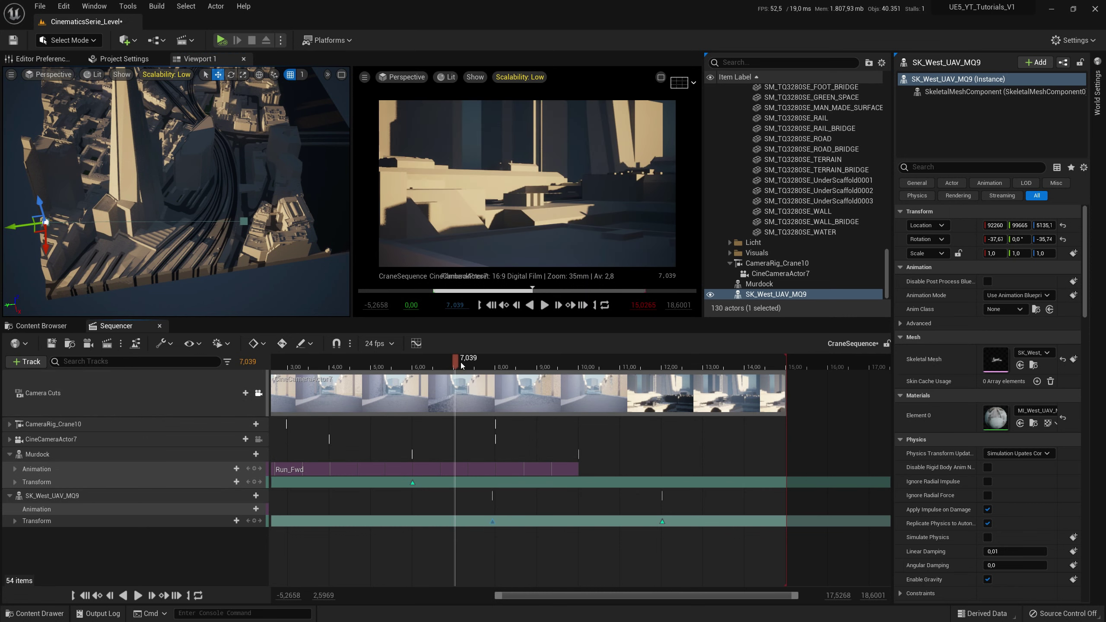
{"action": "mouse_move", "coordinate": [491, 365]}
{"action": "left_mouse_down"}
{"action": "mouse_move", "coordinate": [516, 366]}
{"action": "mouse_move", "coordinate": [479, 364]}
{"action": "mouse_move", "coordinate": [492, 364]}
{"action": "left_mouse_up"}
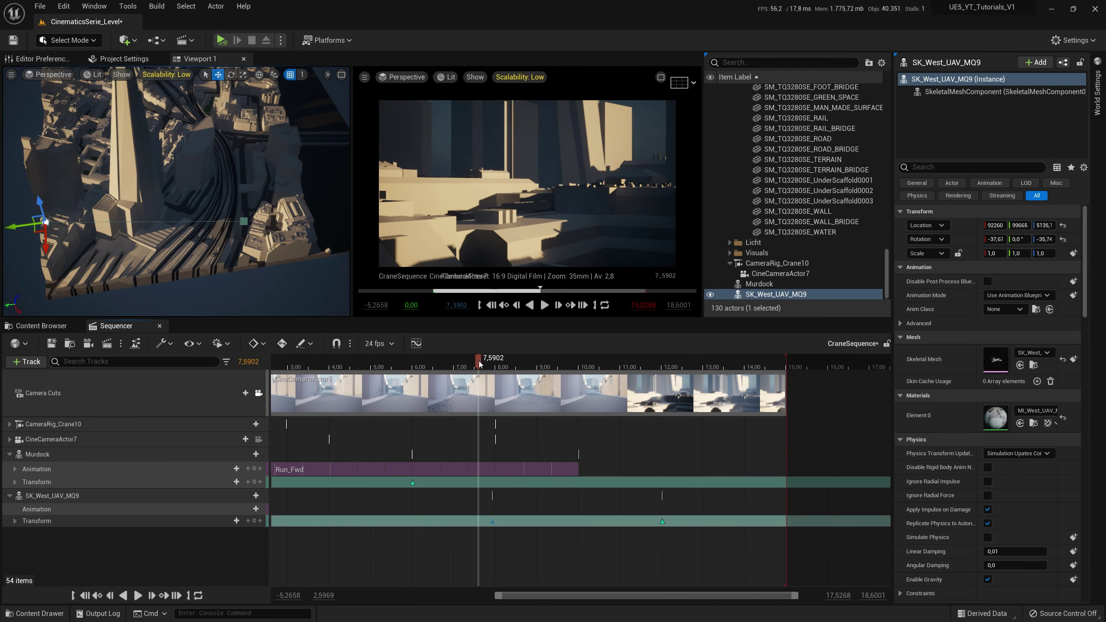
{"action": "left_click_drag", "start_coordinate": [486, 524], "coordinate": [481, 522]}
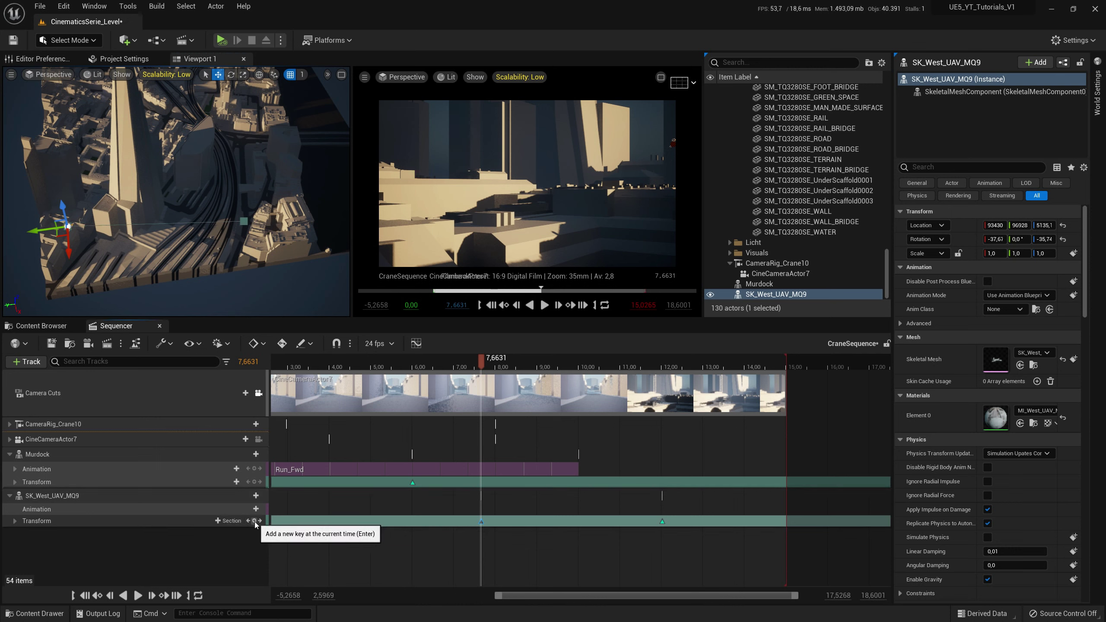
{"action": "mouse_move", "coordinate": [422, 367]}
{"action": "left_mouse_down"}
{"action": "mouse_move", "coordinate": [636, 382]}
{"action": "mouse_move", "coordinate": [420, 389]}
{"action": "left_mouse_up"}
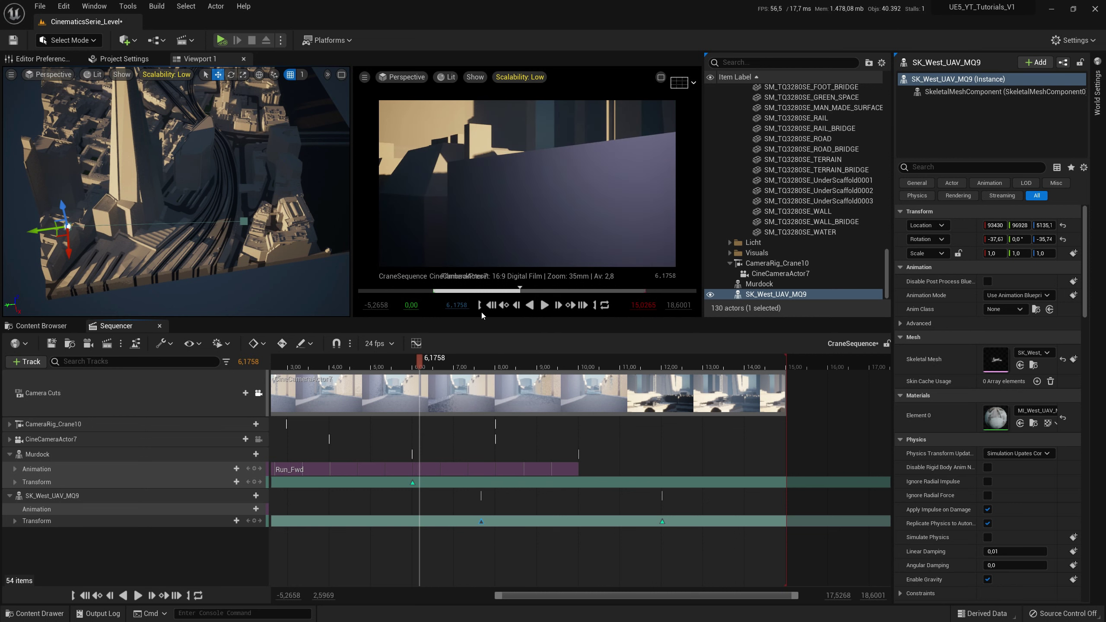
{"action": "left_click", "coordinate": [480, 305]}
{"action": "left_click", "coordinate": [544, 305]}
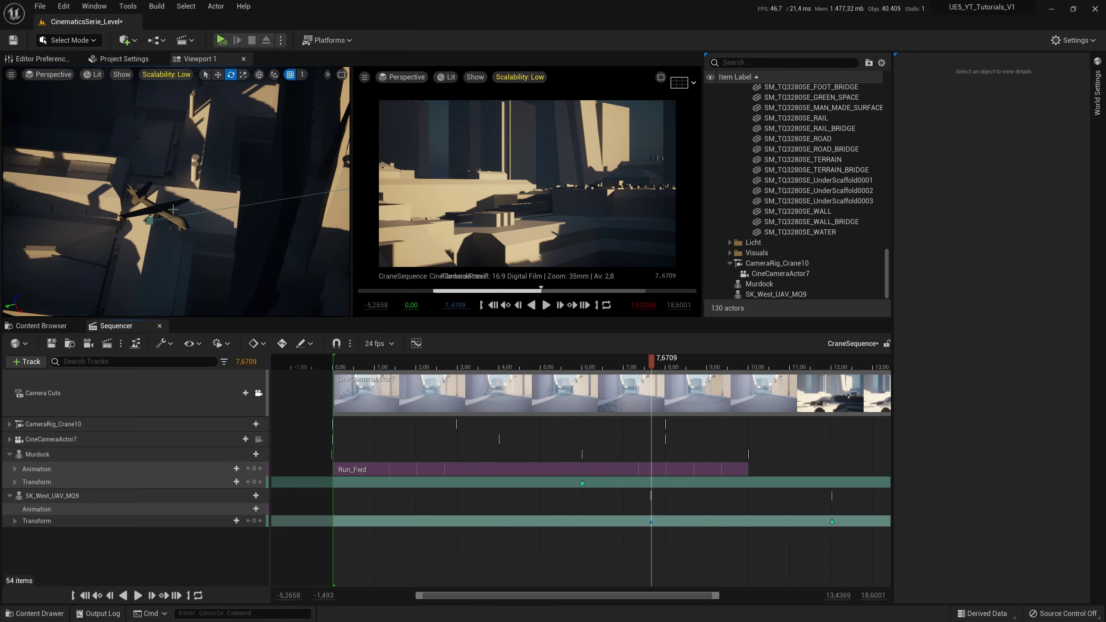
- Turn the drone's heading further and key its Transform at 7.67 seconds, then preview the turn
{"action": "right_click_drag", "start_coordinate": [173, 210], "coordinate": [173, 209]}
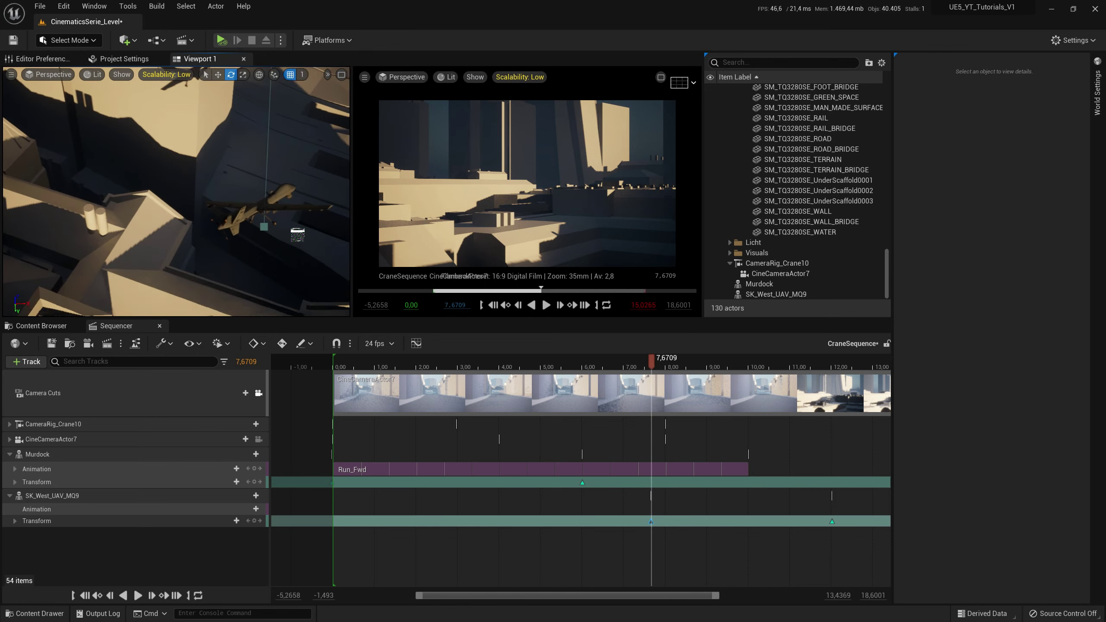
{"action": "right_click_drag", "start_coordinate": [319, 221], "coordinate": [300, 216]}
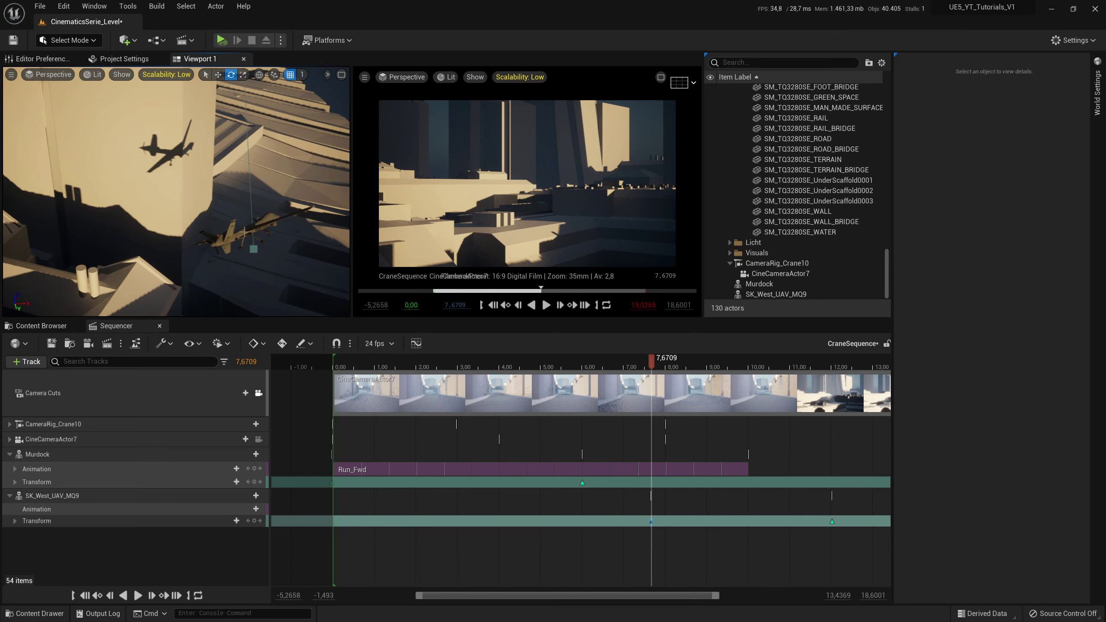
{"action": "left_click", "coordinate": [228, 235]}
{"action": "mouse_move", "coordinate": [242, 275]}
{"action": "left_mouse_down"}
{"action": "mouse_move", "coordinate": [278, 285]}
{"action": "mouse_move", "coordinate": [267, 237]}
{"action": "left_mouse_up"}
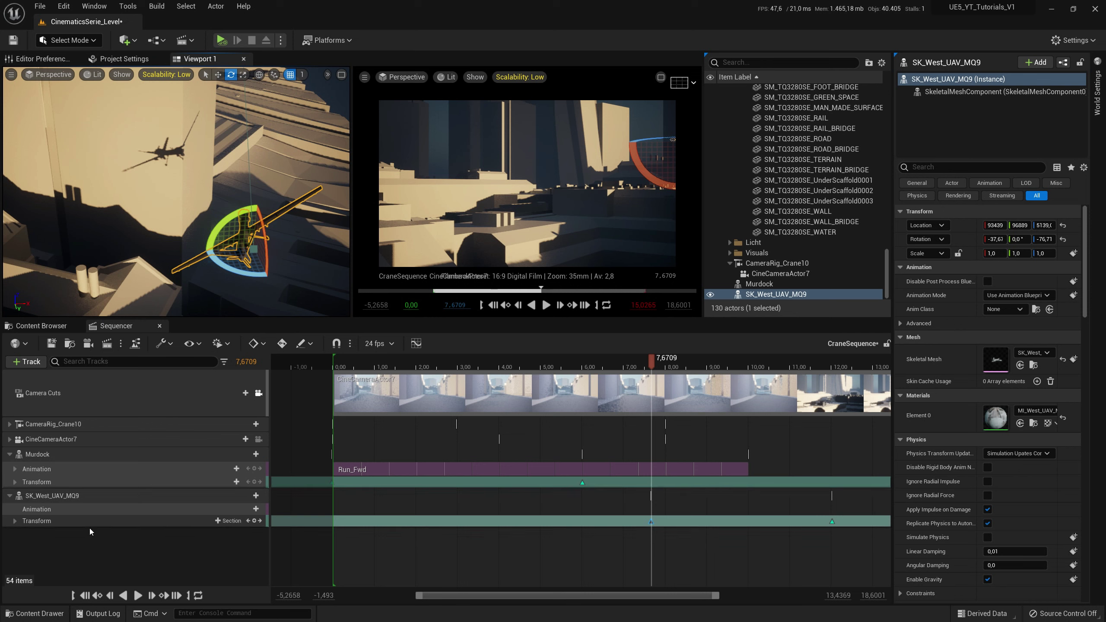
{"action": "left_click", "coordinate": [255, 521]}
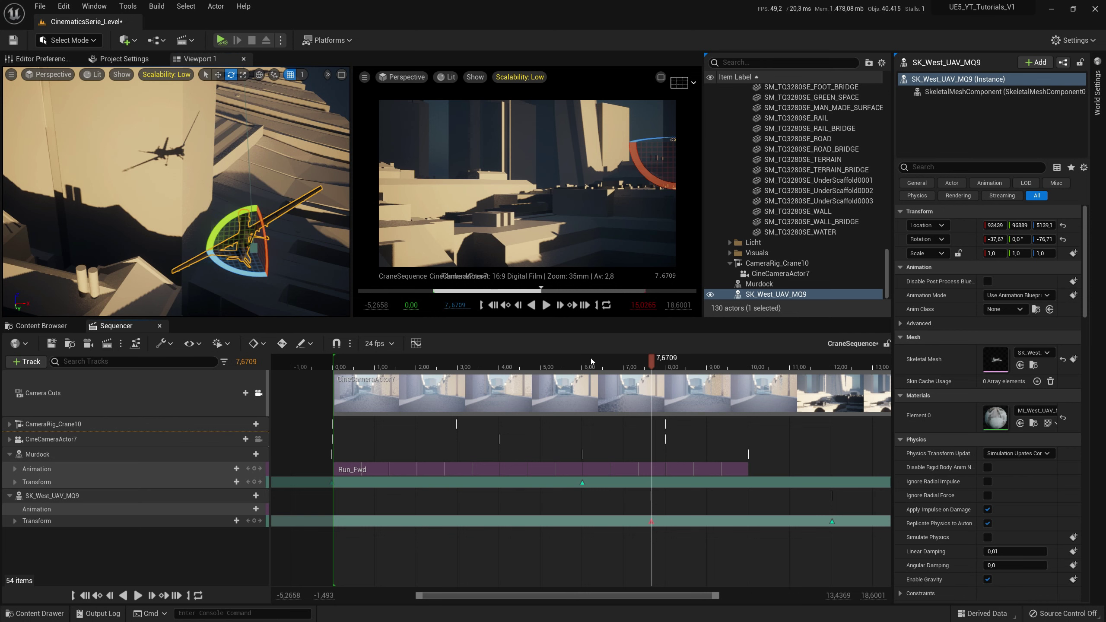
{"action": "left_click", "coordinate": [578, 364]}
{"action": "key", "text": "space"}
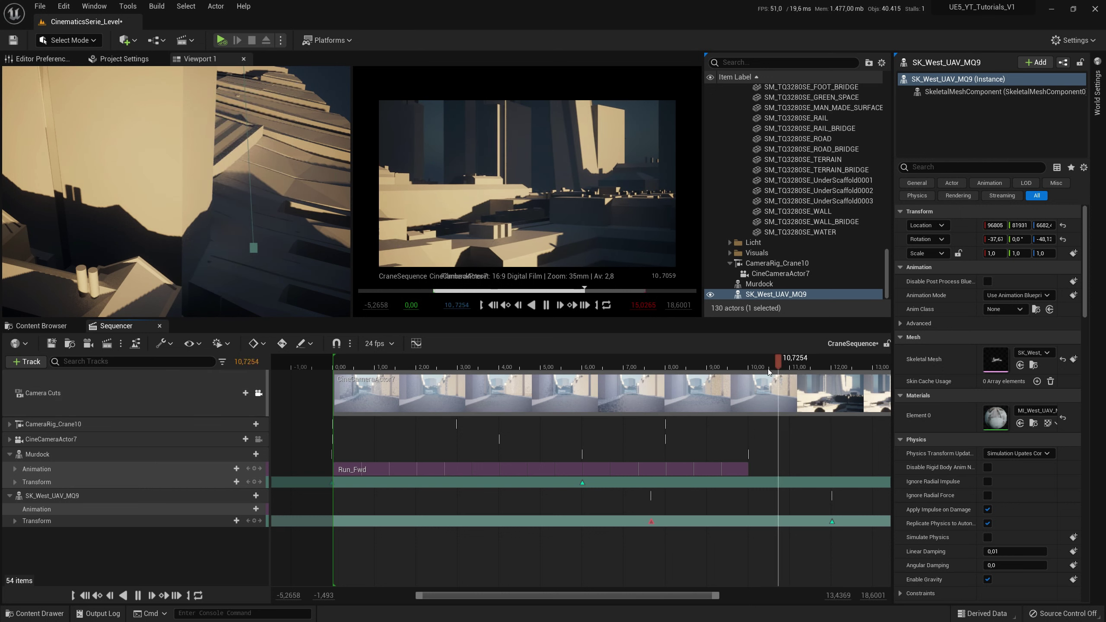
{"action": "key", "text": "space"}
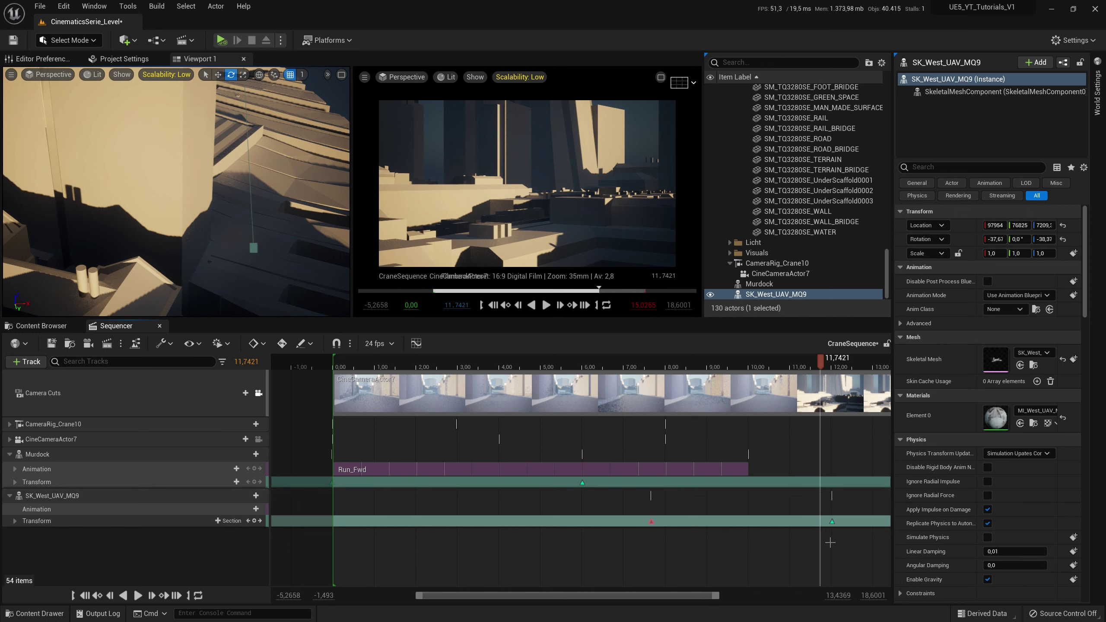
- Retime the drone's later Transform key from 12 to about 10.46 seconds, replaying to compare
{"action": "left_click_drag", "start_coordinate": [832, 523], "coordinate": [755, 523]}
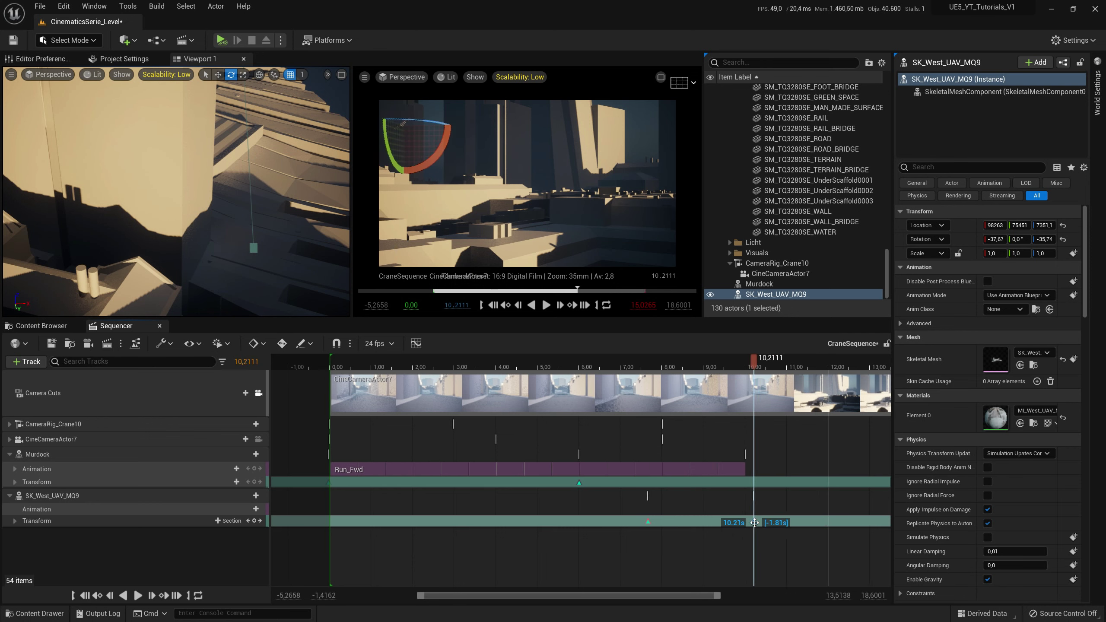
{"action": "left_click", "coordinate": [622, 367]}
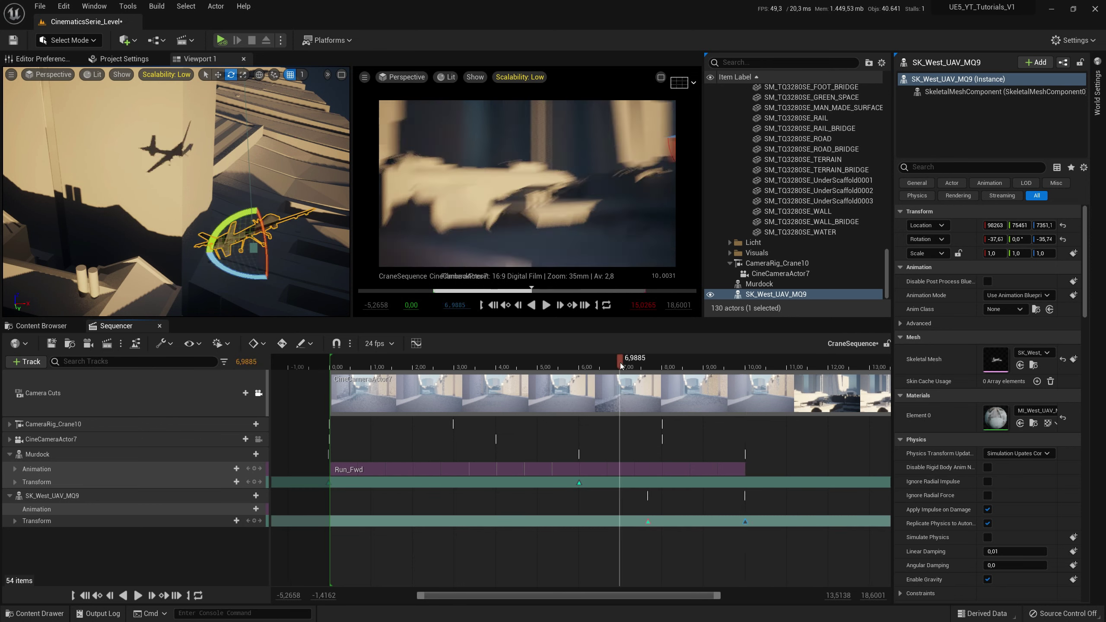
{"action": "key", "text": "space"}
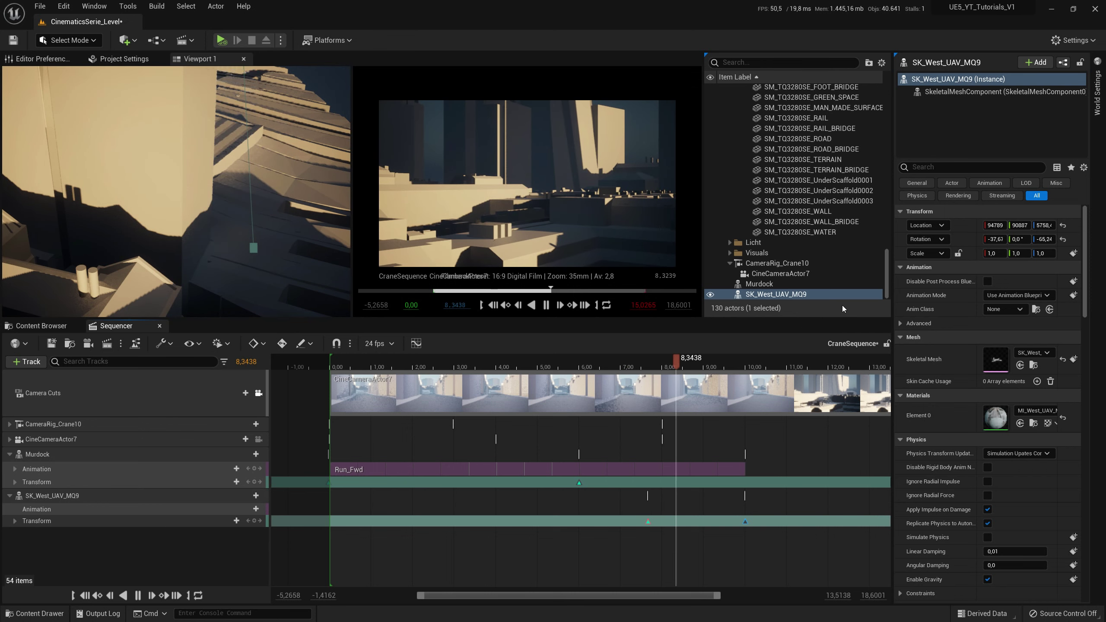
{"action": "key", "text": "space"}
{"action": "left_click_drag", "start_coordinate": [745, 522], "coordinate": [786, 523]}
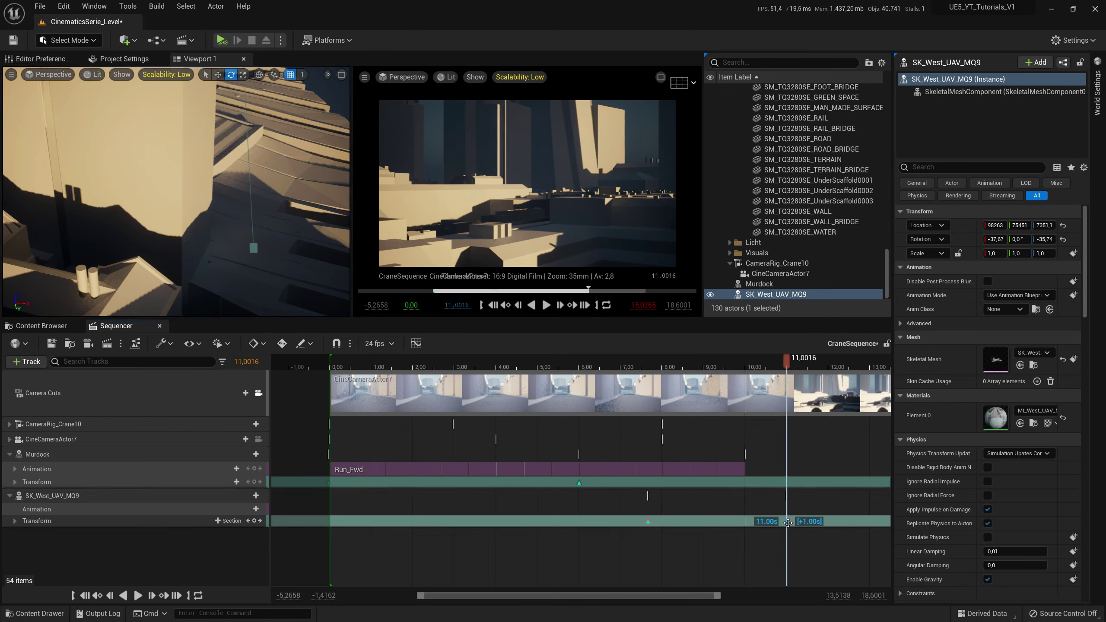
{"action": "key", "text": "space"}
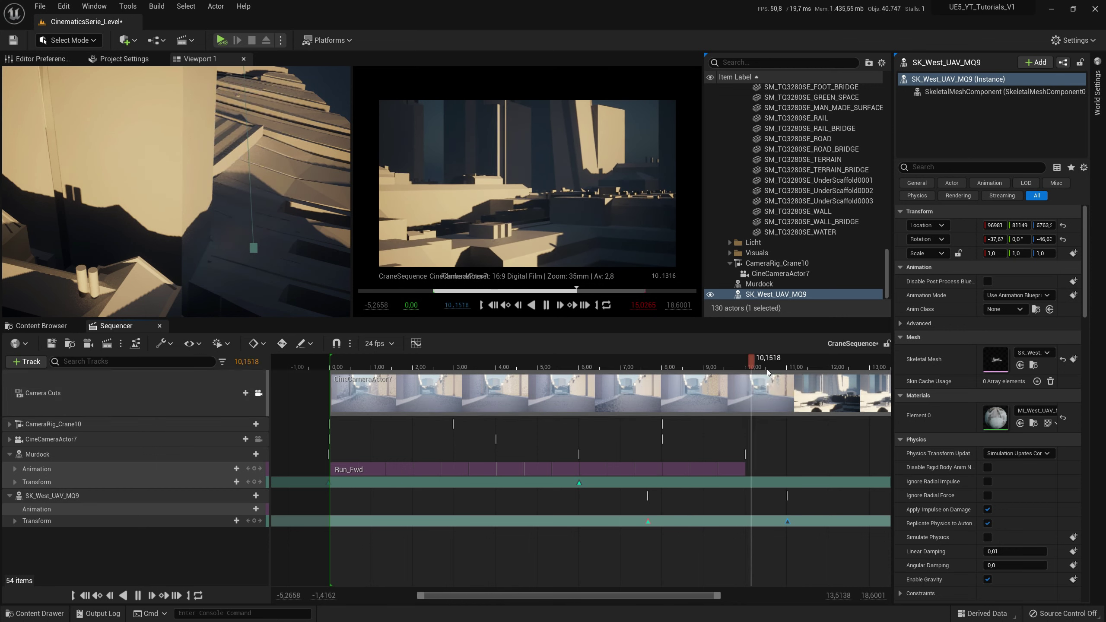
{"action": "key", "text": "space"}
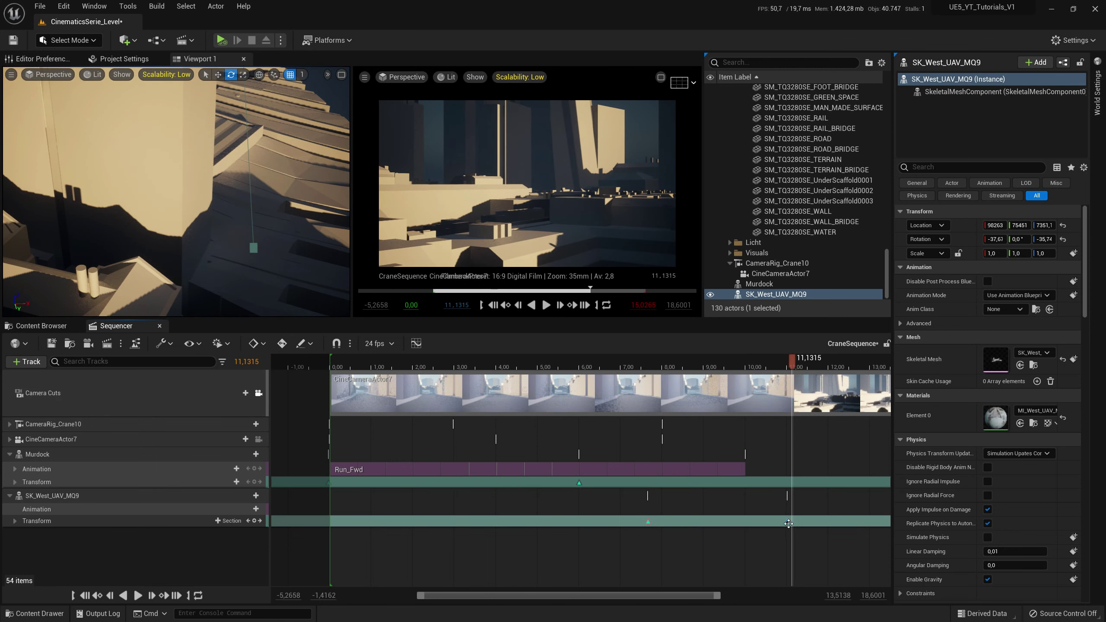
{"action": "left_click_drag", "start_coordinate": [765, 521], "coordinate": [763, 521]}
{"action": "key", "text": "space"}
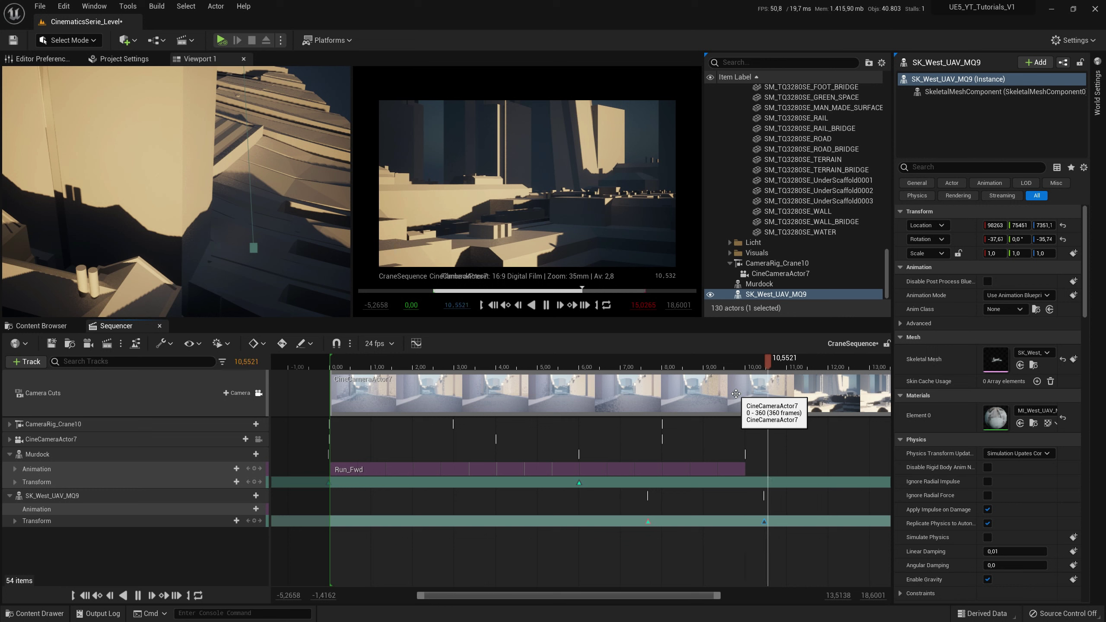
{"action": "key", "text": "space"}
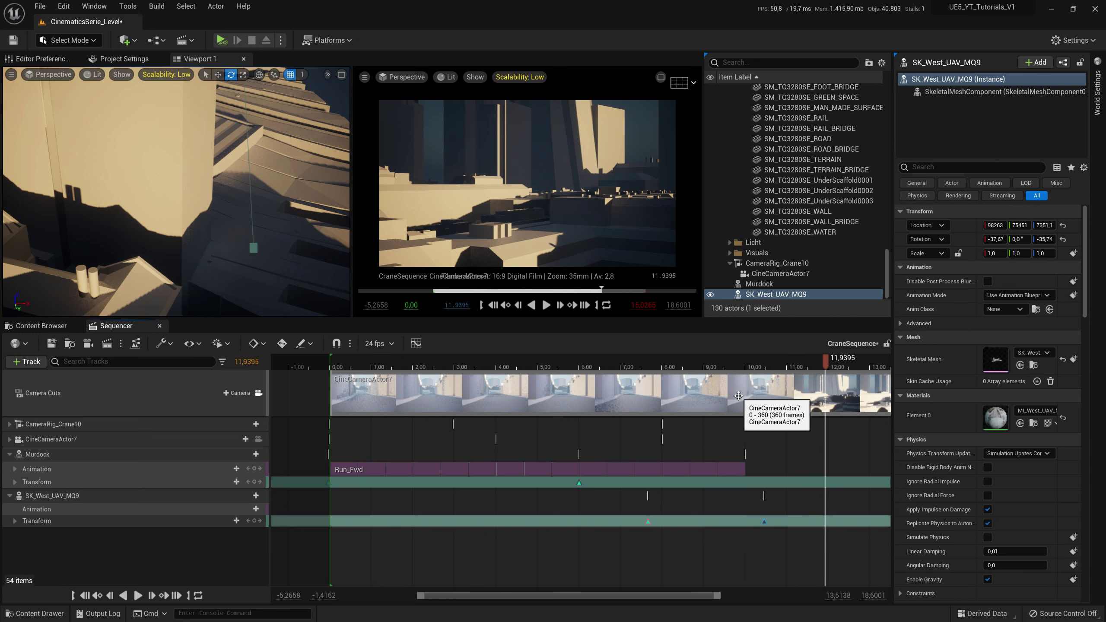